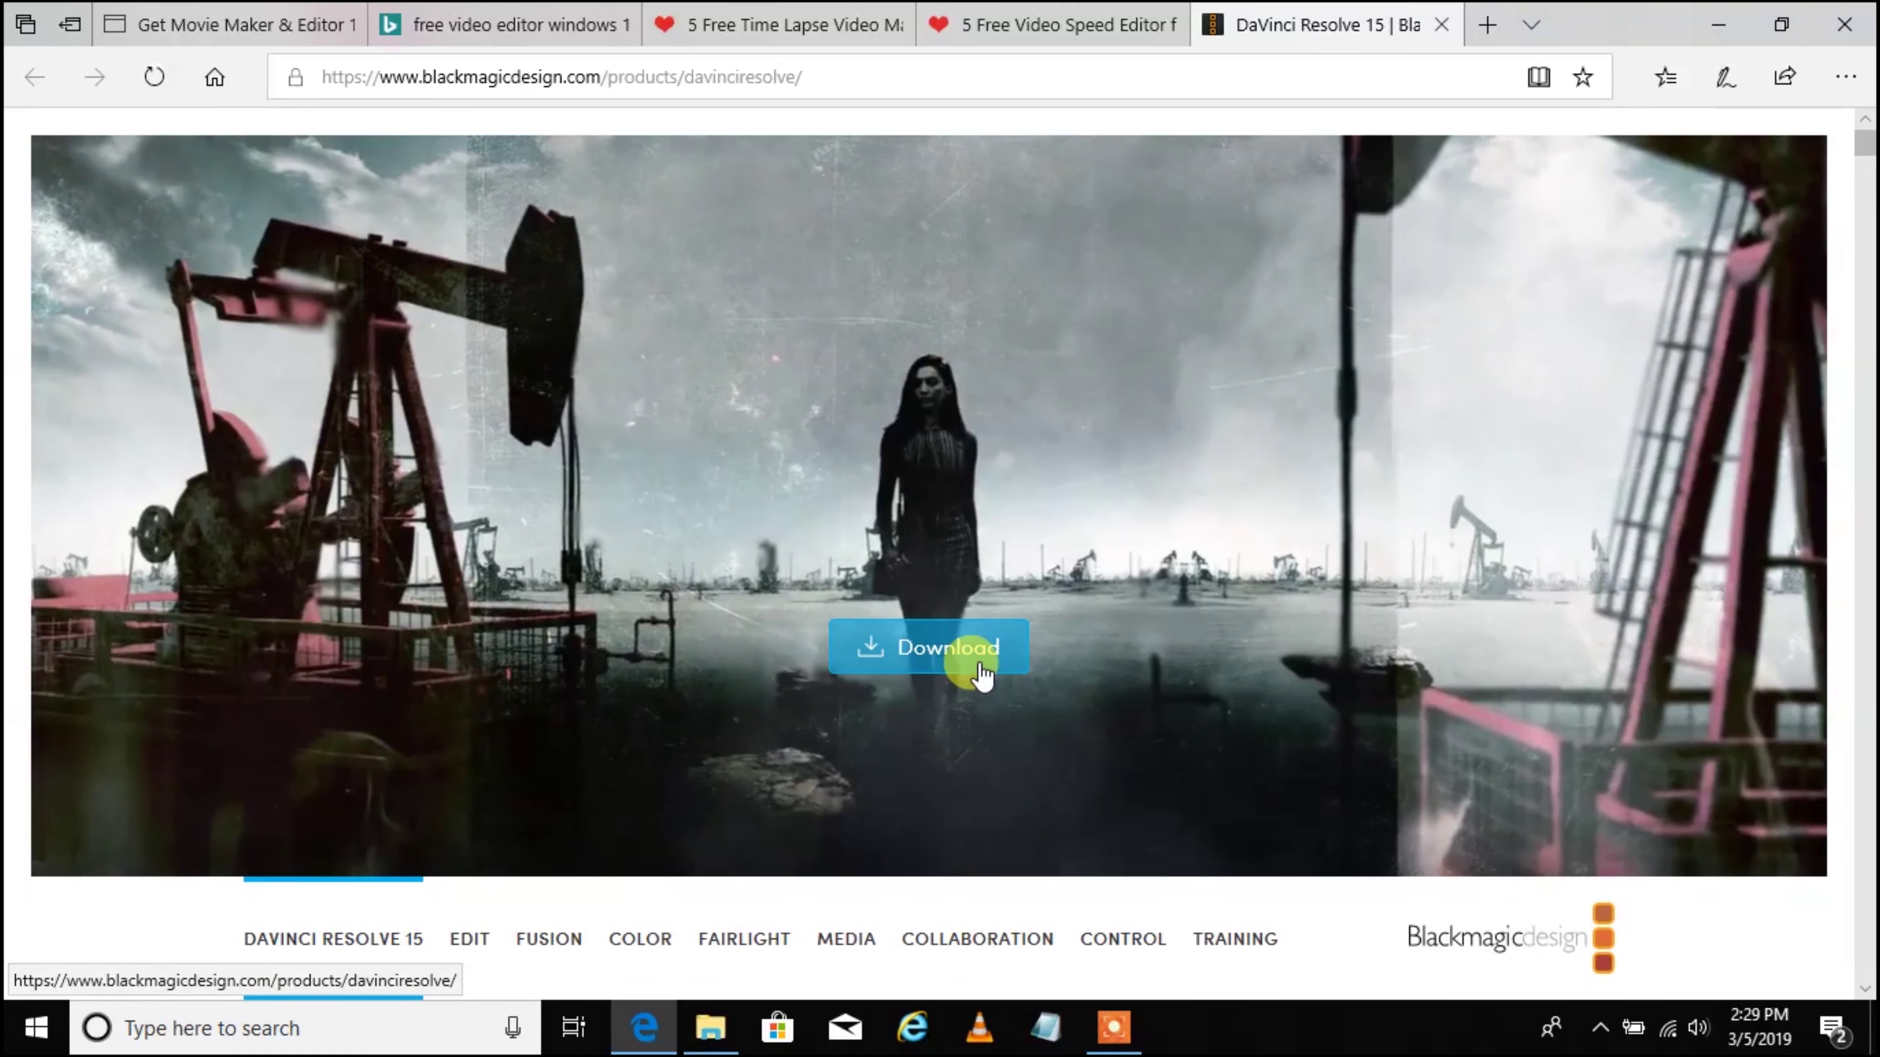
Step: Start the DaVinci Resolve 15 download from the product page and skip the installed program's welcome tour
left_click(978, 665)
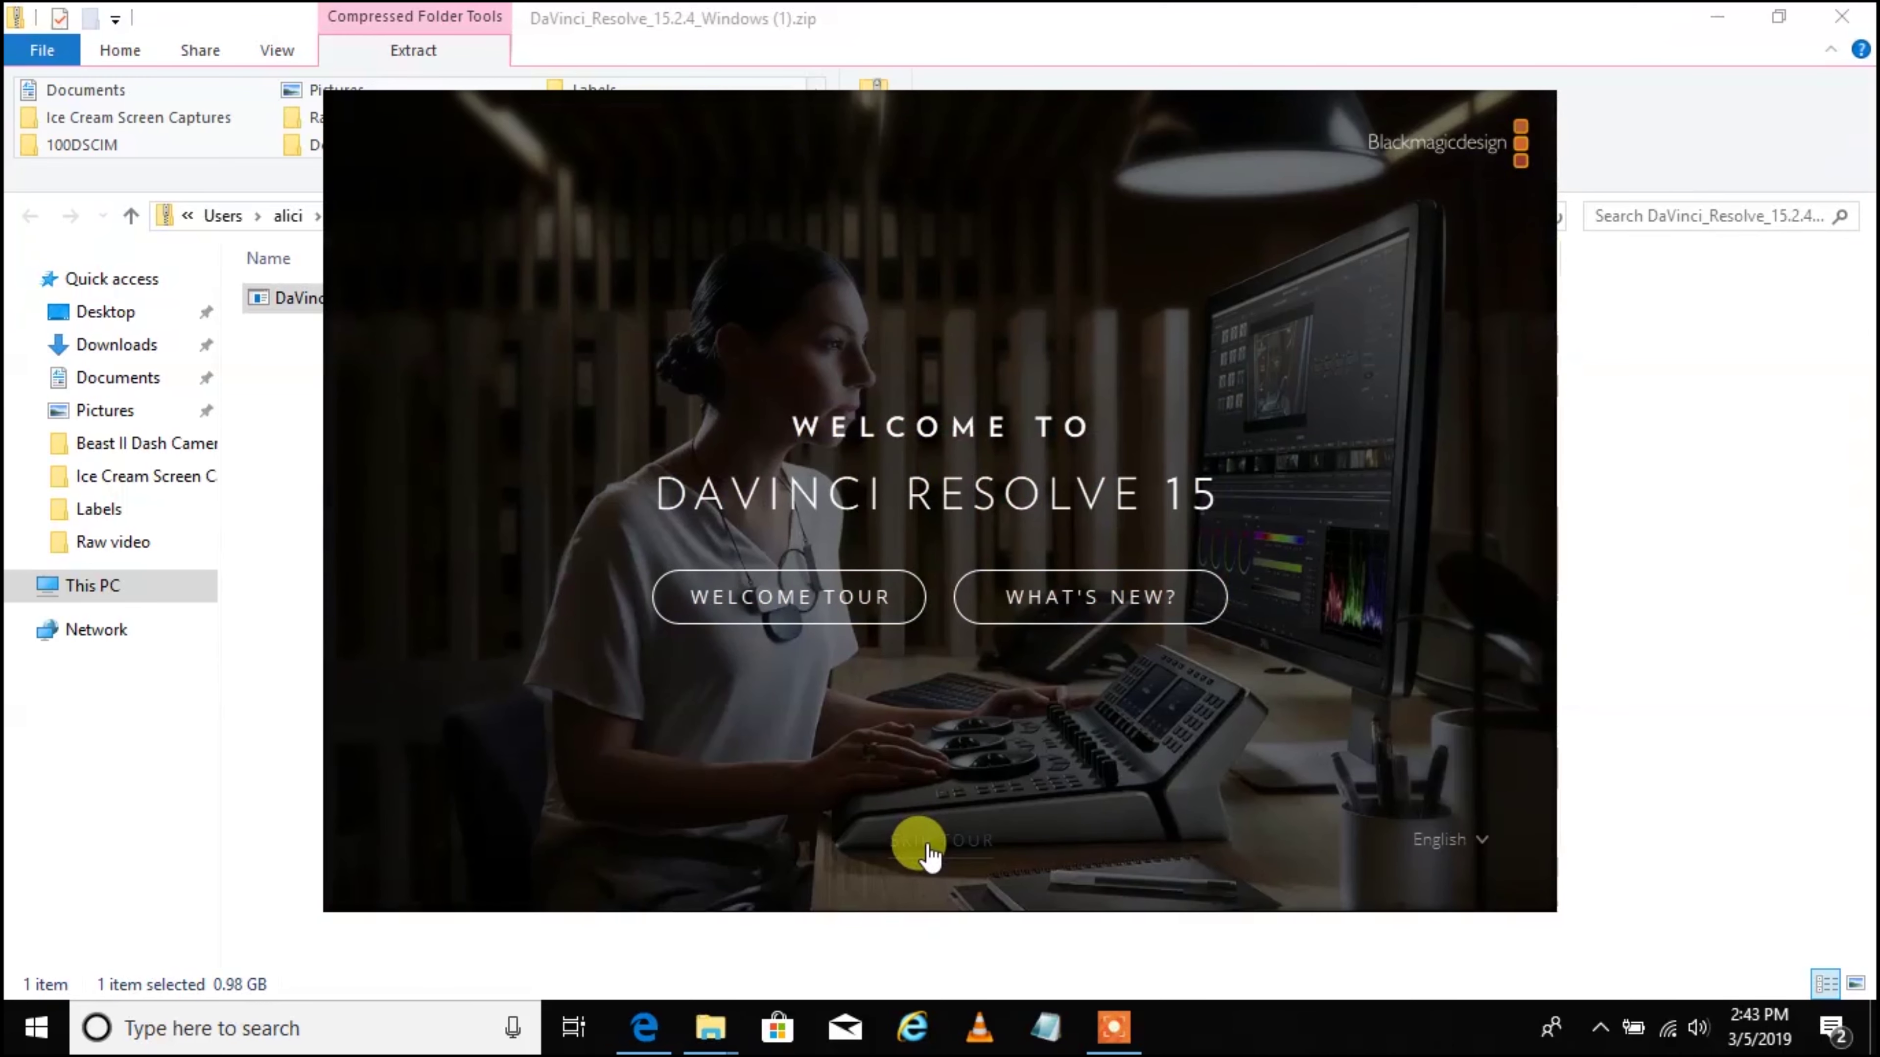
left_click(929, 852)
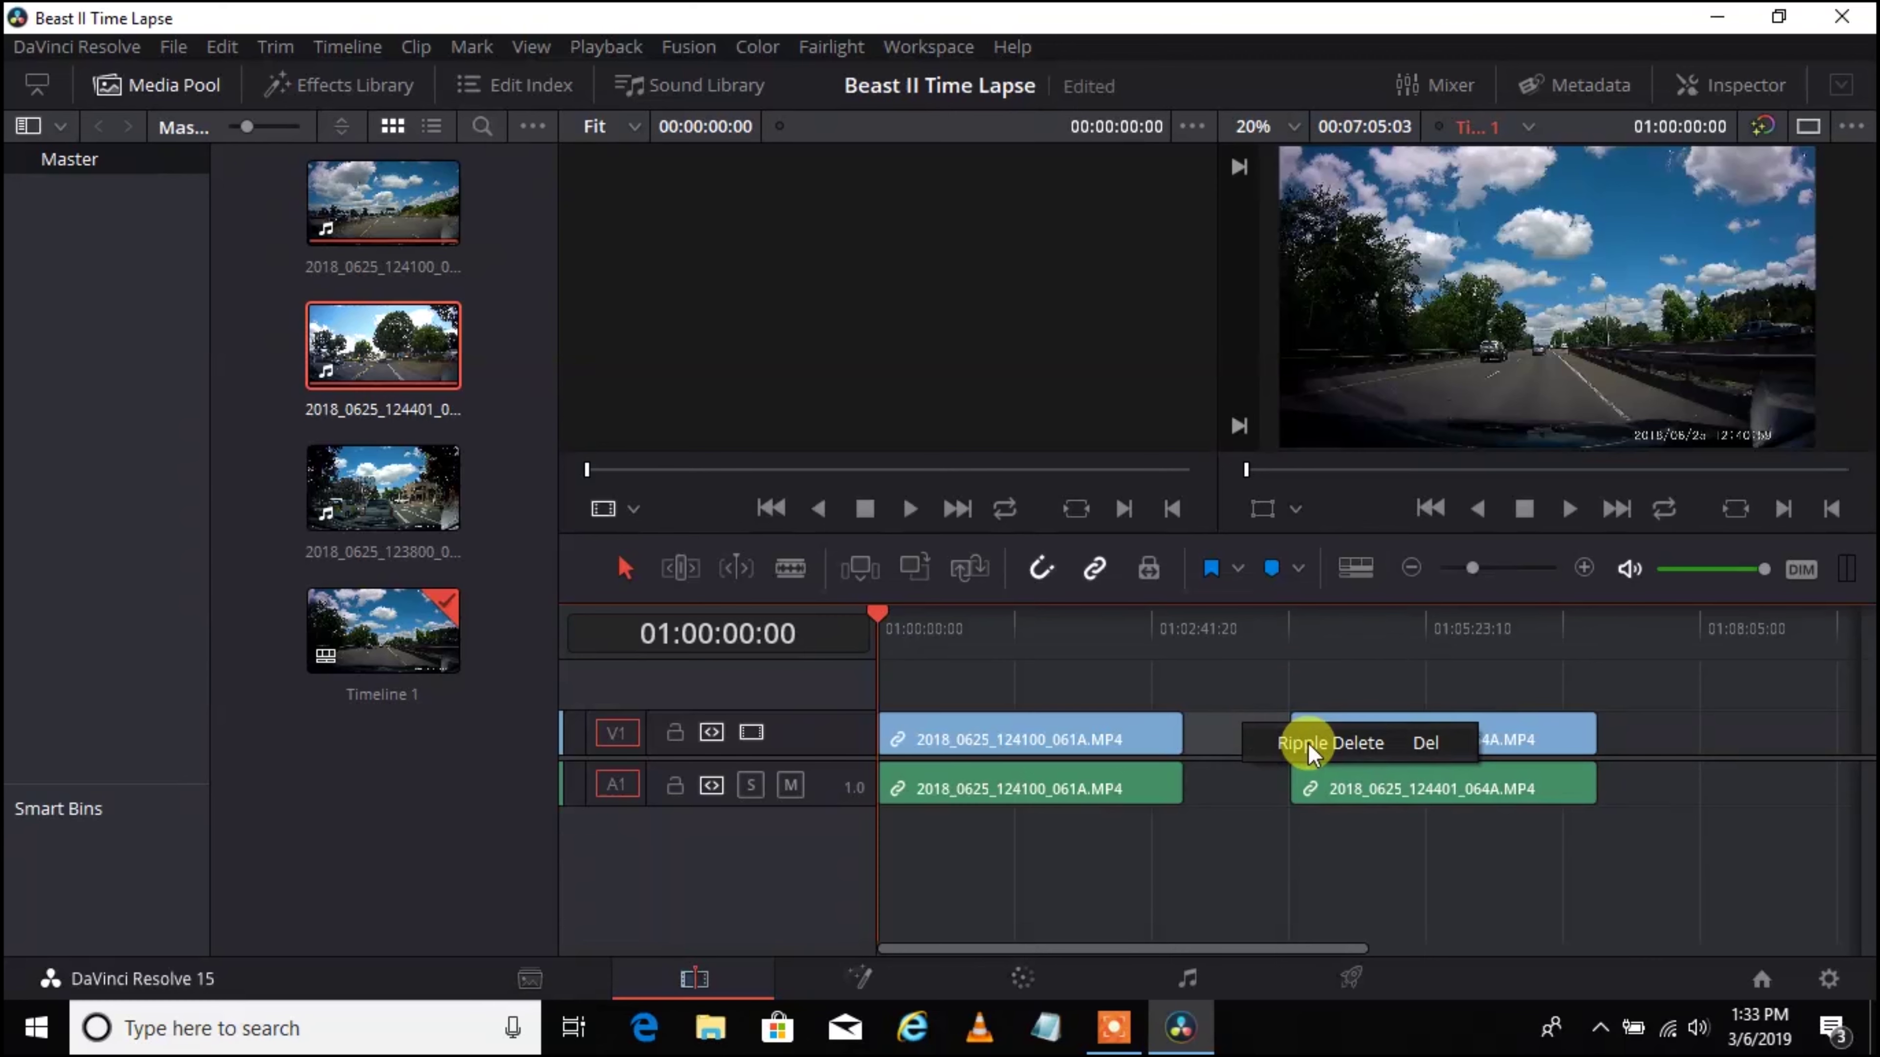
Step: Ripple delete the gap between the two timeline clips and append clip 2018_0625_123800_059A.MP4 after them
left_click(1307, 743)
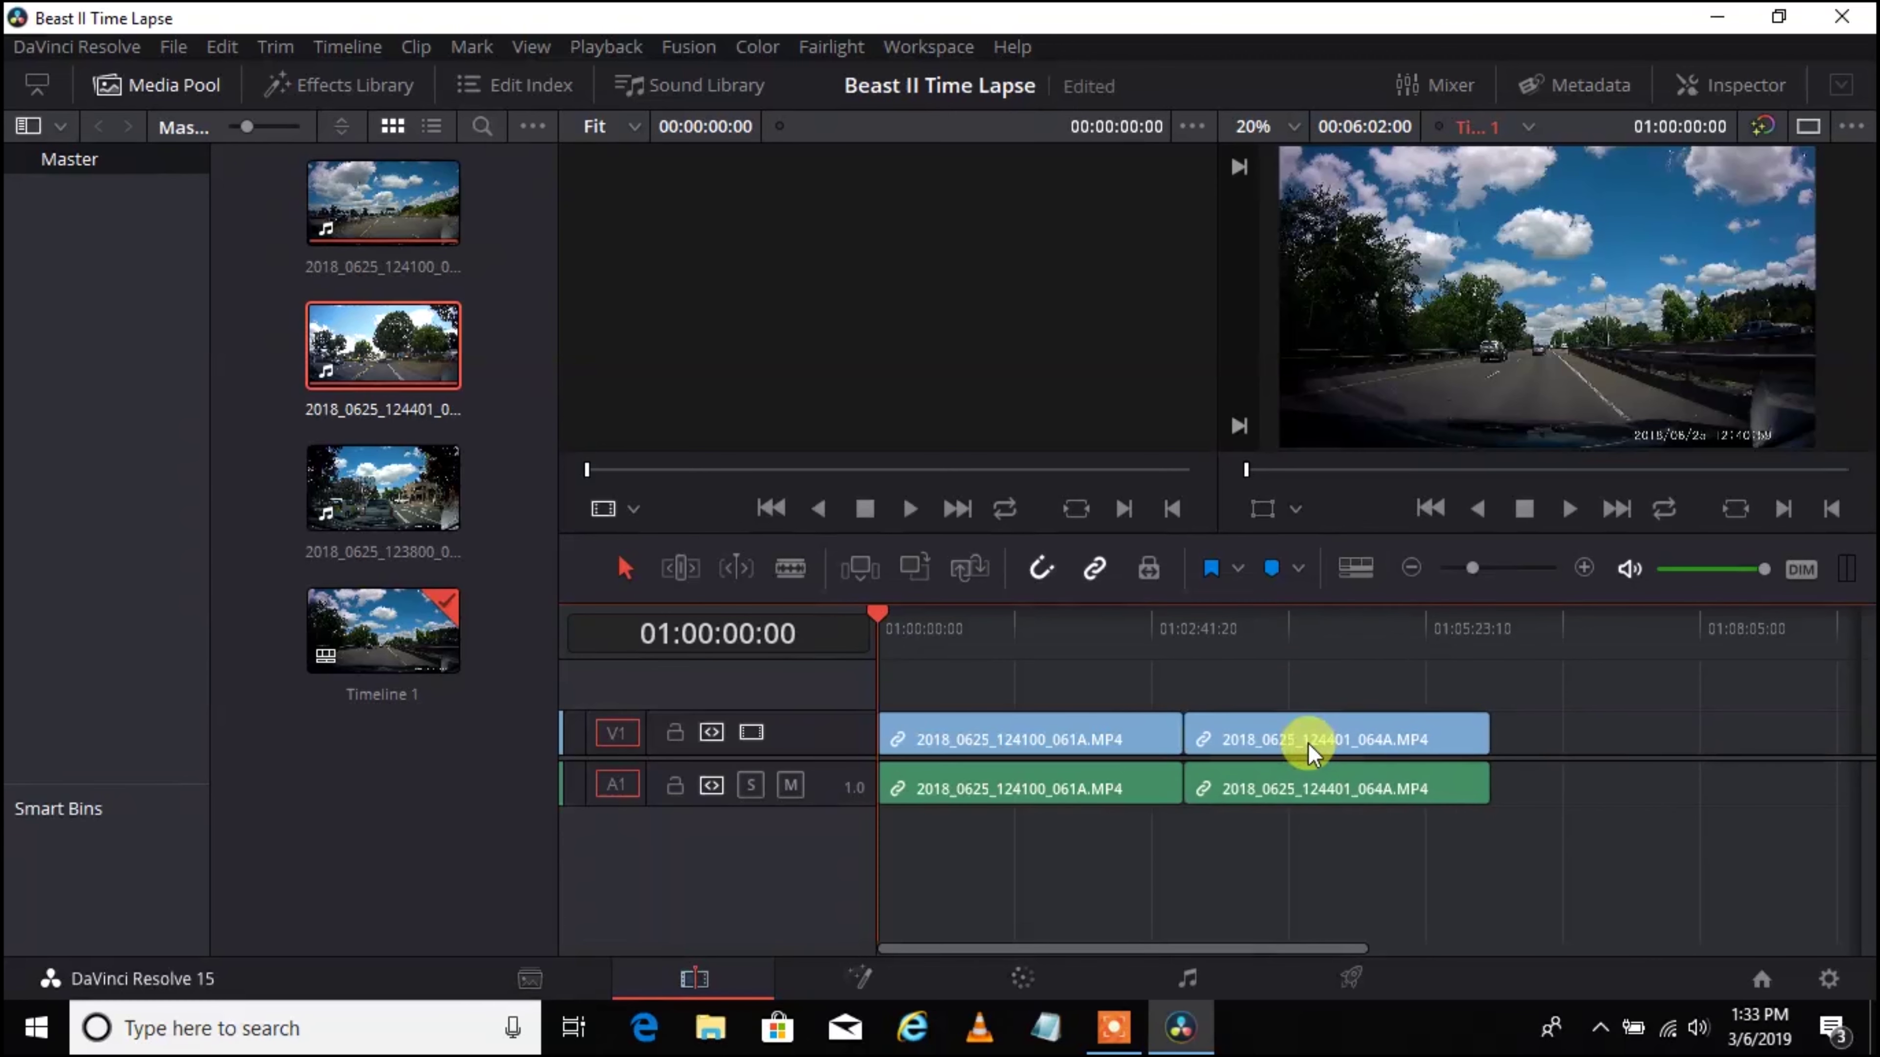
left_click_drag(383, 487, 1511, 744)
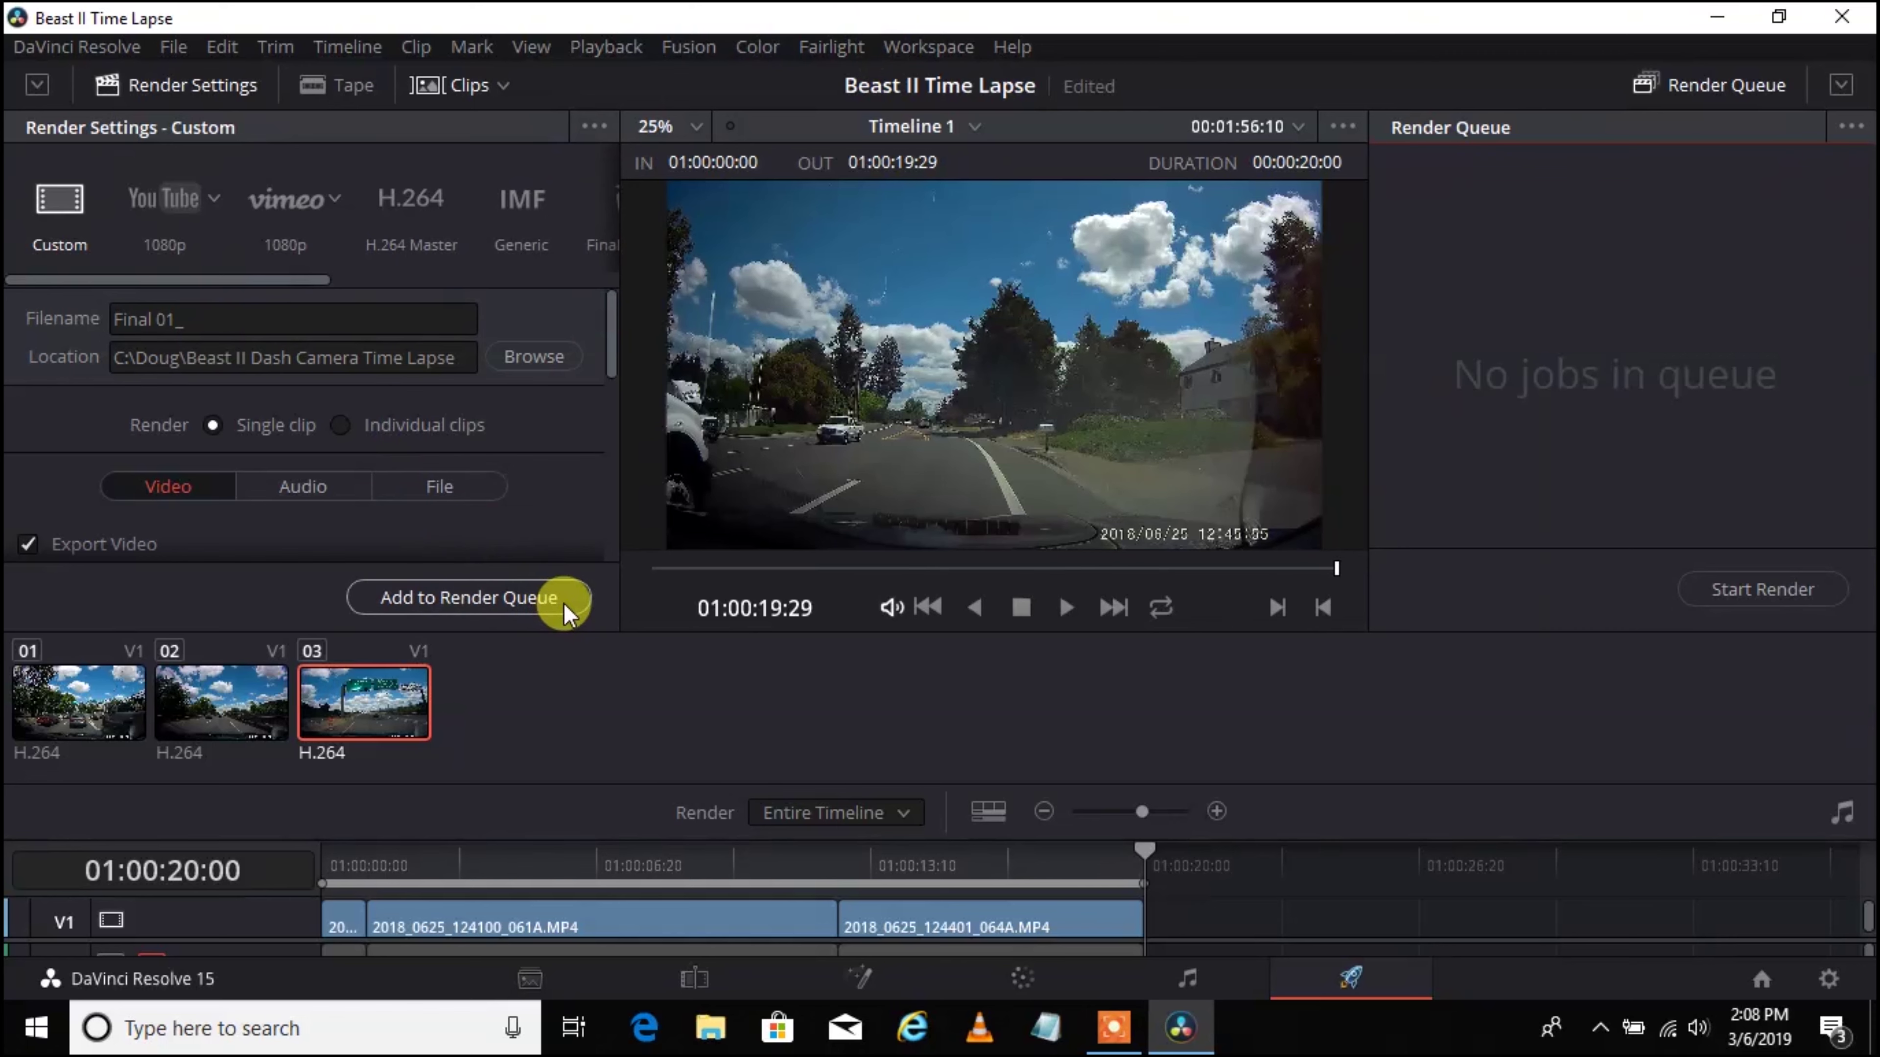
Step: Add Timeline 1 to the render queue and start rendering it
left_click(564, 602)
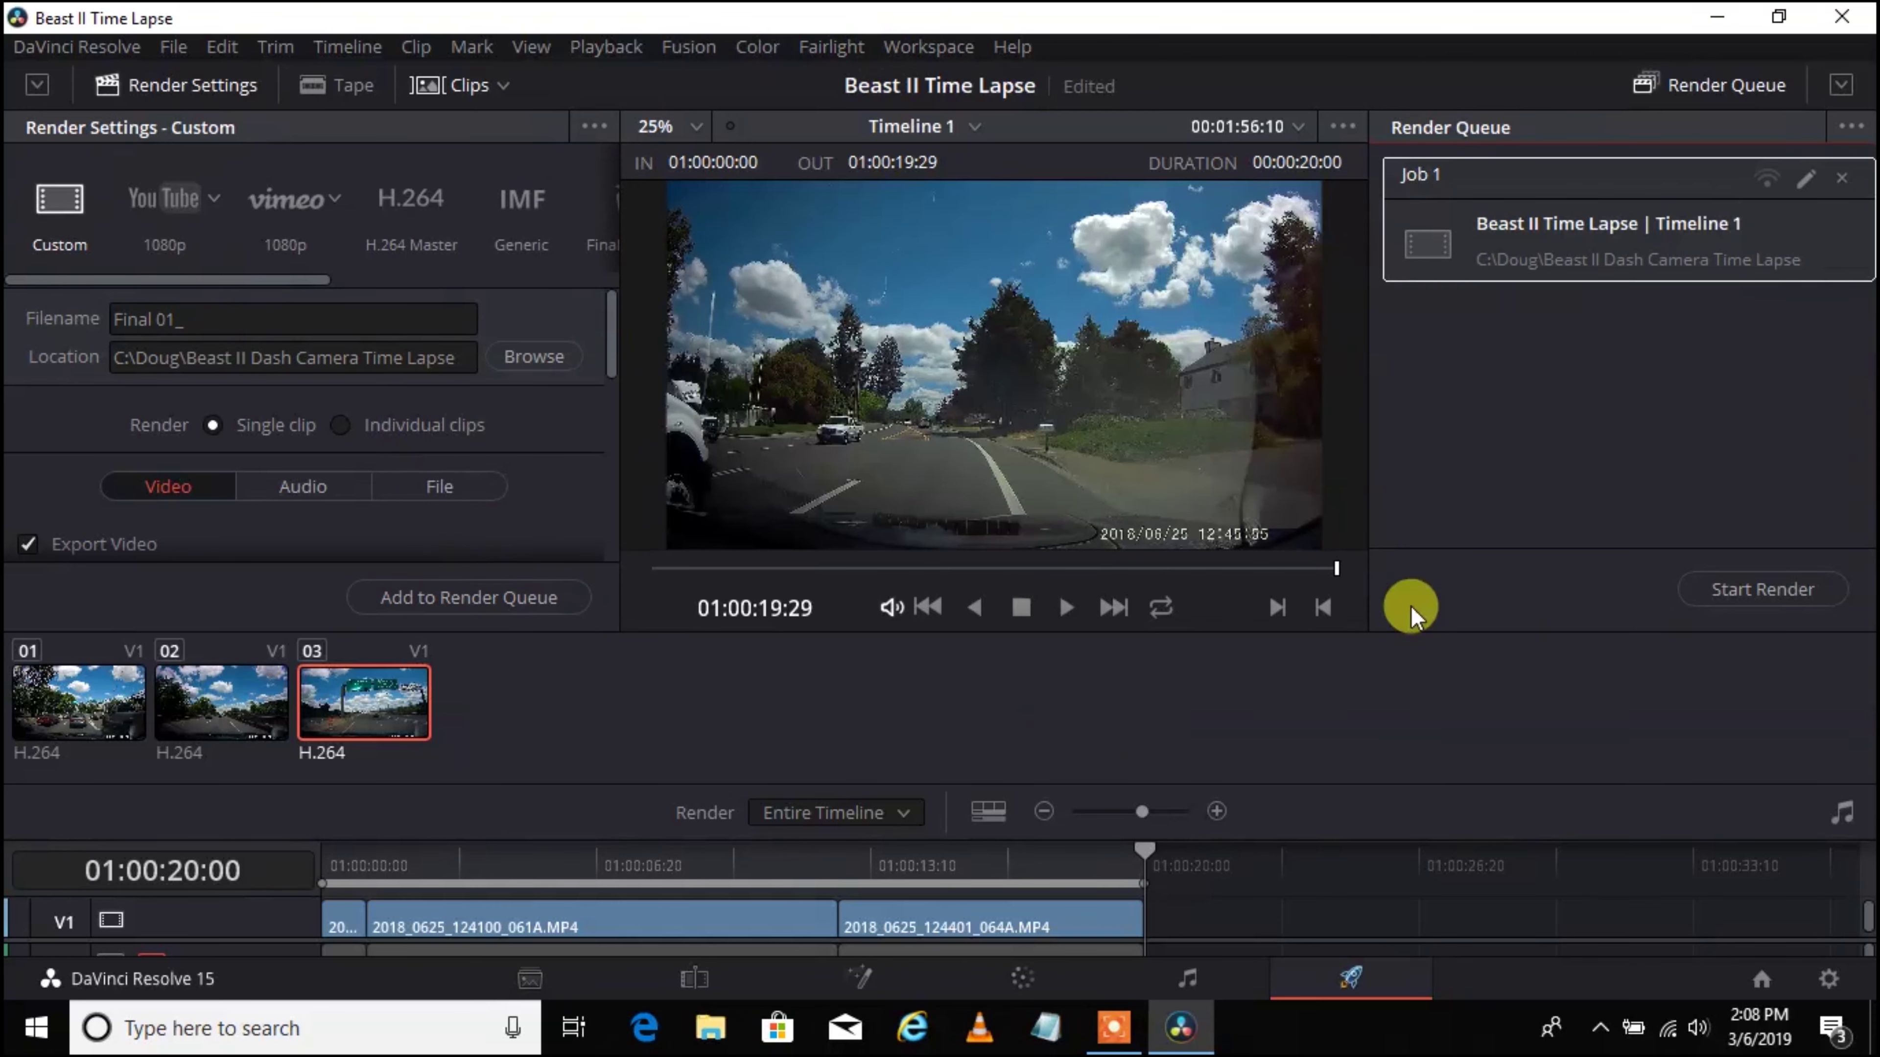
left_click(1809, 594)
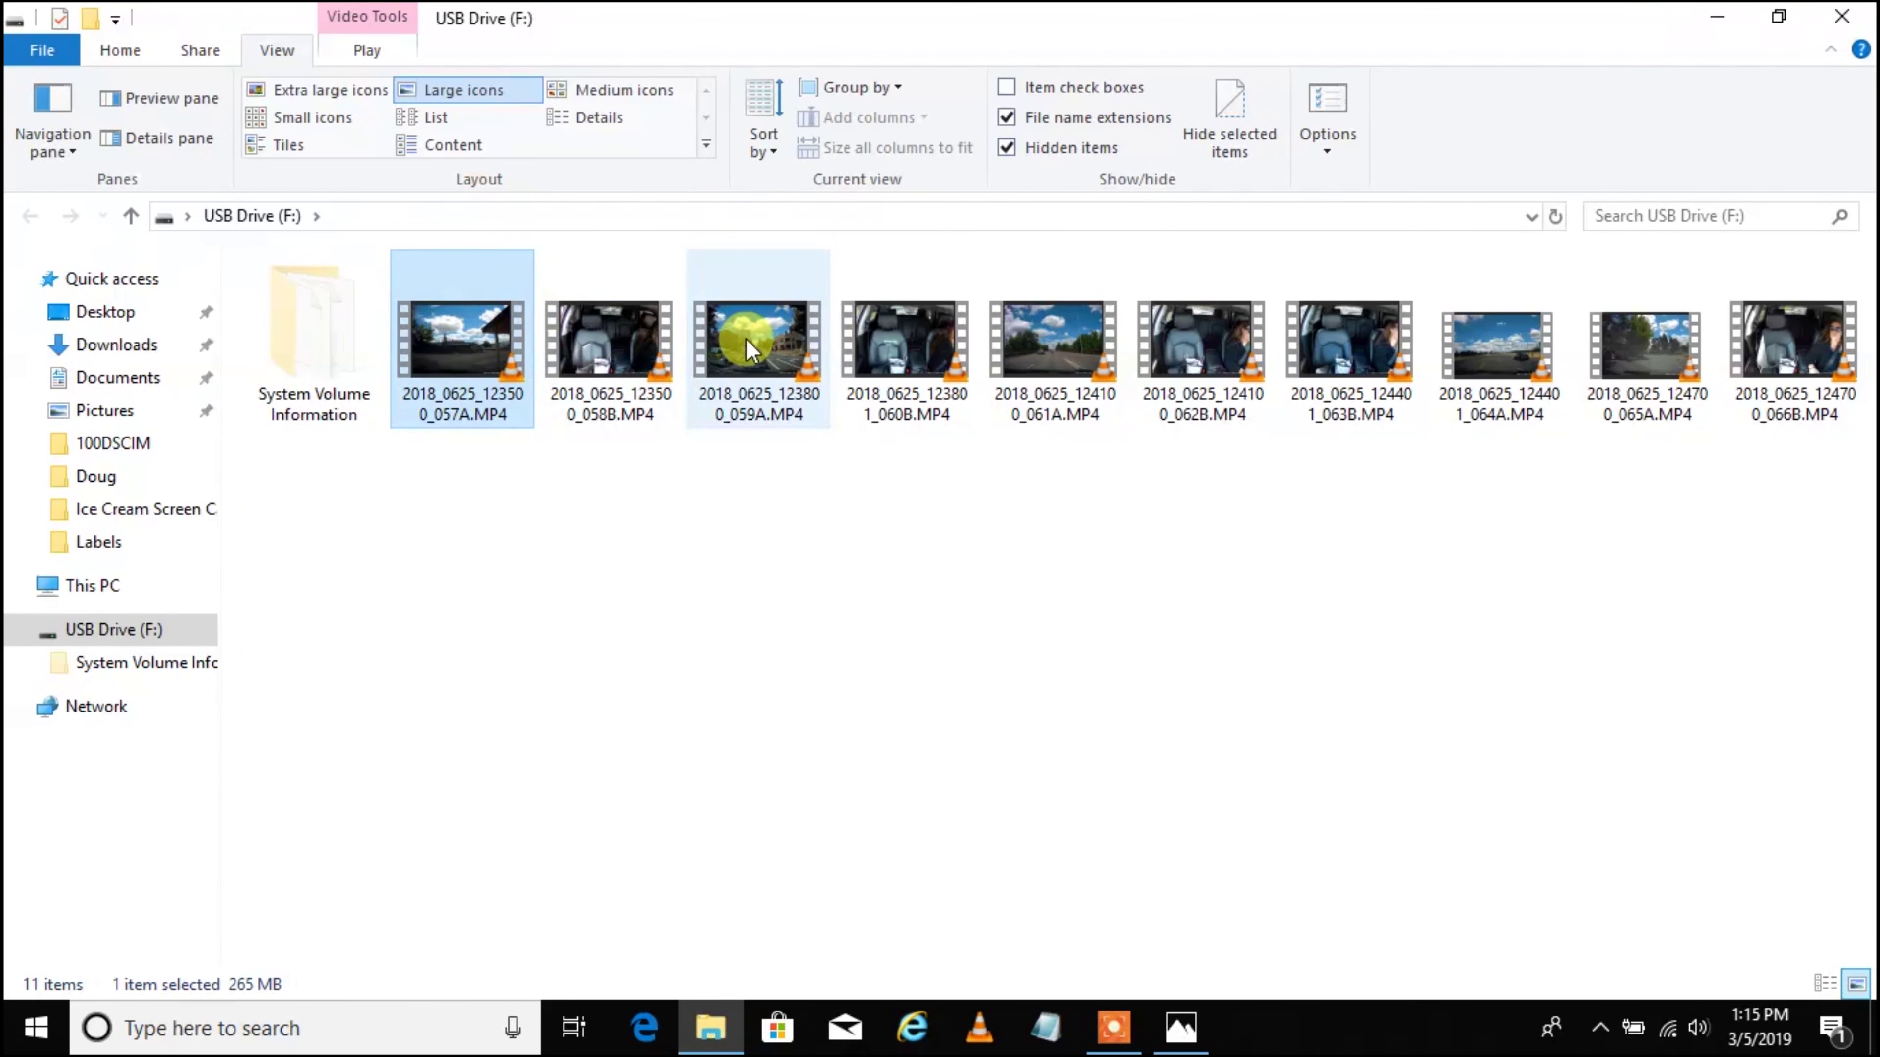
Step: Copy the five road-view clips ending in 057A, 059A, 061A, 064A and 065A from the USB drive into the Raw video folder
left_click(746, 338, "ctrl")
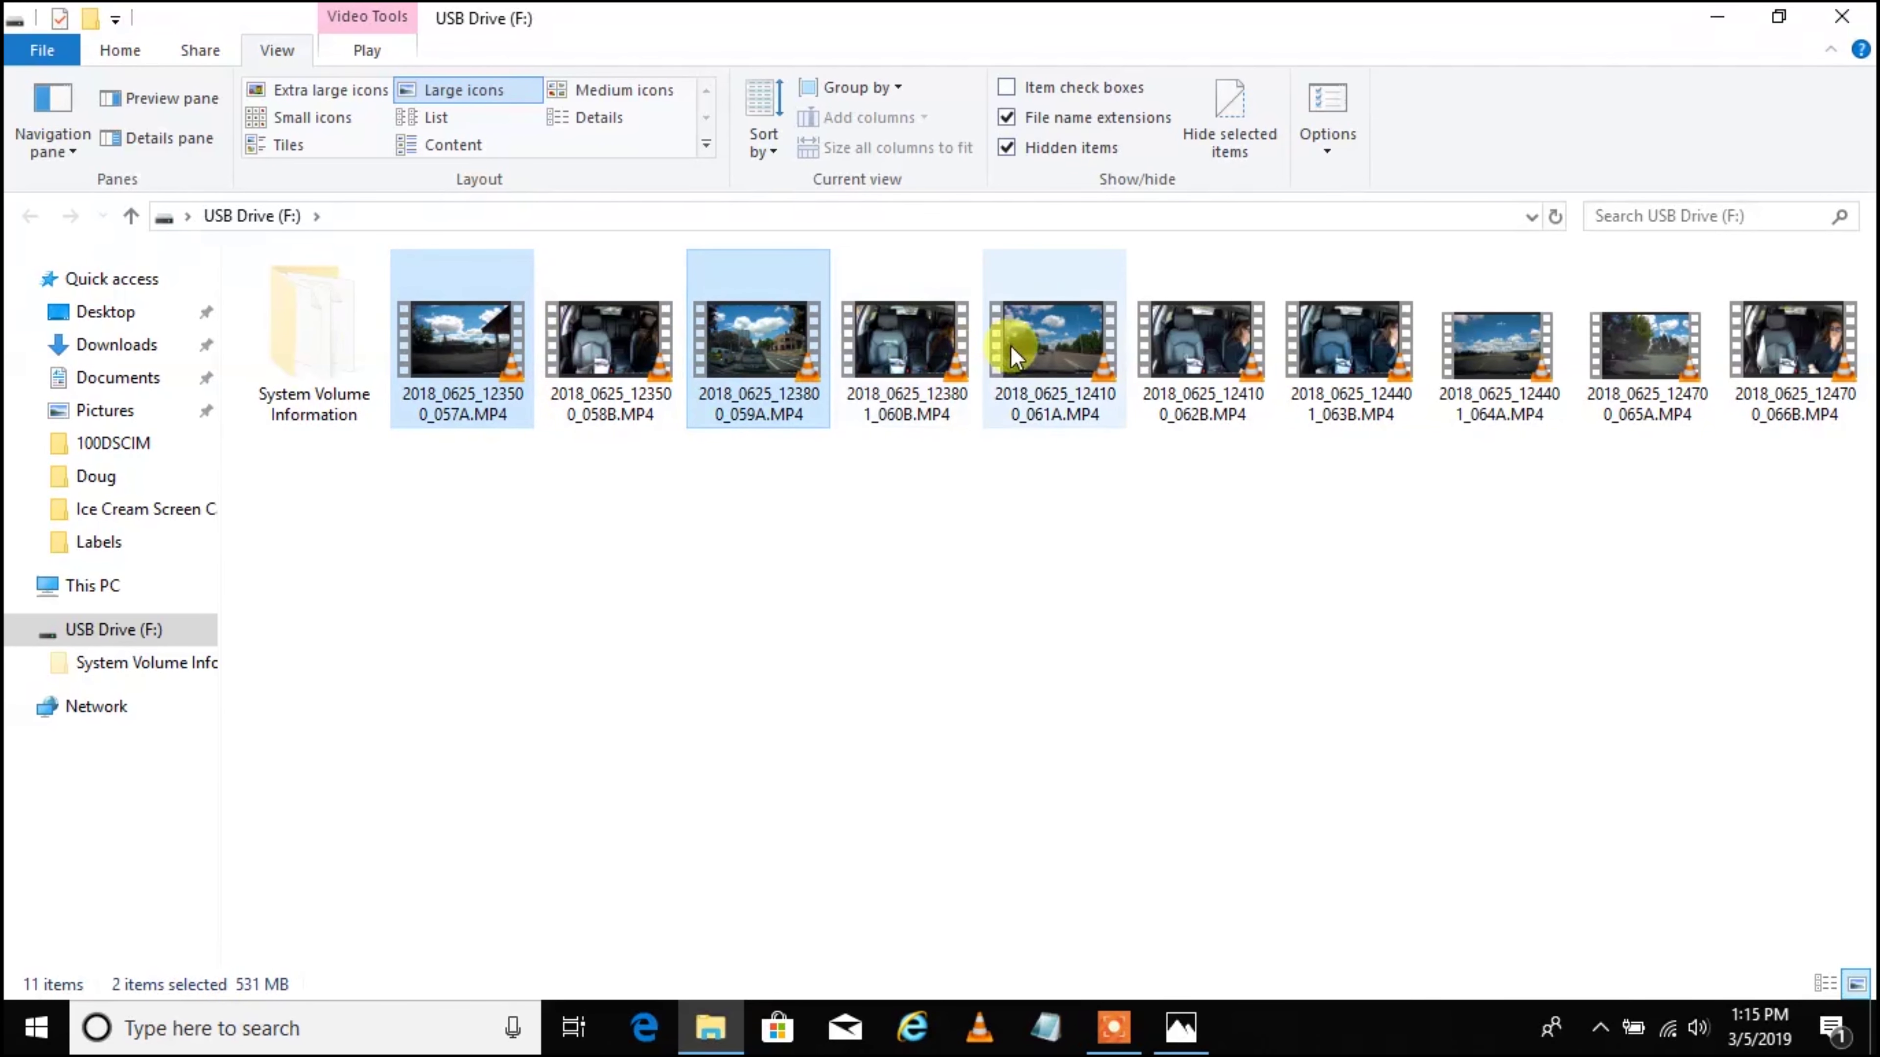
left_click(1040, 352, "ctrl")
left_click(1499, 341, "ctrl")
left_click(1647, 341, "ctrl")
right_click(1056, 370)
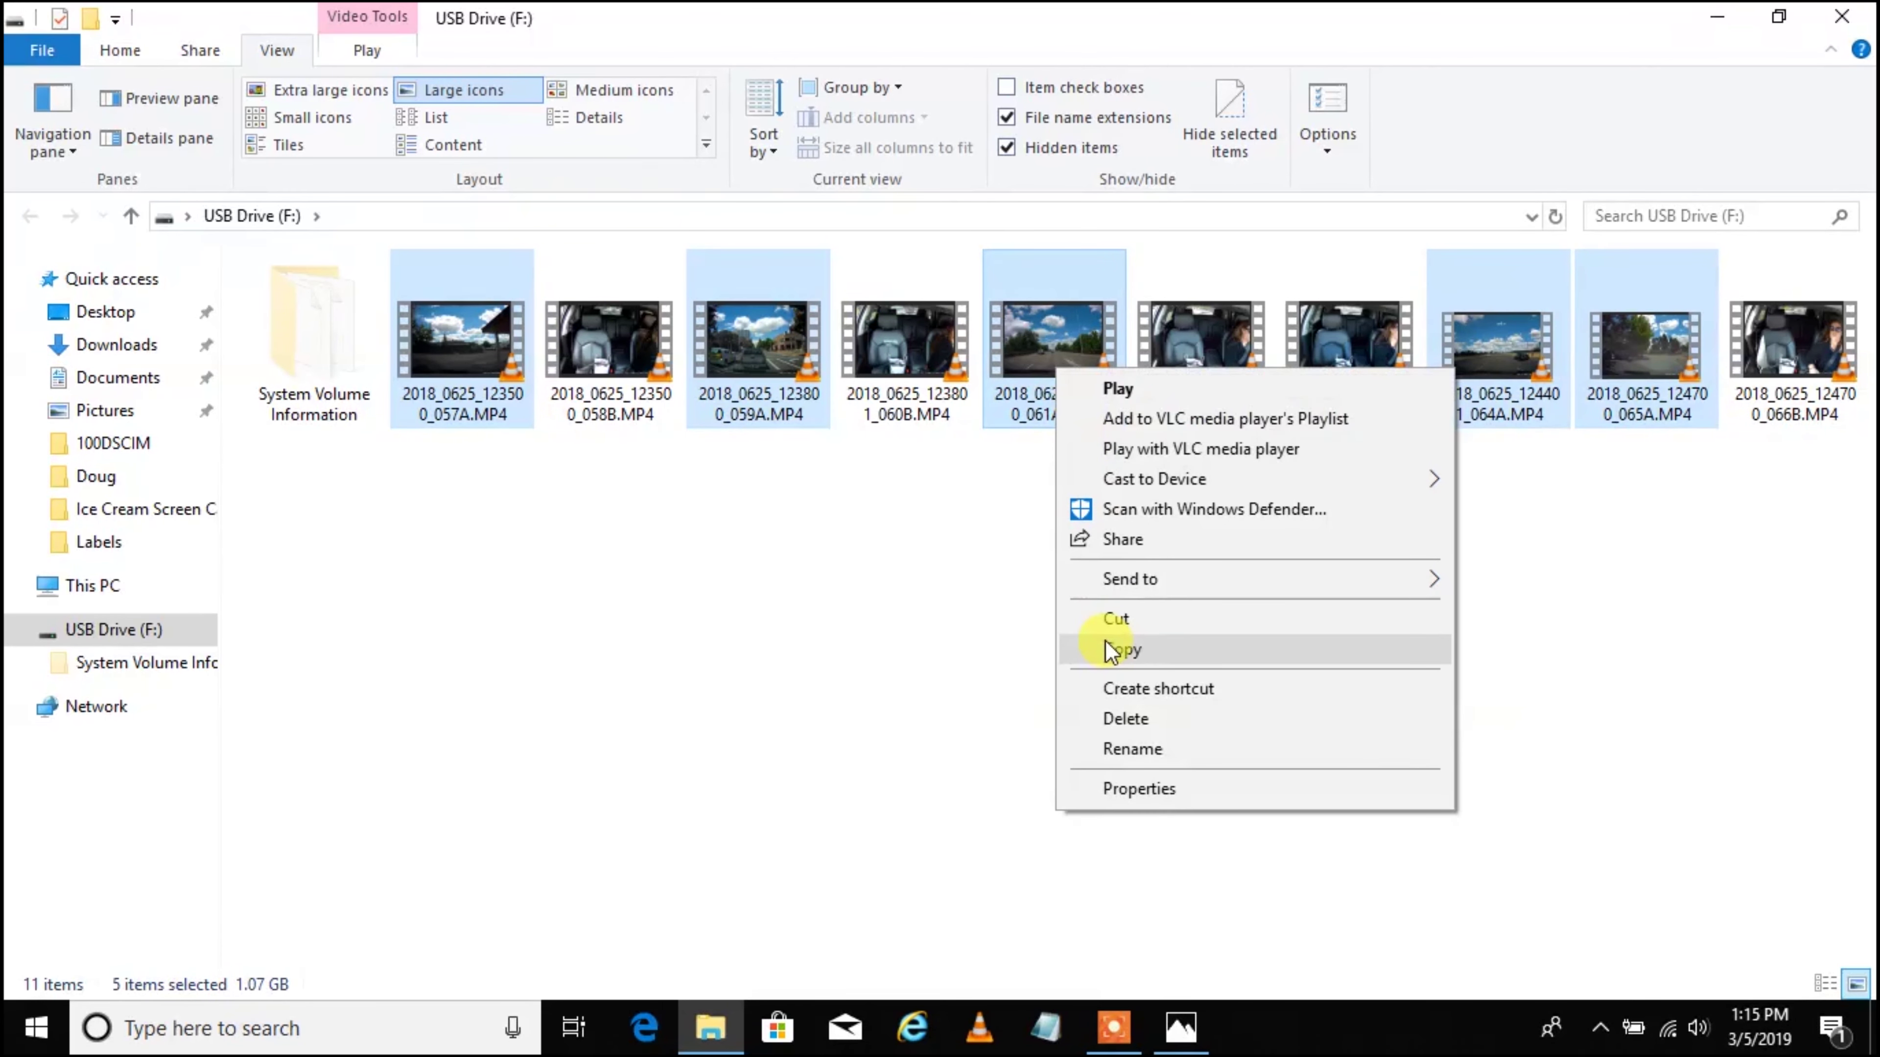
left_click(1119, 650)
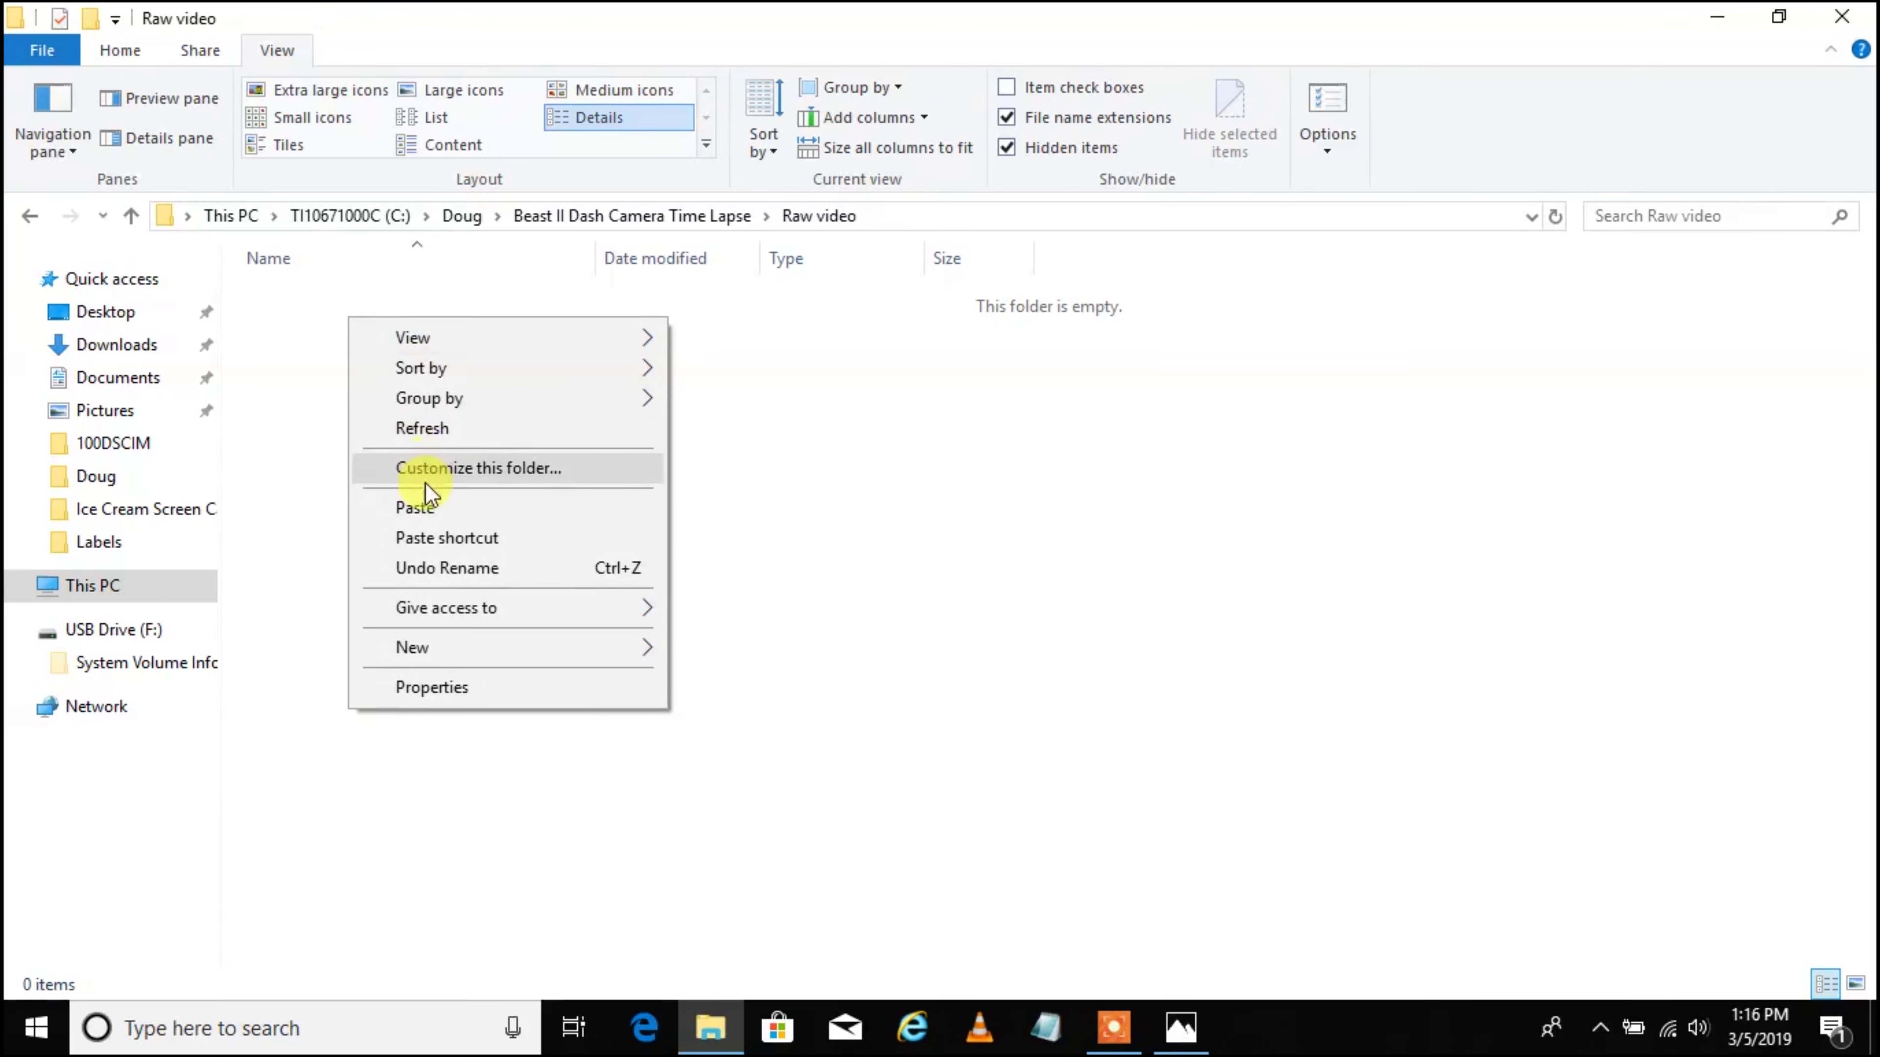
left_click(412, 508)
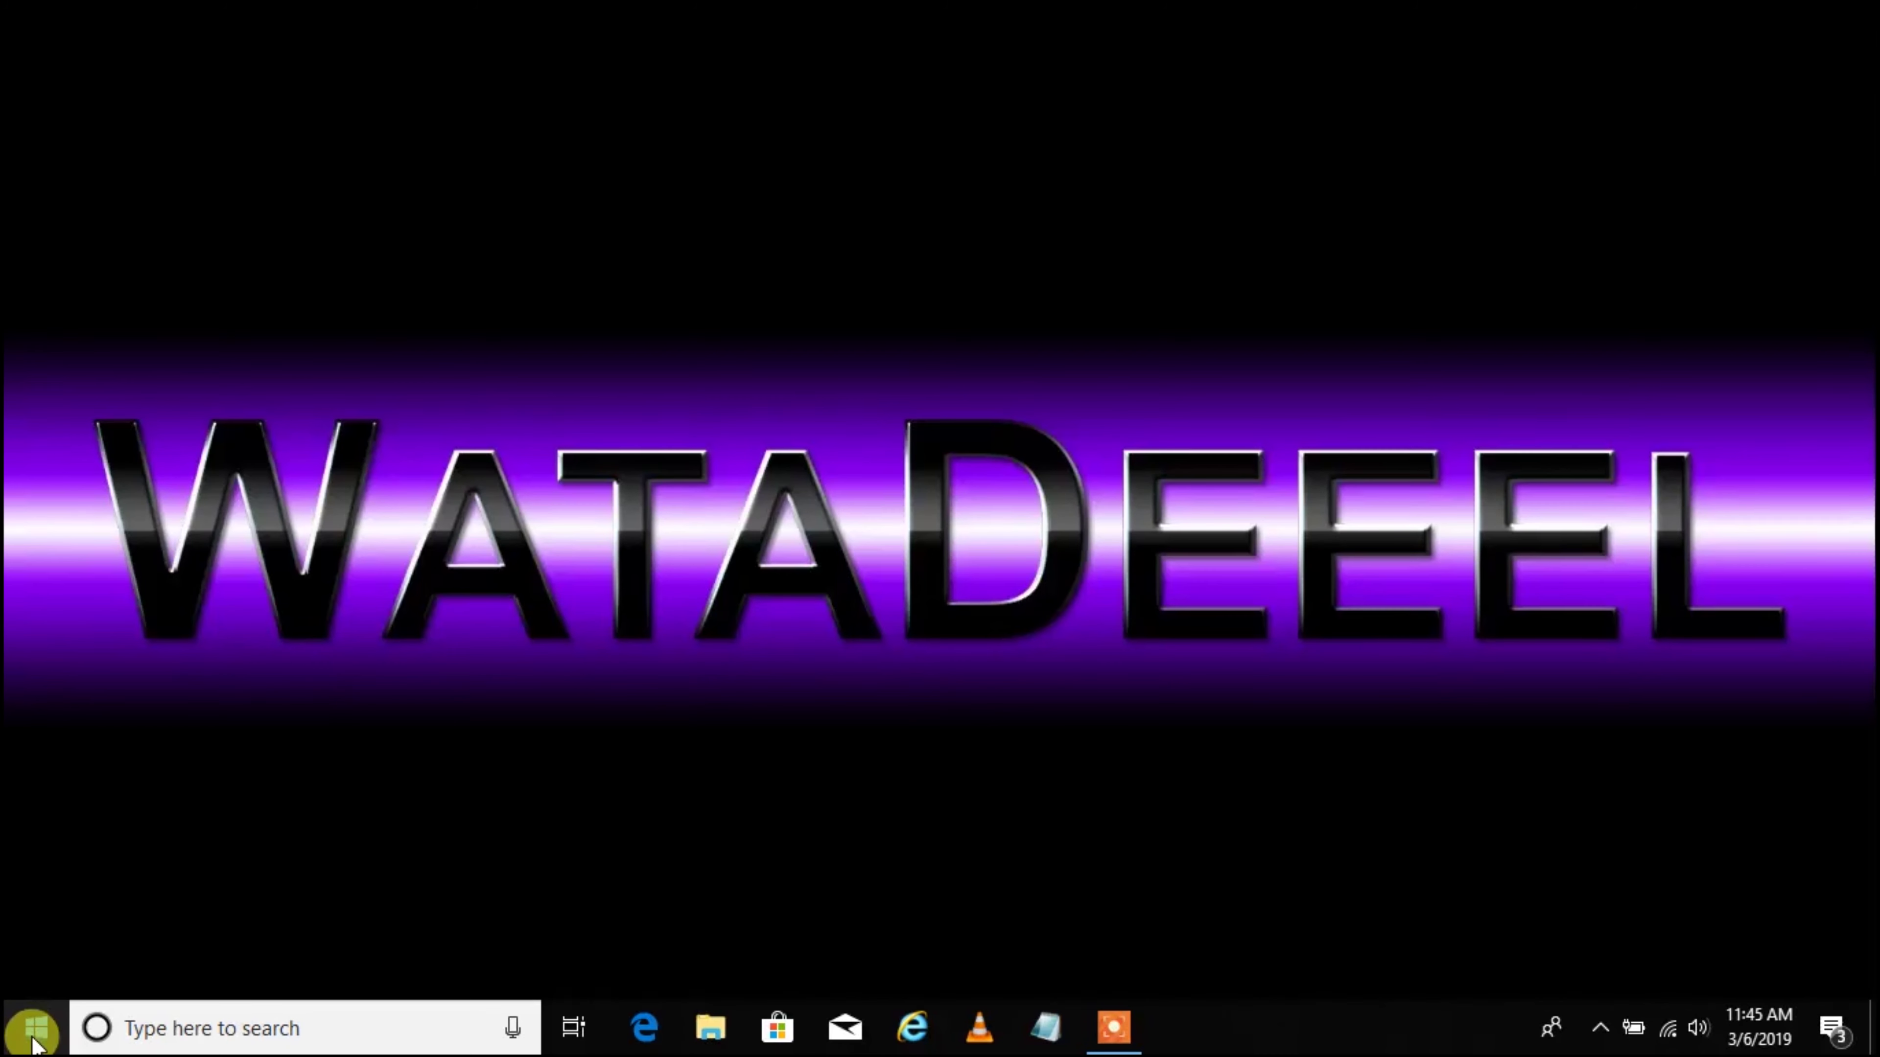
Step: Launch DaVinci Resolve and create a new project named Beast II Time Lapse
left_click(33, 1032)
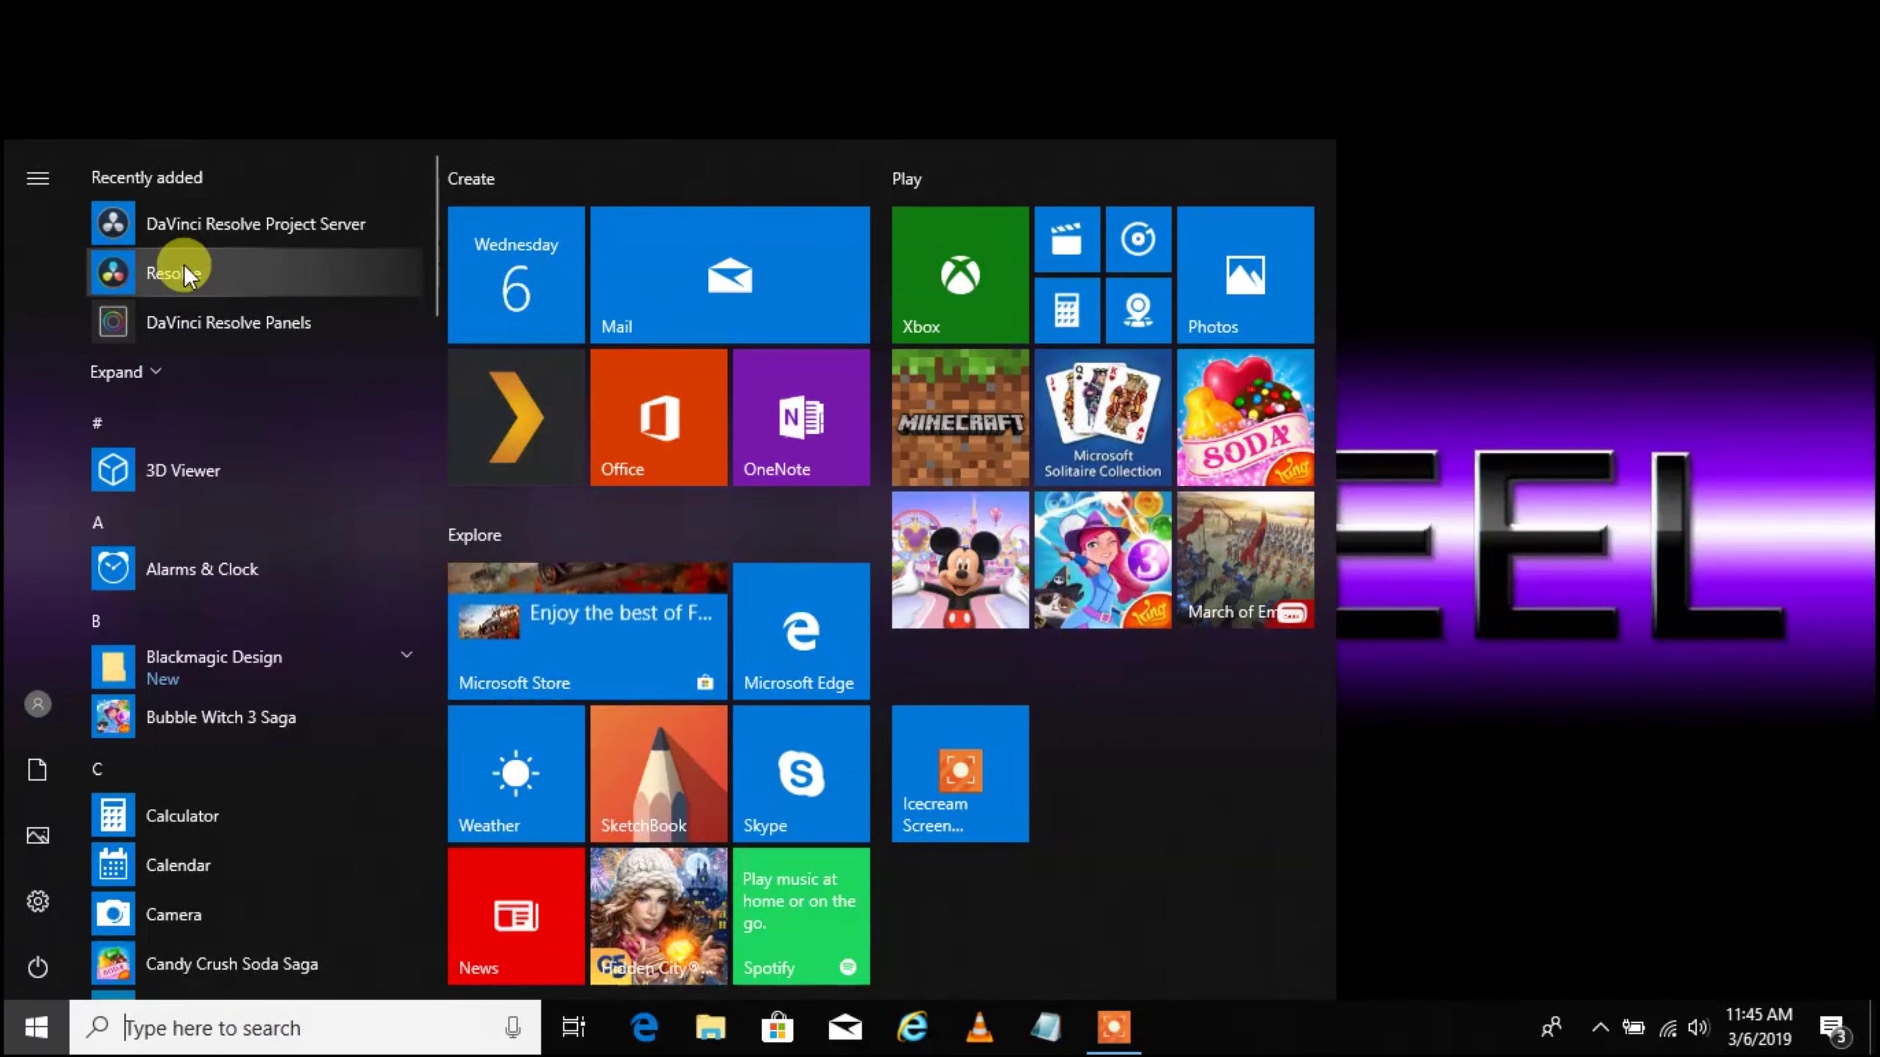
left_click(187, 262)
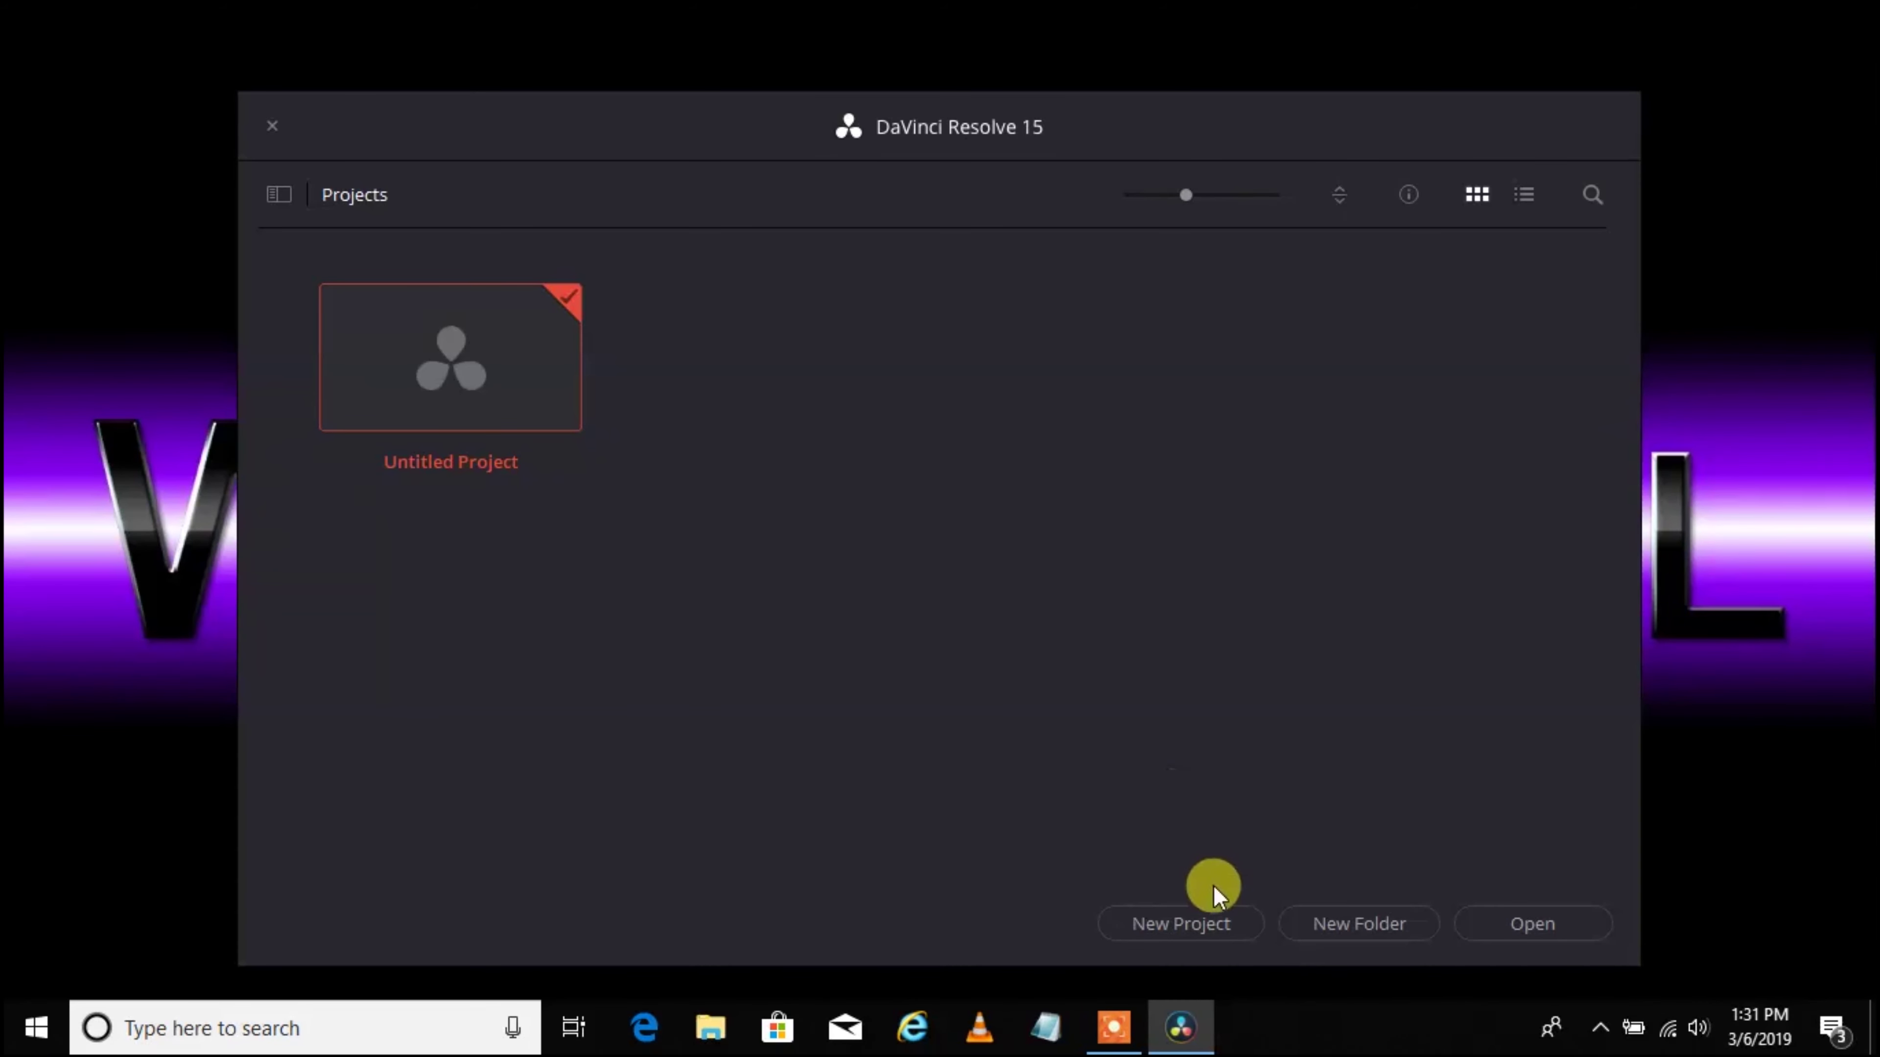
left_click(1222, 930)
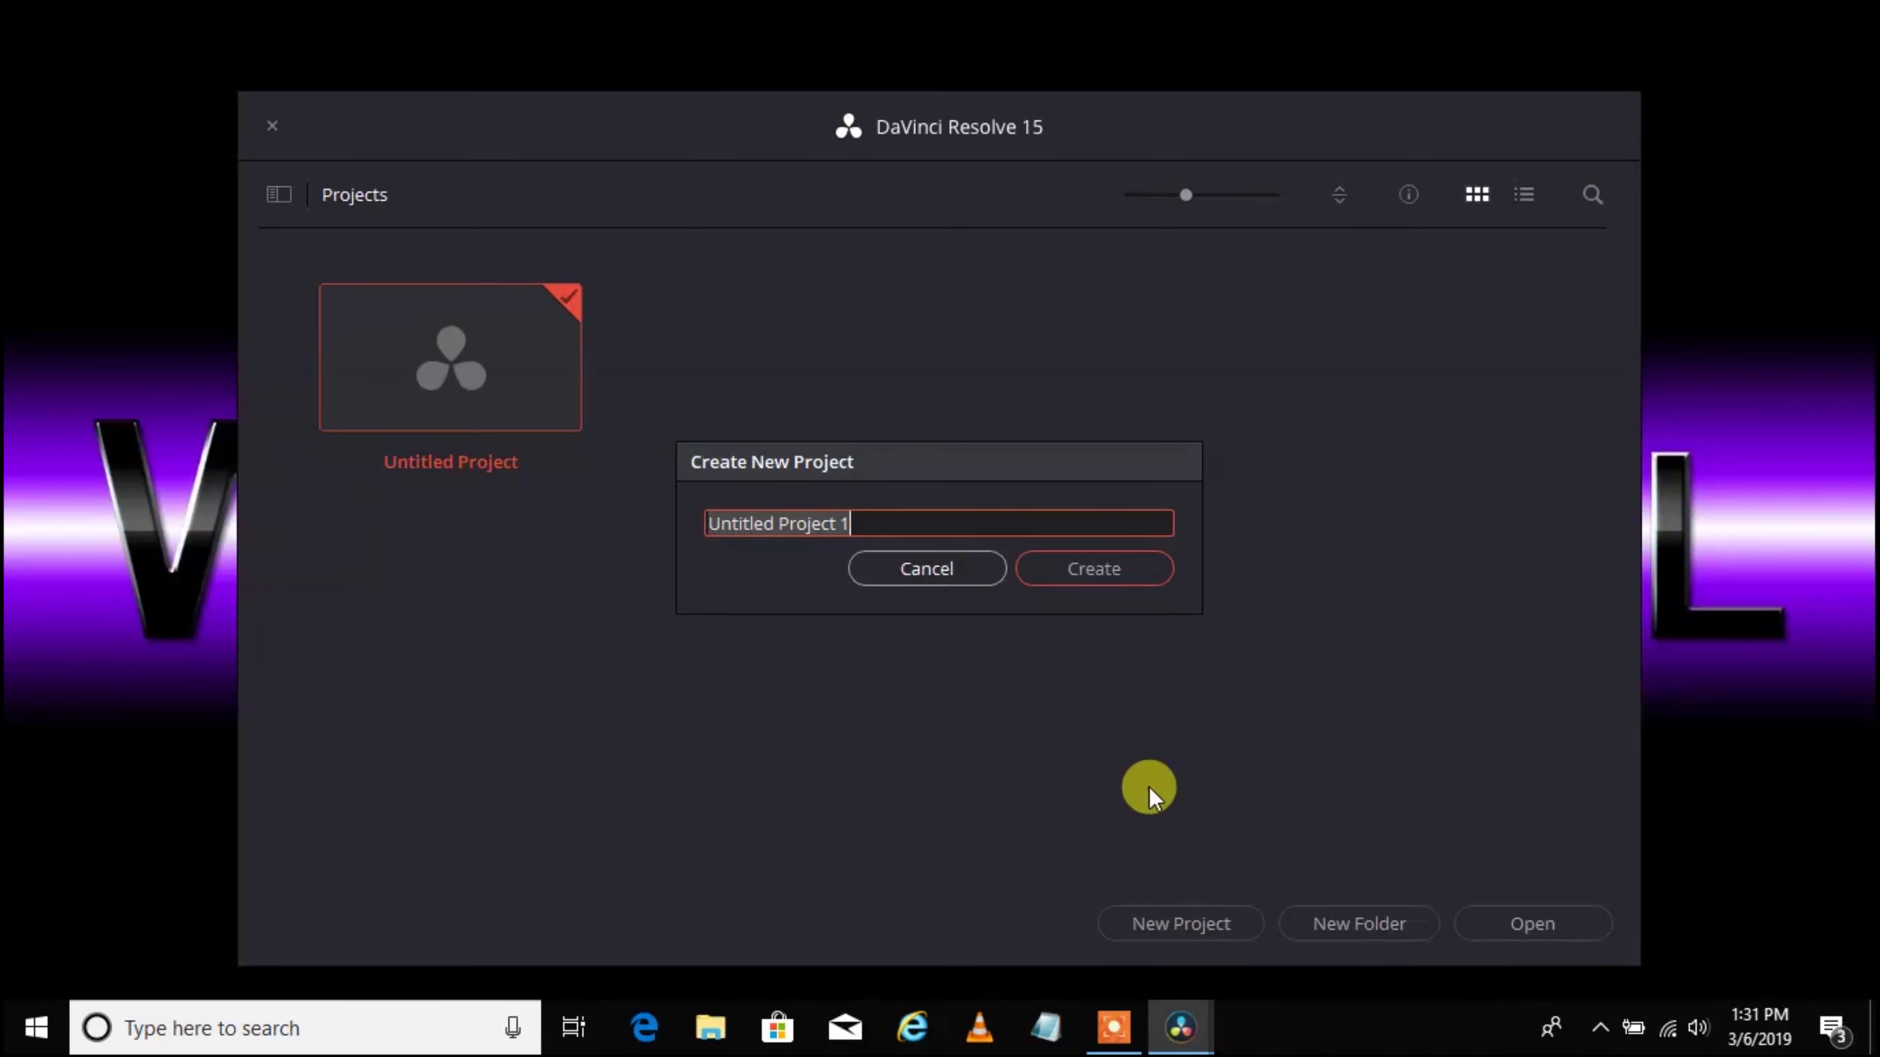
type("Beast II Time Lapse")
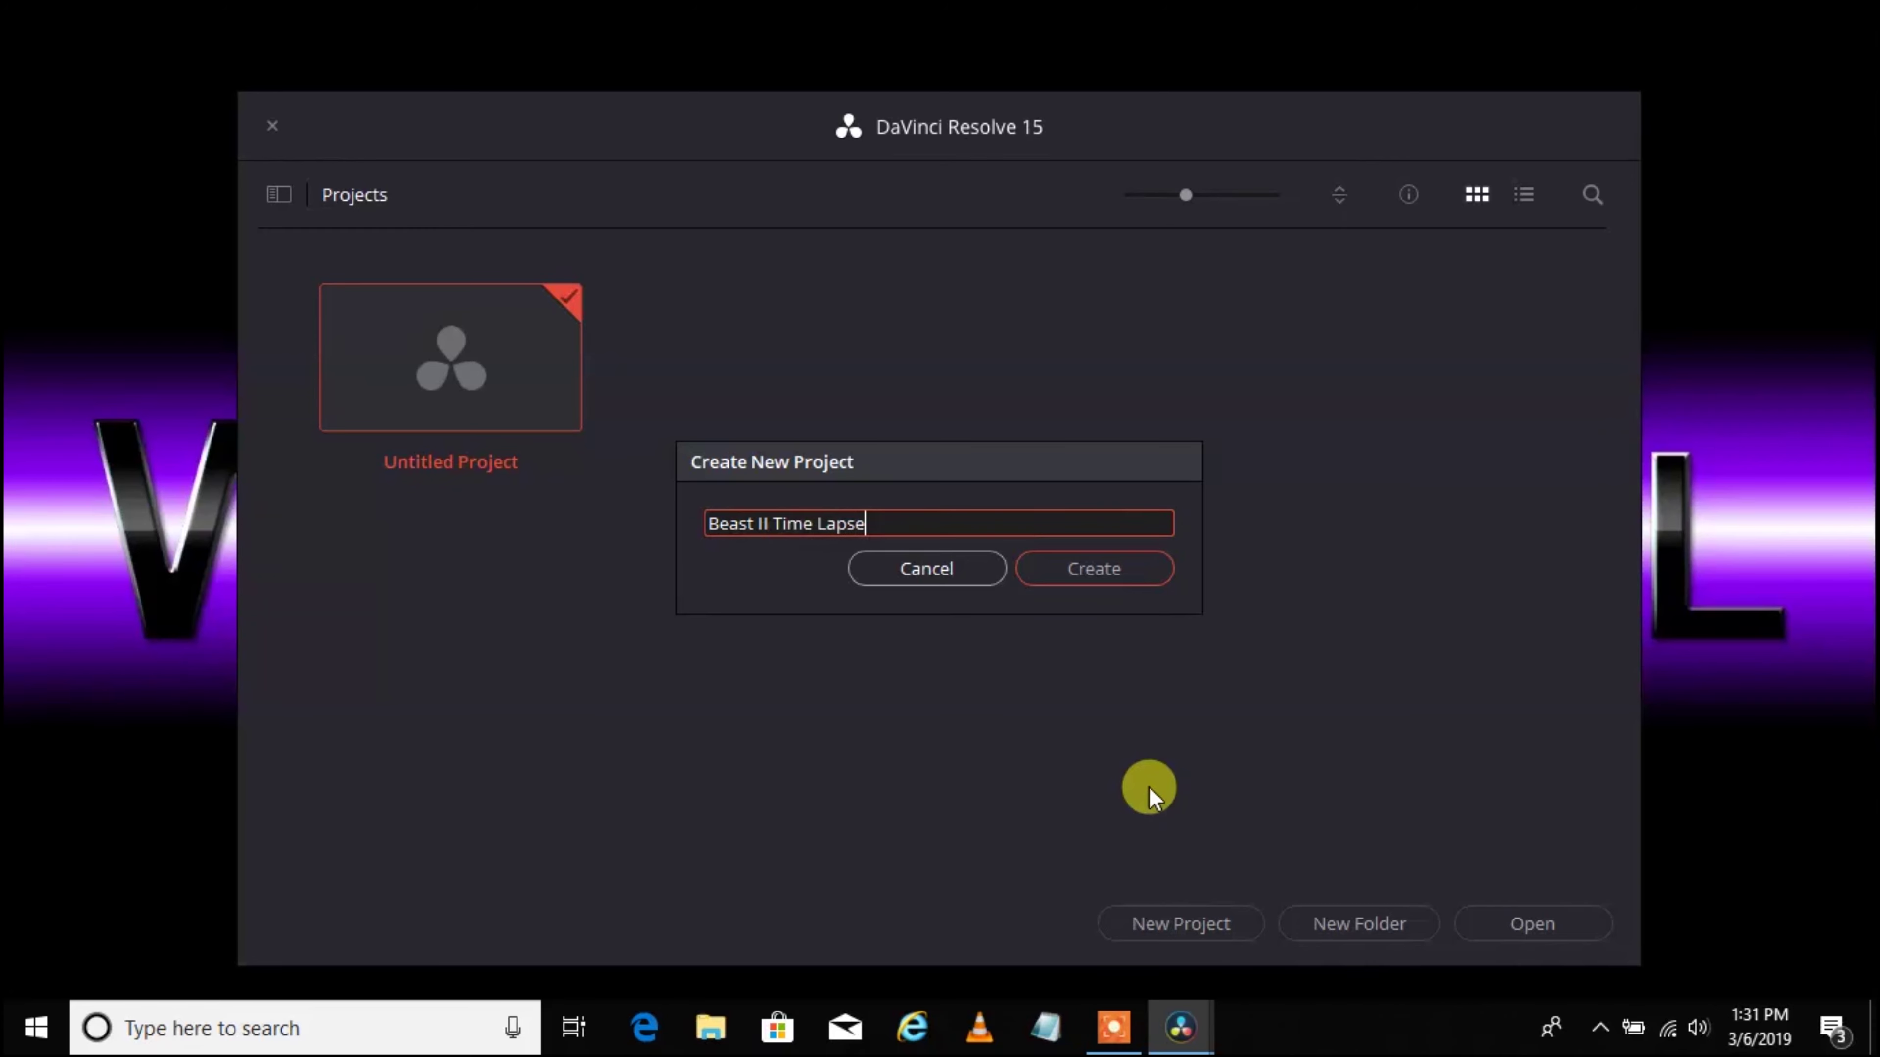
left_click(1059, 568)
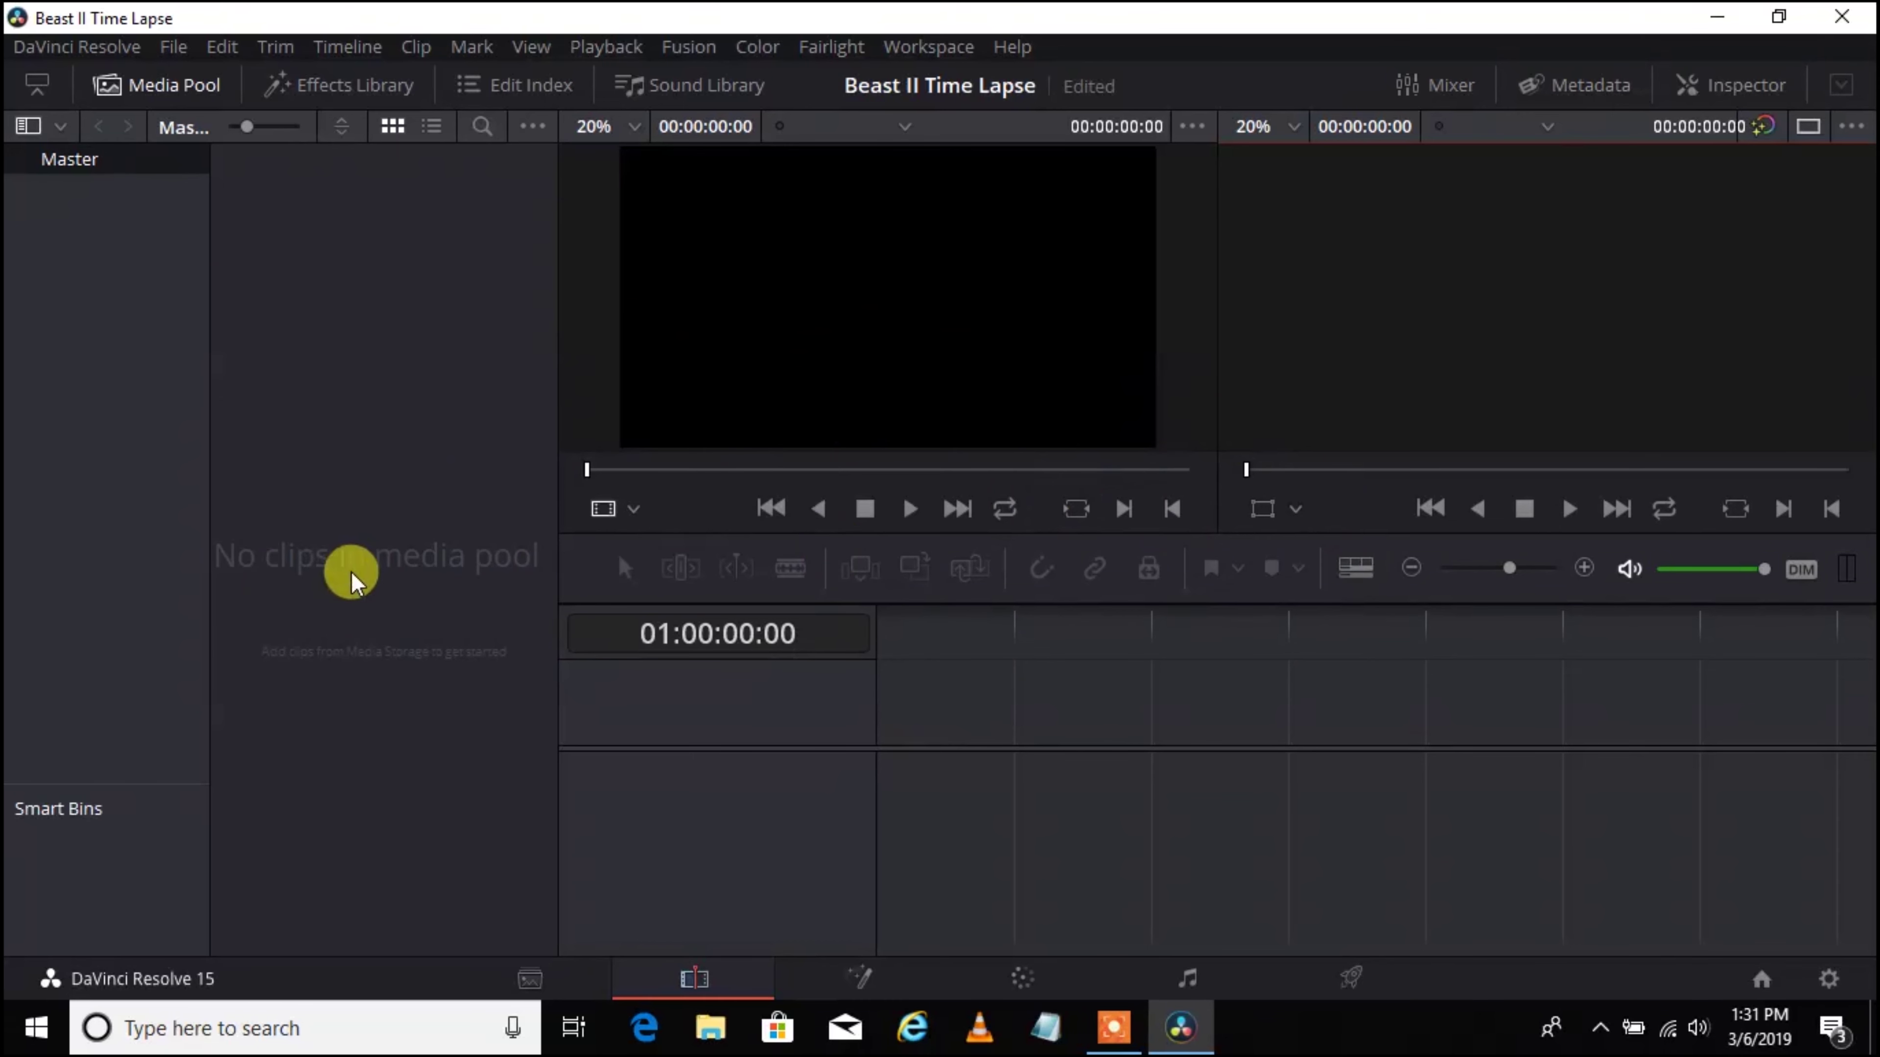
Step: Import the 059A, 061A and 064A clips from the Raw Video folder into the media pool, changing the timeline frame rate to match
right_click(412, 448)
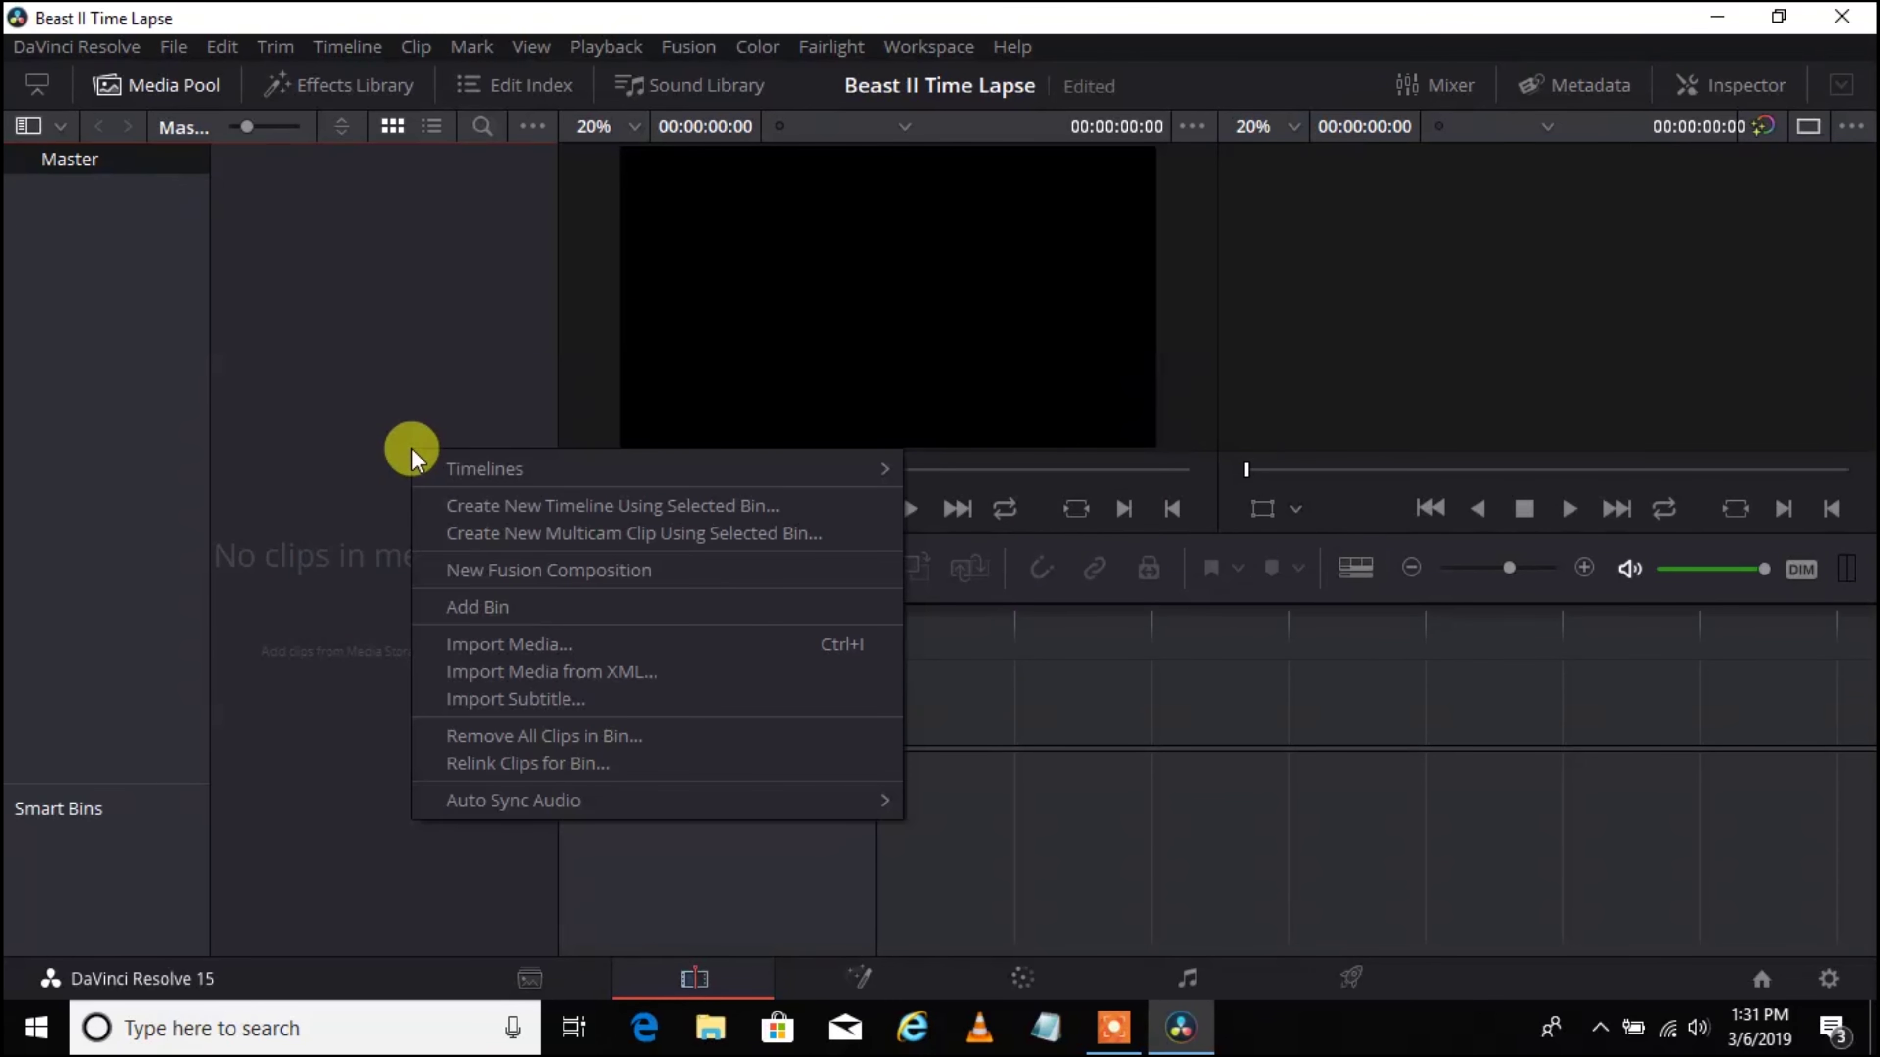
left_click(490, 644)
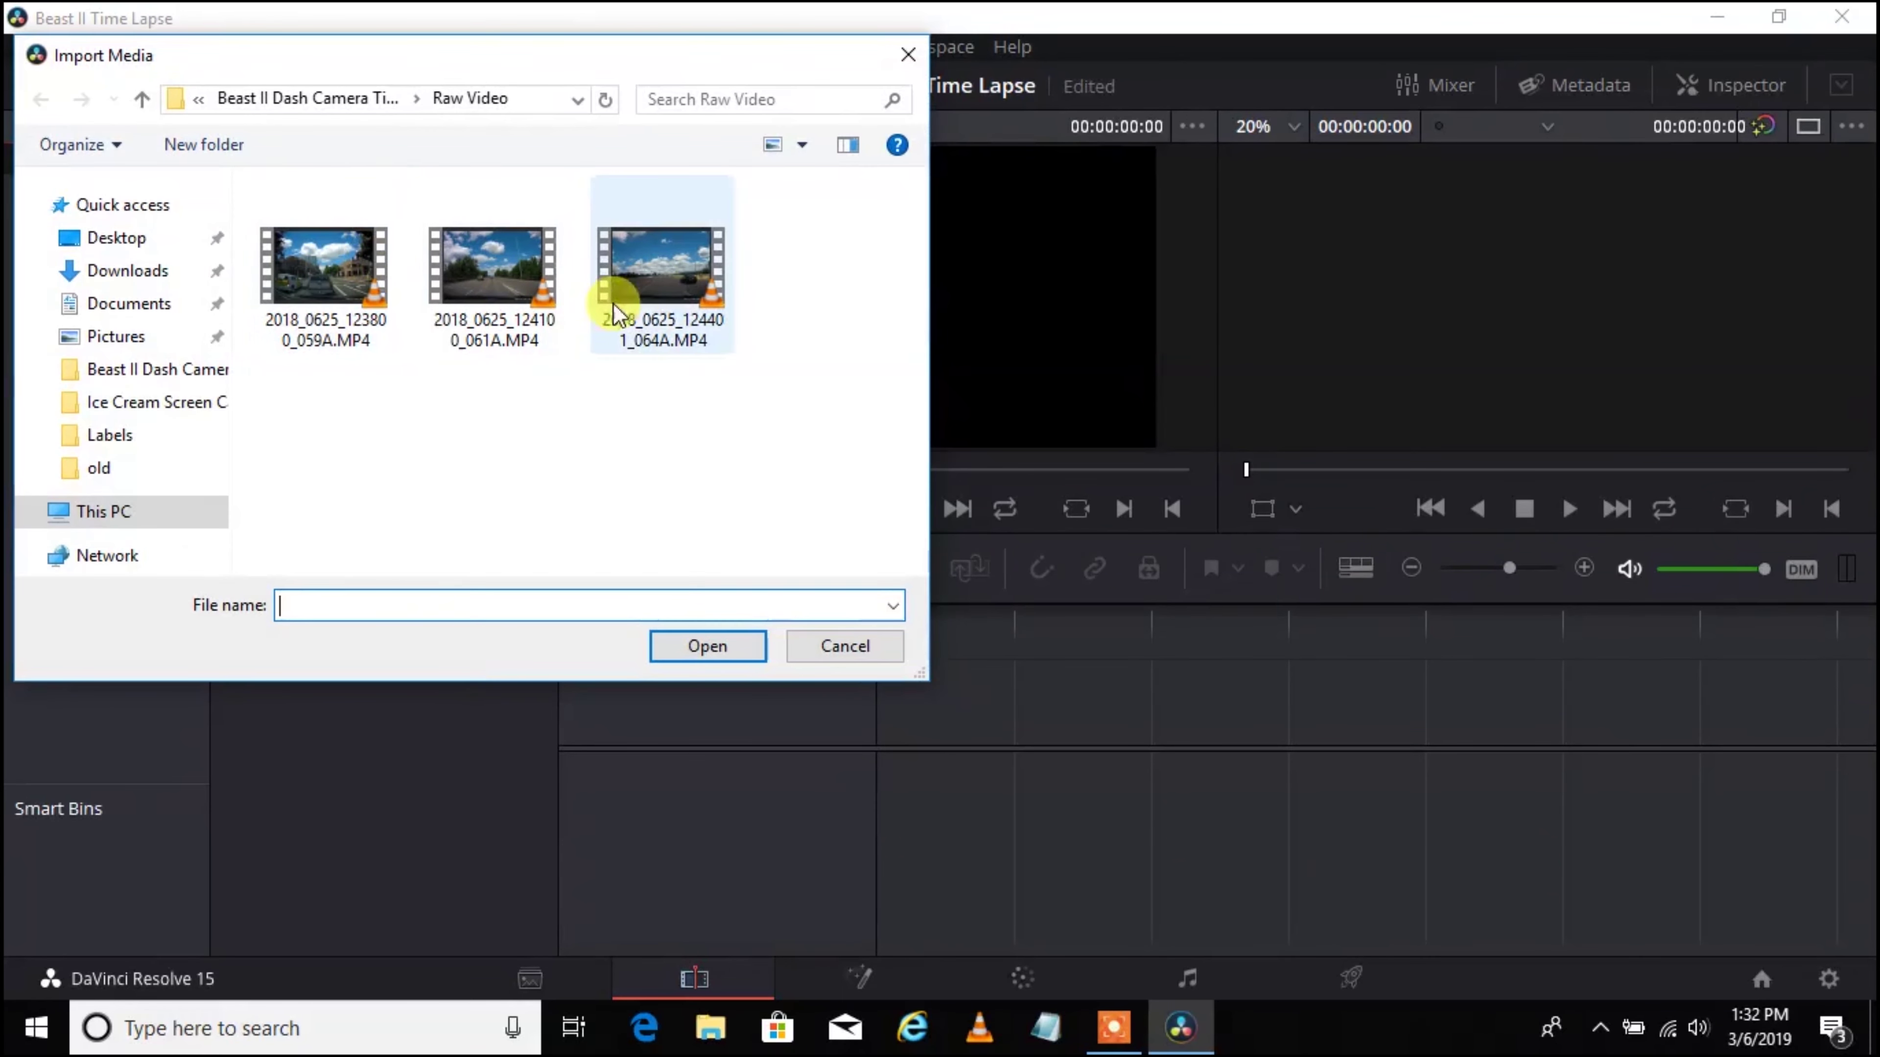
left_click(362, 265)
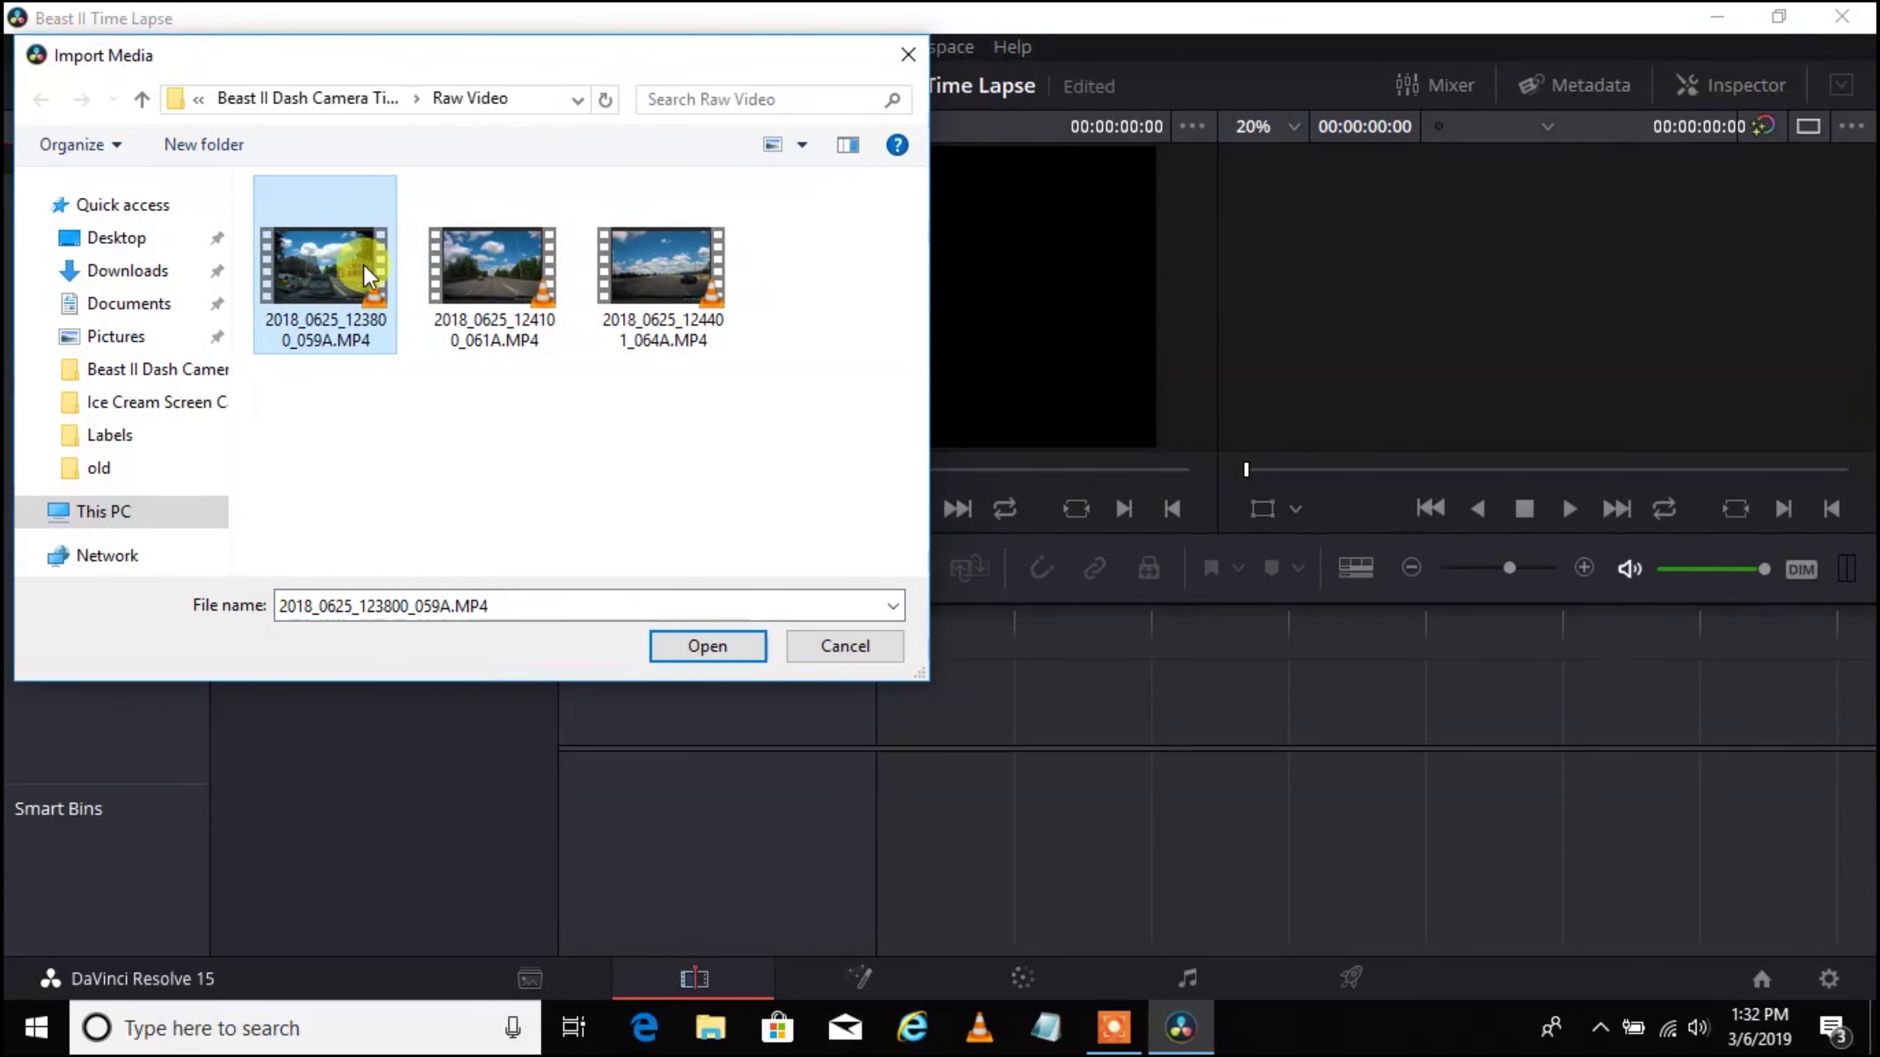
left_click(495, 288, "ctrl")
left_click(624, 306, "ctrl")
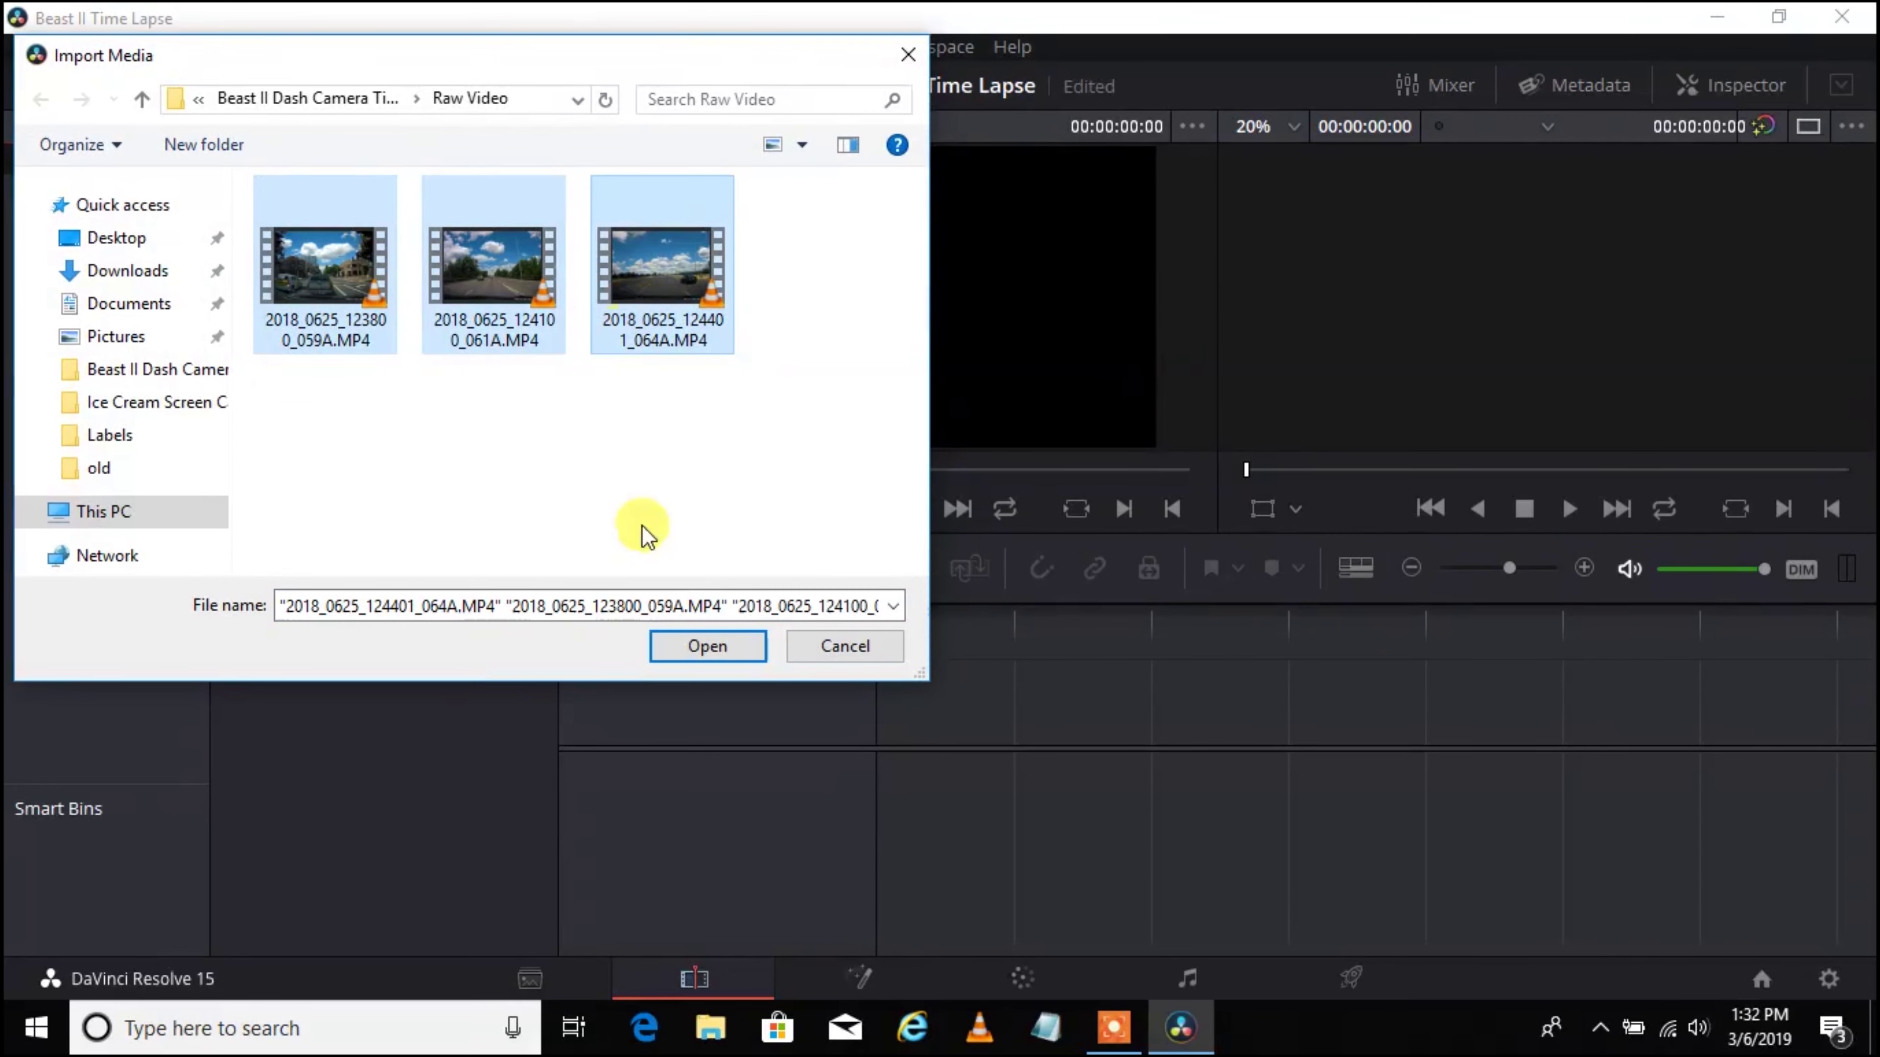
left_click(704, 643)
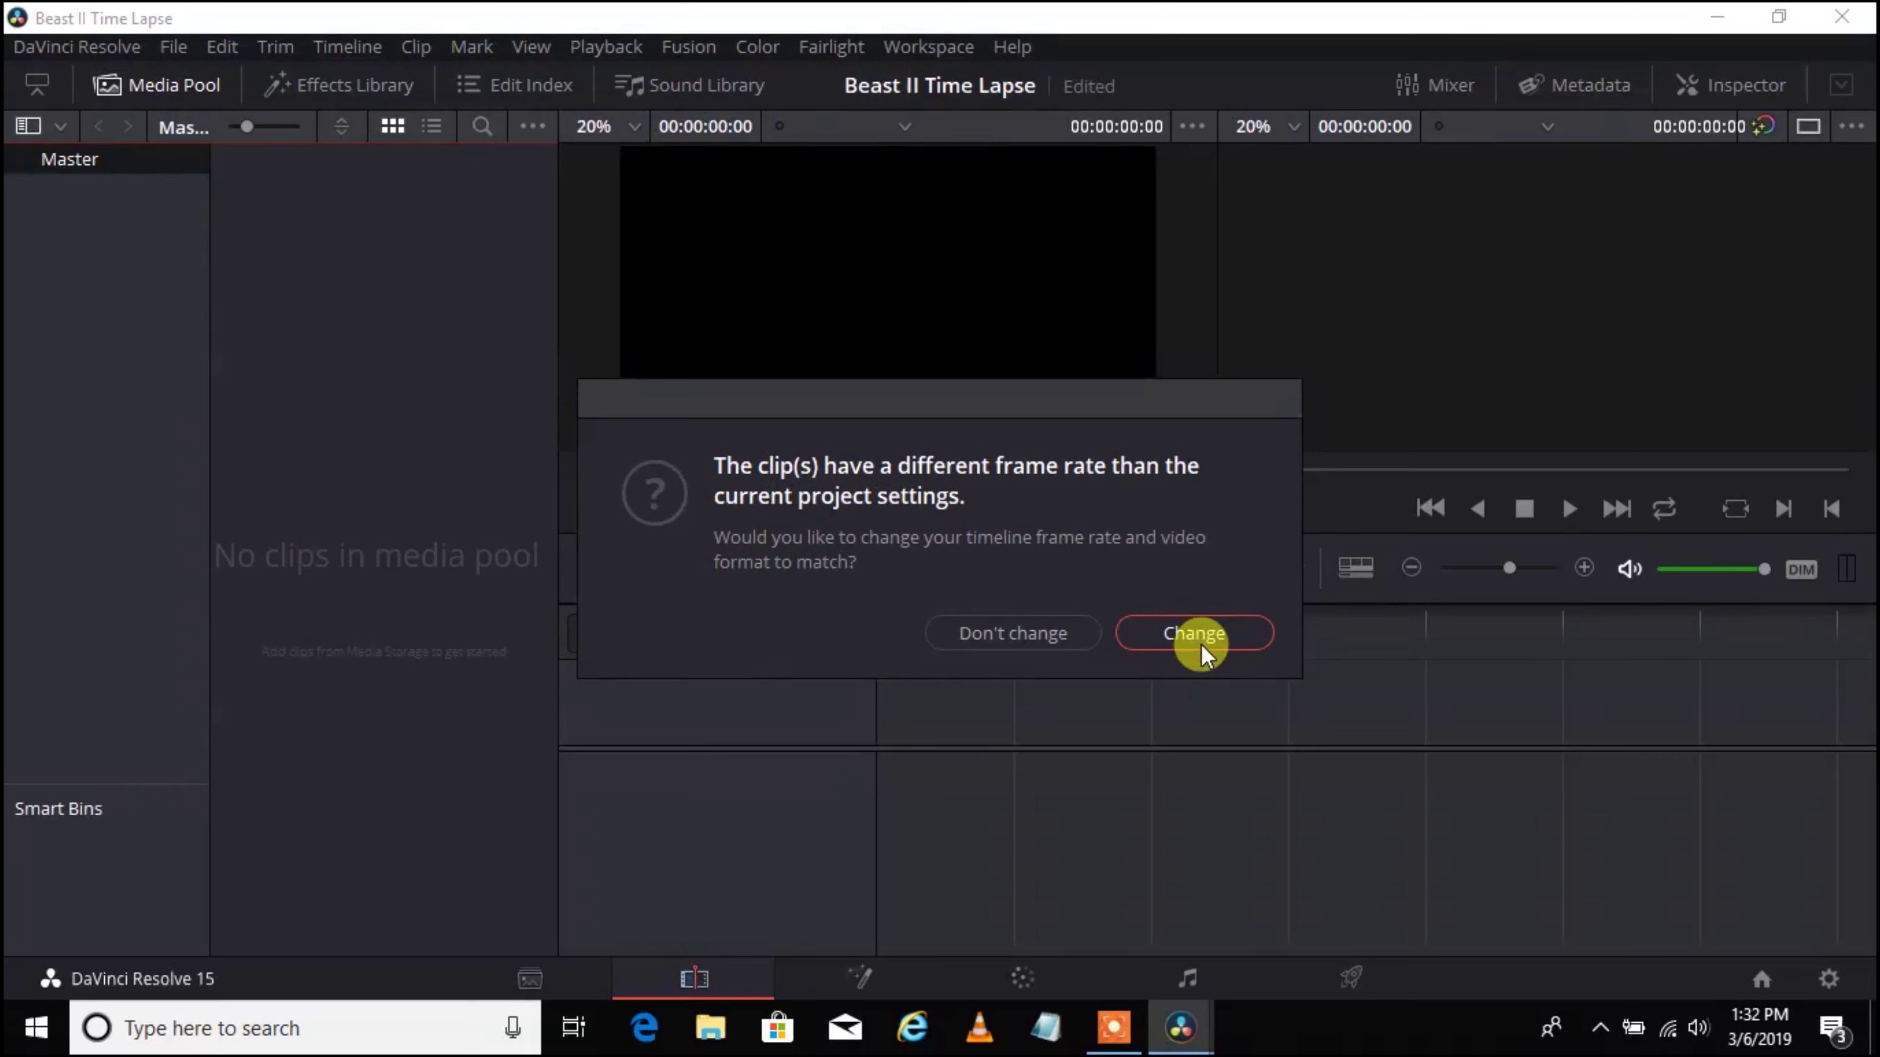
left_click(1218, 641)
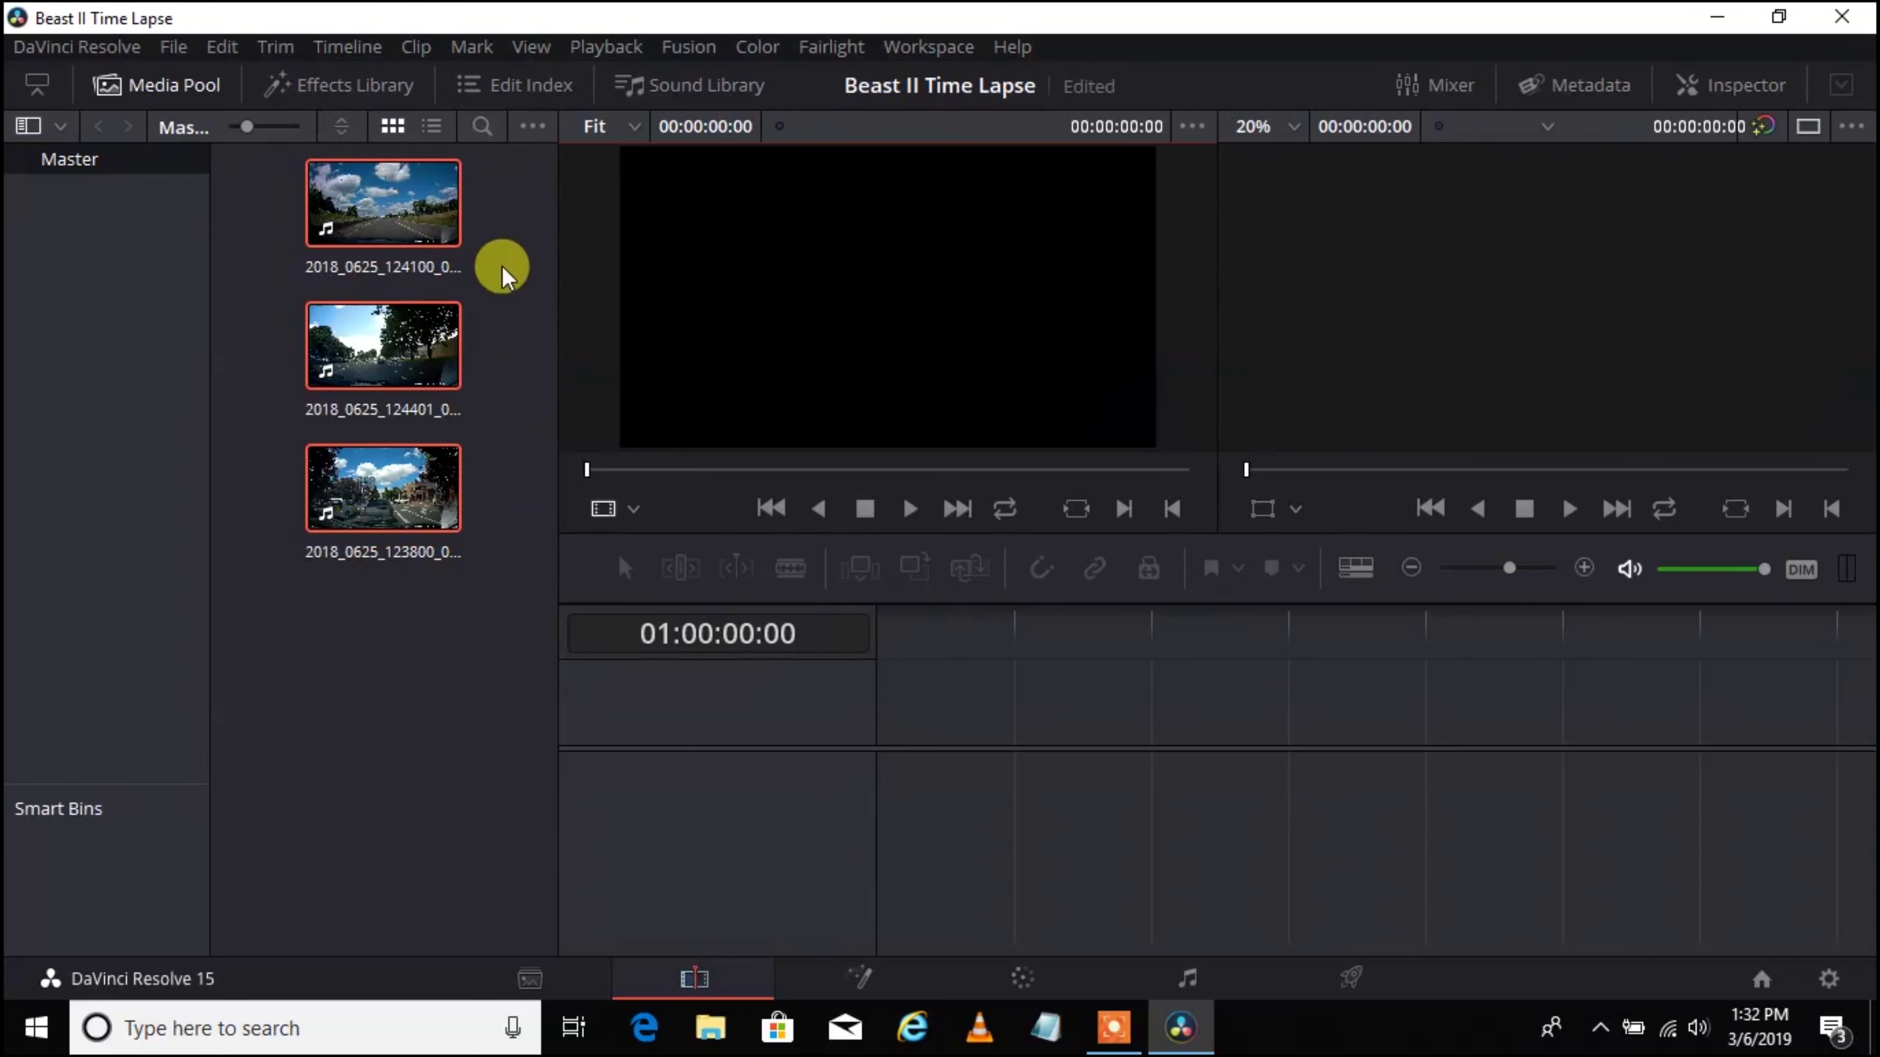
Step: Place clip 2018_0625_124100_061A.MP4 at the start of the empty timeline
left_click_drag(404, 168, 897, 740)
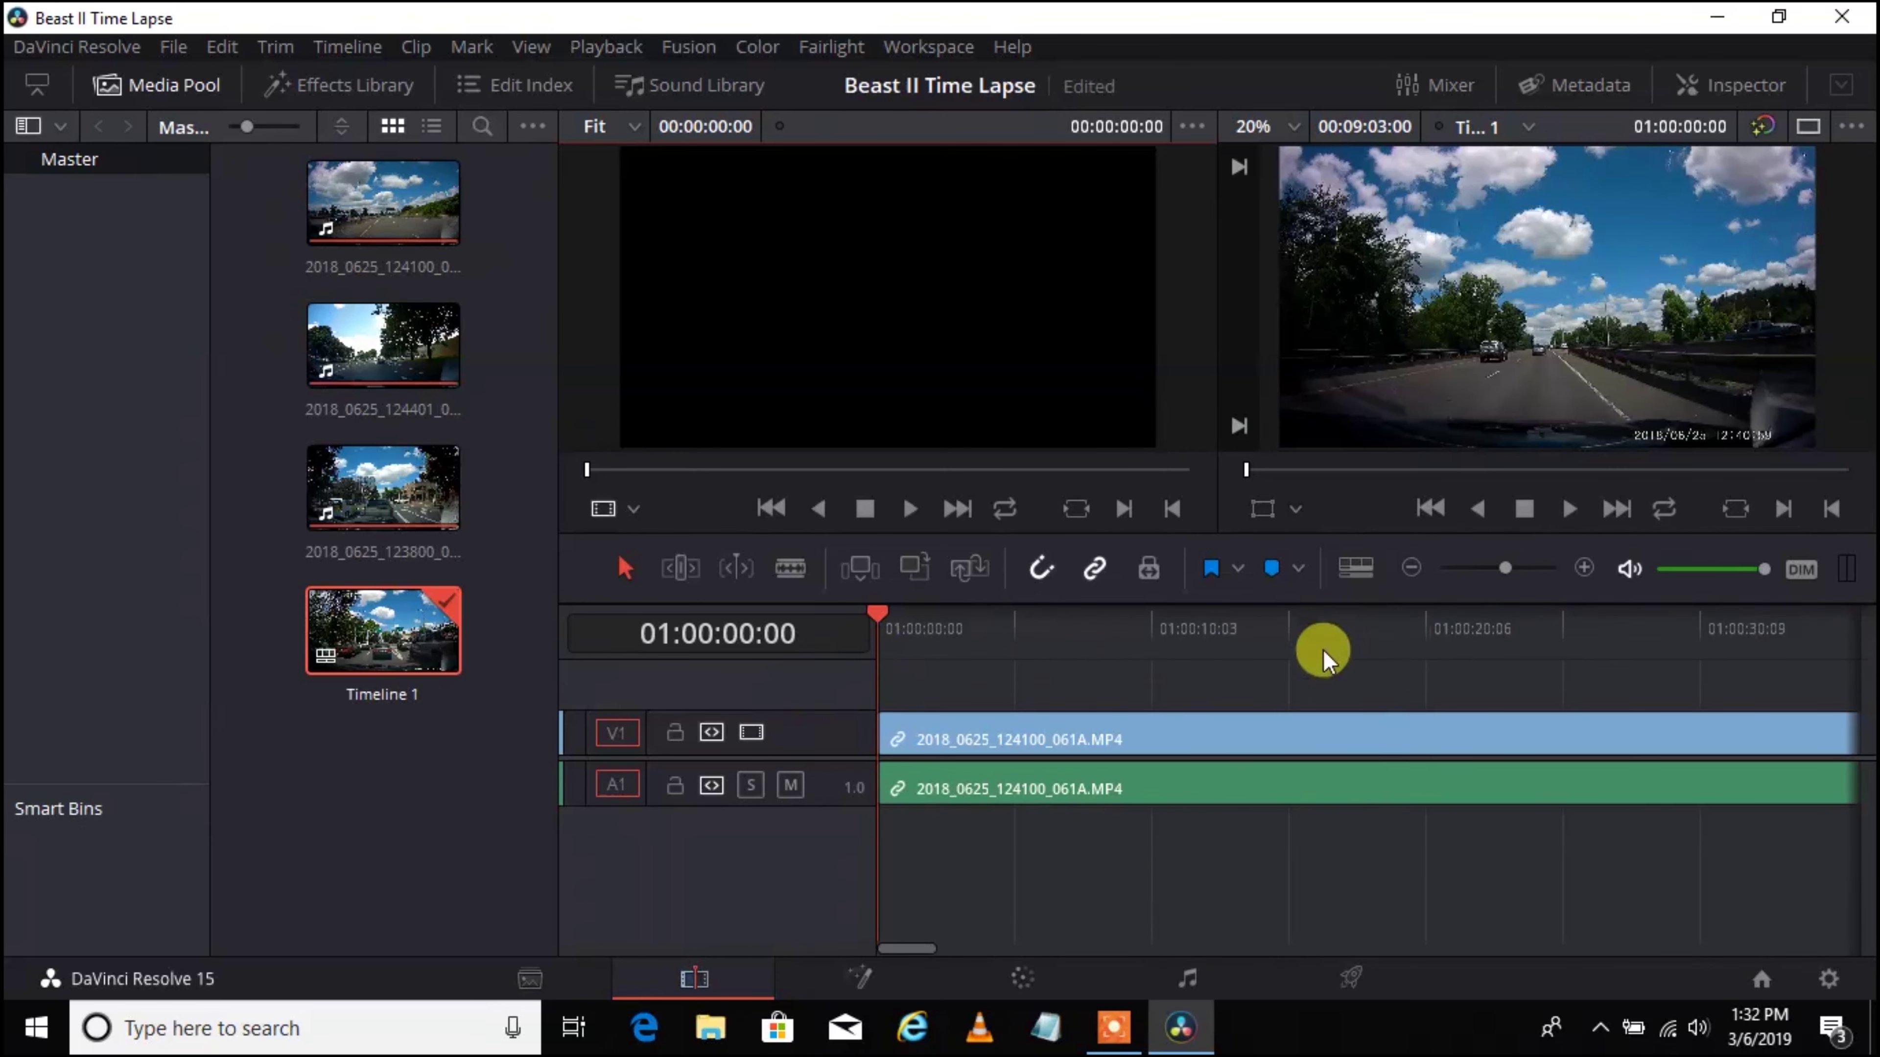
left_click_drag(1506, 568, 1473, 566)
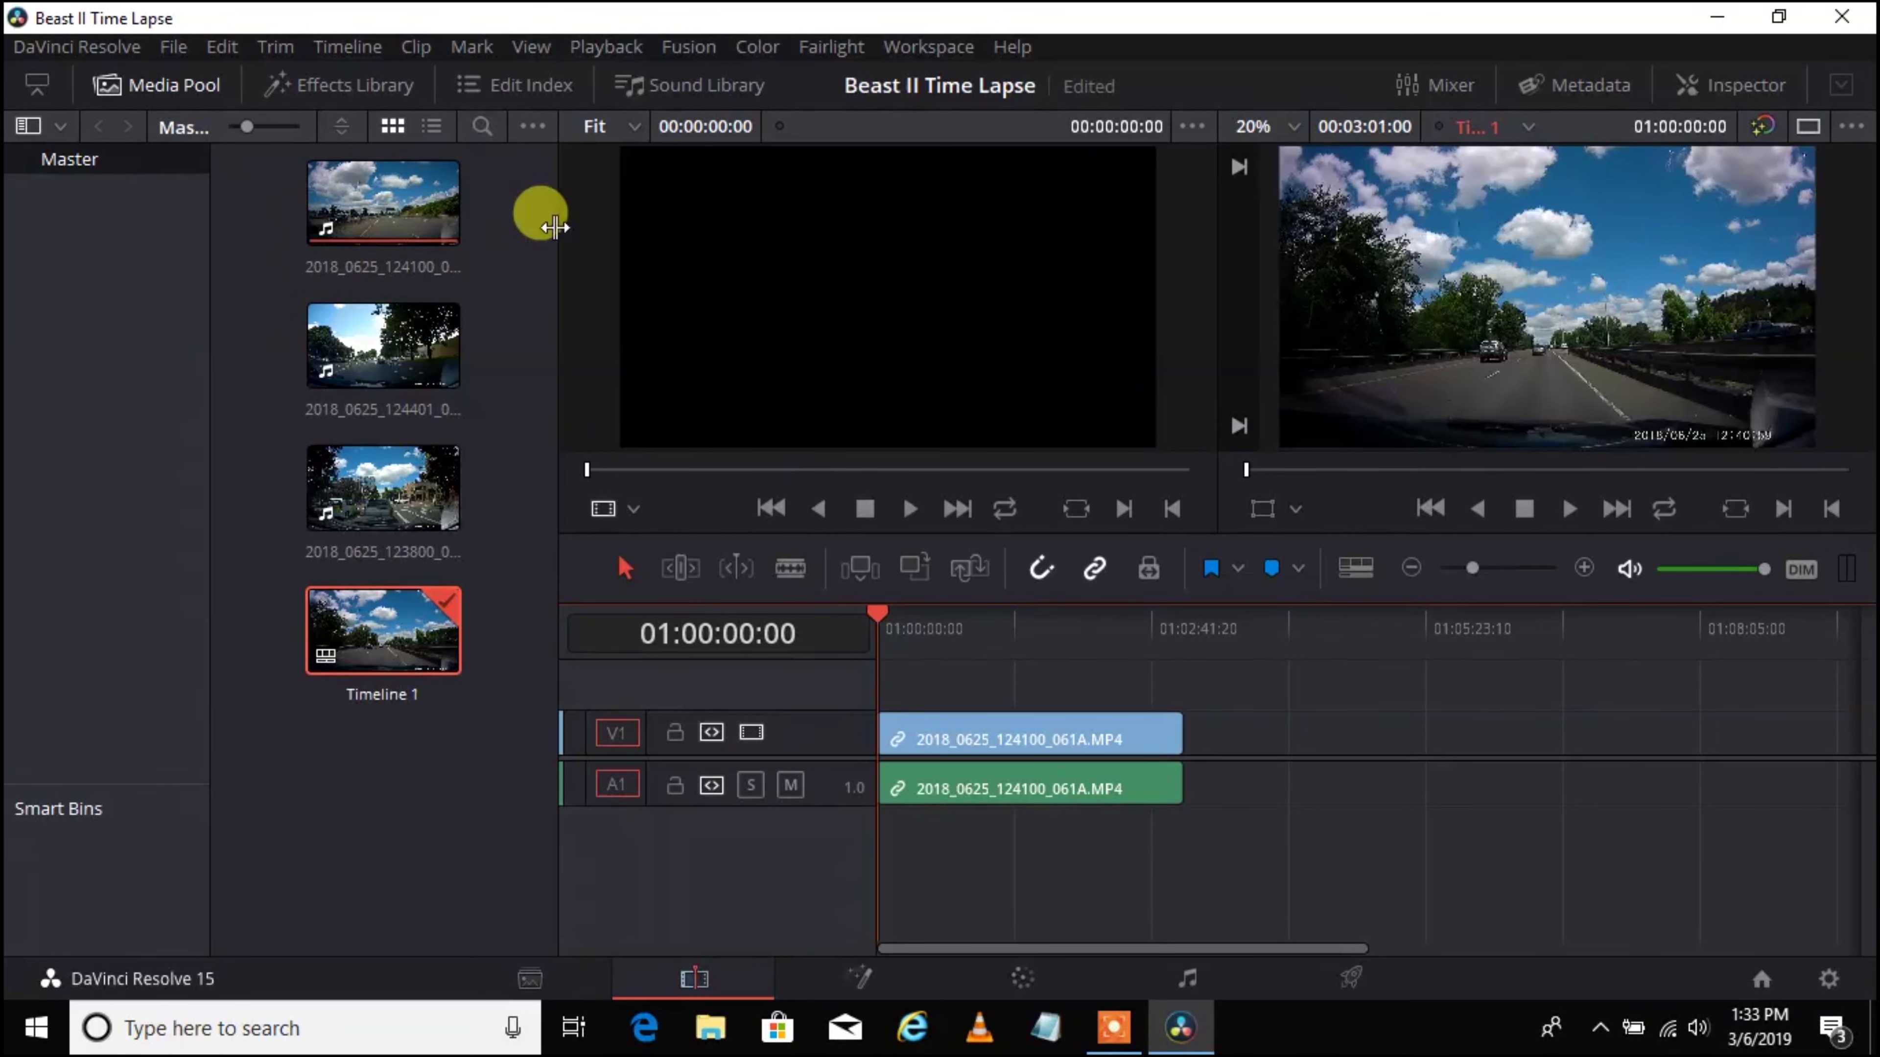
Step: Add clip 2018_0625_124401_064A.MP4 after the first clip and ripple delete the gap between them
left_click(400, 335)
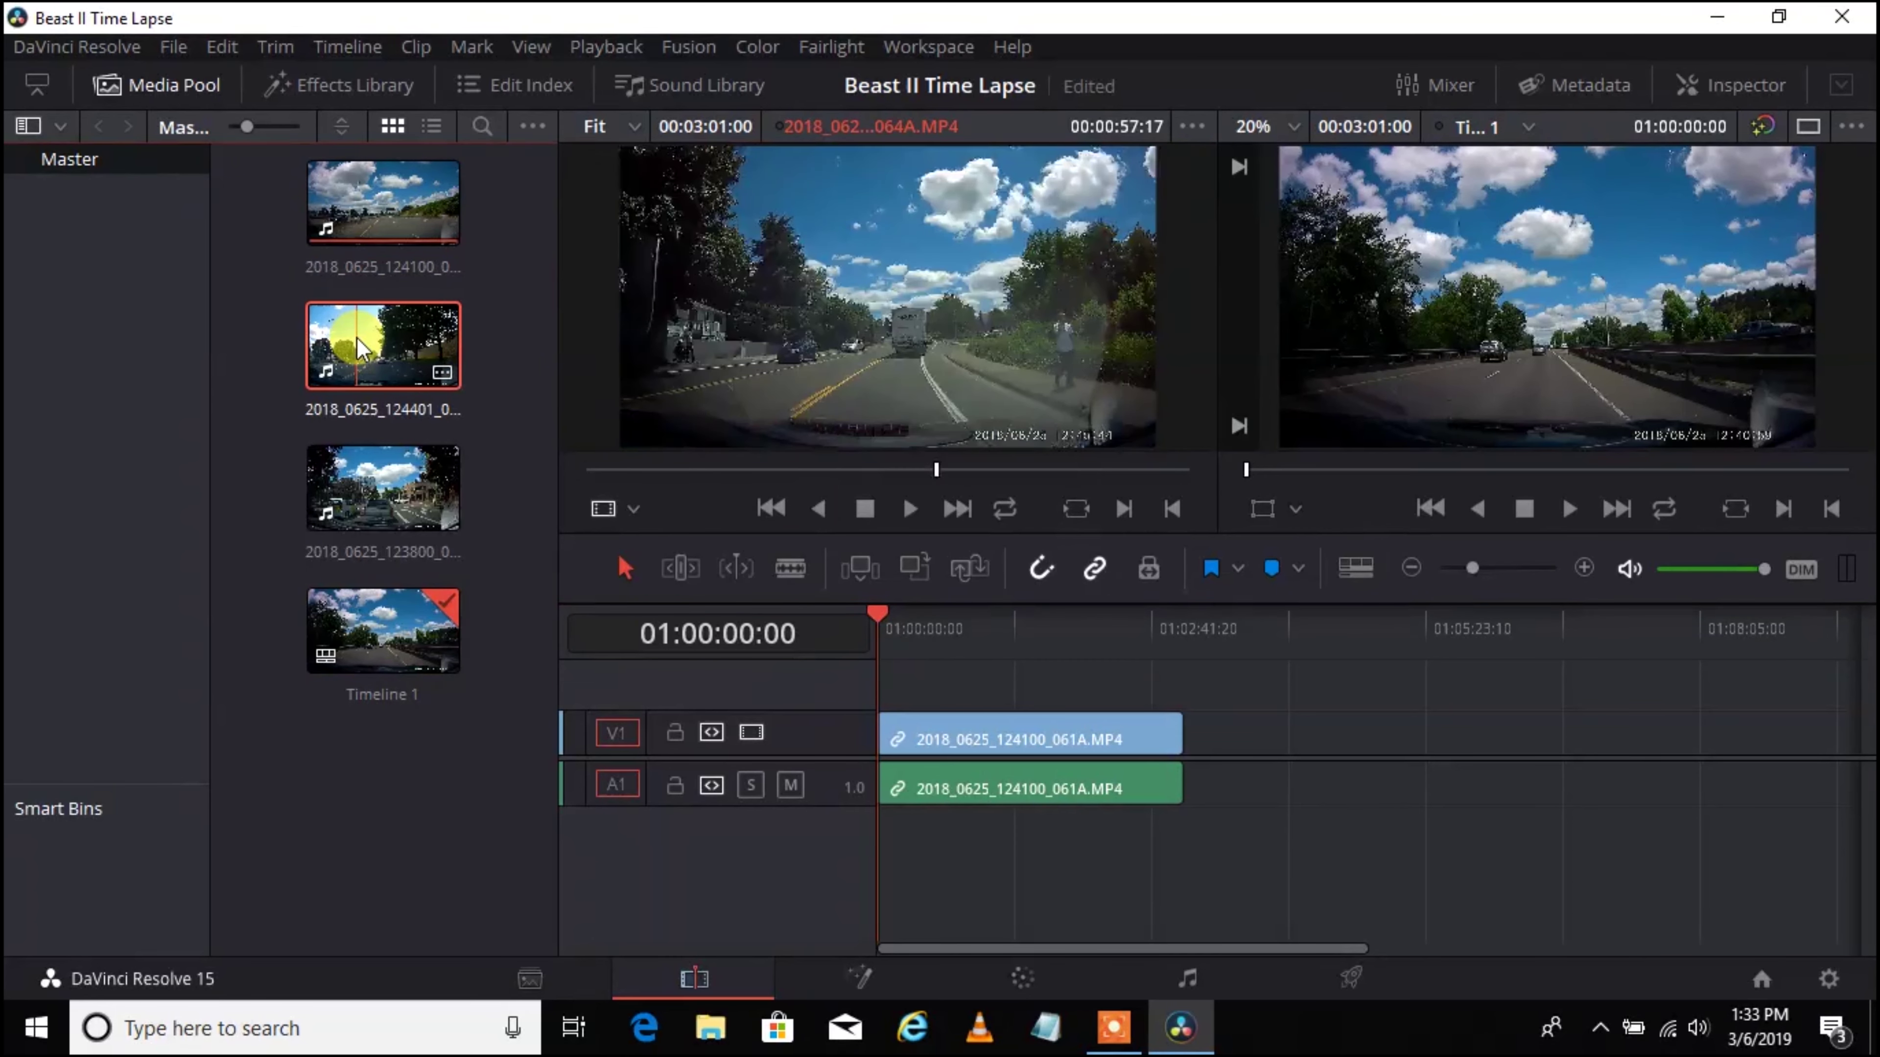
left_click_drag(357, 337, 1290, 733)
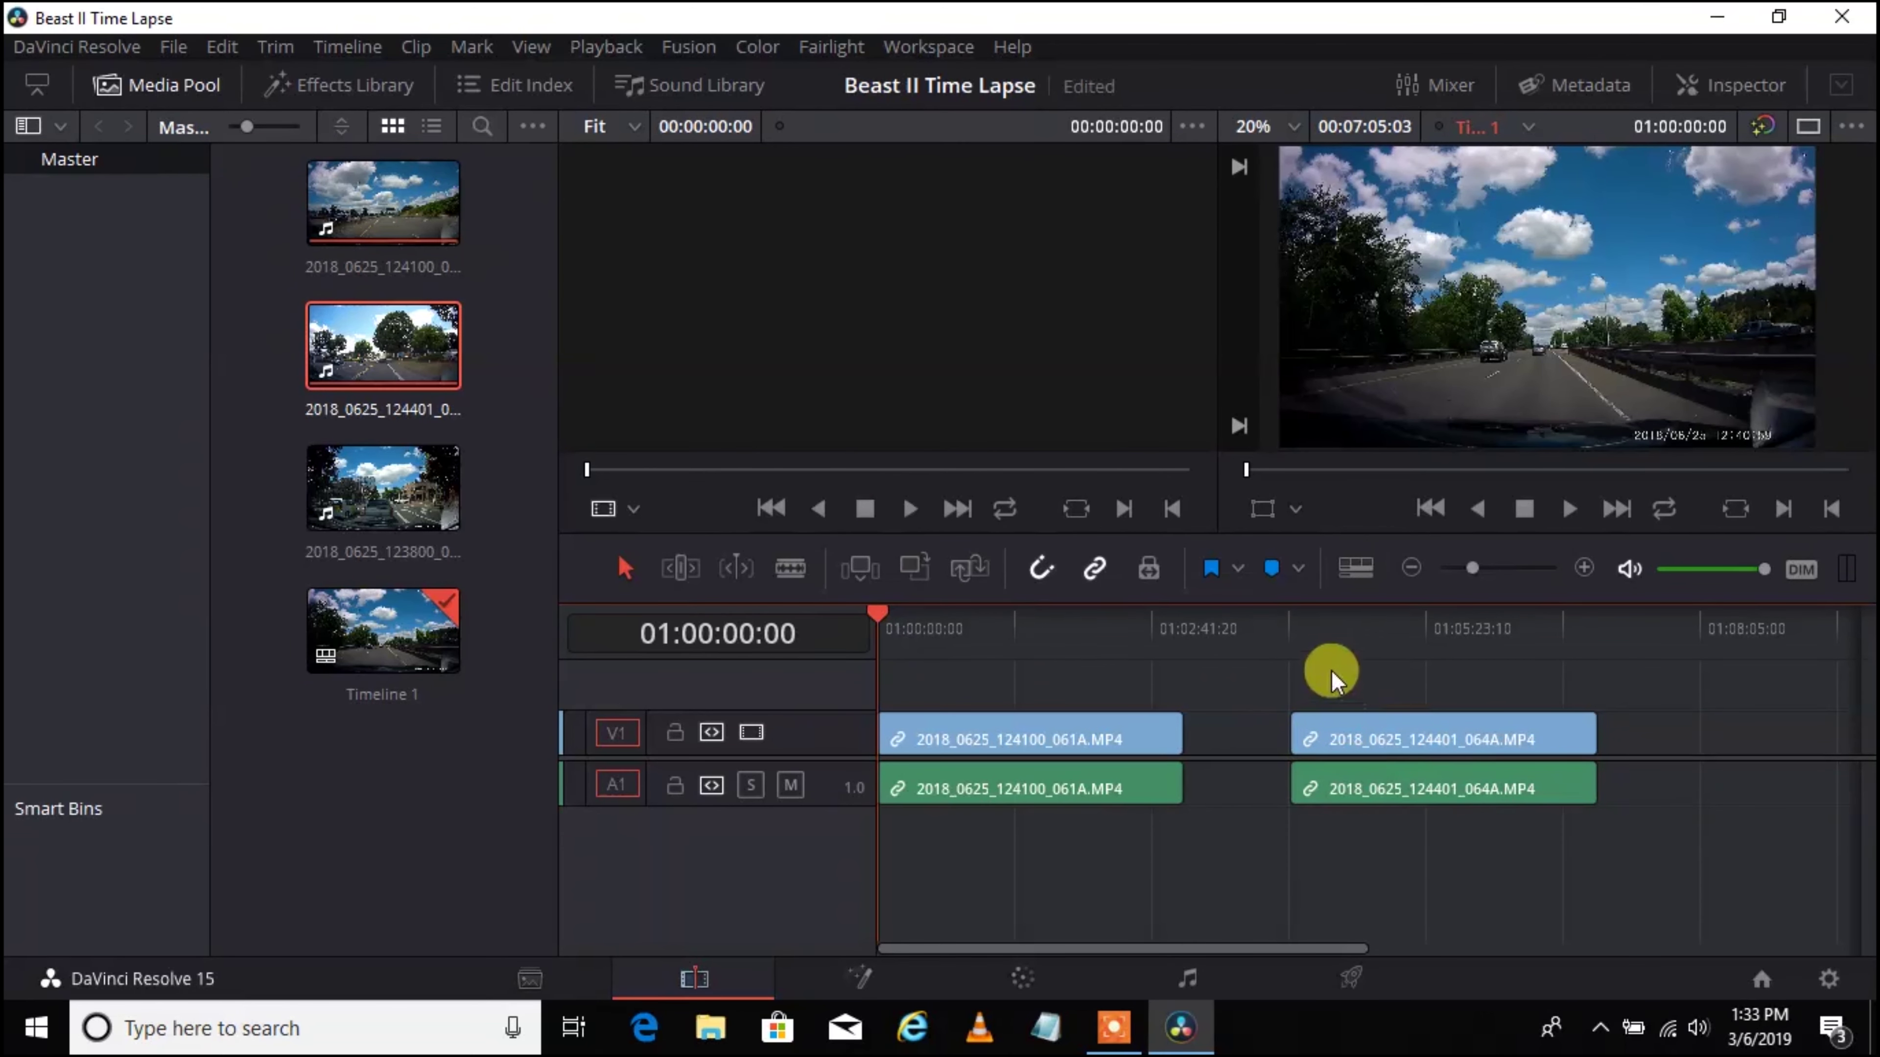
right_click(1242, 723)
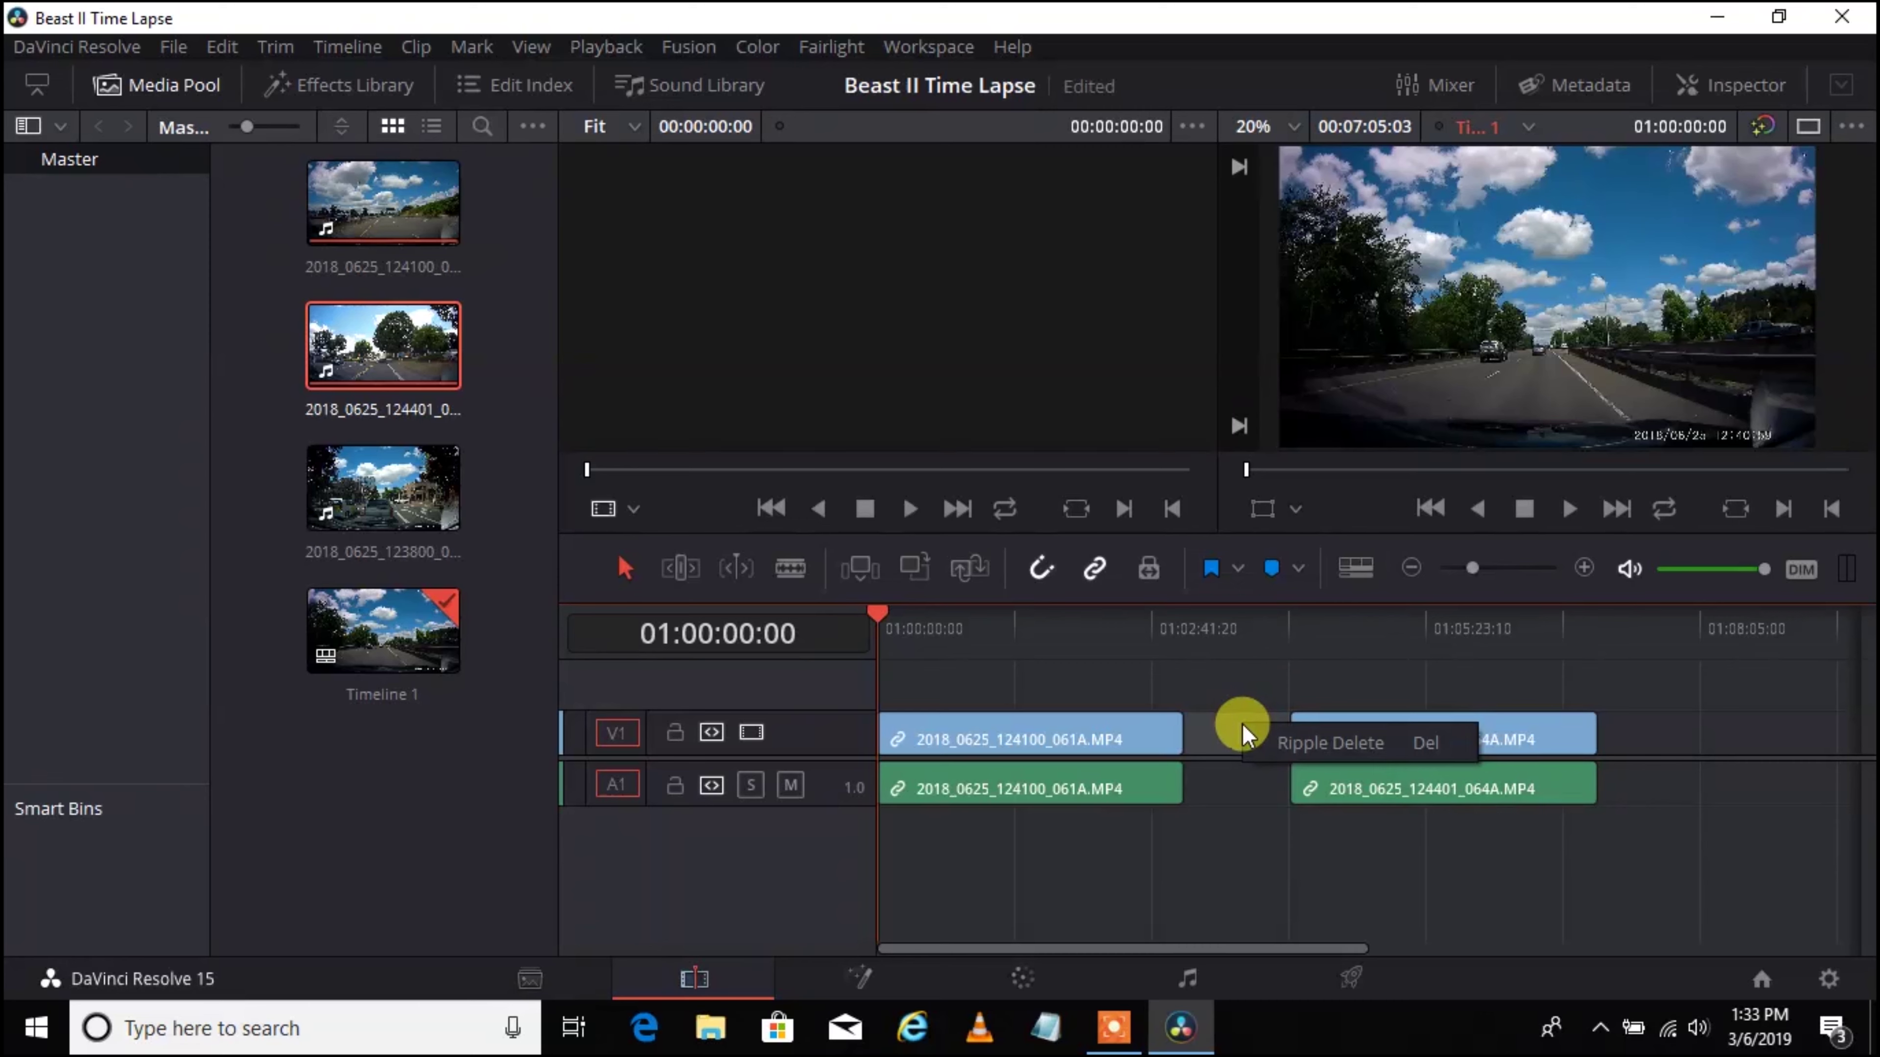
left_click(1307, 743)
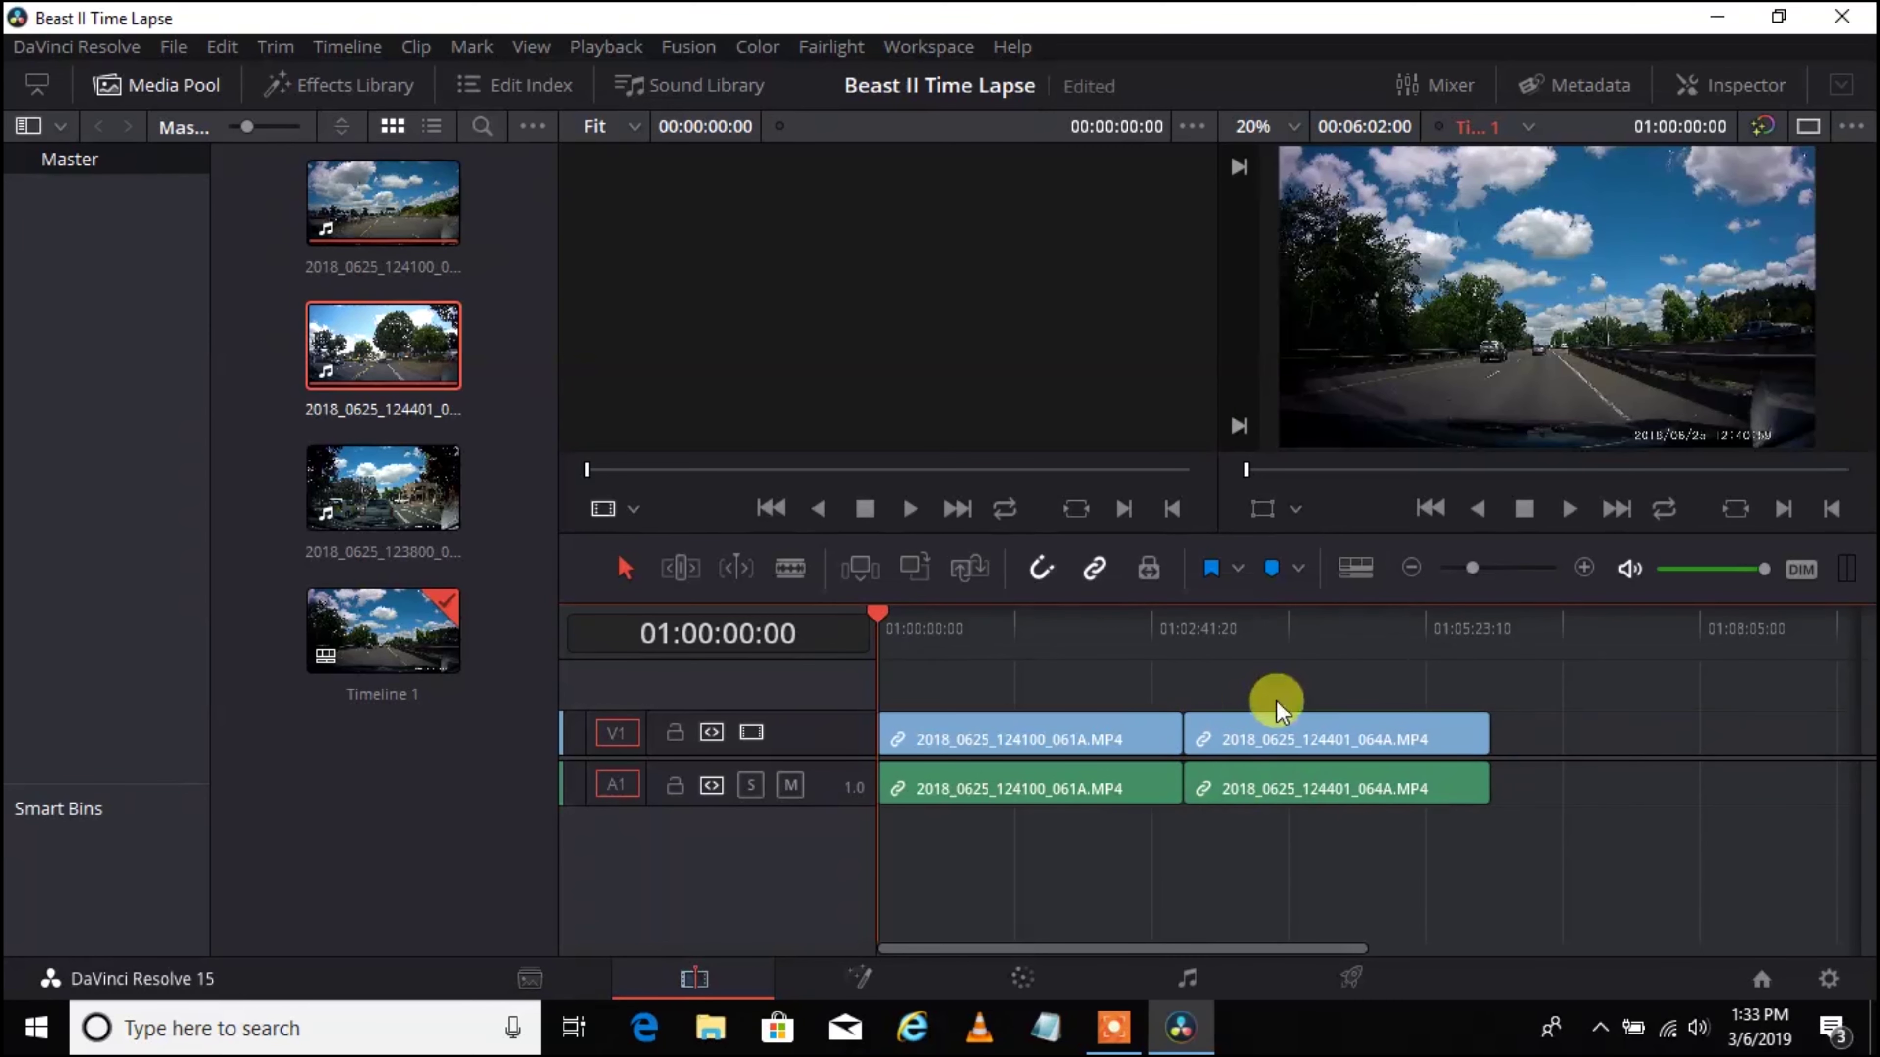
Step: Append clip 2018_0625_123800_059A.MP4 directly after the second clip and scrub through the assembled sequence
left_click(398, 489)
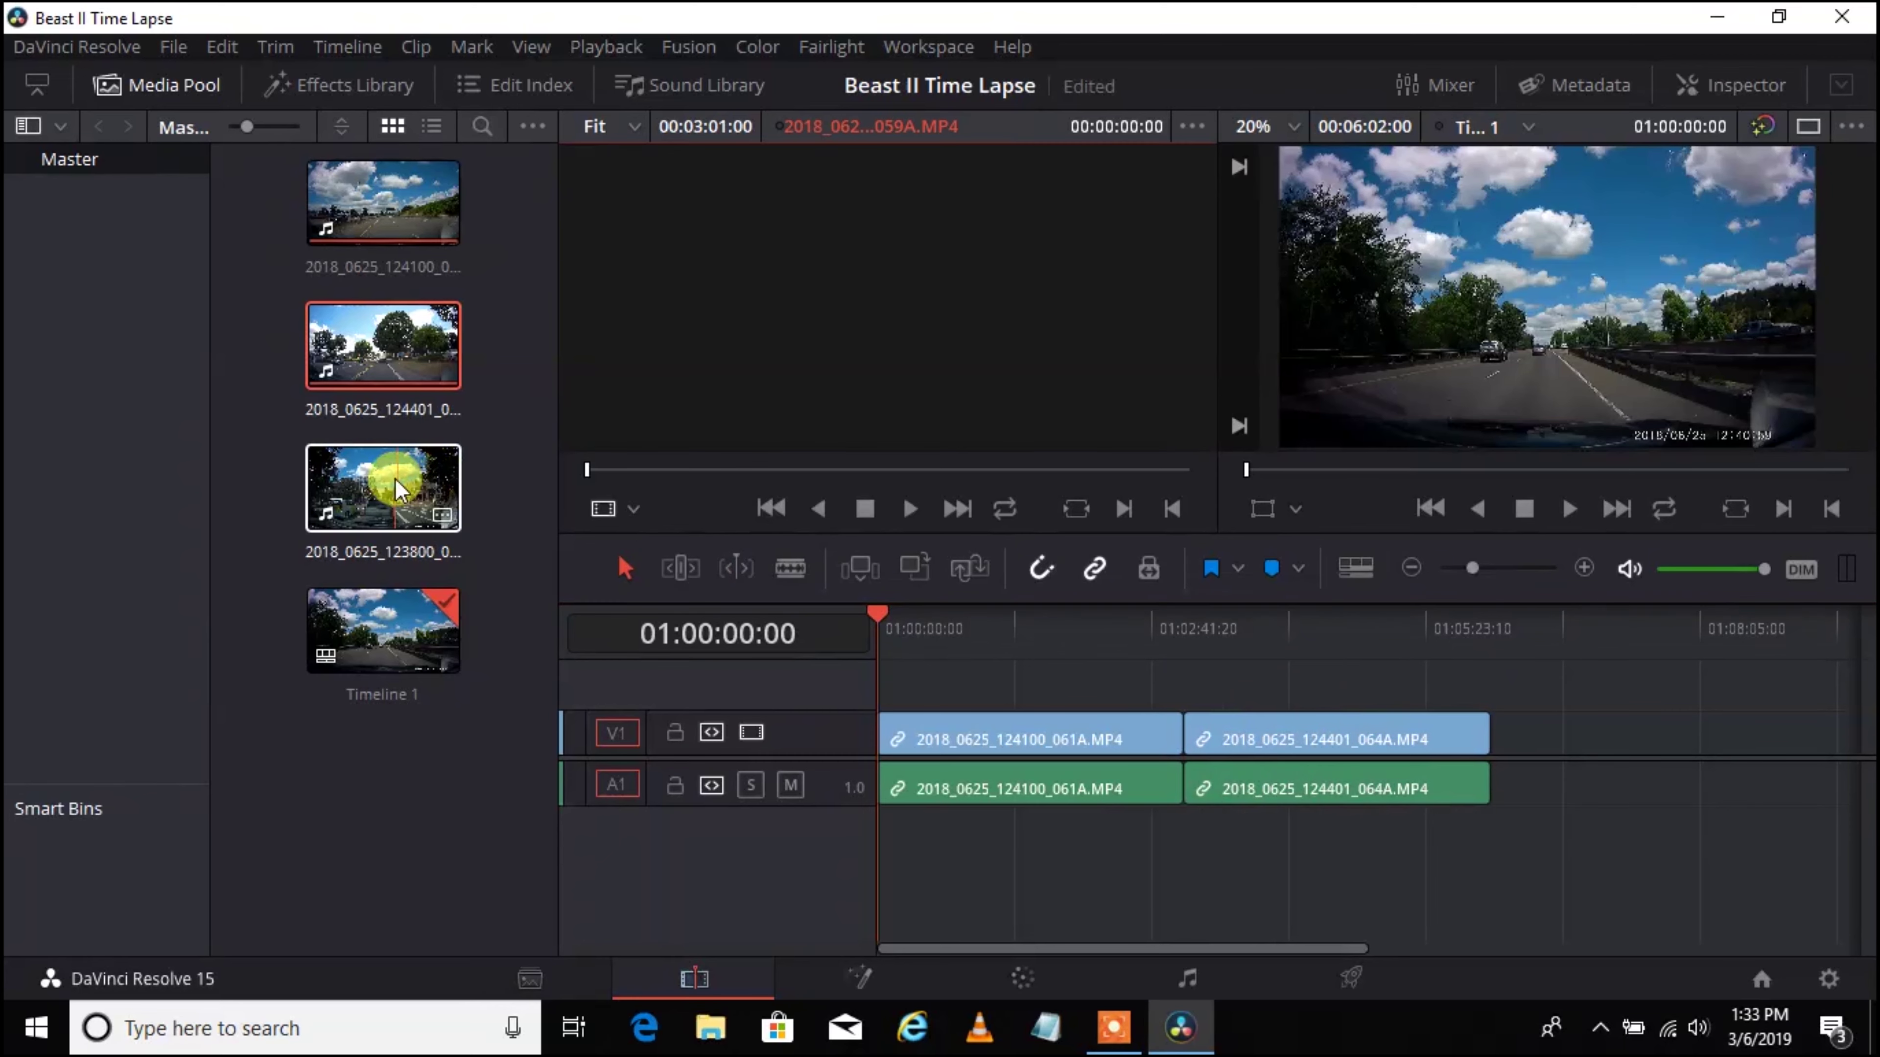
left_click_drag(420, 508, 1510, 746)
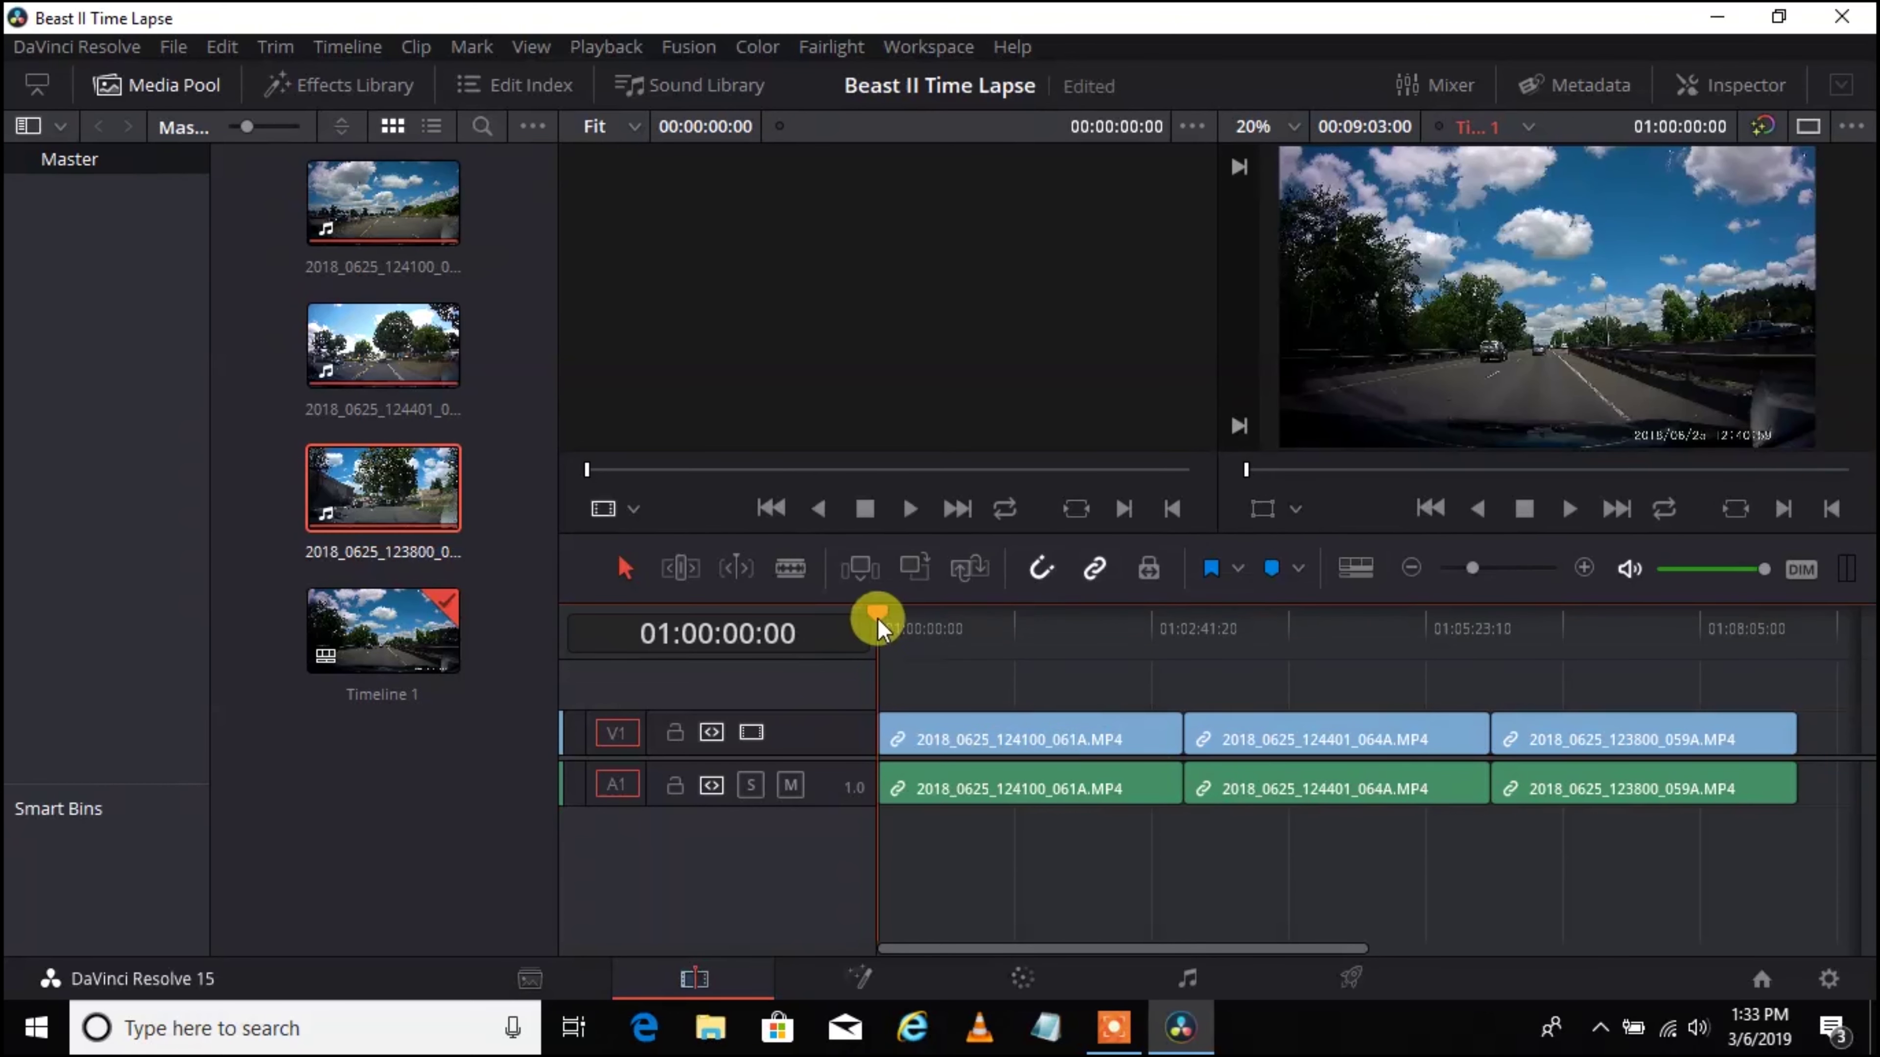
left_click_drag(876, 612, 968, 634)
mouse_move(1464, 574)
left_mouse_down()
mouse_move(1482, 564)
mouse_move(1458, 561)
left_mouse_up()
left_click_drag(899, 624, 1103, 618)
Step: Move the first two clips together behind the third, ripple delete the gap at the timeline start, and put the playhead at the sequence end
left_click_drag(900, 684, 996, 802)
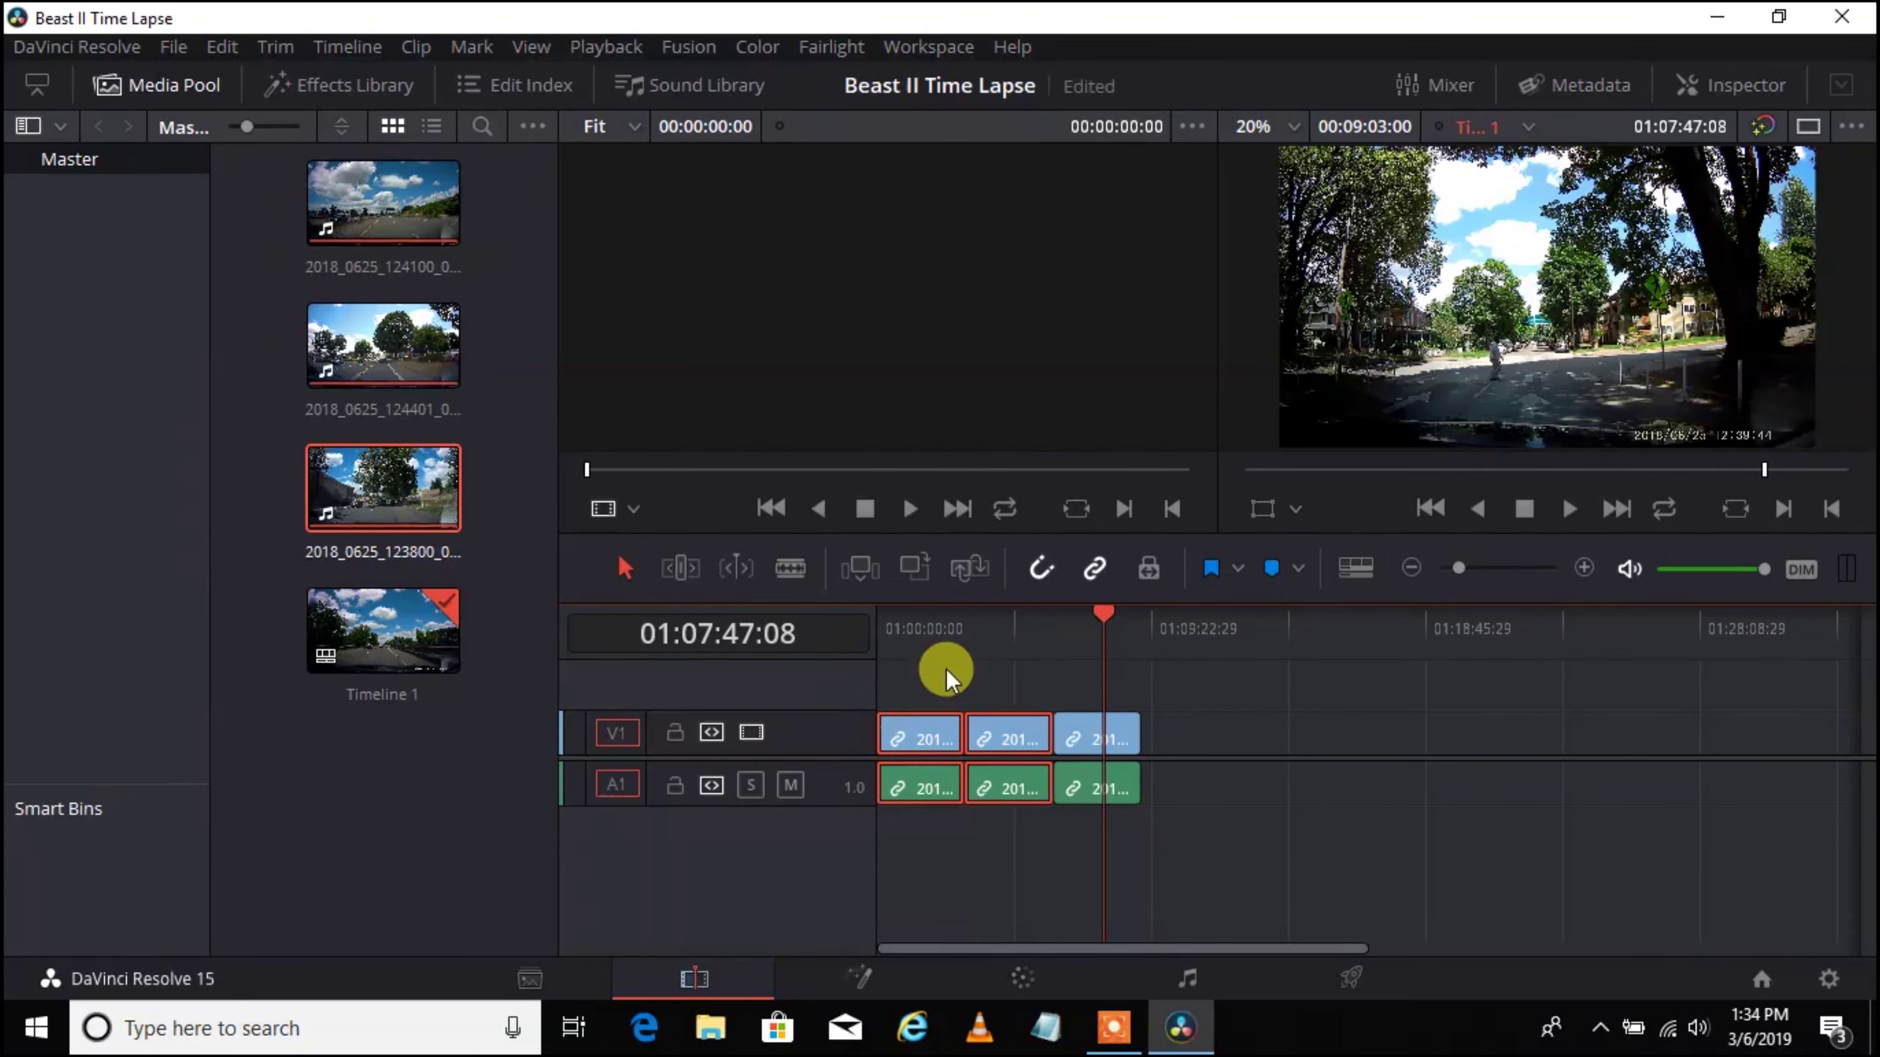
left_click_drag(916, 669, 1036, 830)
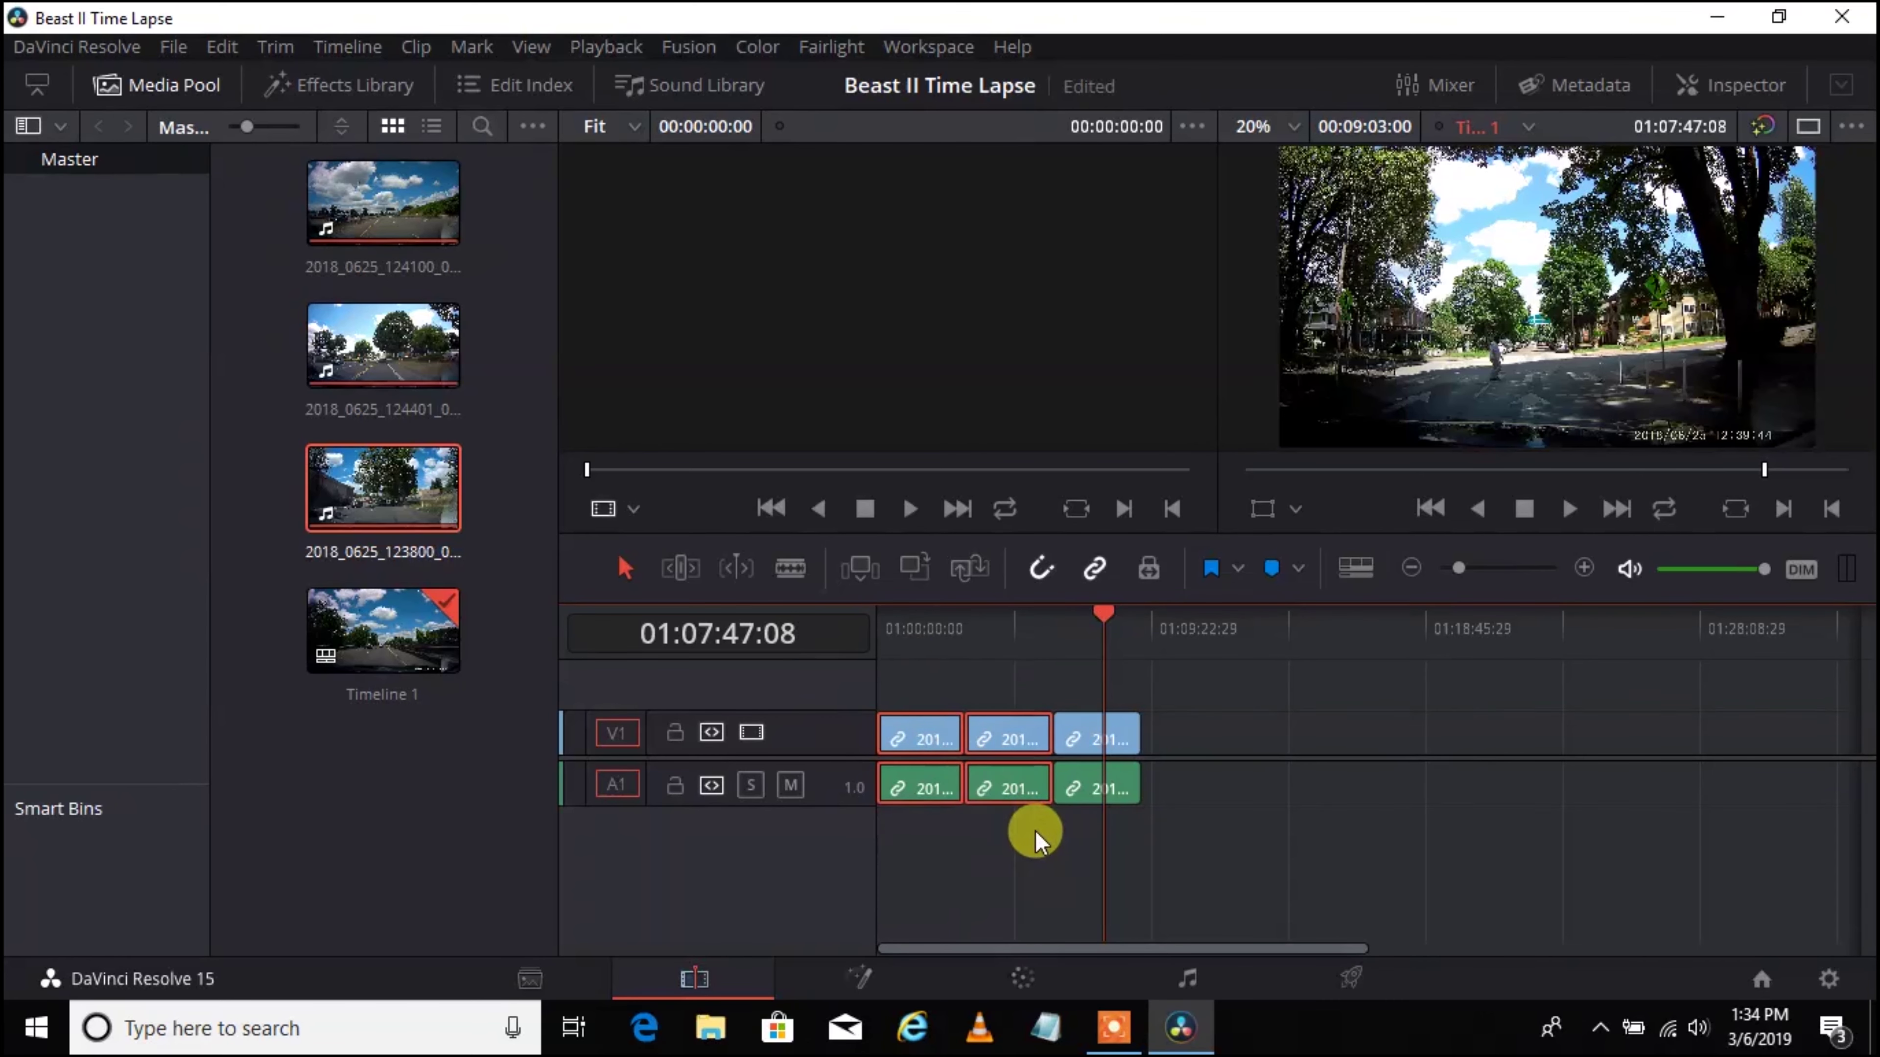
left_click_drag(922, 732, 1203, 731)
left_click(930, 729)
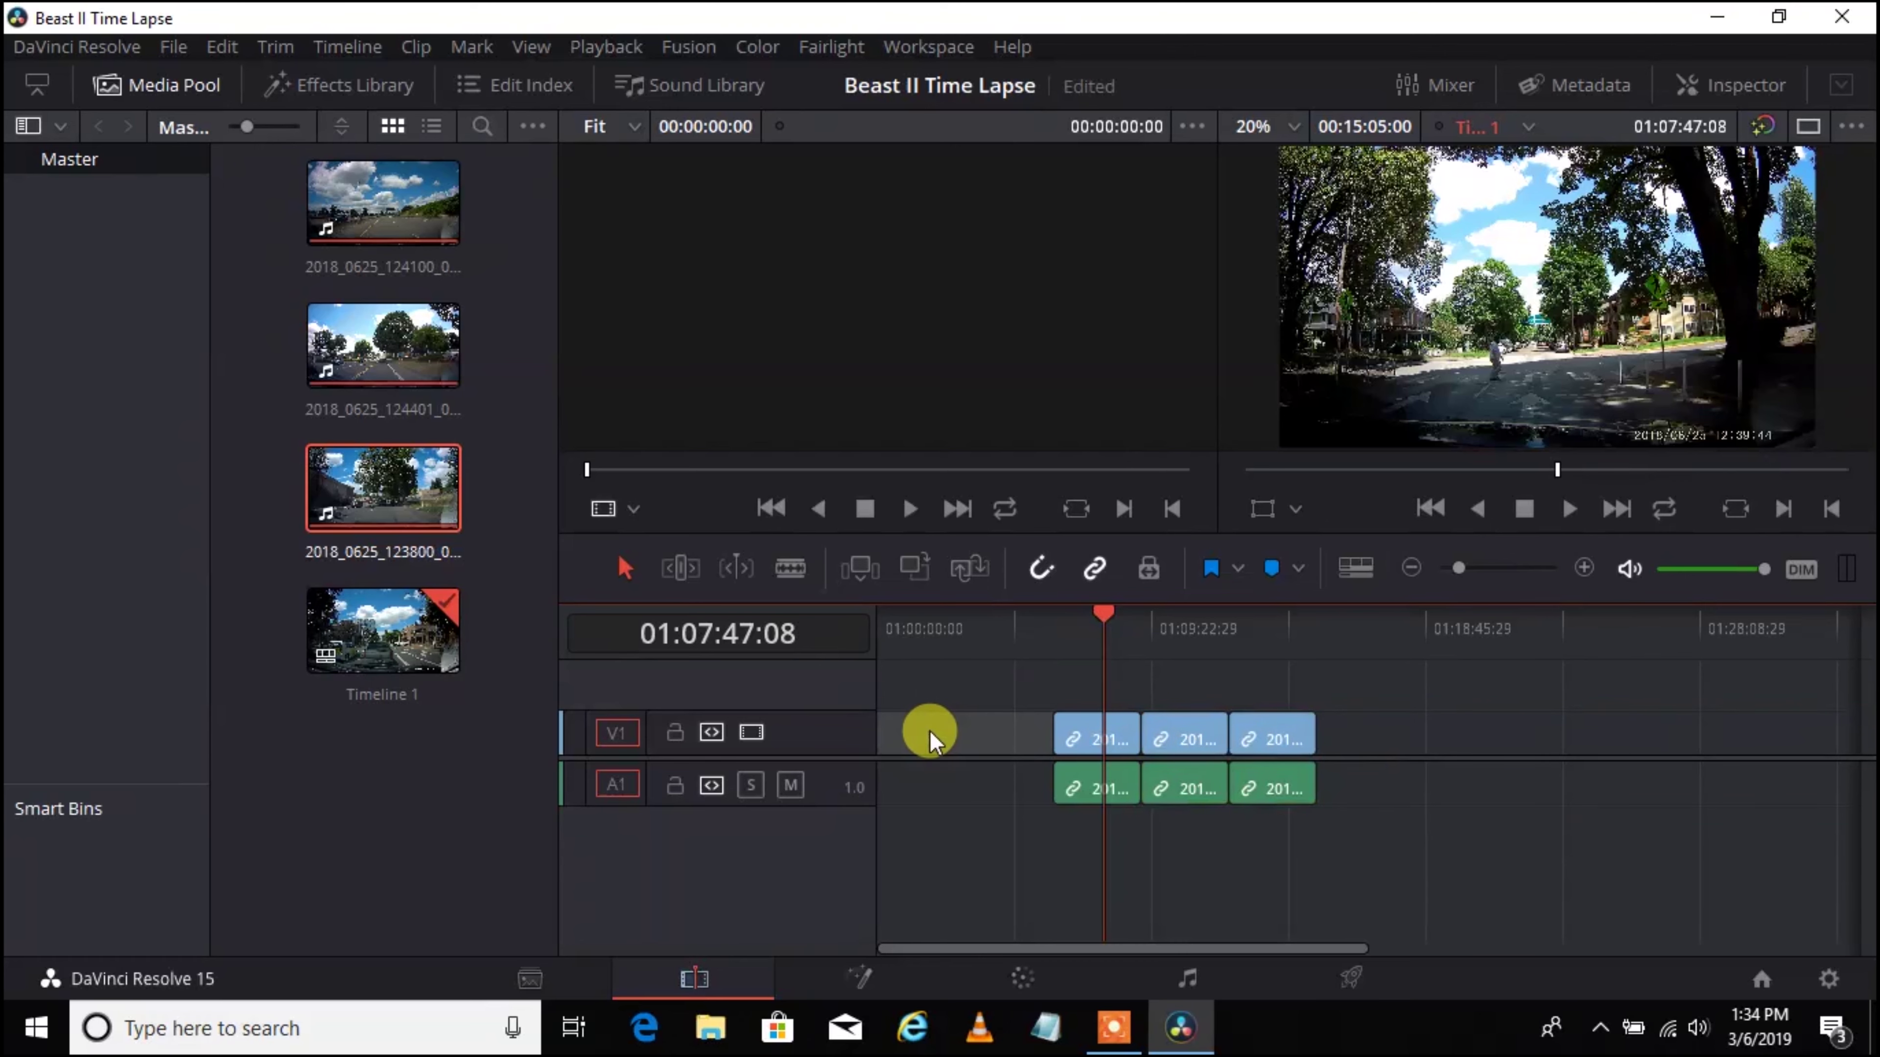
right_click(930, 729)
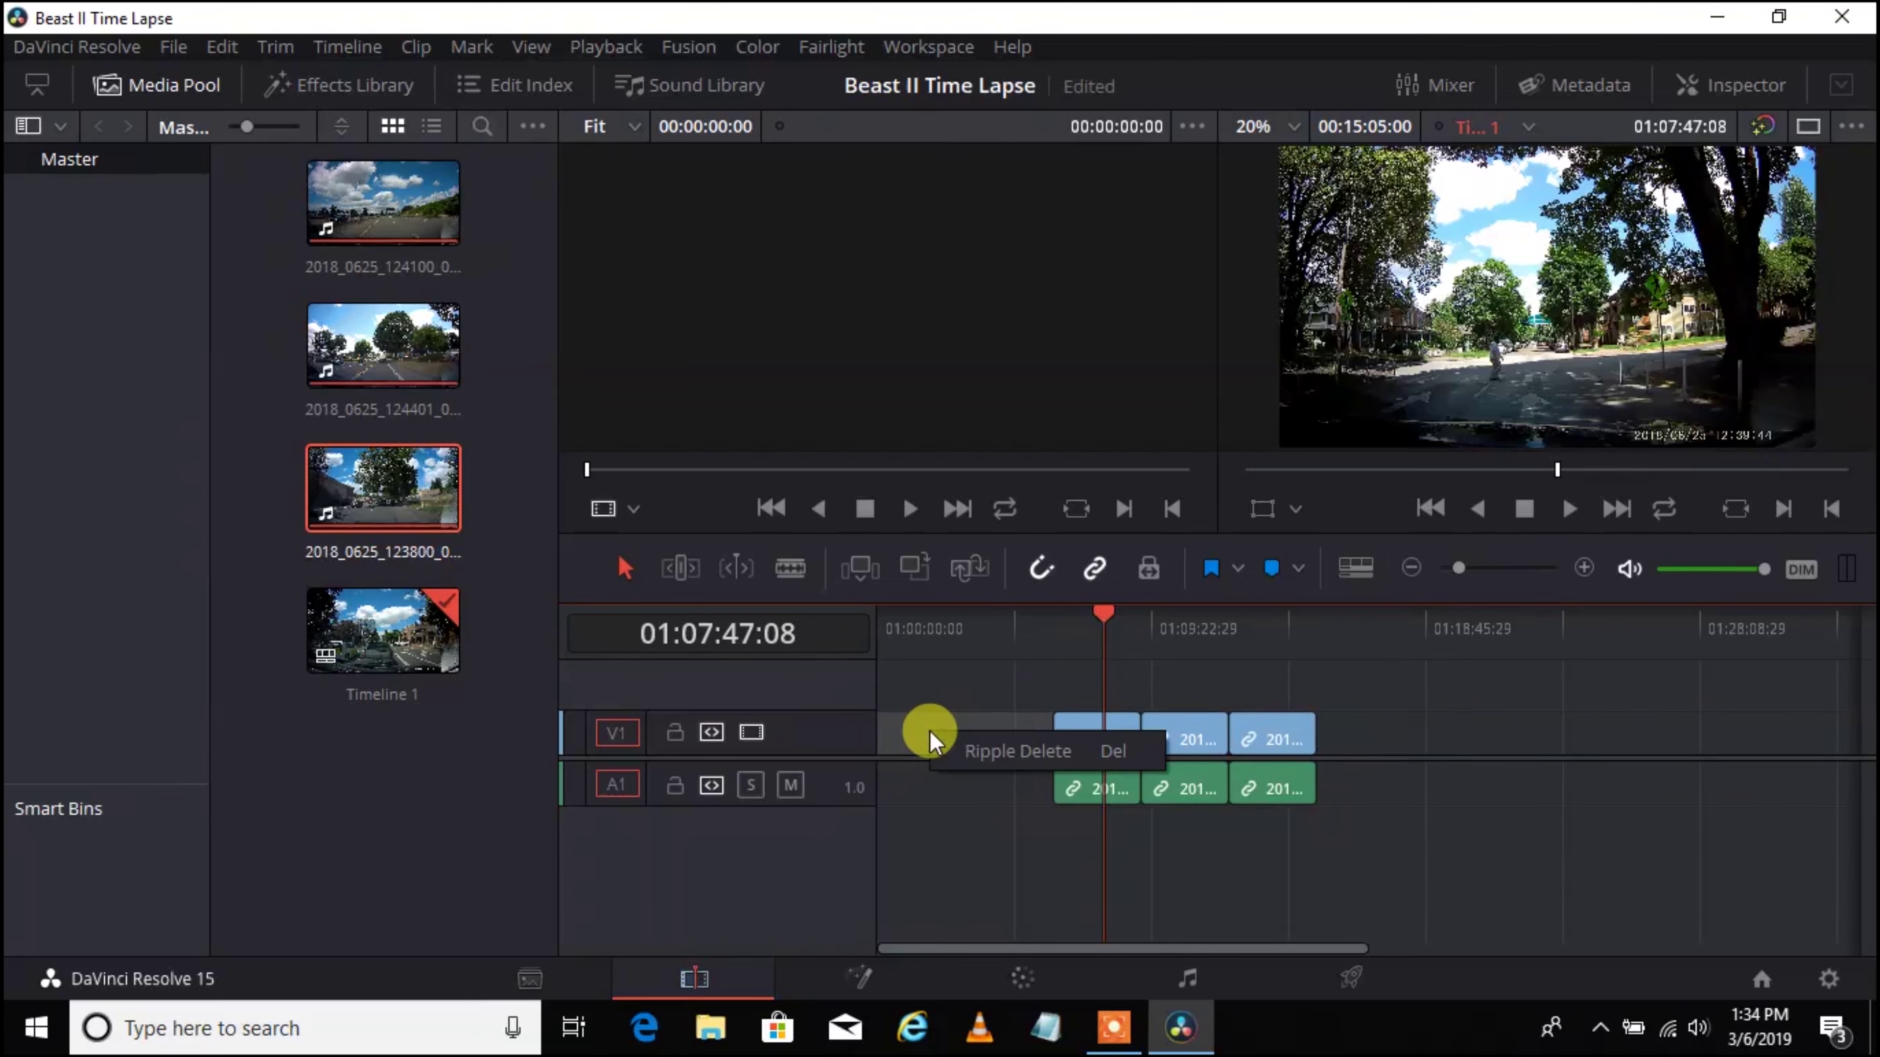
left_click(1017, 751)
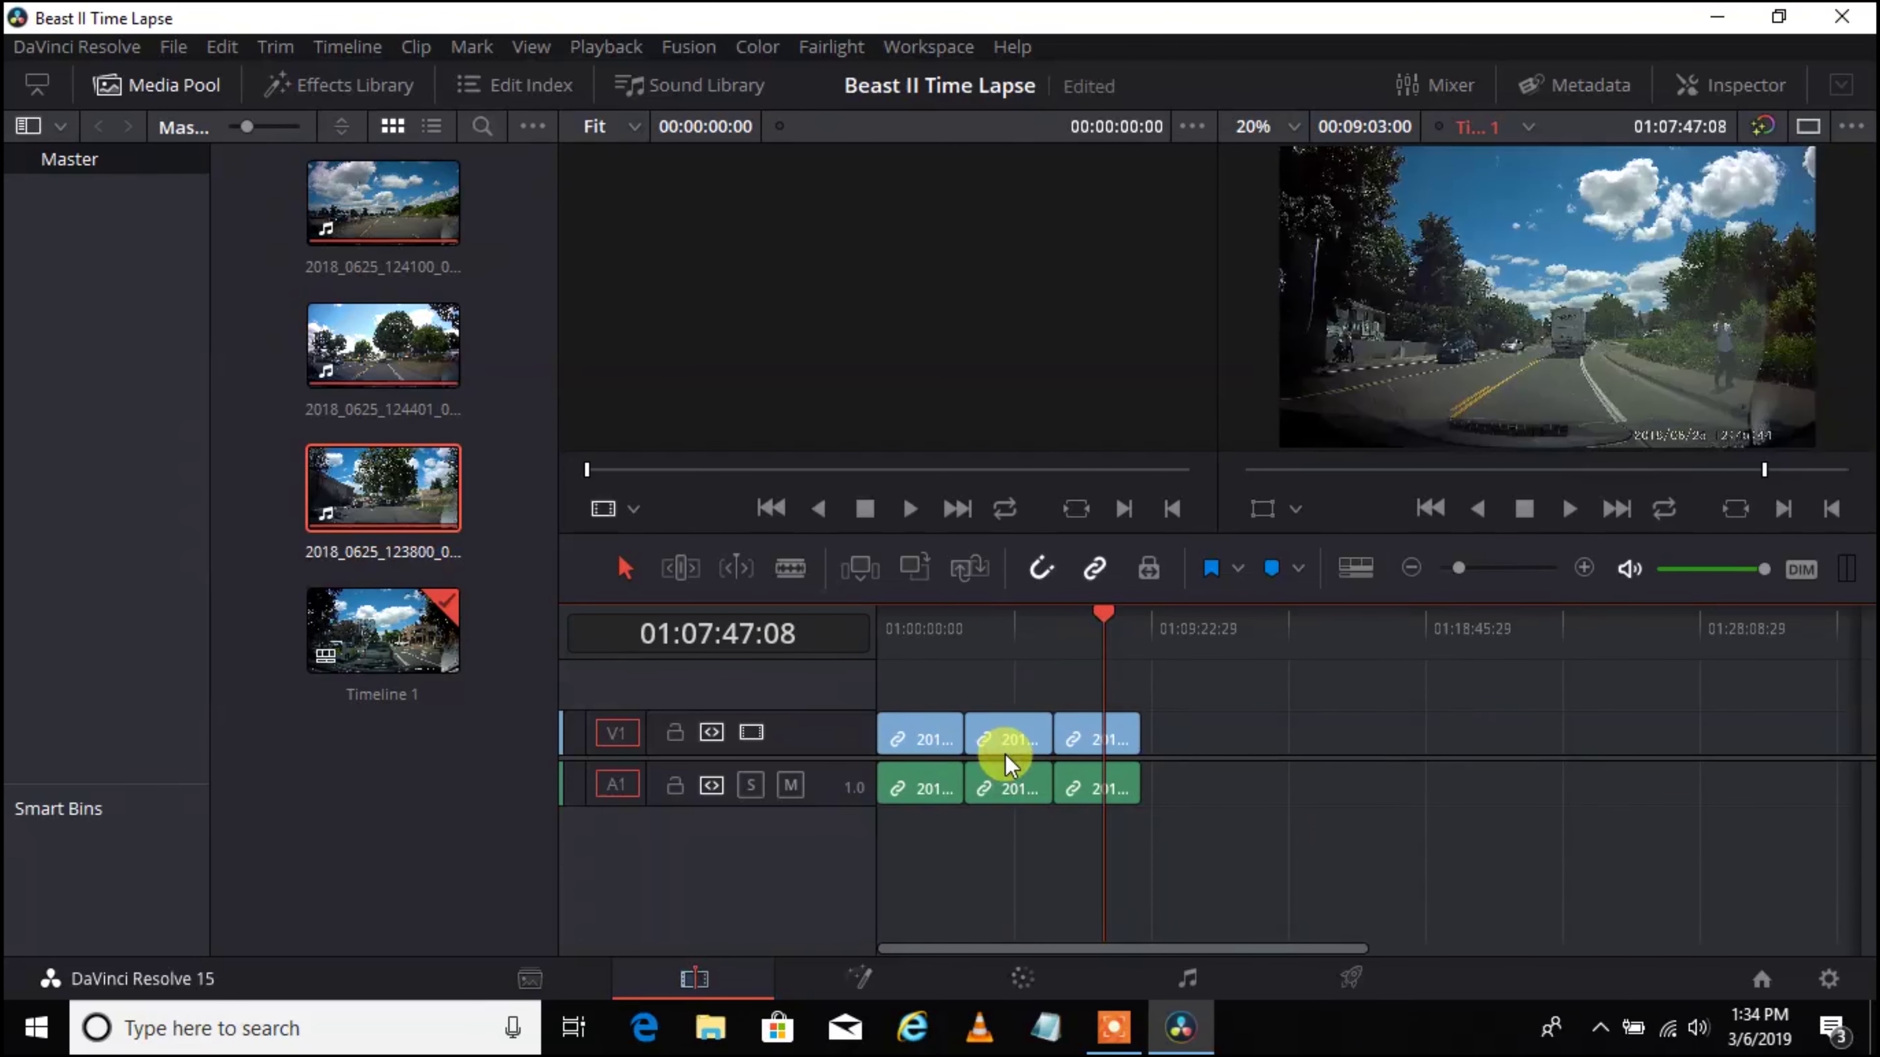
left_click_drag(1101, 612, 1131, 606)
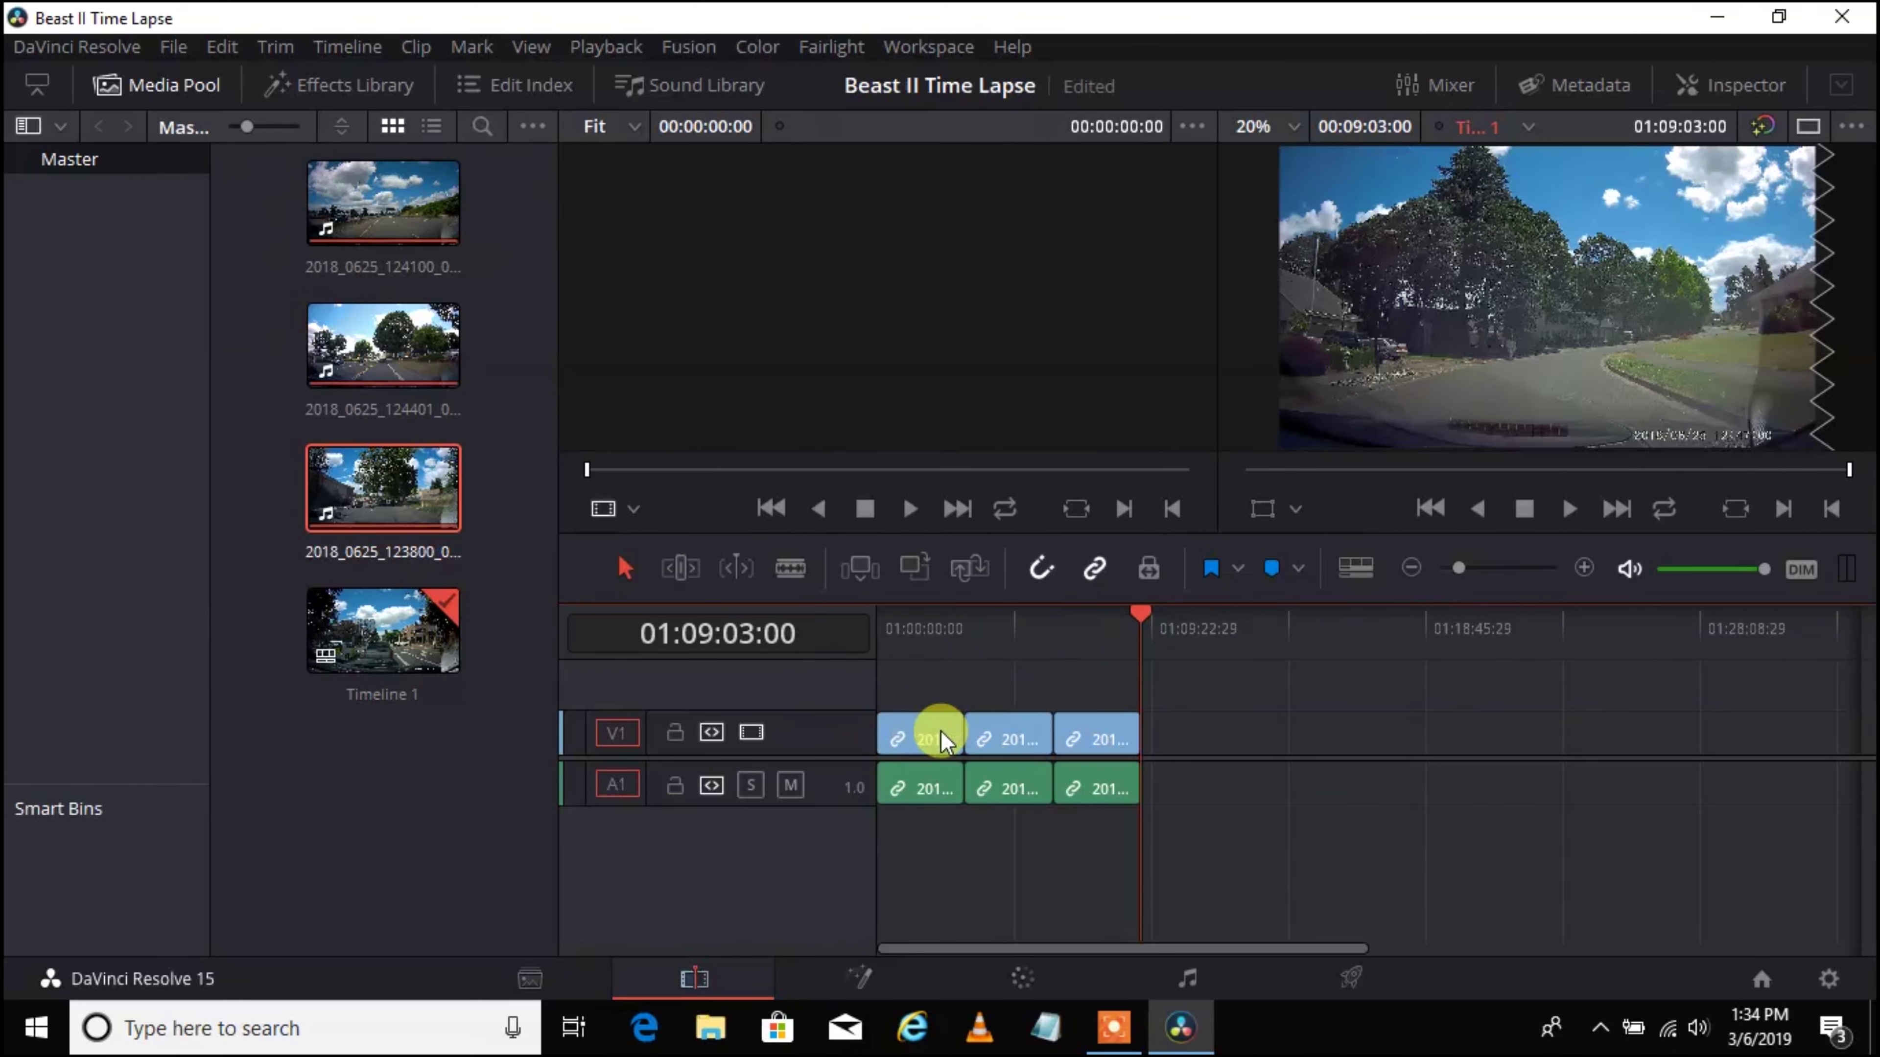
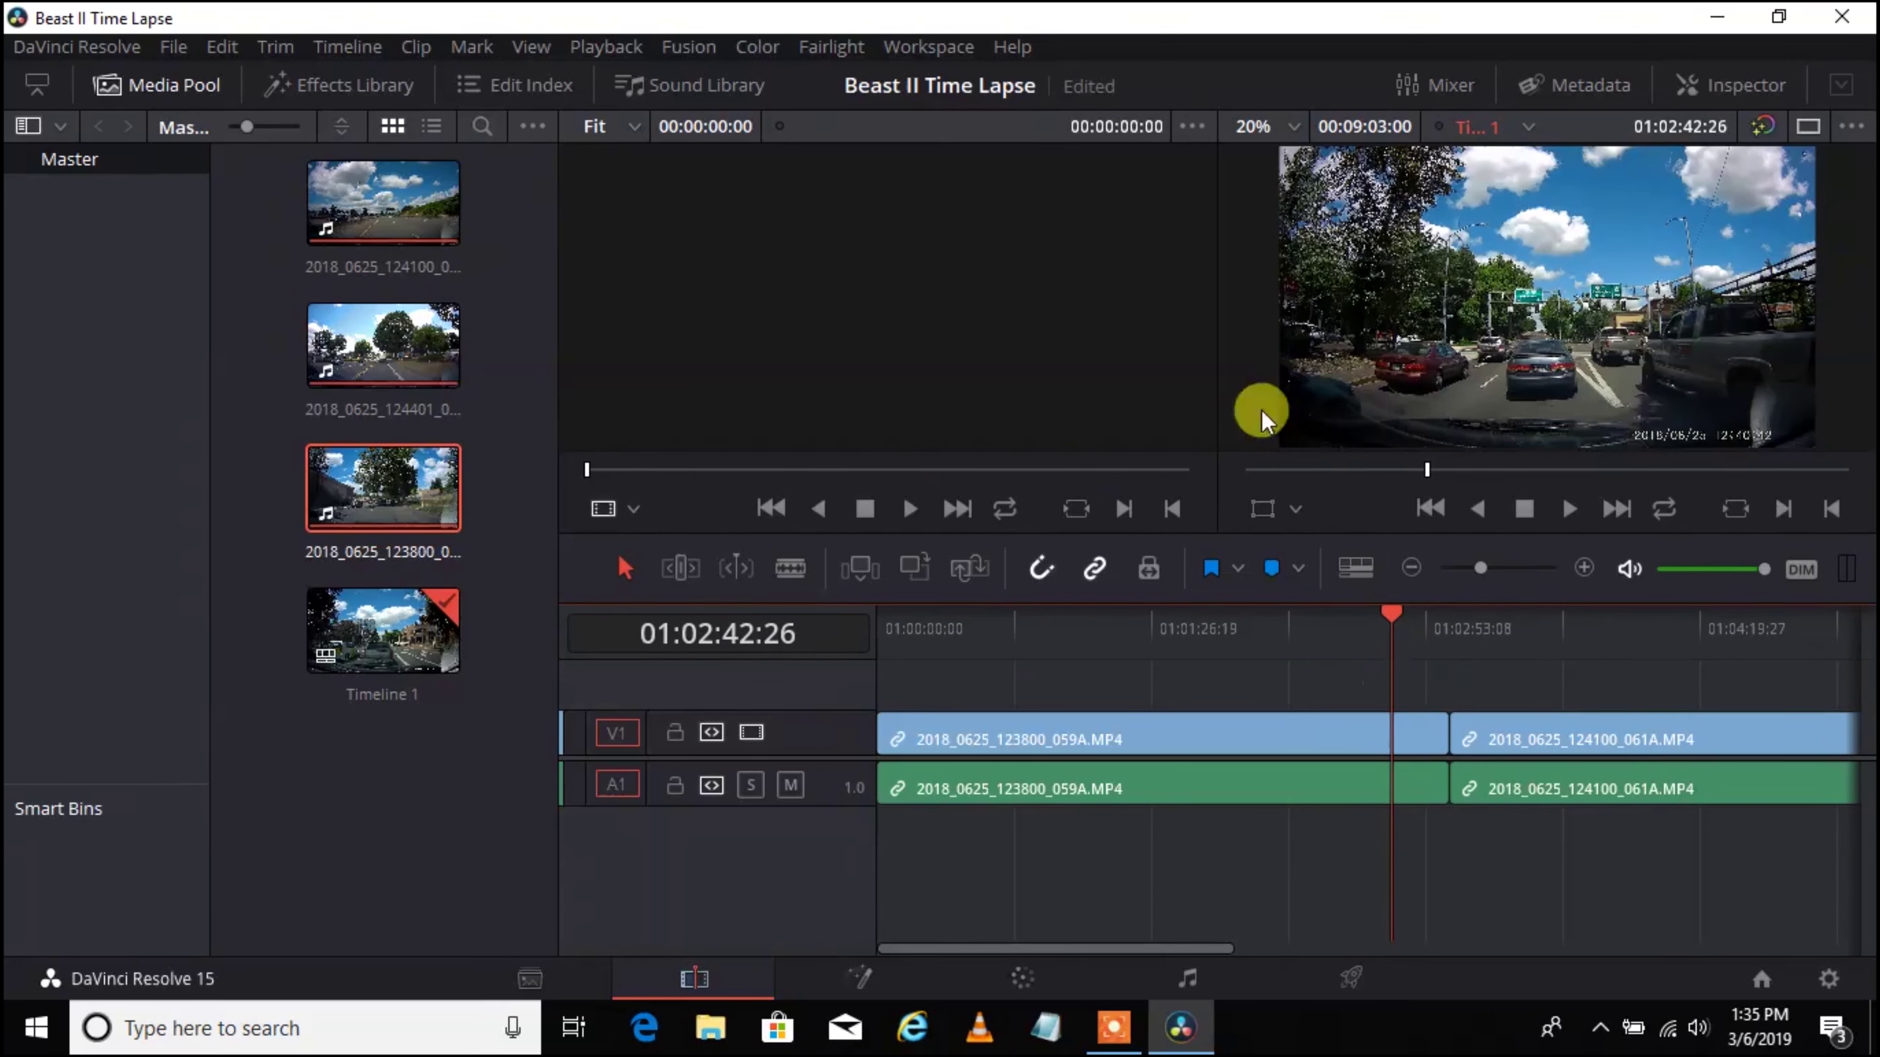
Step: Split the first timeline clip at 01:02:42:26 and cut out the portion before the split
left_click(348, 48)
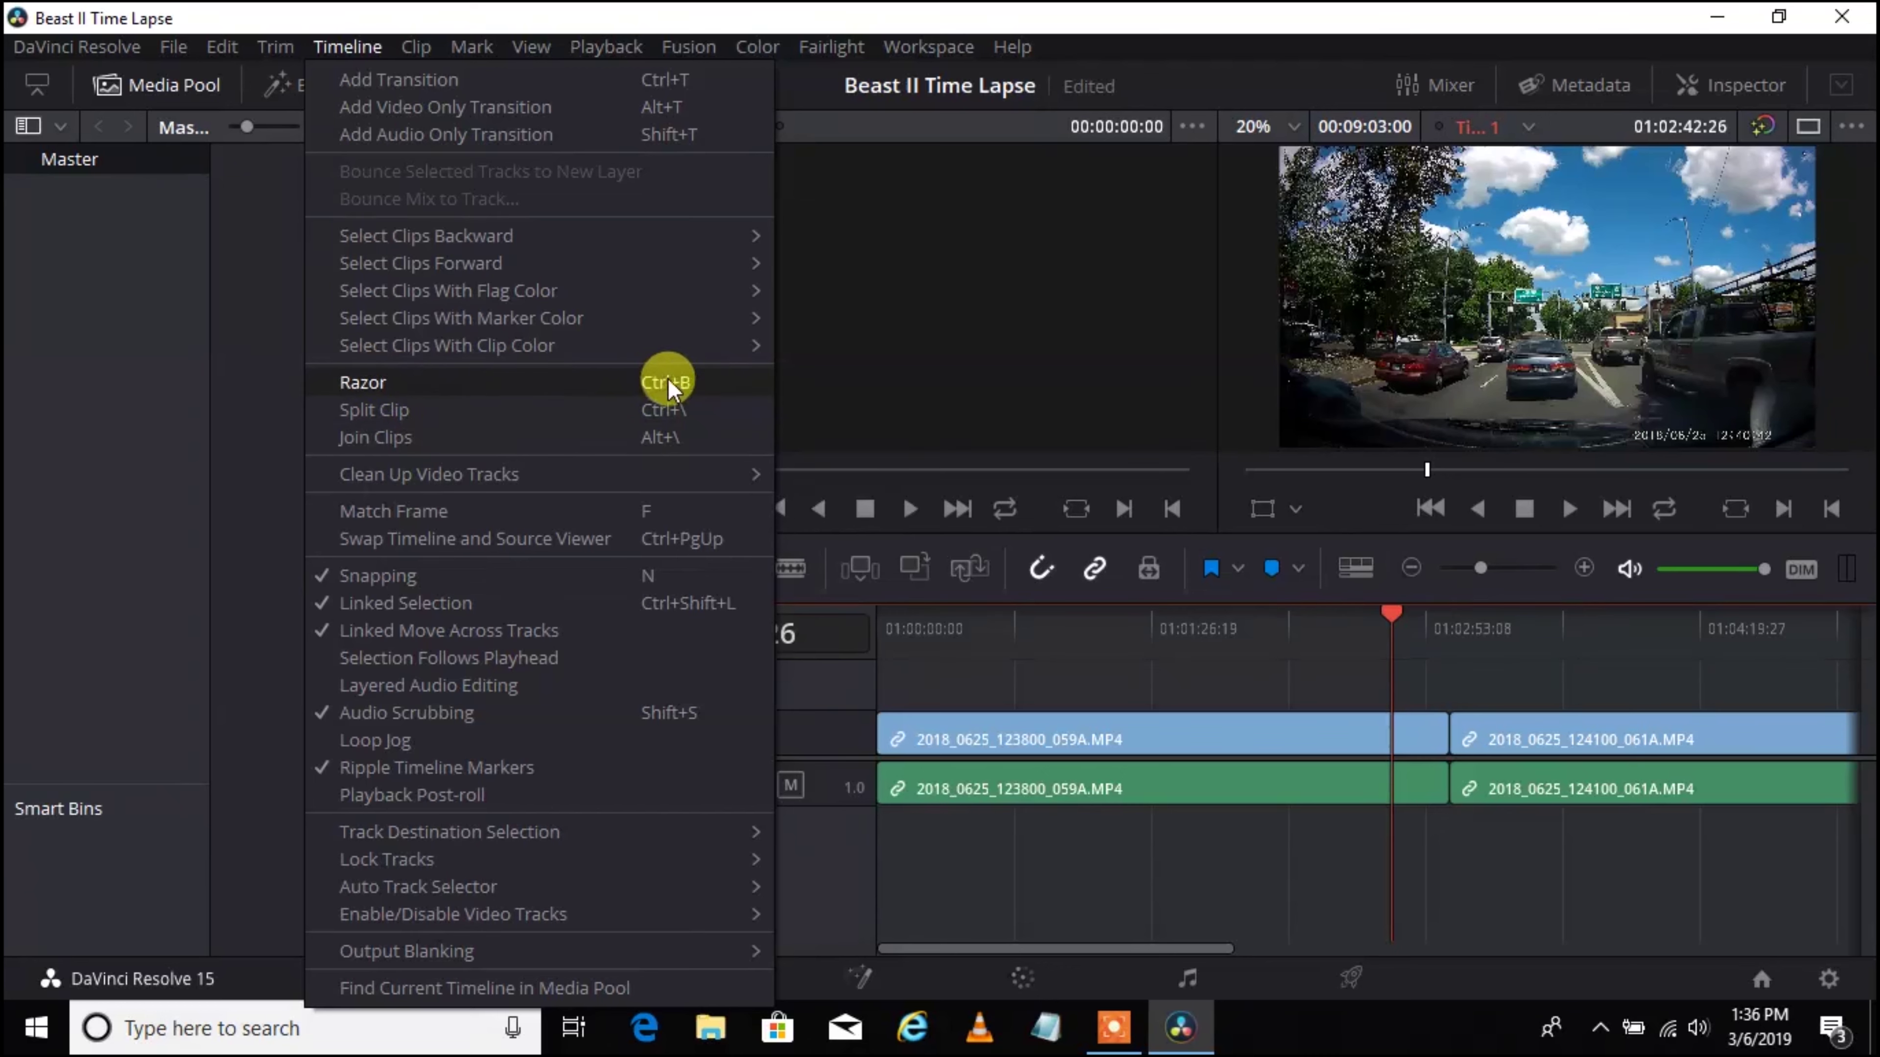
left_click(529, 383)
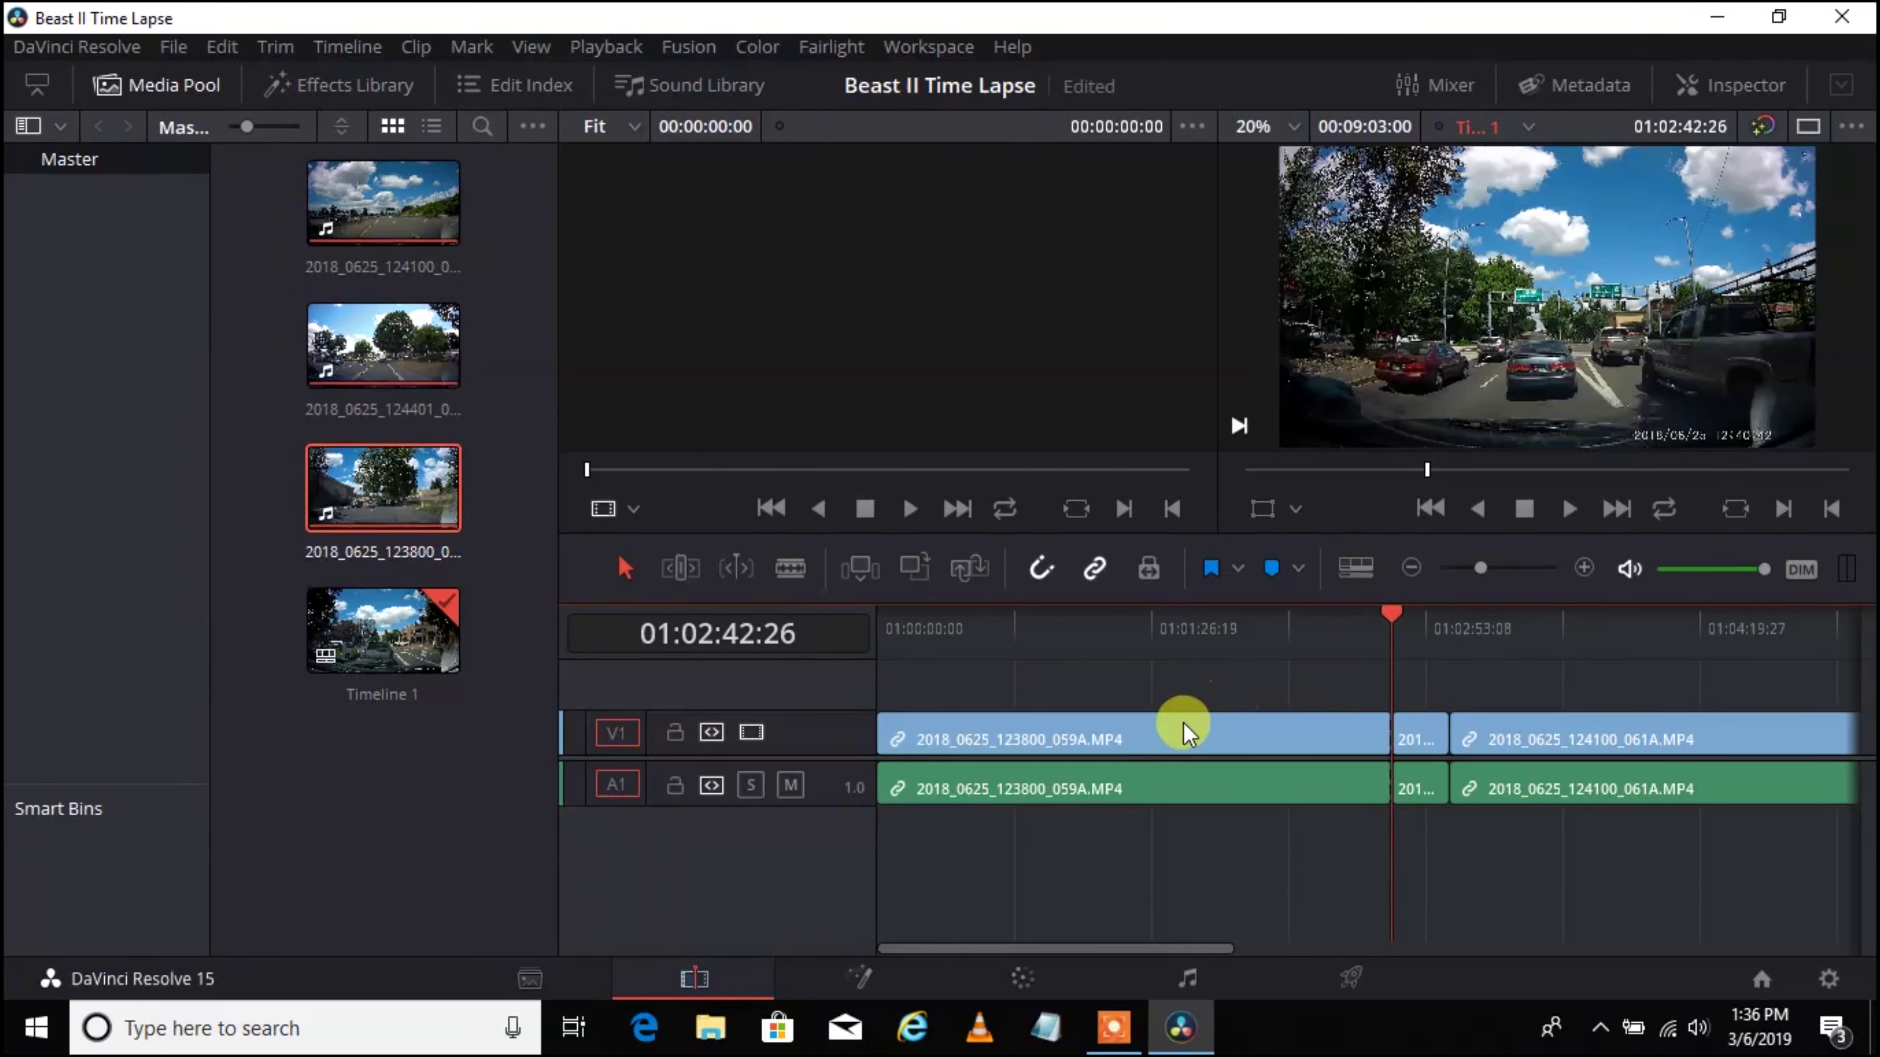
left_click(1159, 736)
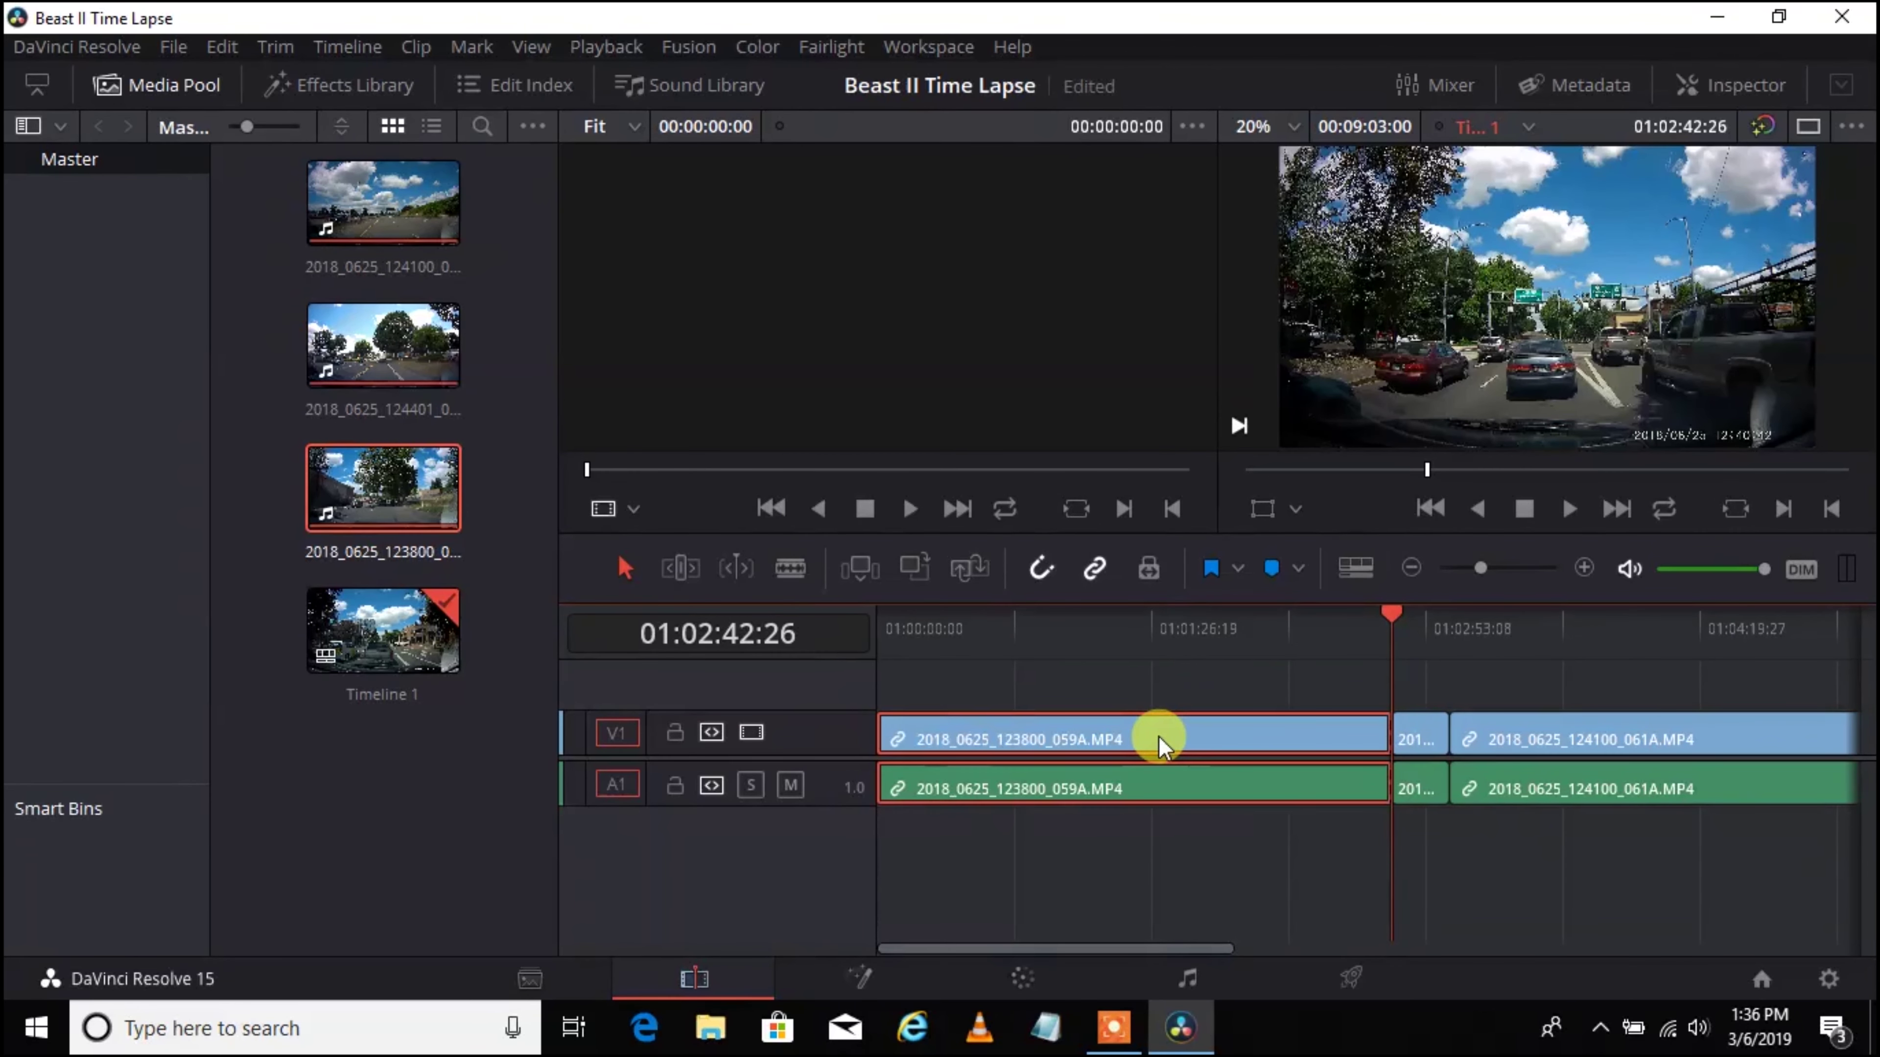
right_click(1158, 736)
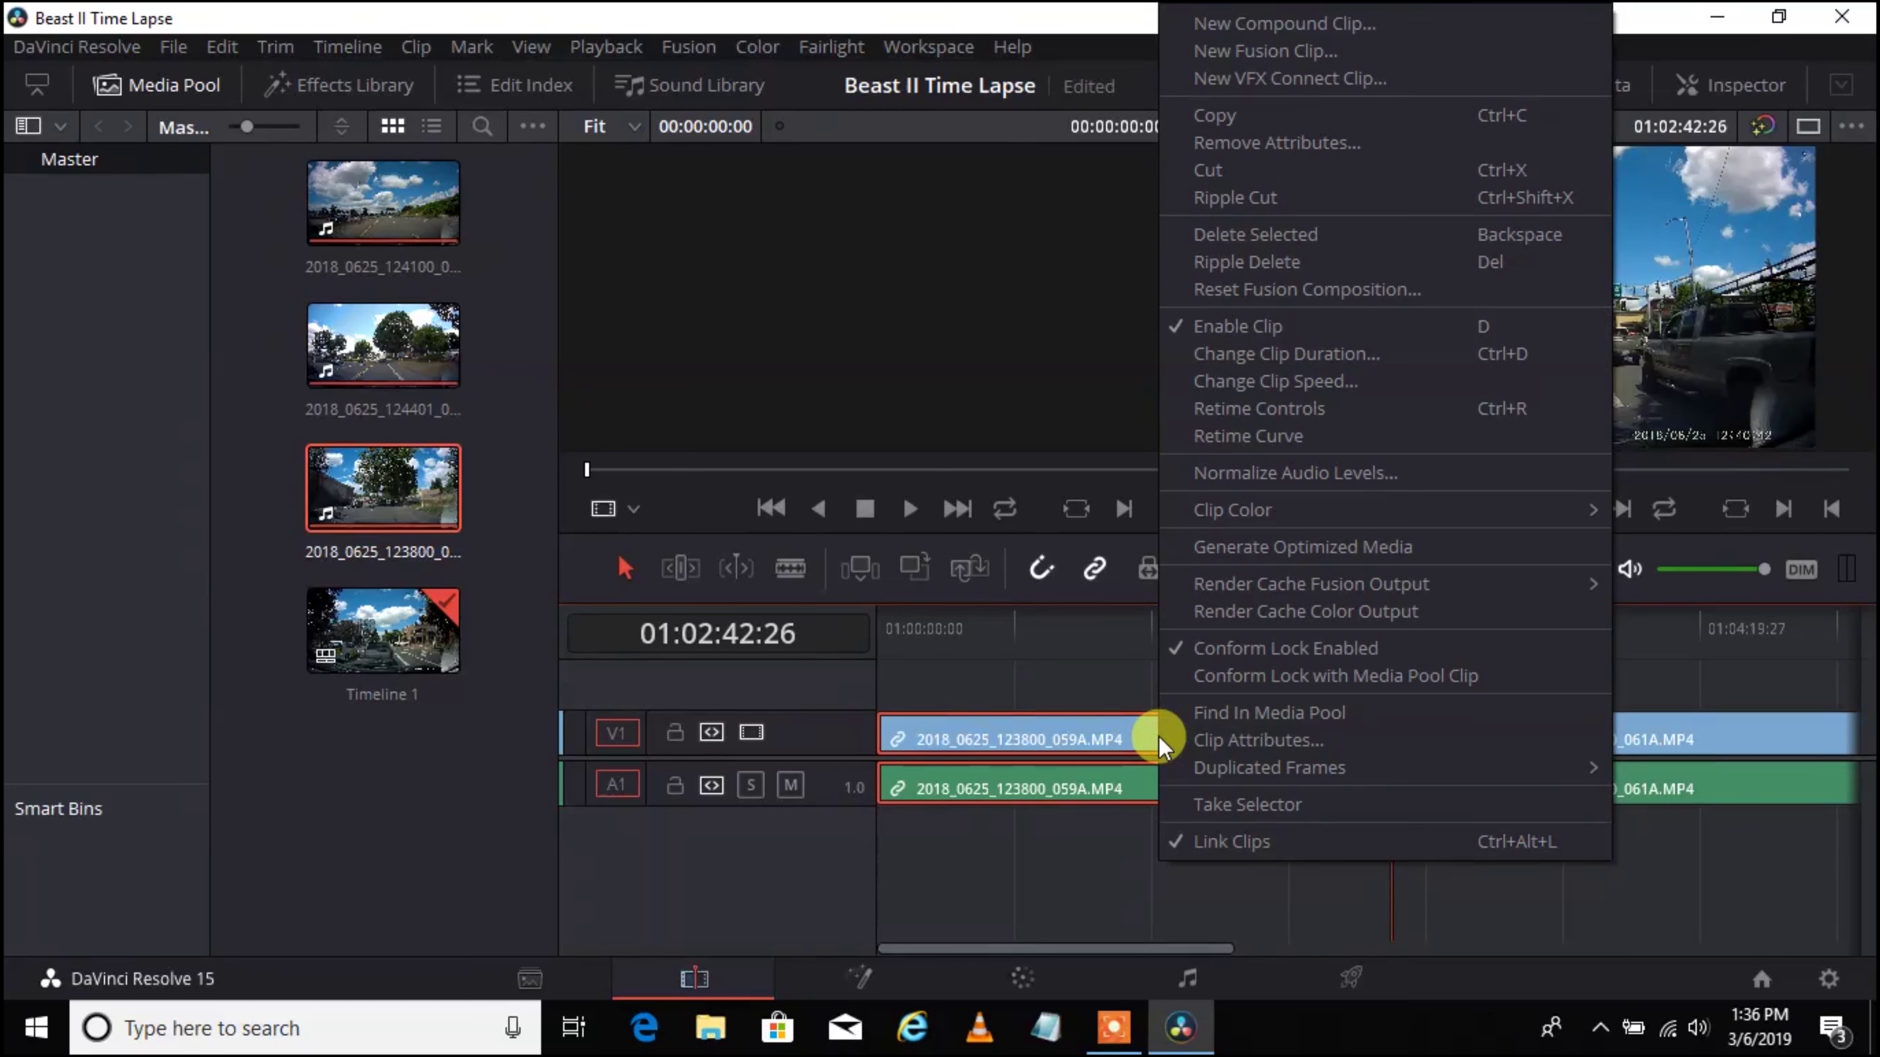
left_click(1286, 174)
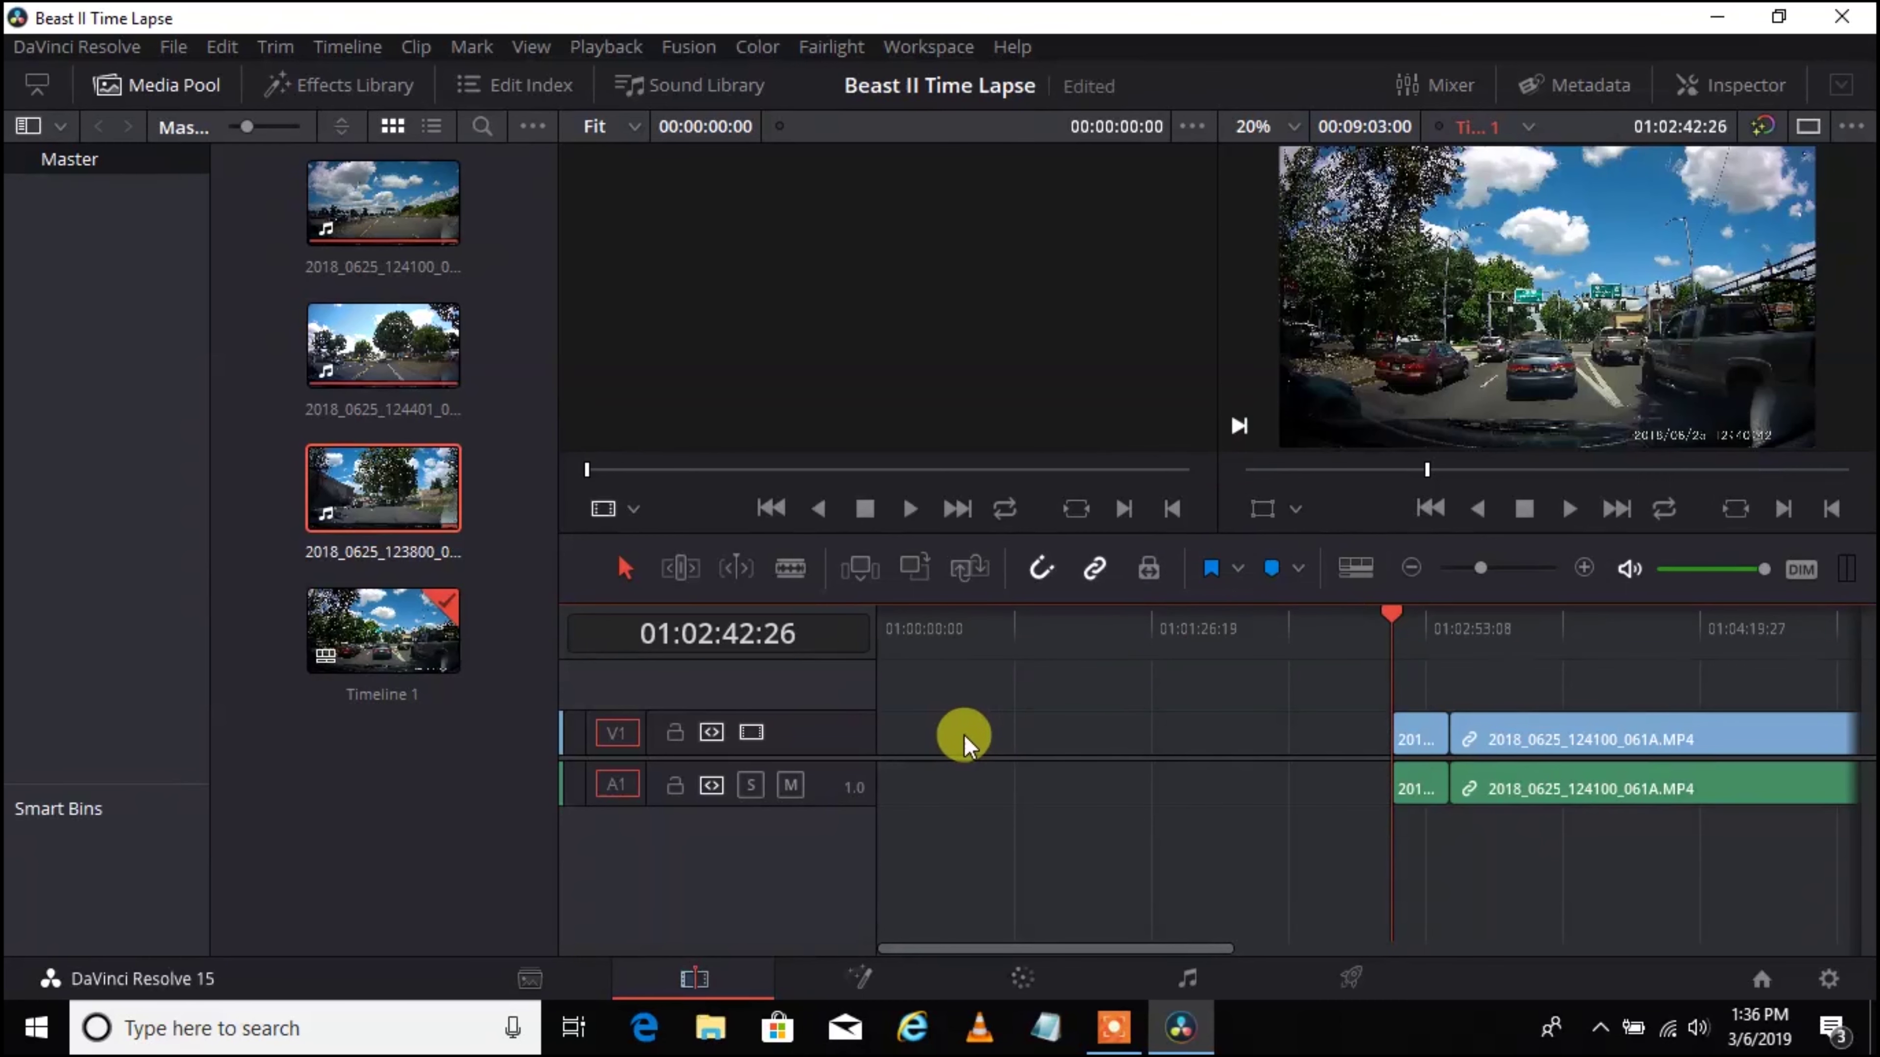
Step: Ripple delete the empty gap at the start of the timeline
left_click(1061, 727)
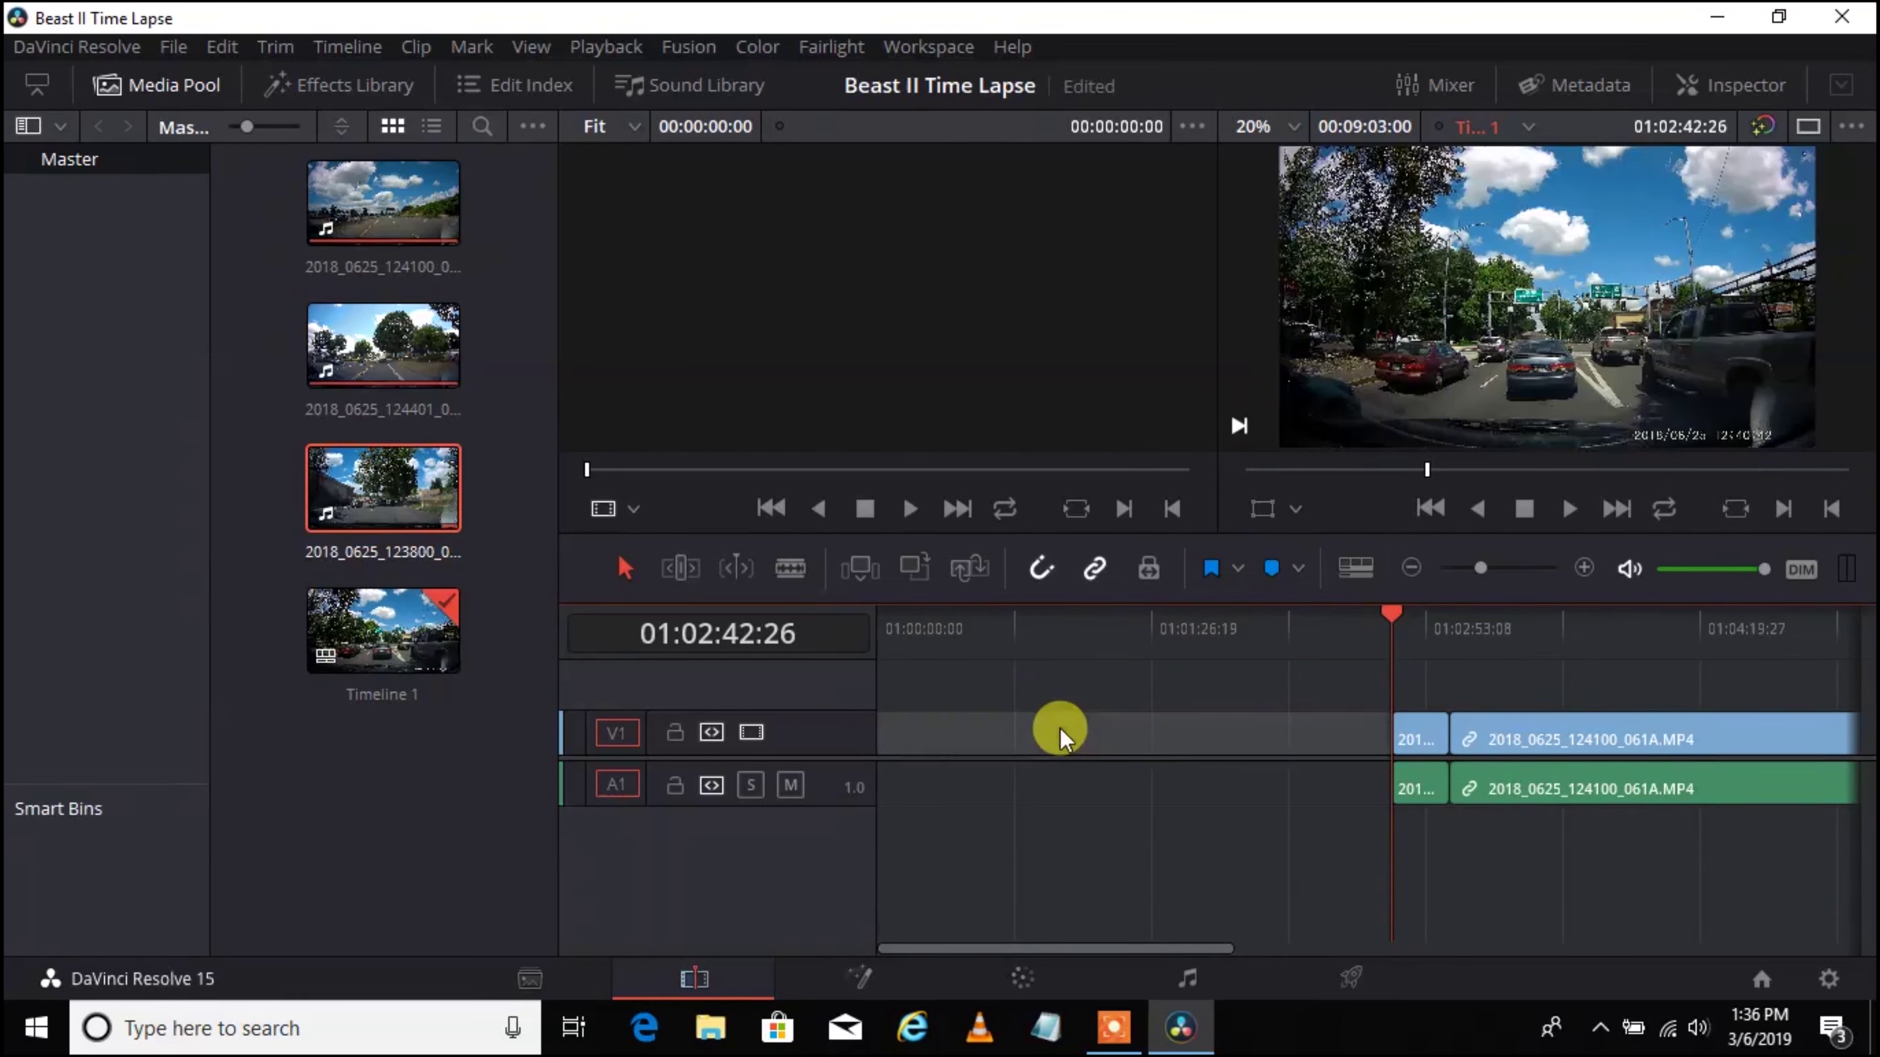
right_click(1060, 727)
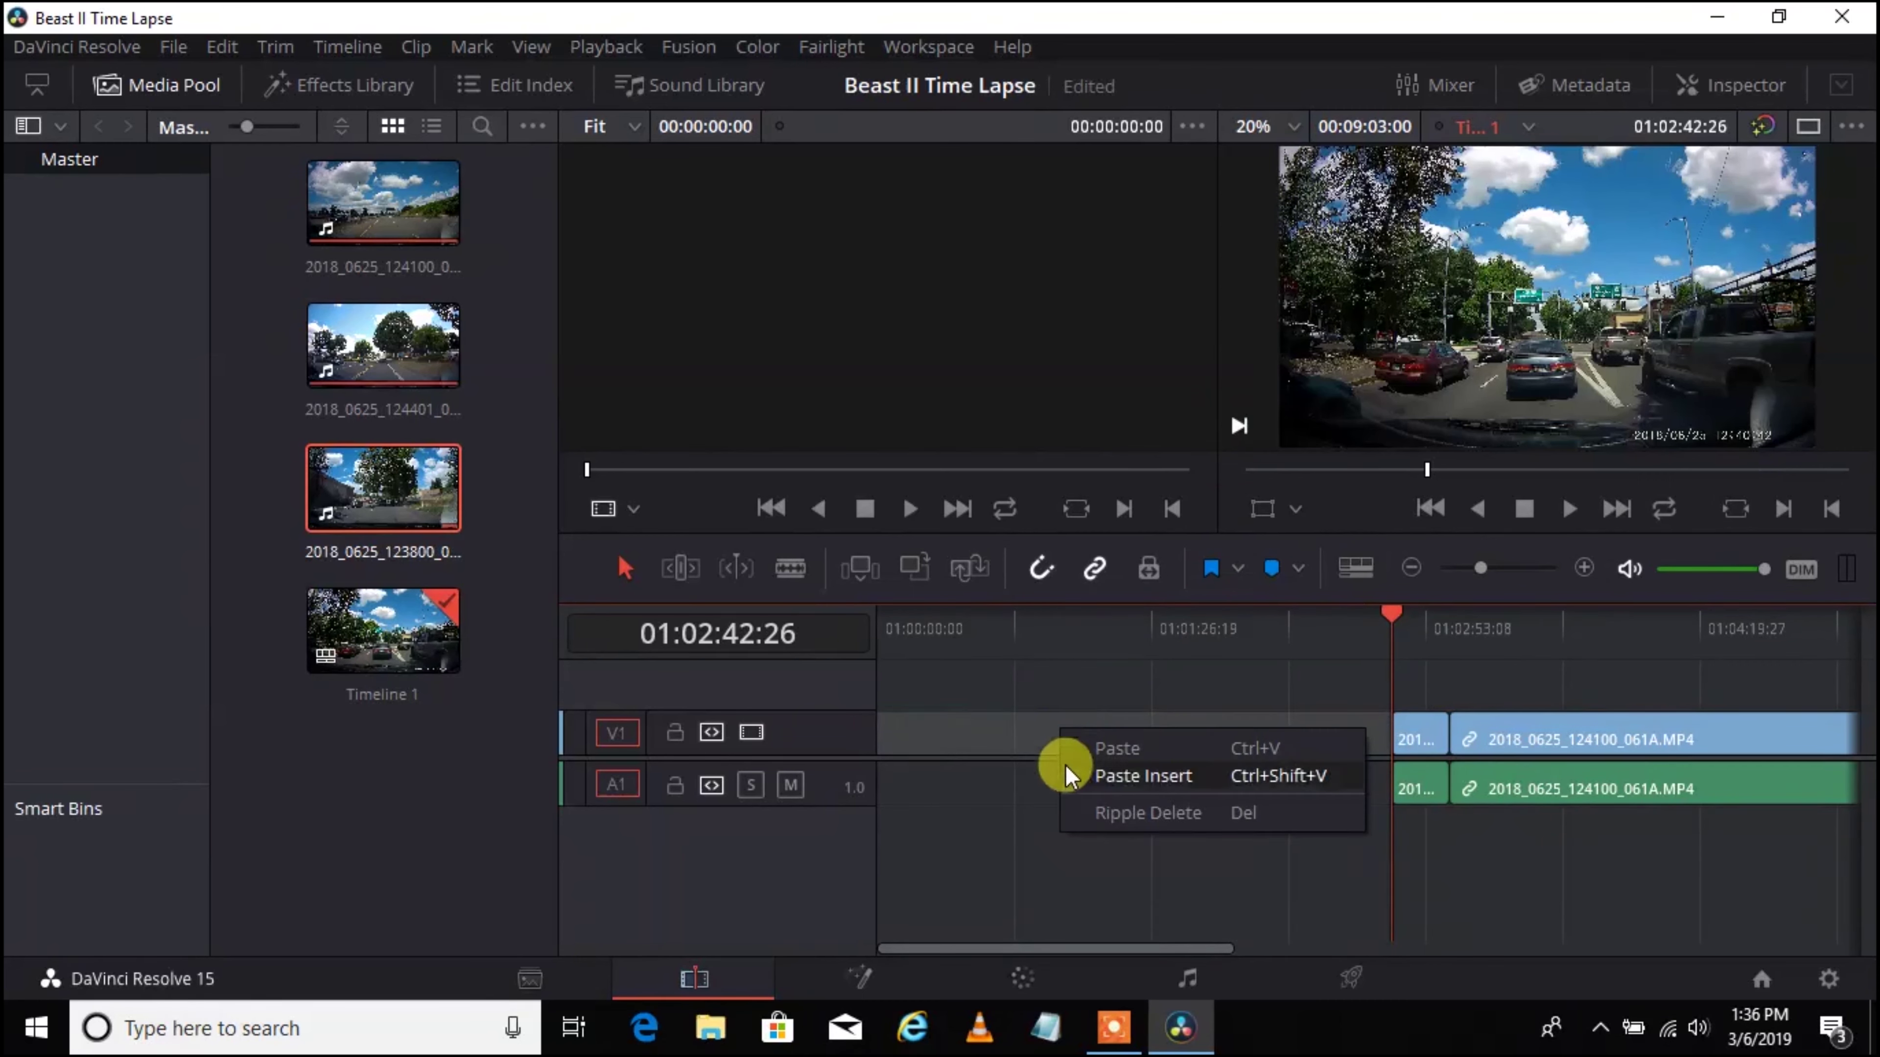
left_click(1123, 814)
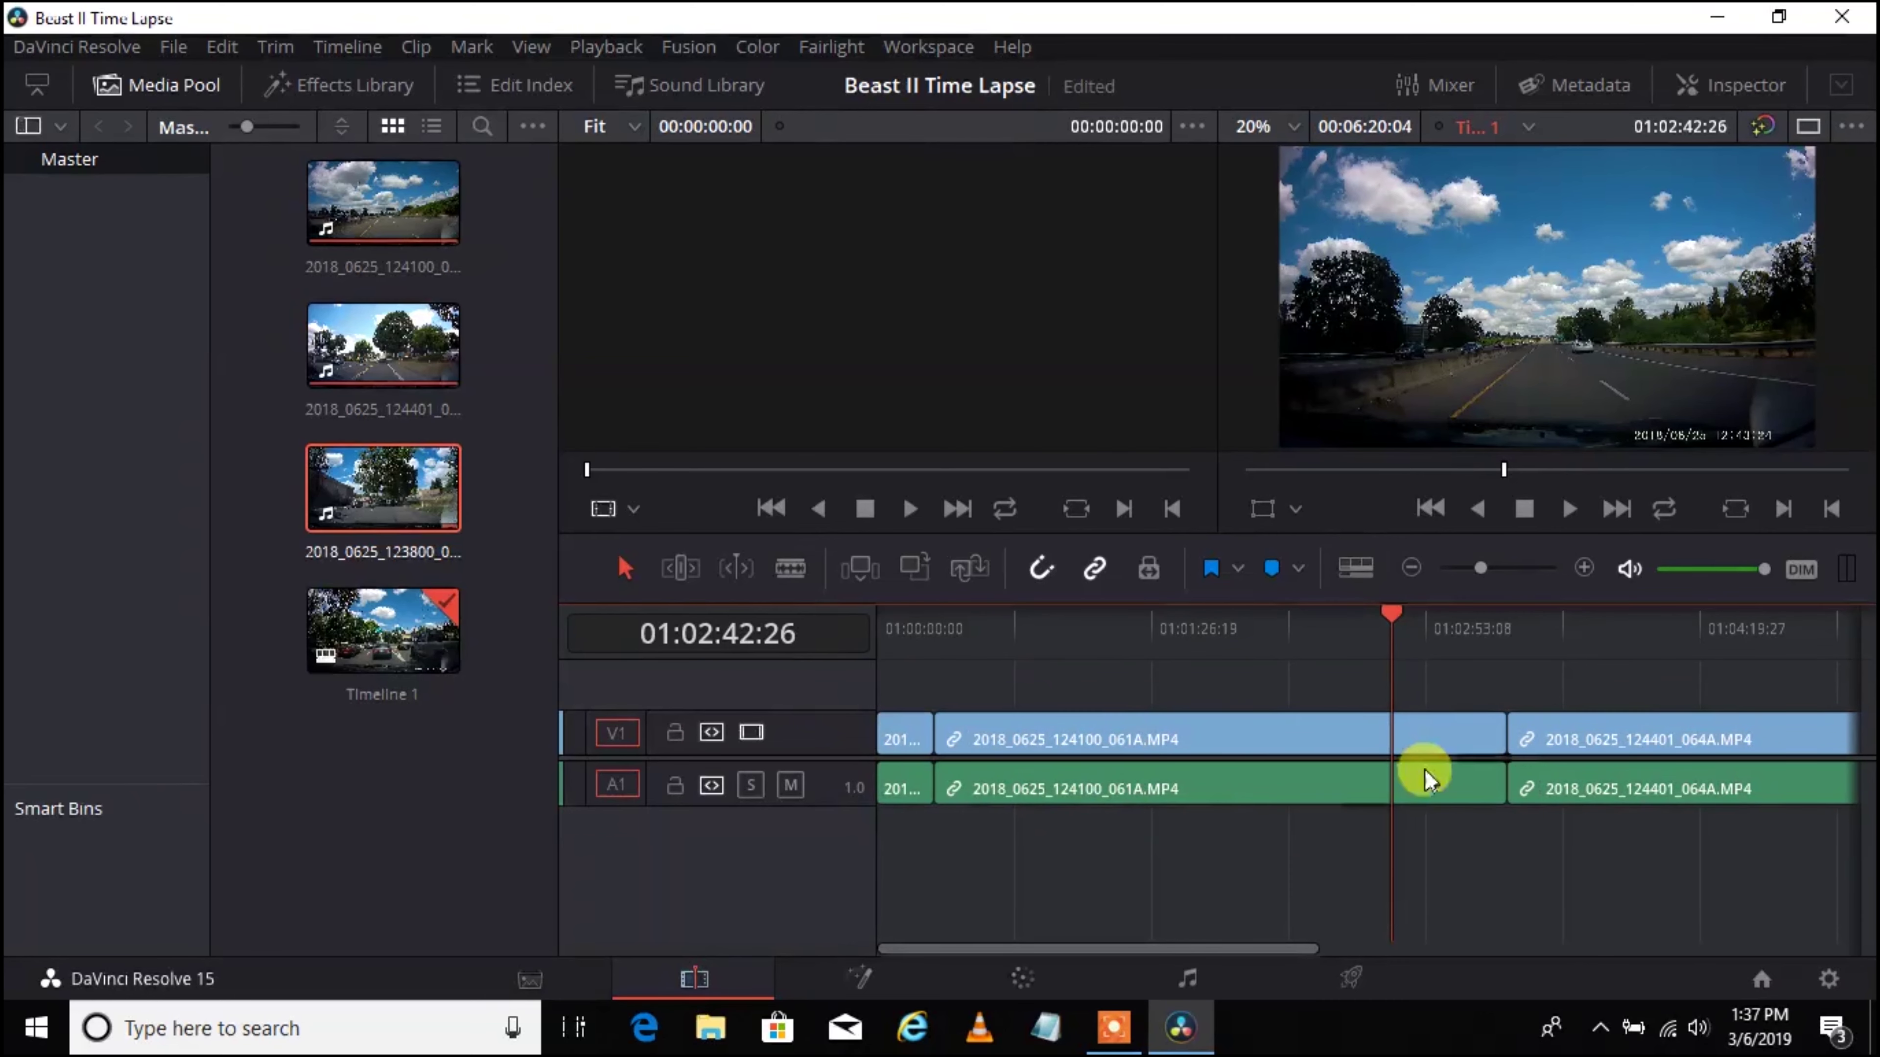
Step: Scrub and play through clip 2018_0625_124401_064A.MP4 to park the playhead at 01:05:15:20
left_click_drag(1162, 949, 1321, 957)
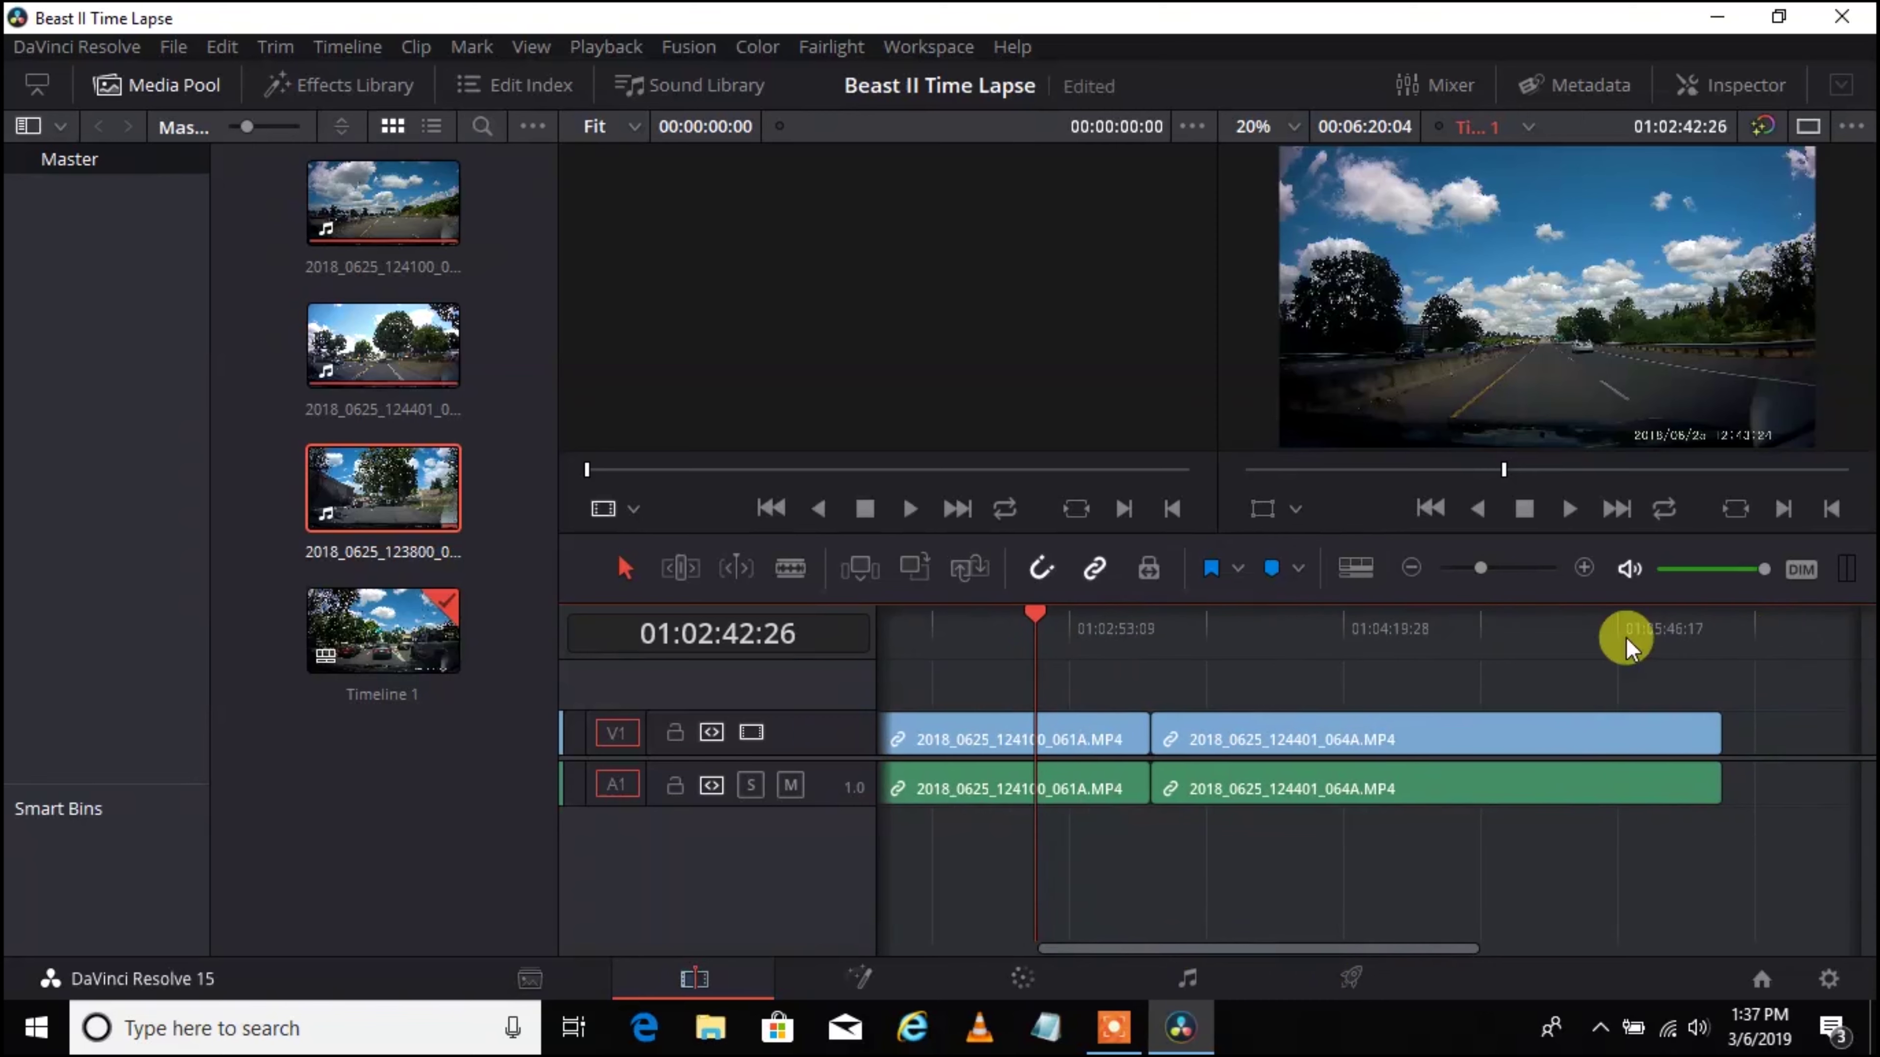
left_click(1341, 624)
left_click_drag(1342, 617, 1520, 632)
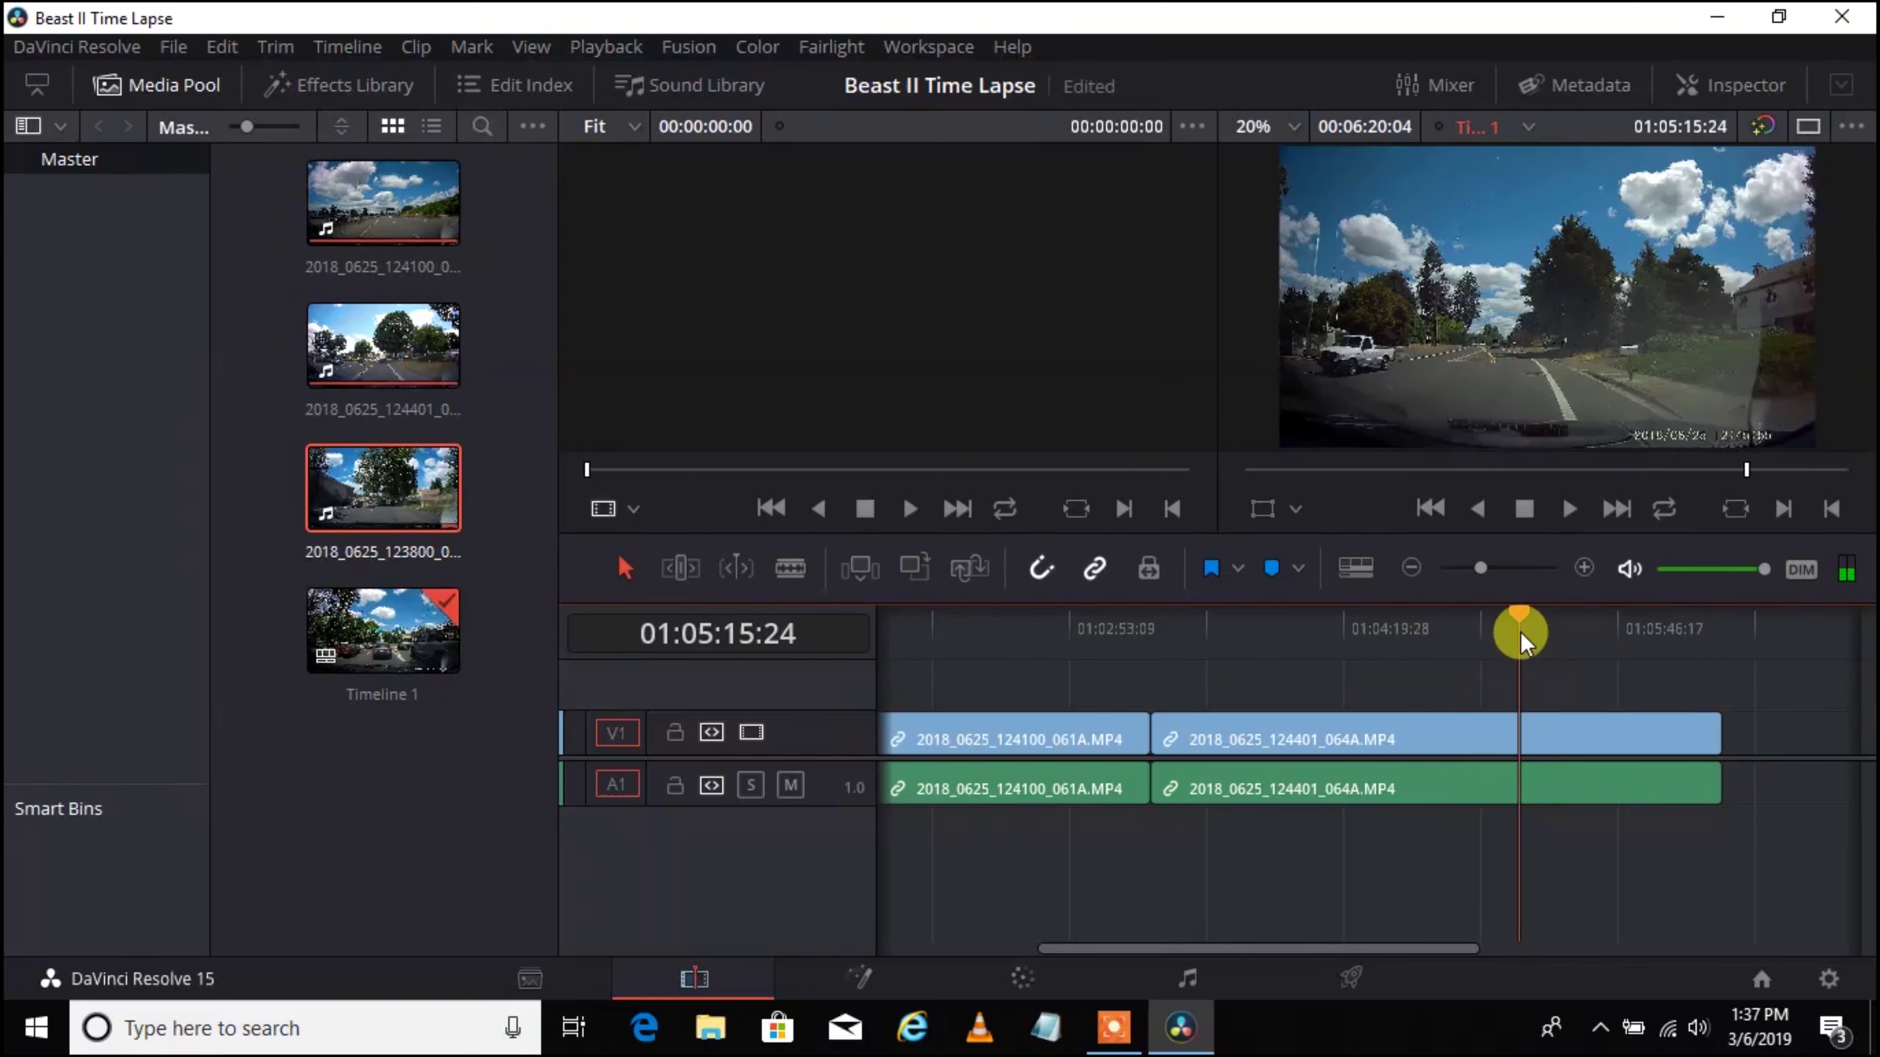
left_click(1479, 512)
left_click(1521, 509)
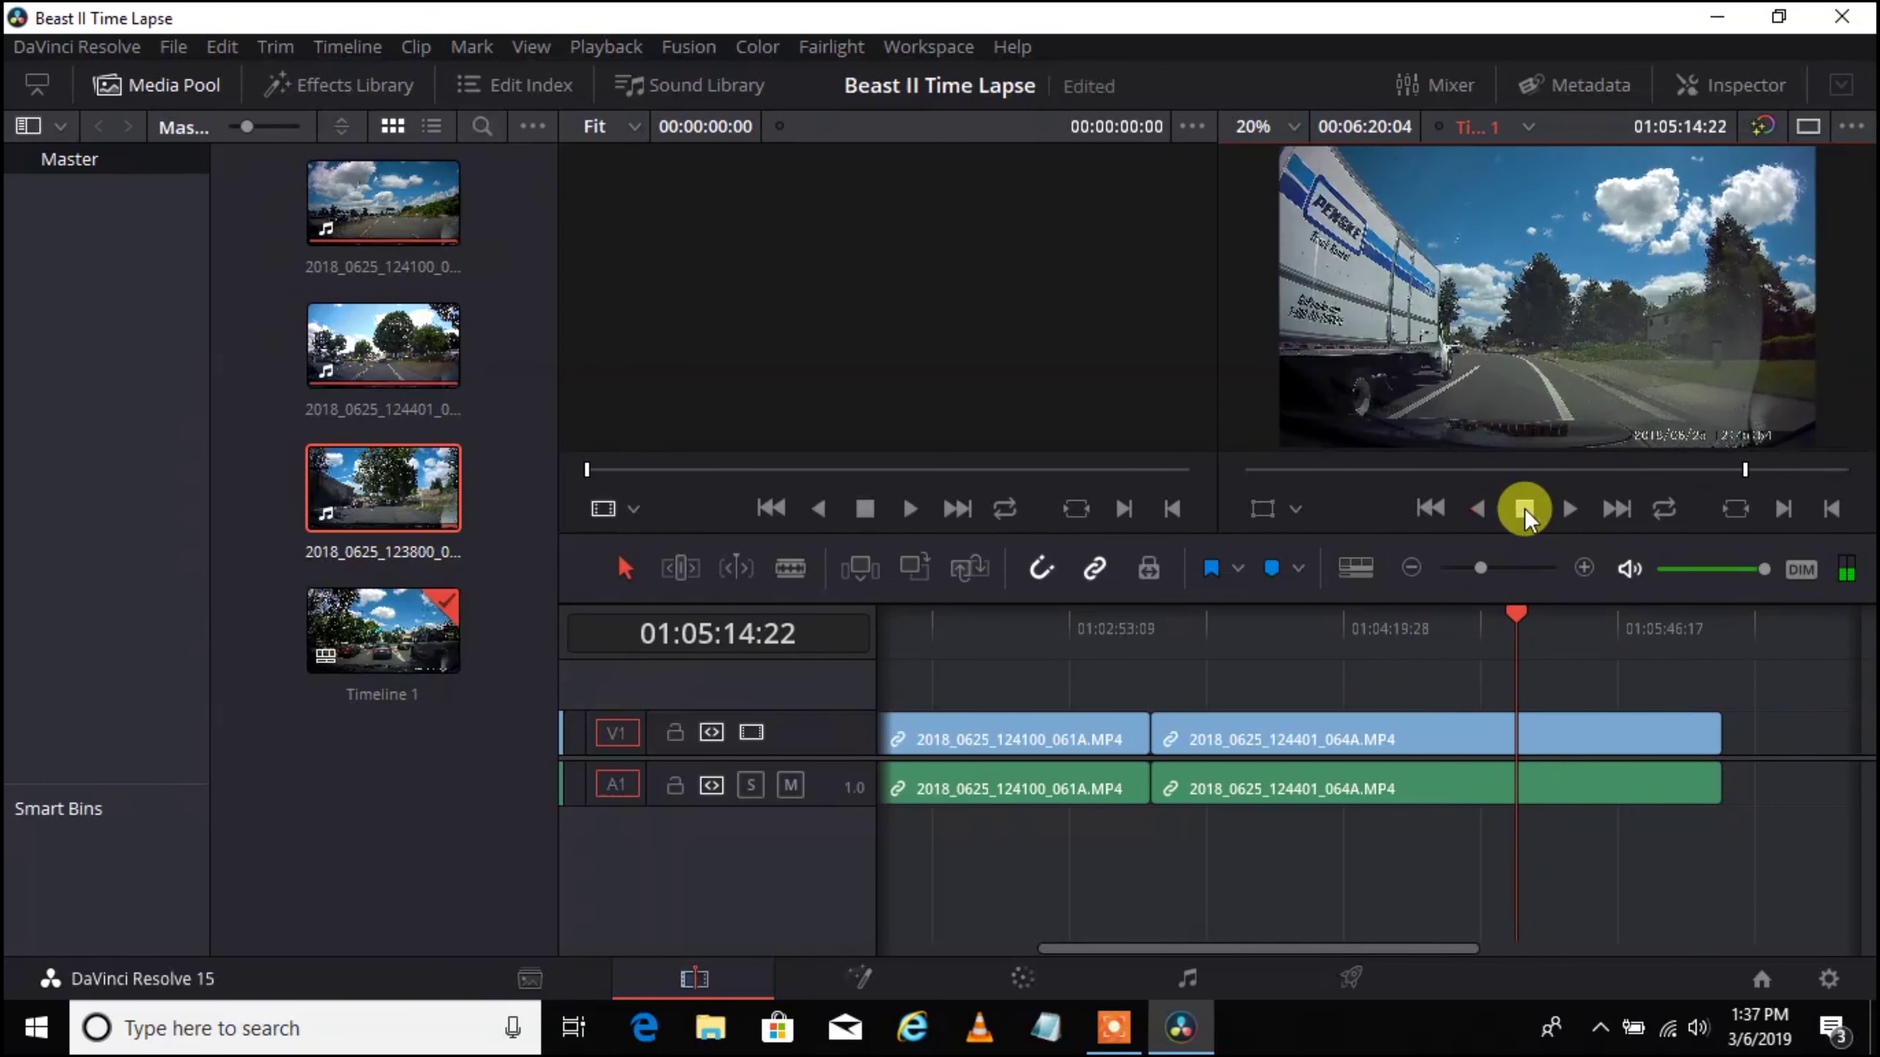
left_click(1560, 507)
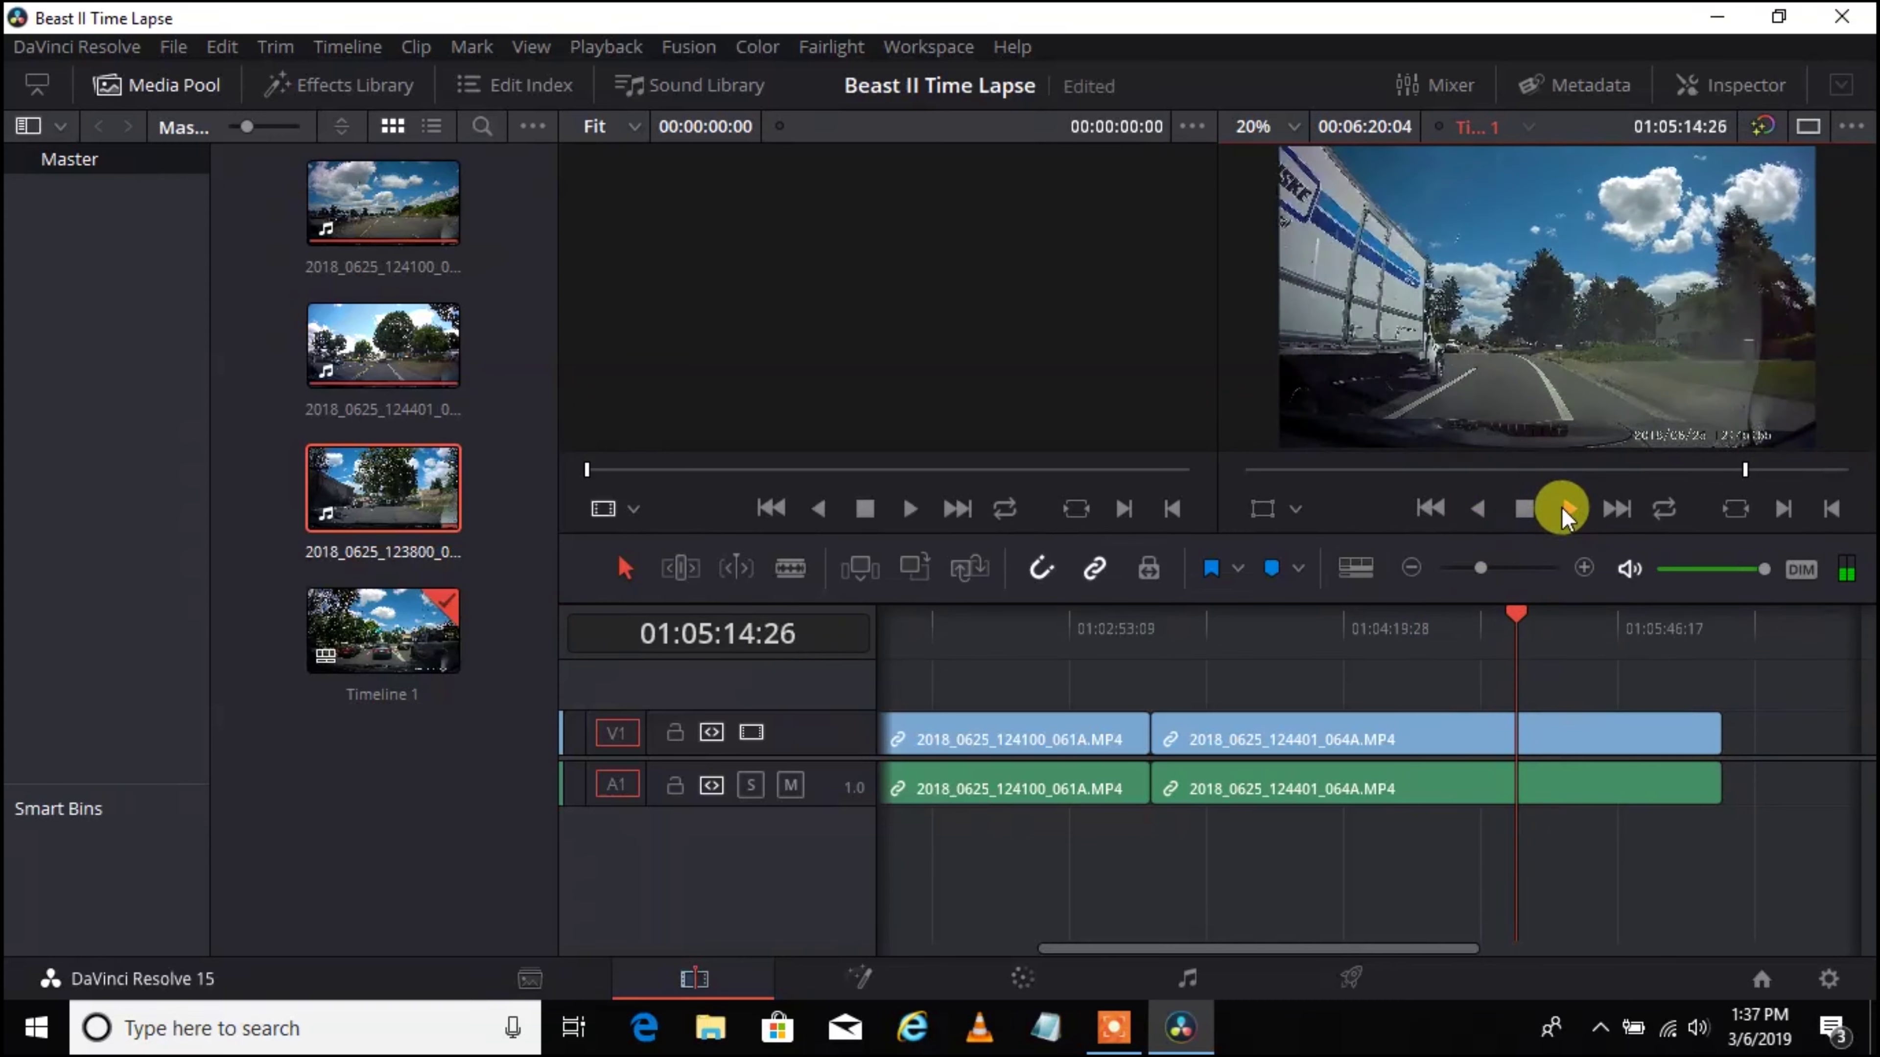
left_click(1527, 510)
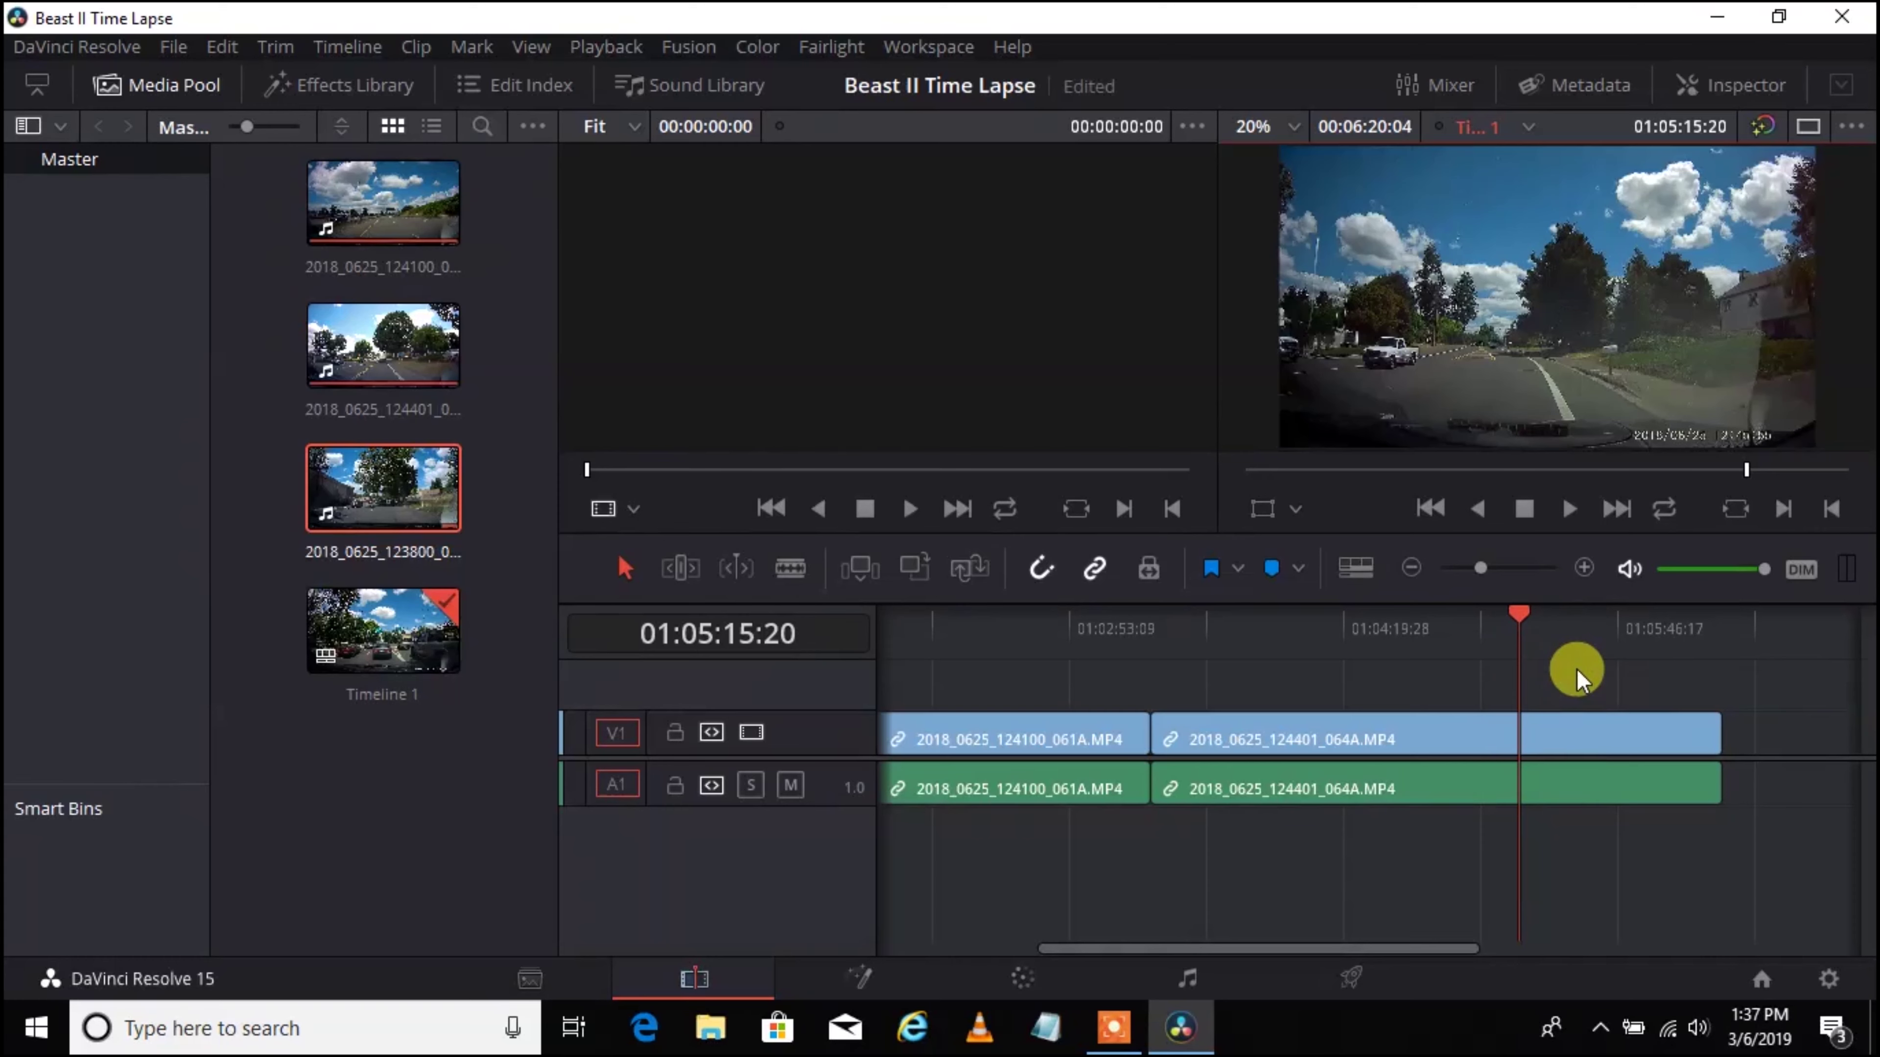
Step: Split the last clip at the playhead and delete the portion after it
key("ctrl+b")
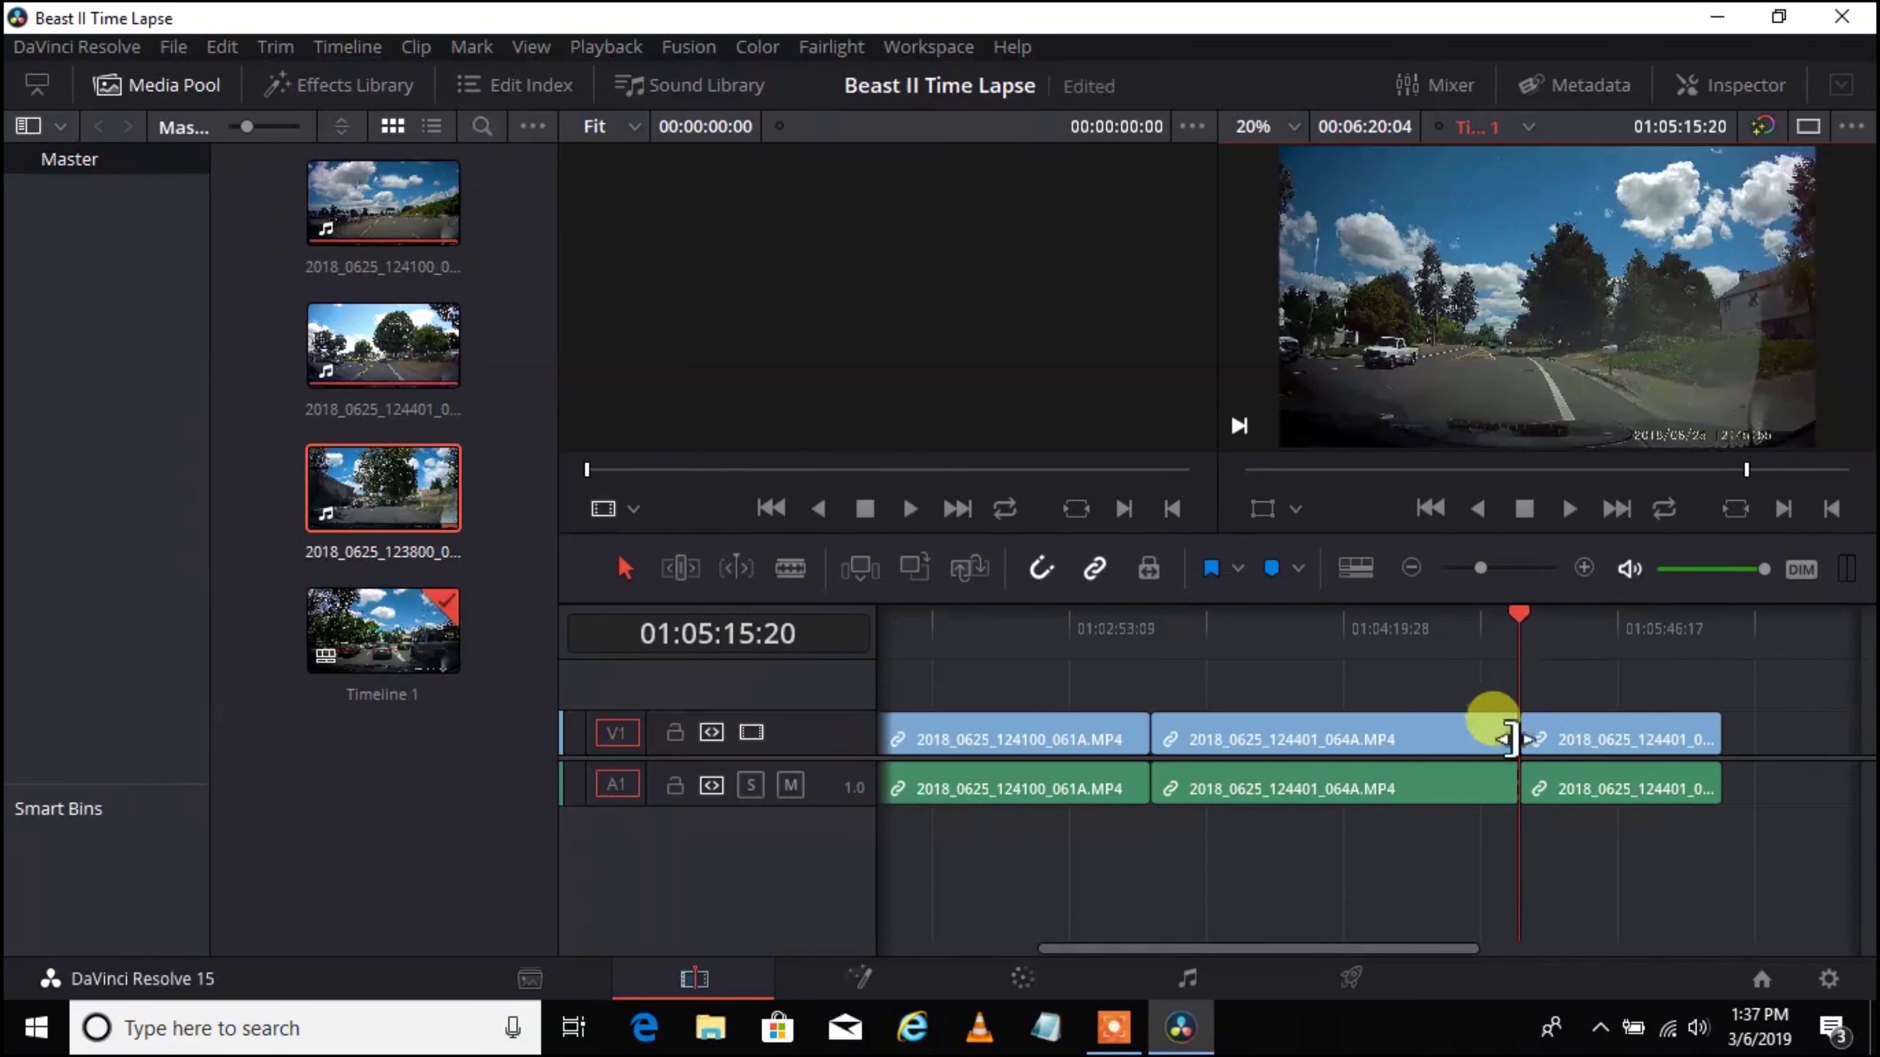
left_click(1619, 734)
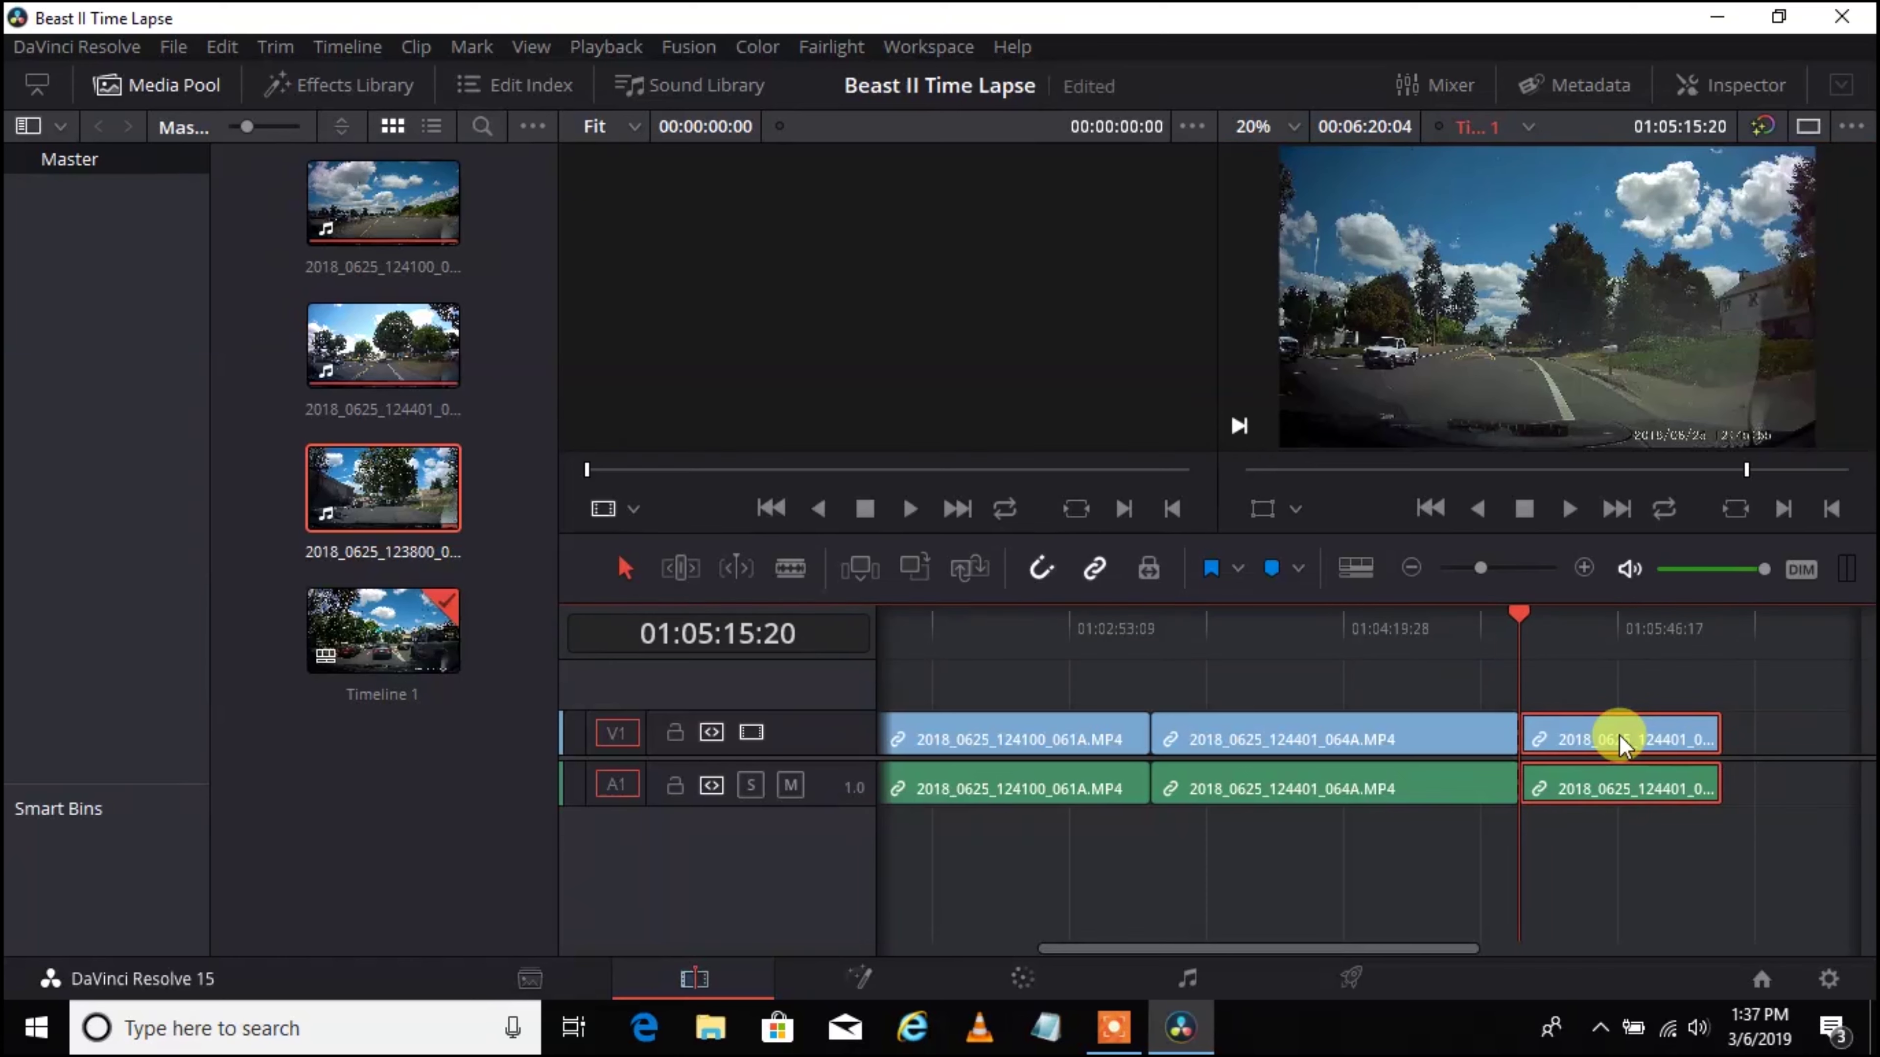
key("Delete")
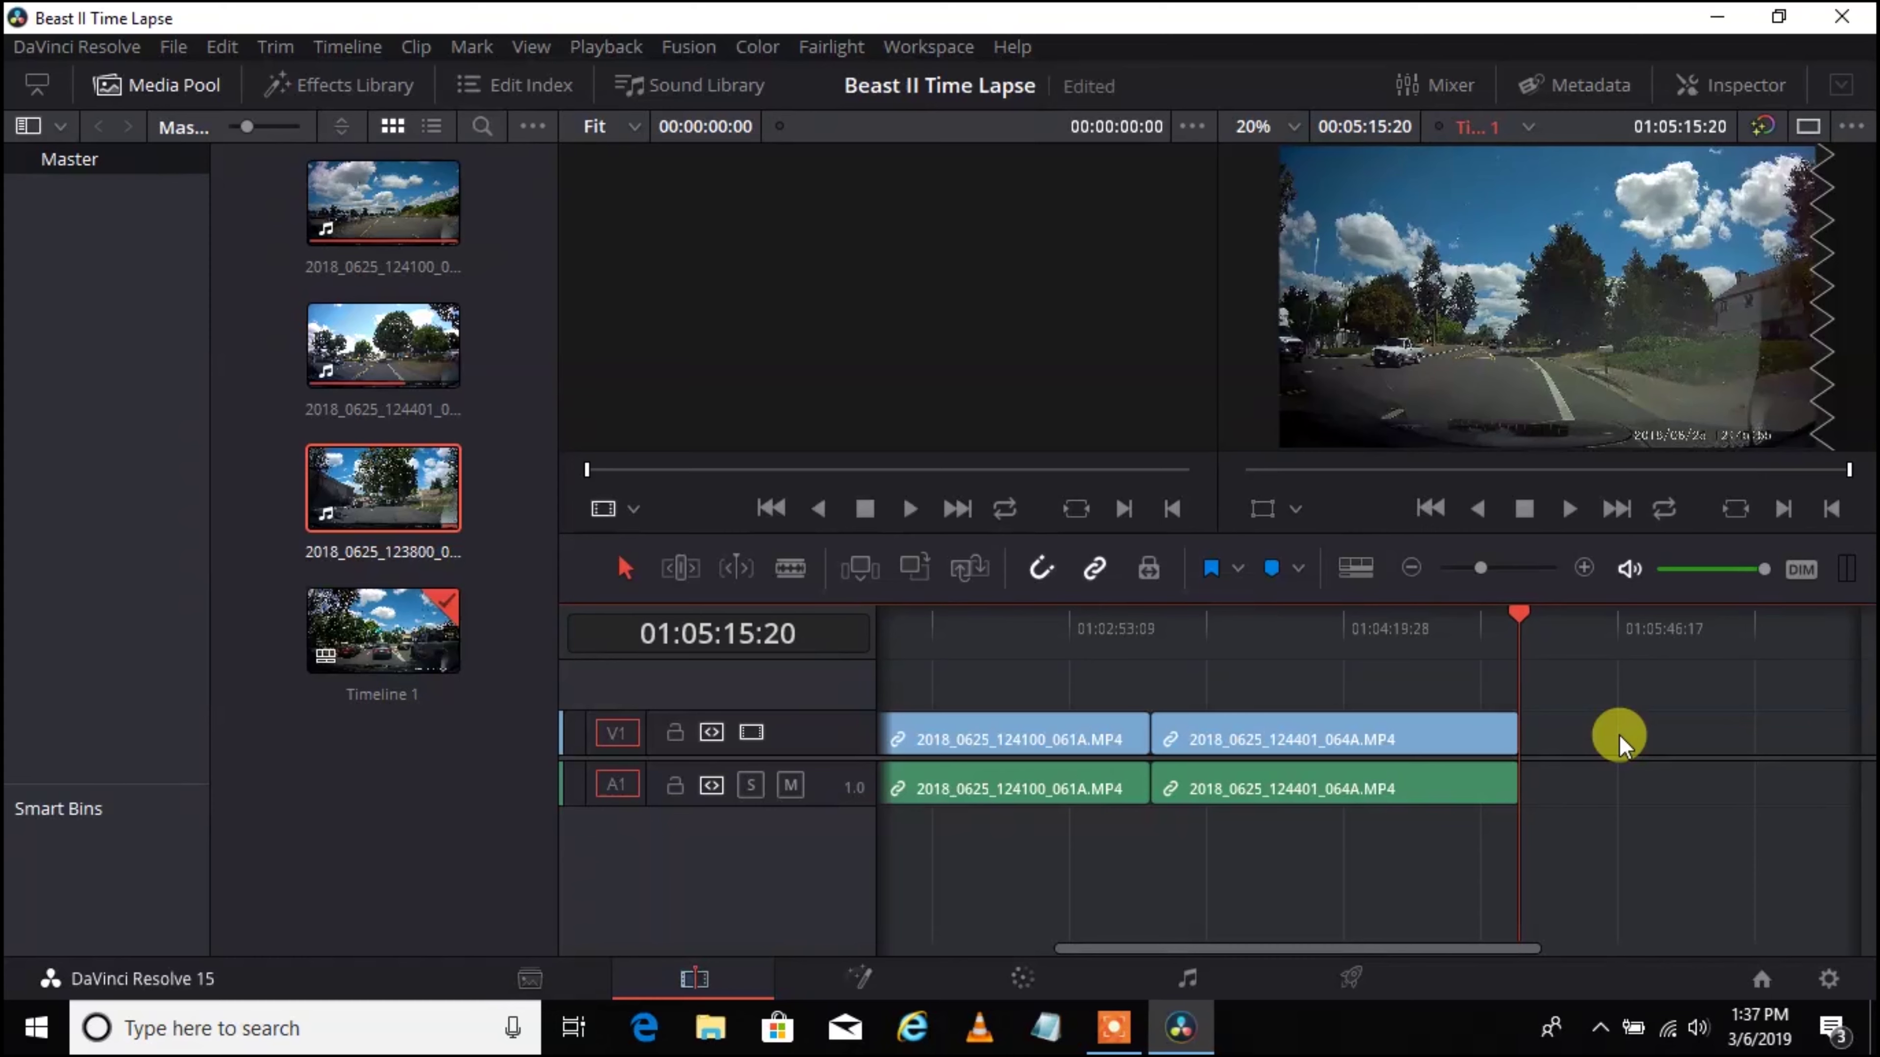
Step: Switch to Calculator and multiply 5 by 60 to convert the sequence's minutes into seconds
mouse_move(1480, 568)
left_mouse_down()
mouse_move(1498, 561)
mouse_move(1467, 564)
left_mouse_up()
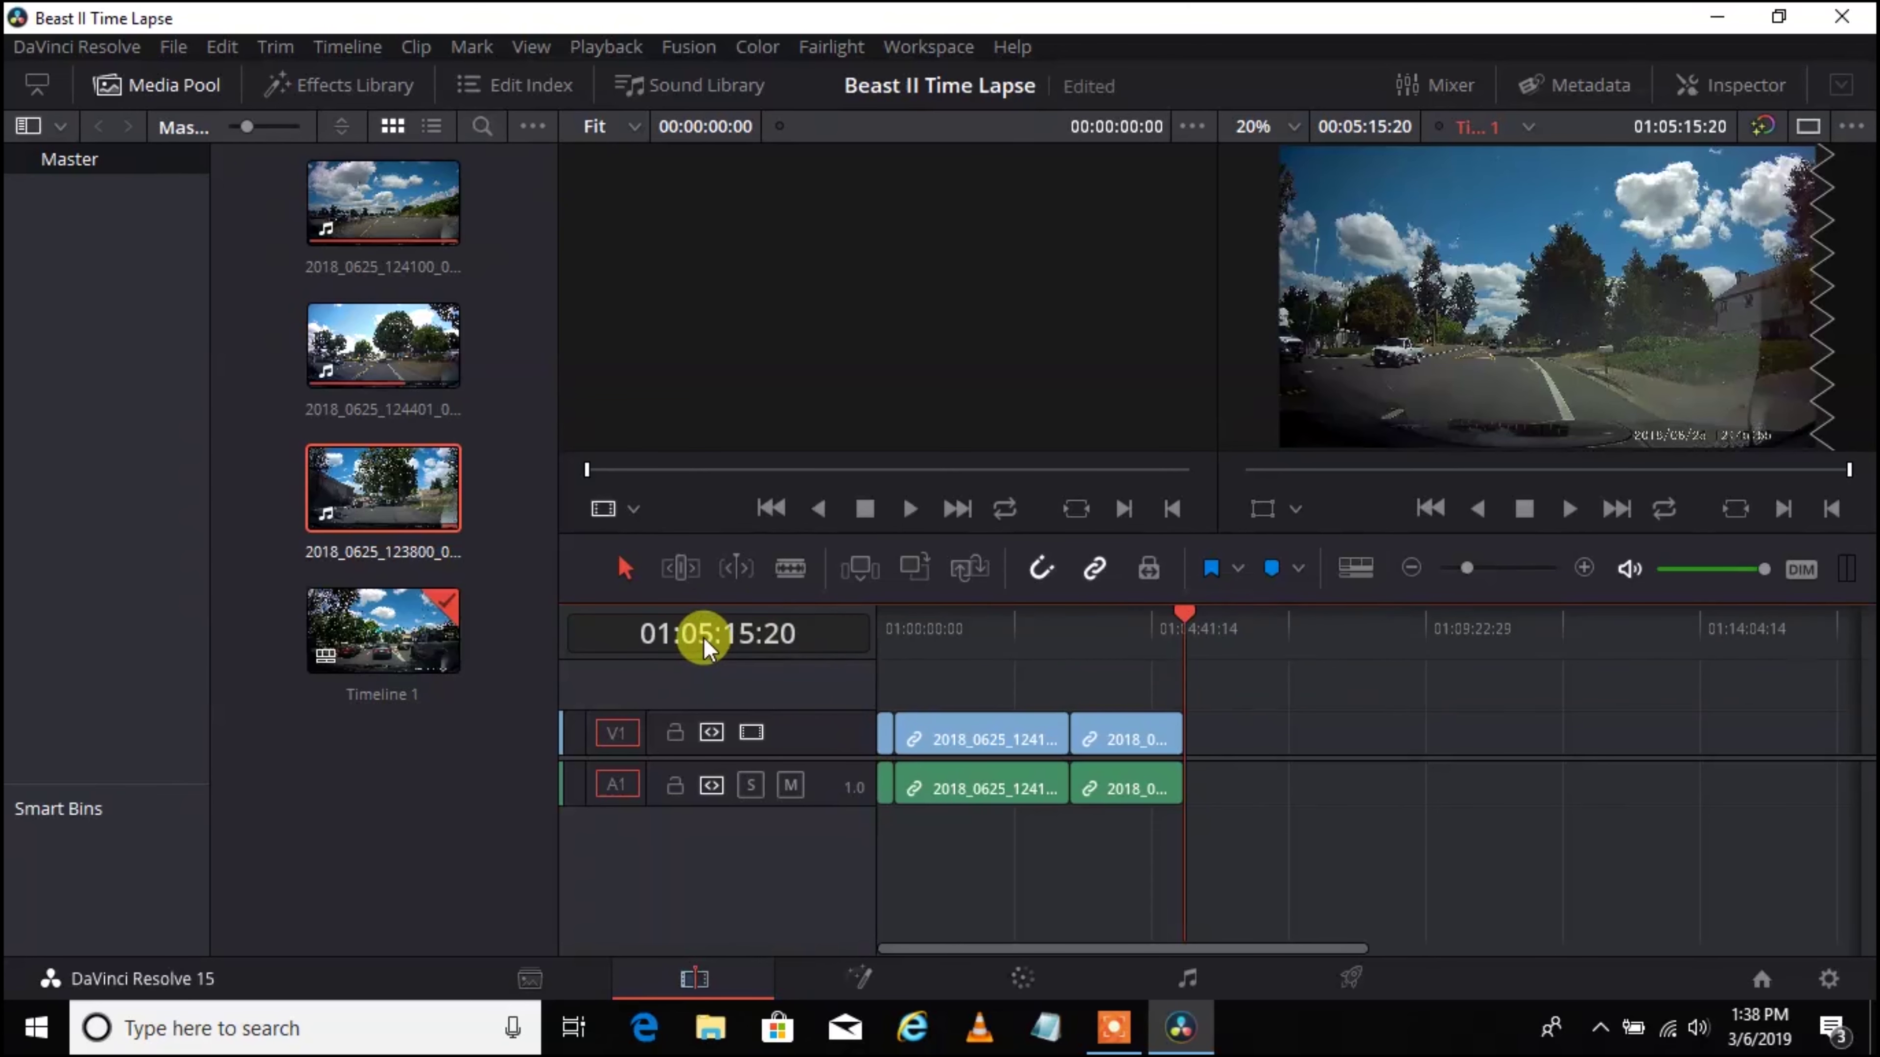
left_click(33, 1025)
left_click(193, 816)
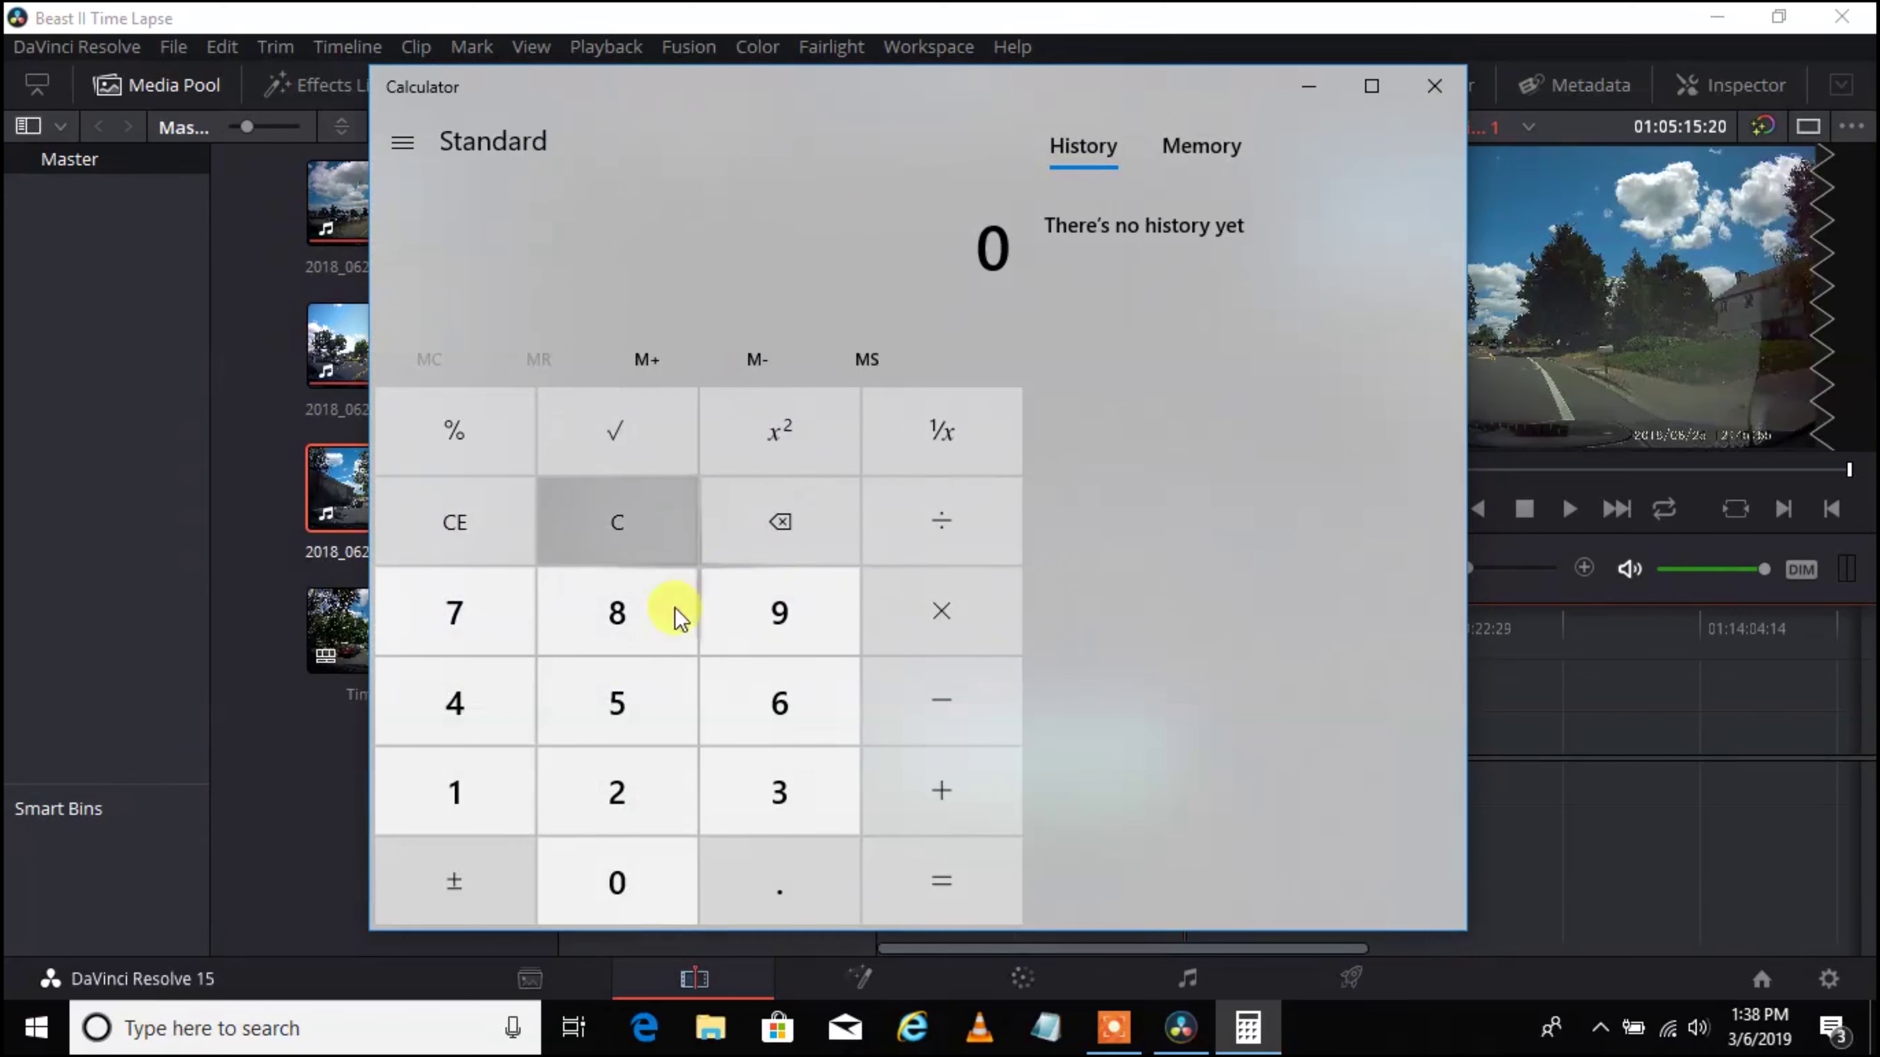
left_click(613, 698)
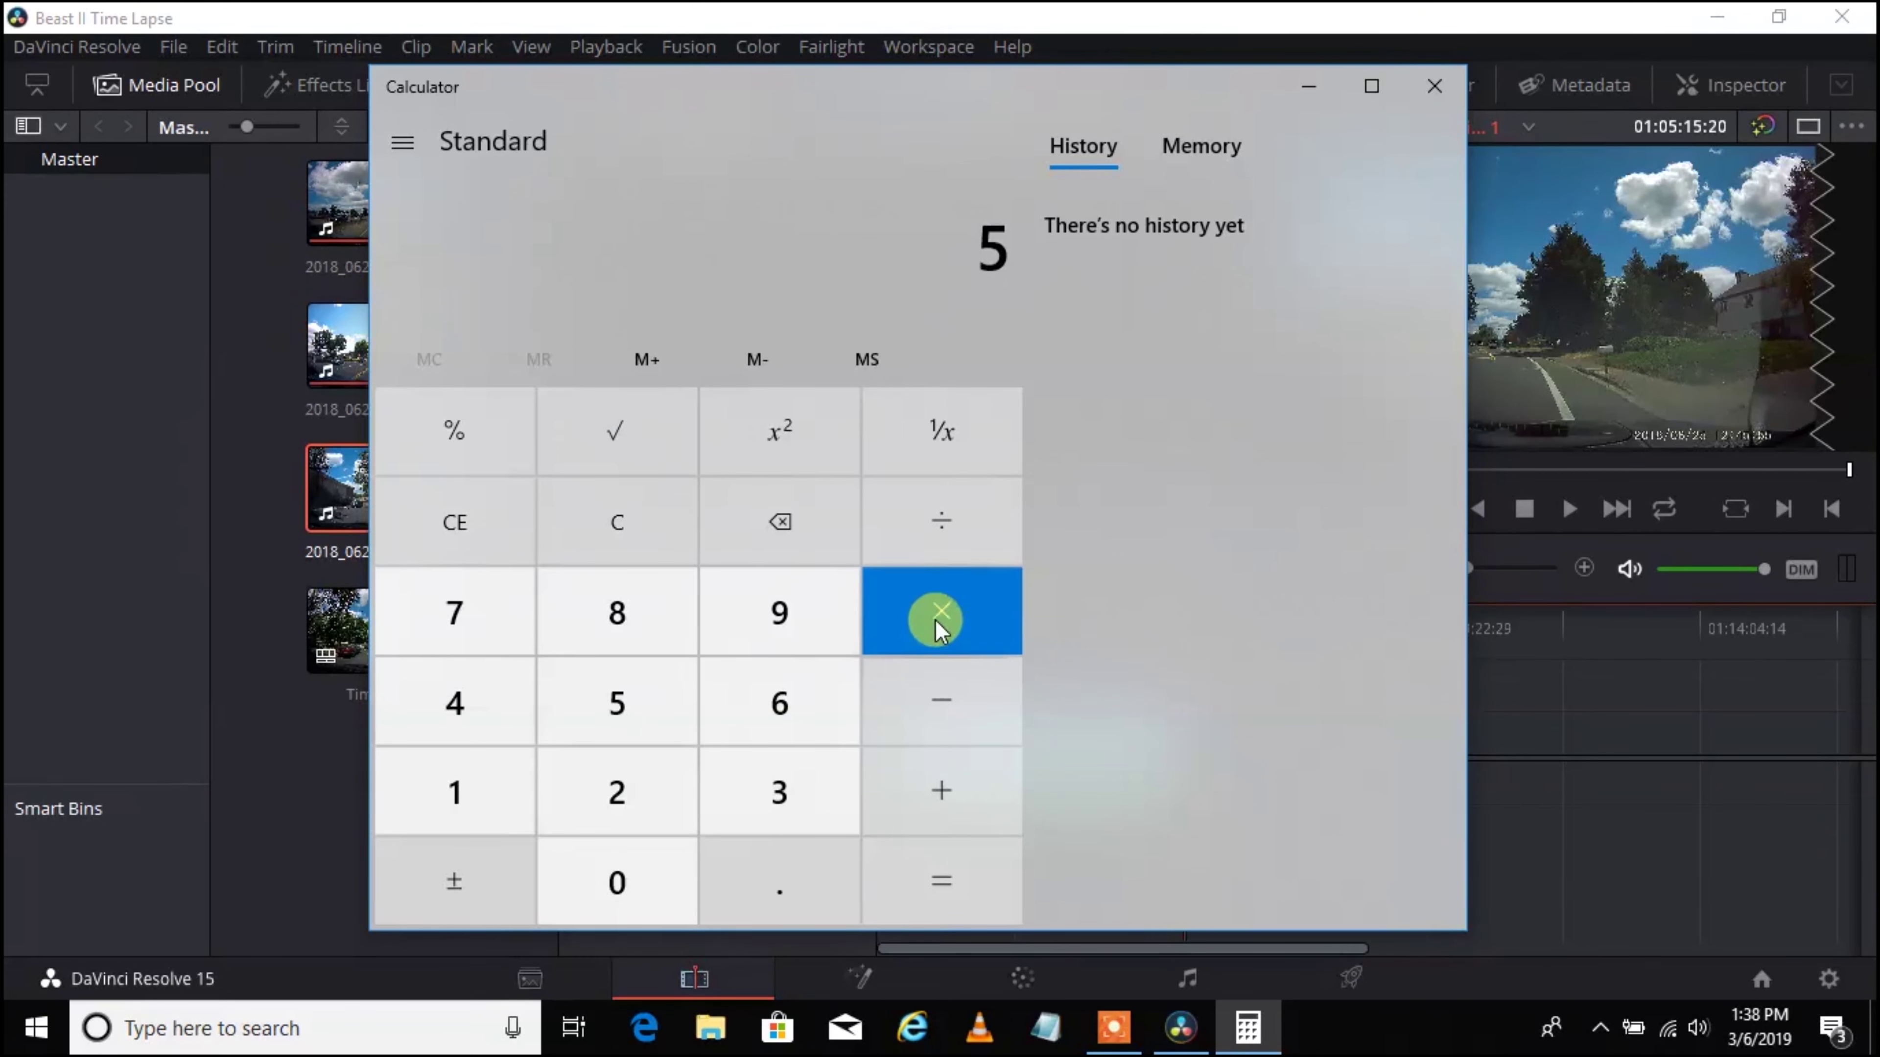
left_click(941, 603)
left_click(791, 698)
left_click(632, 877)
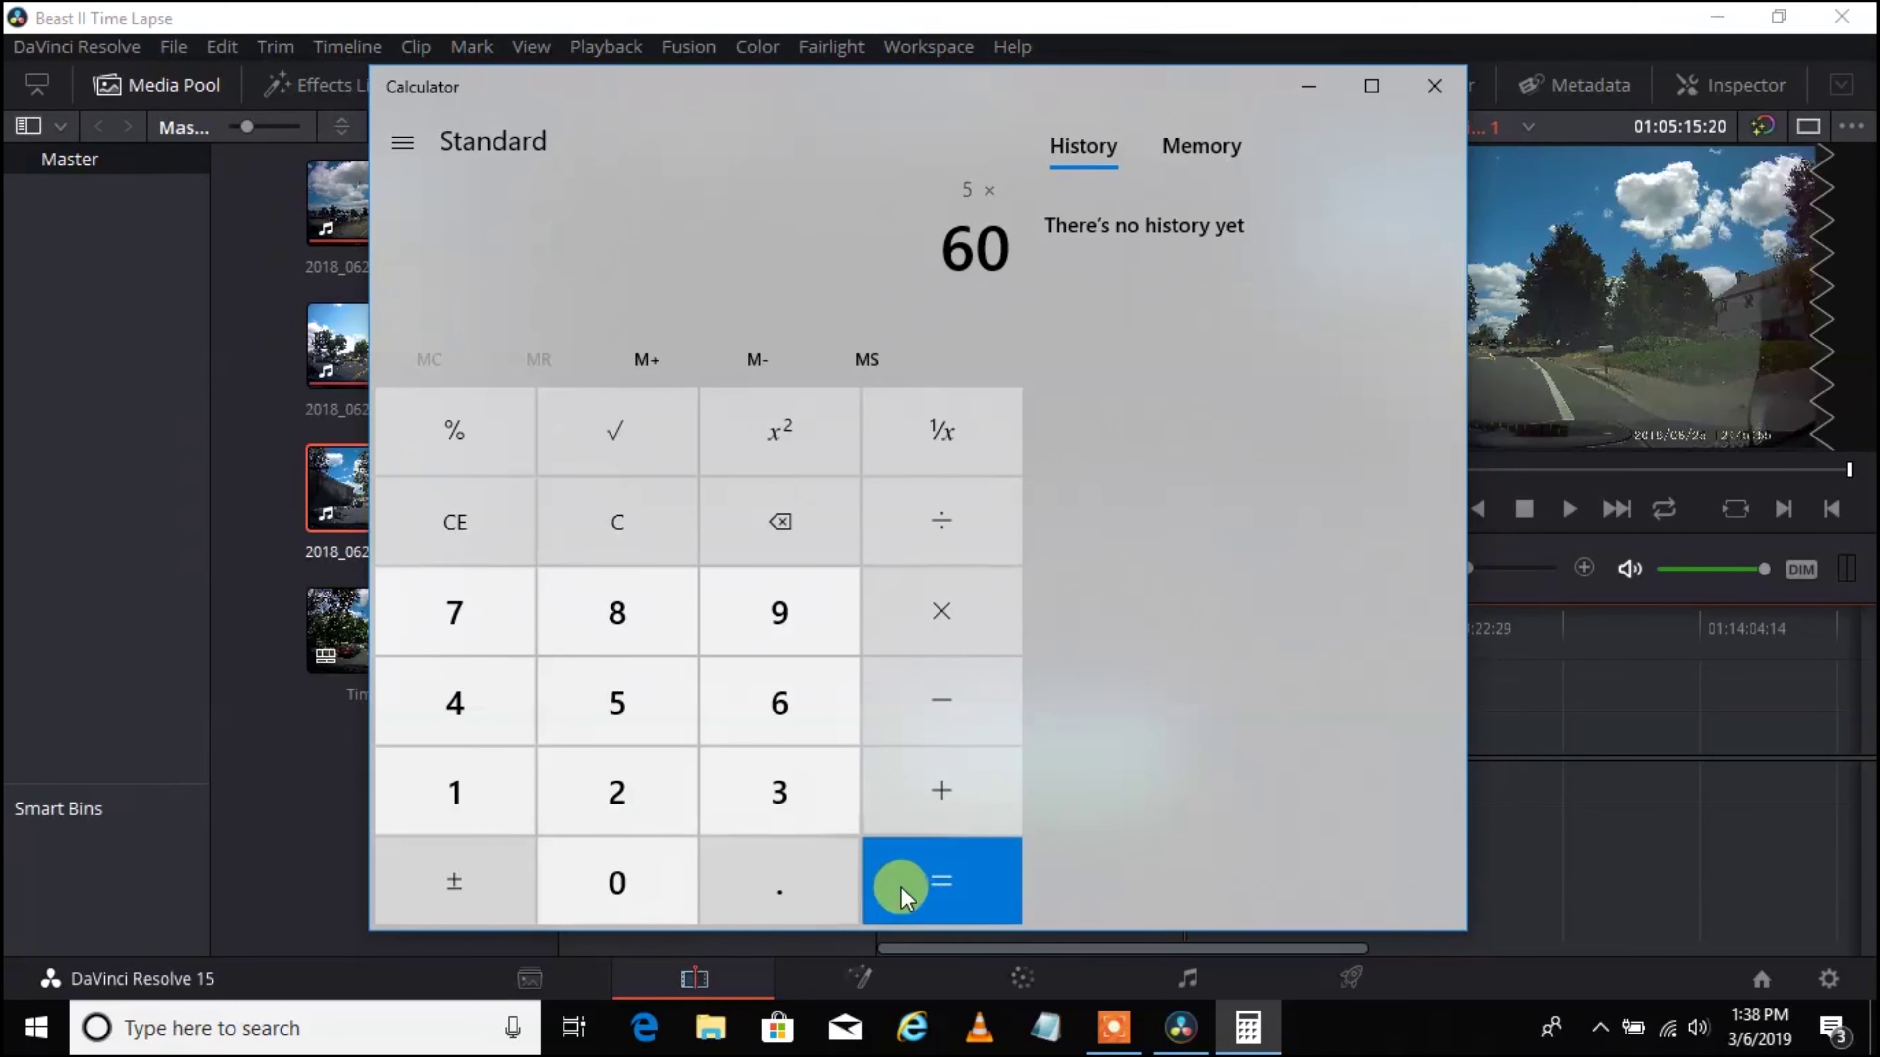
left_click(924, 884)
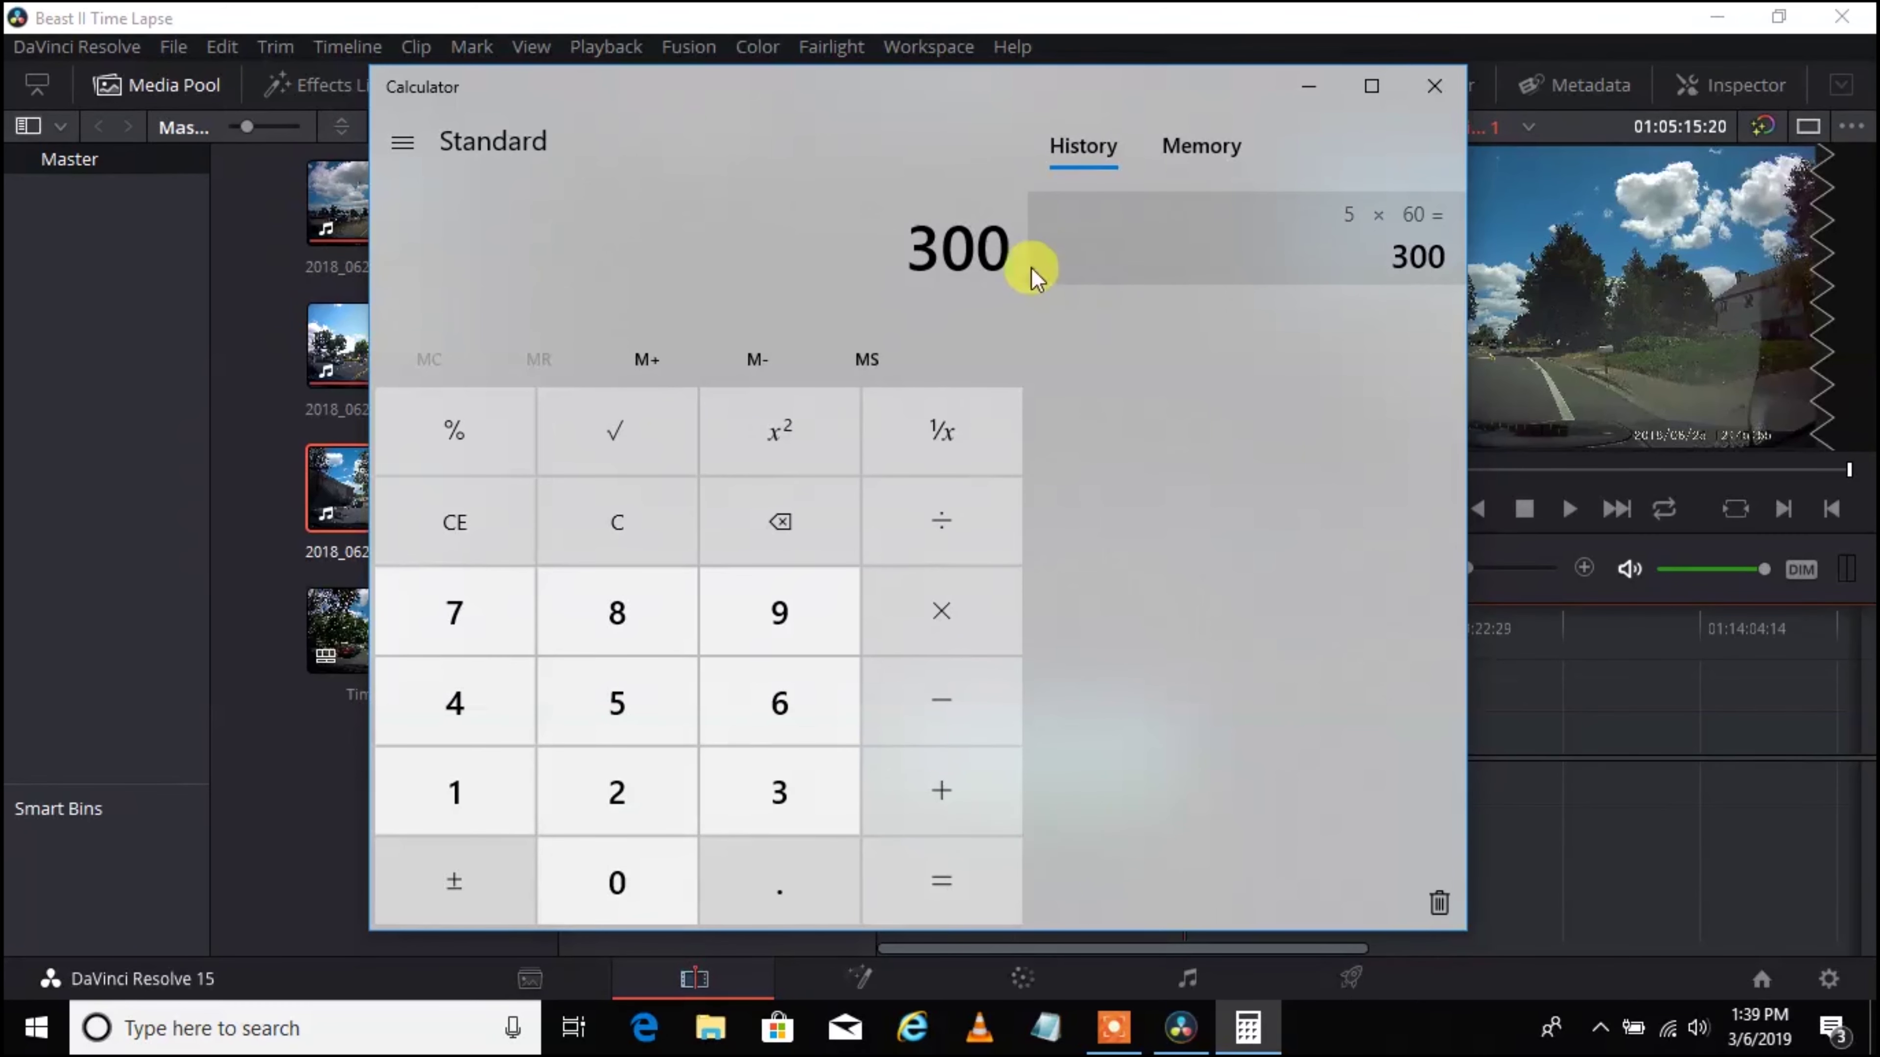
Step: Recheck the sequence timecode in DaVinci Resolve and add its 15 seconds to the result in Calculator
left_click(1253, 15)
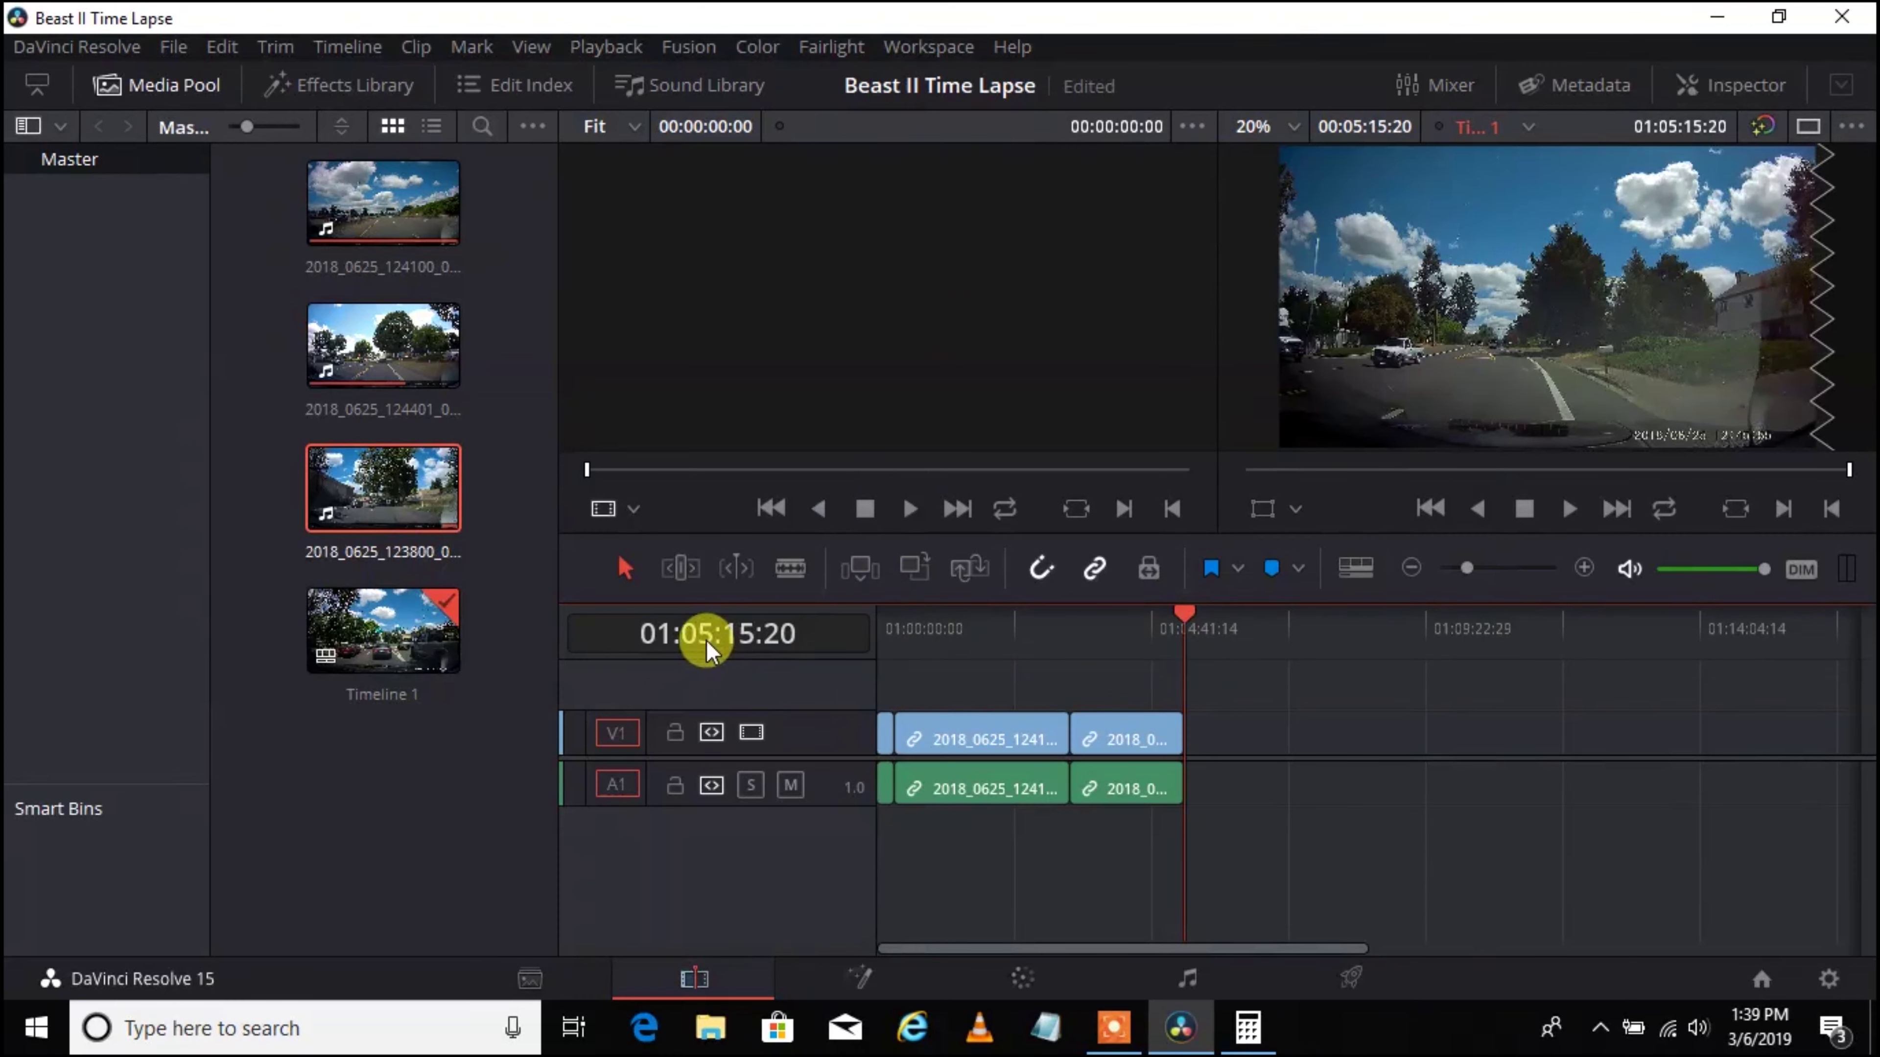
left_click(1247, 1027)
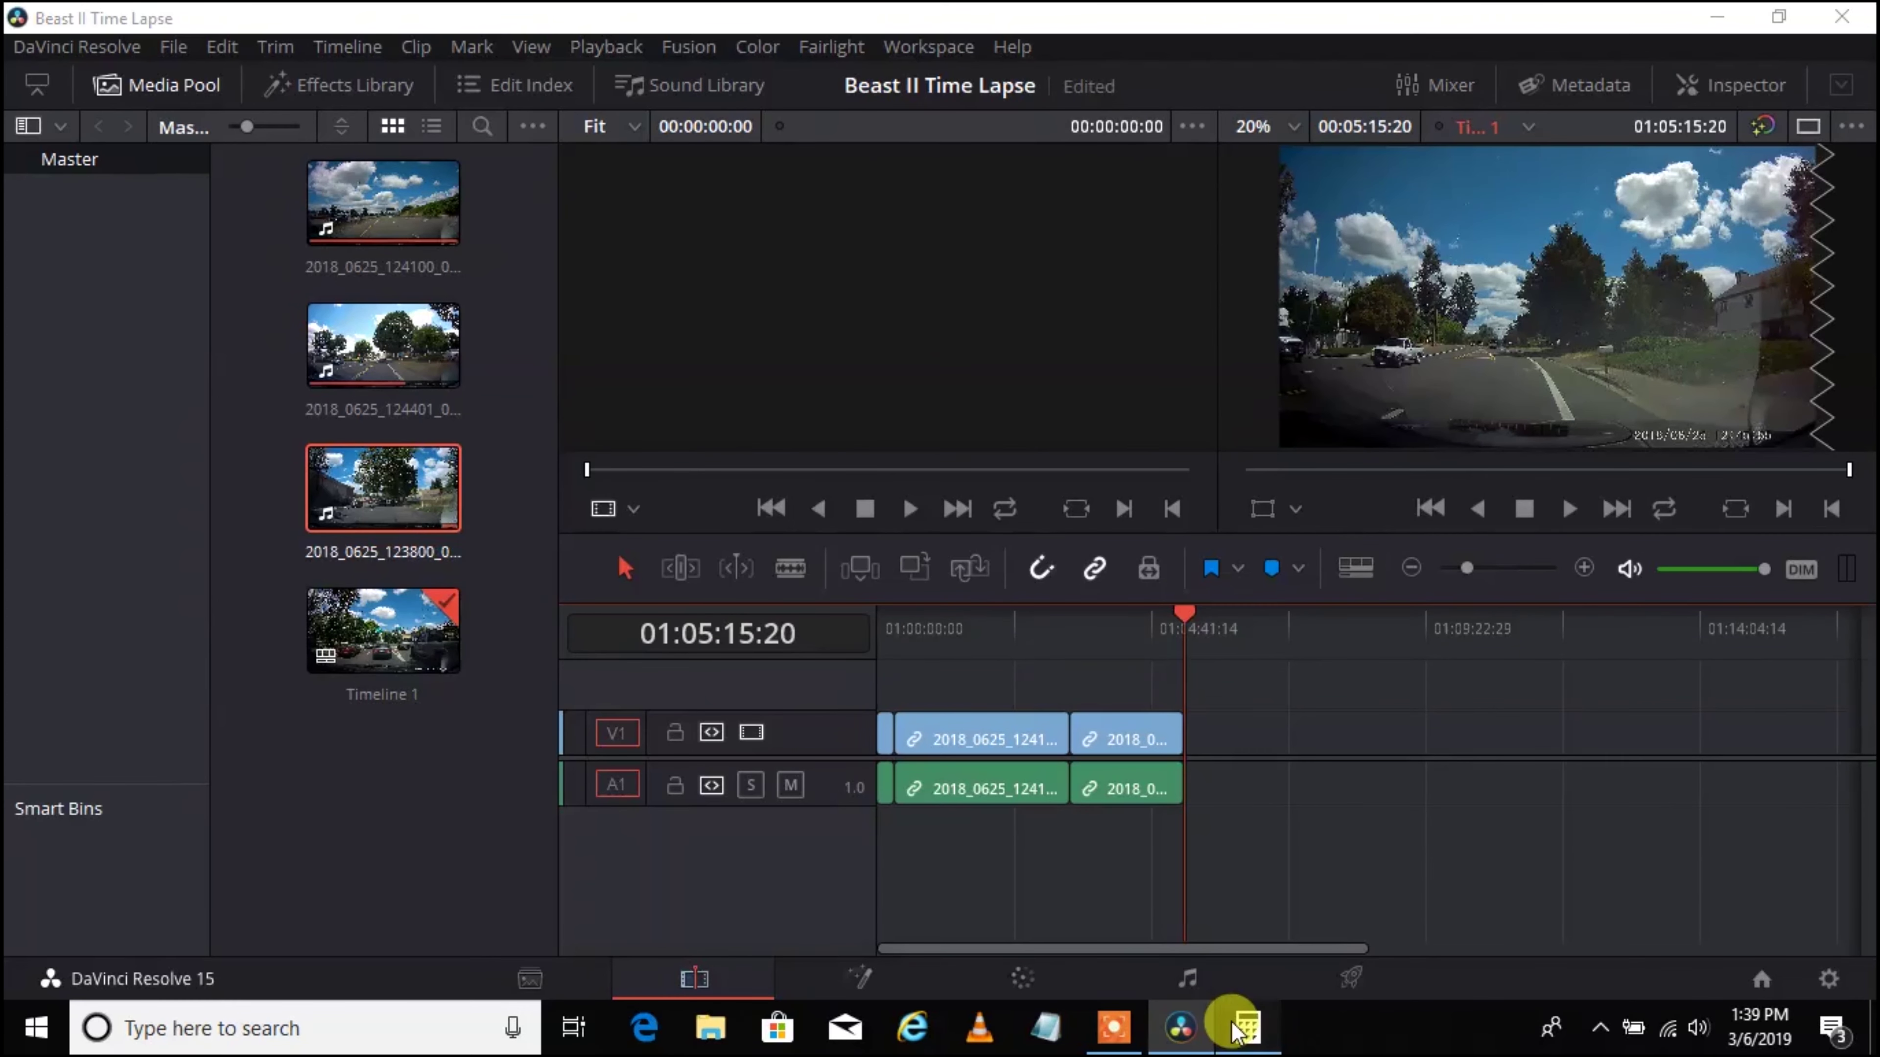
left_click(967, 792)
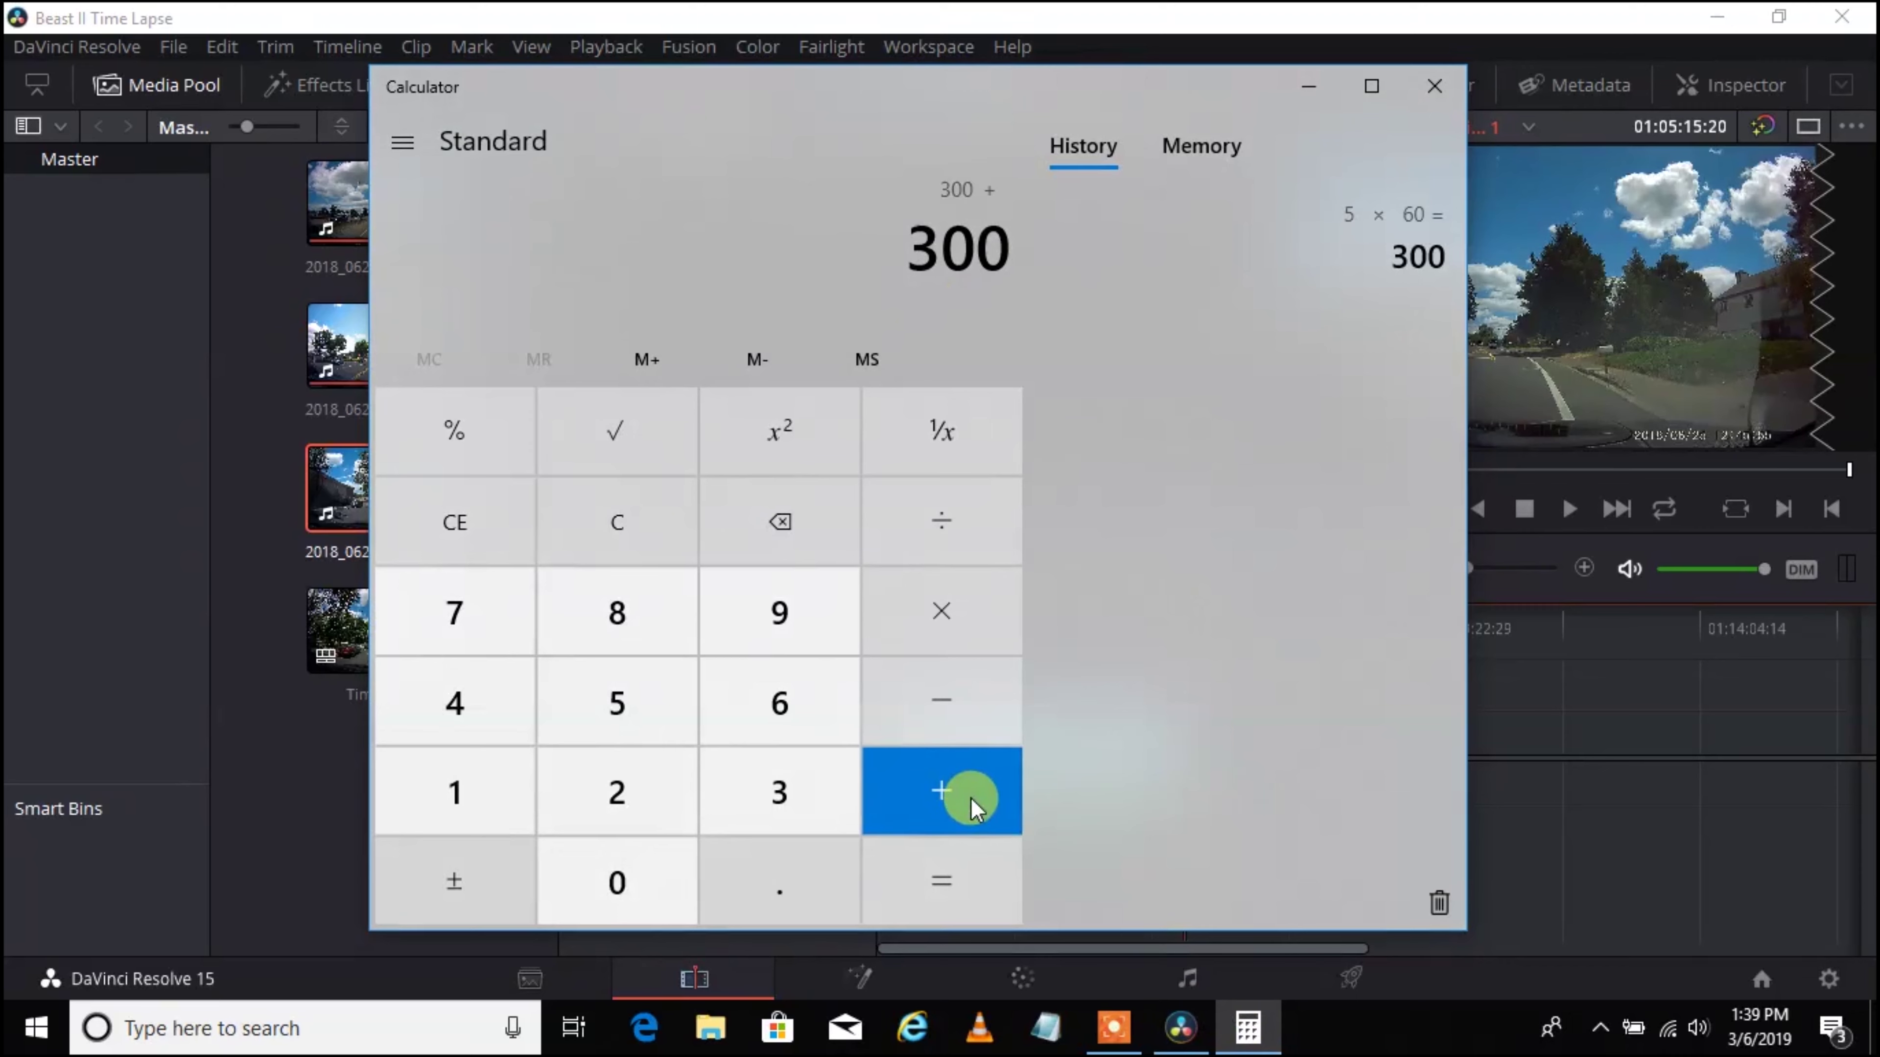
left_click(452, 780)
left_click(607, 719)
left_click(928, 886)
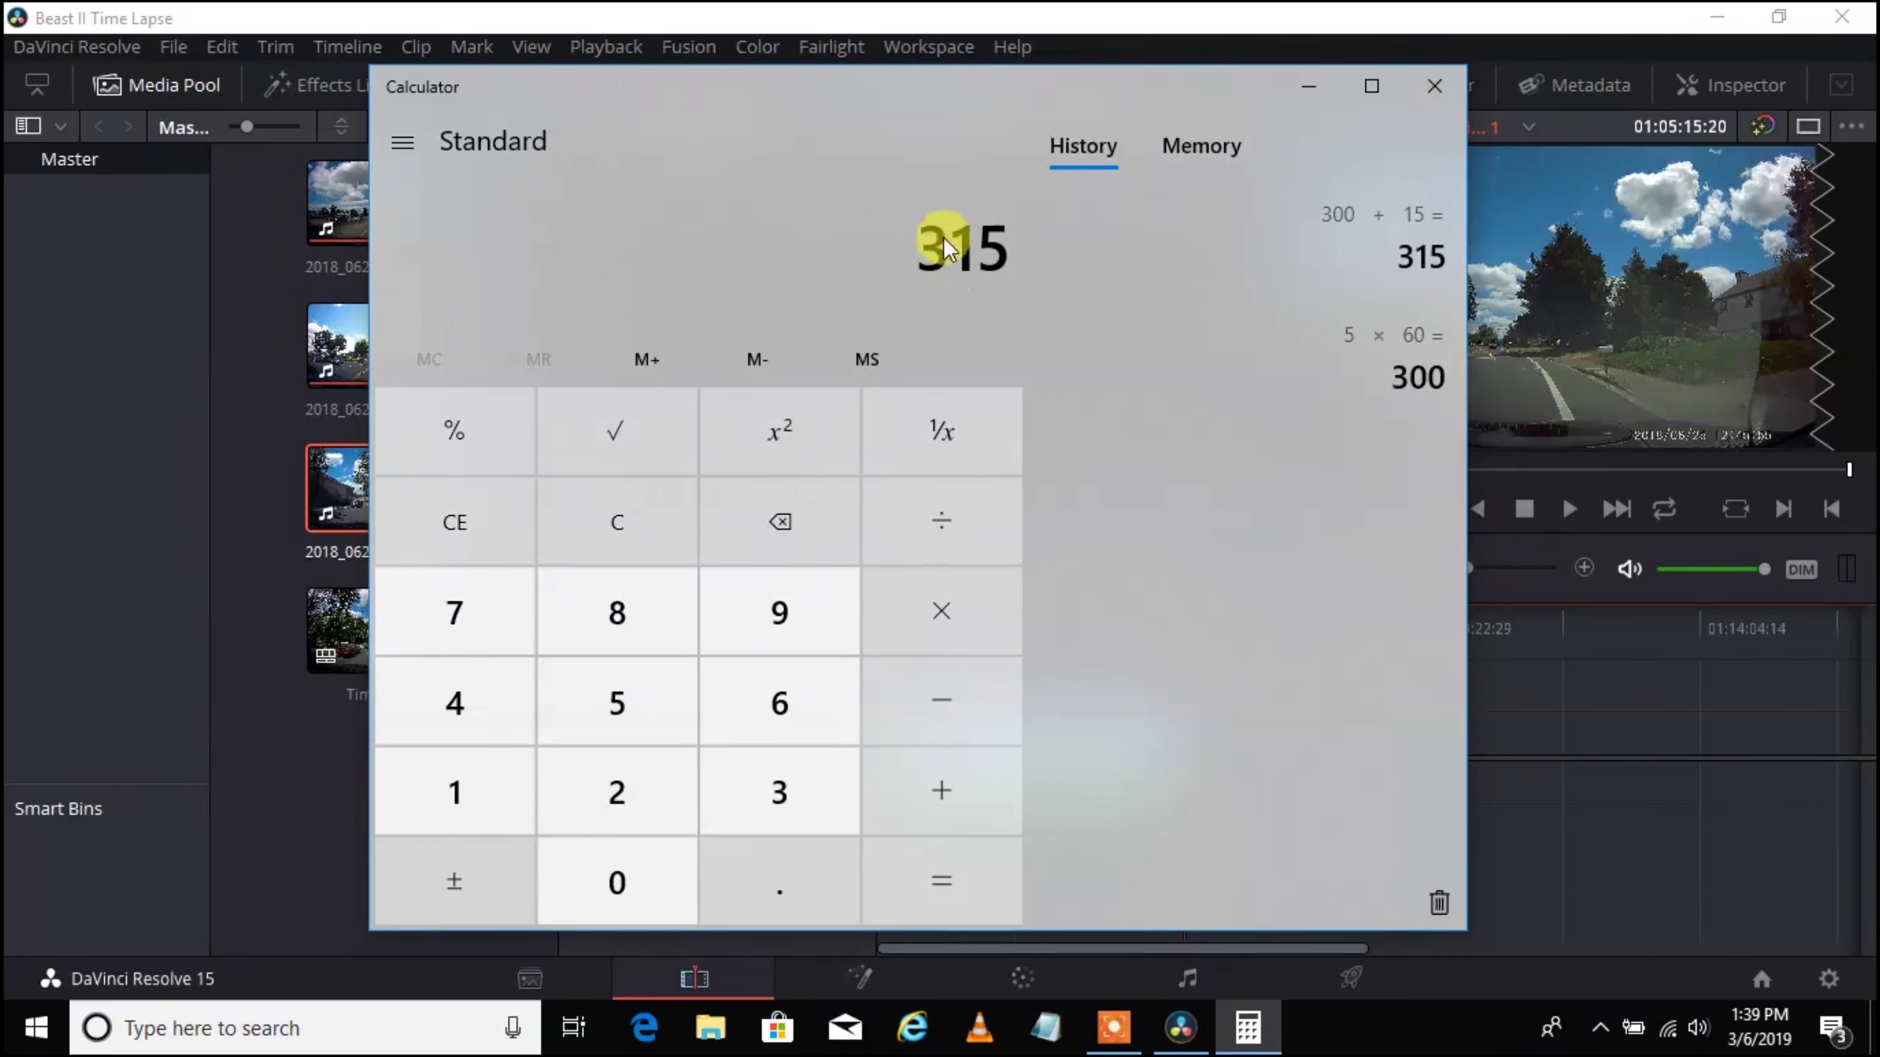
left_click(1346, 15)
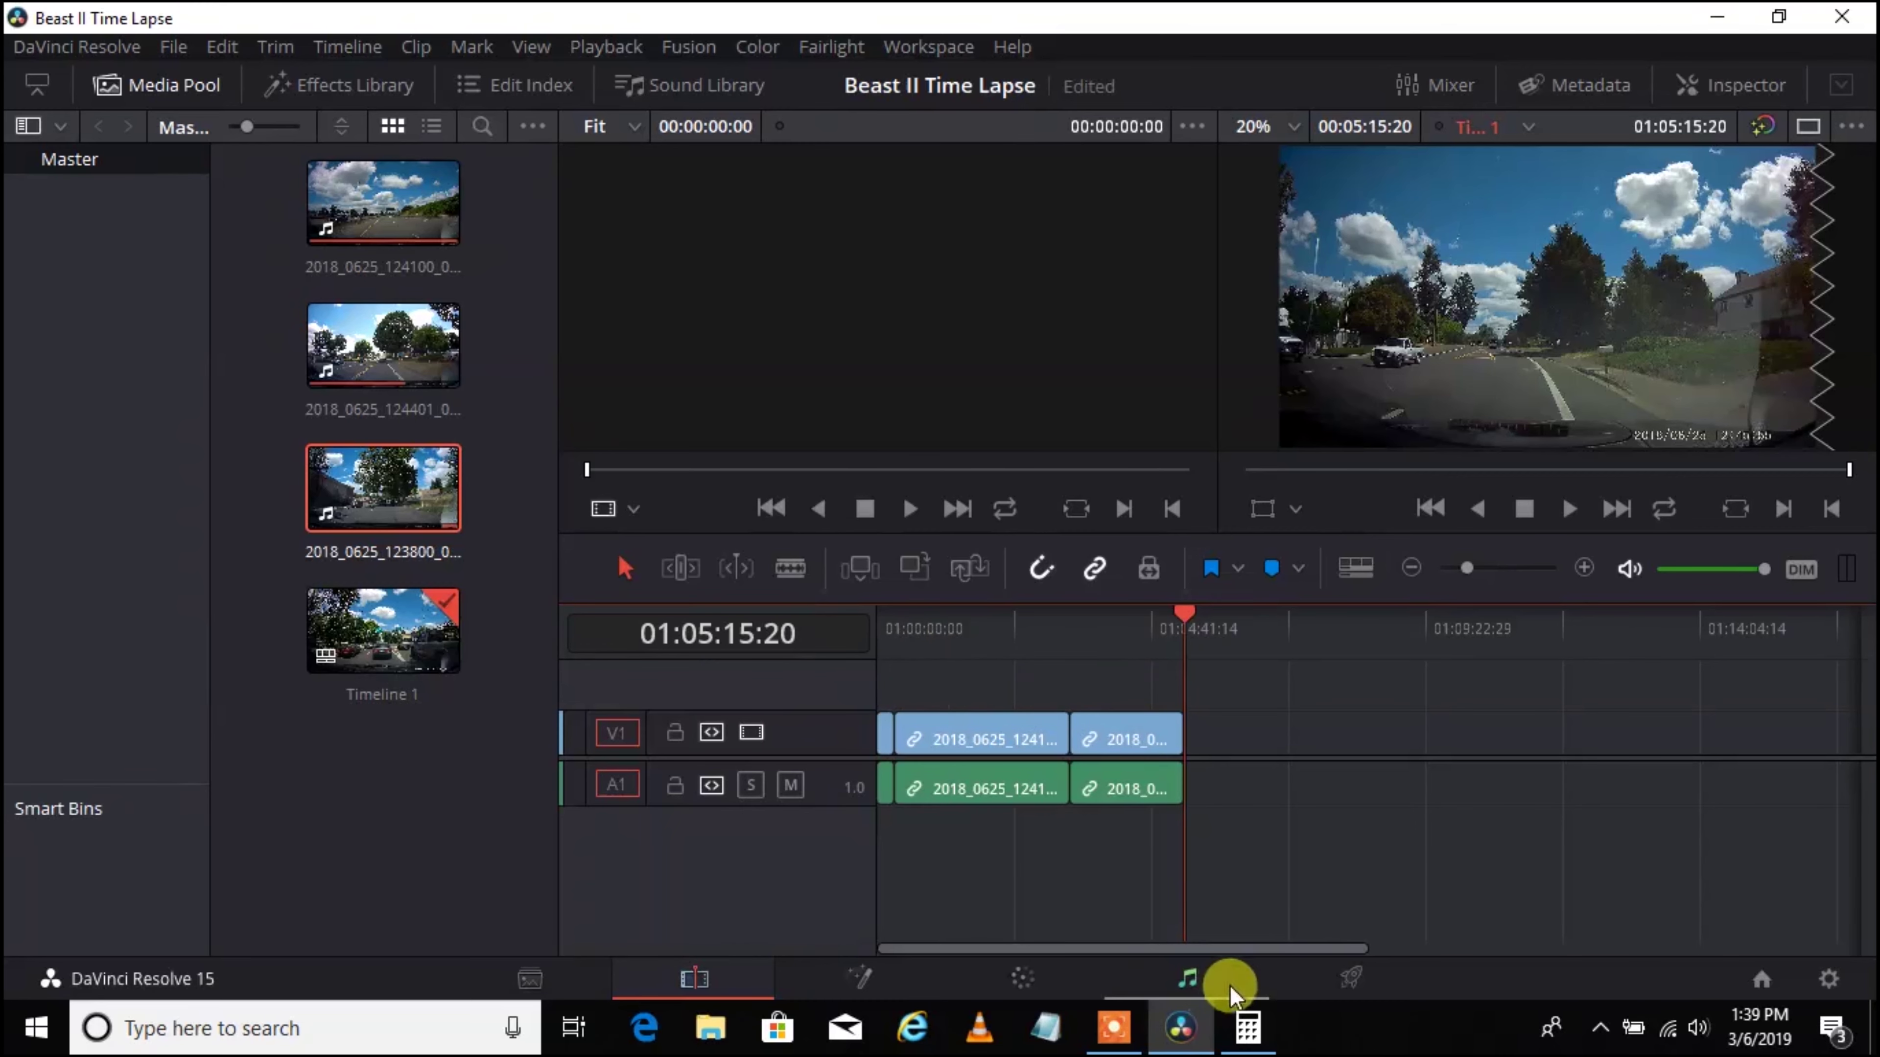
Step: Divide the total seconds by 20 in Calculator and return to DaVinci Resolve
left_click(1248, 1027)
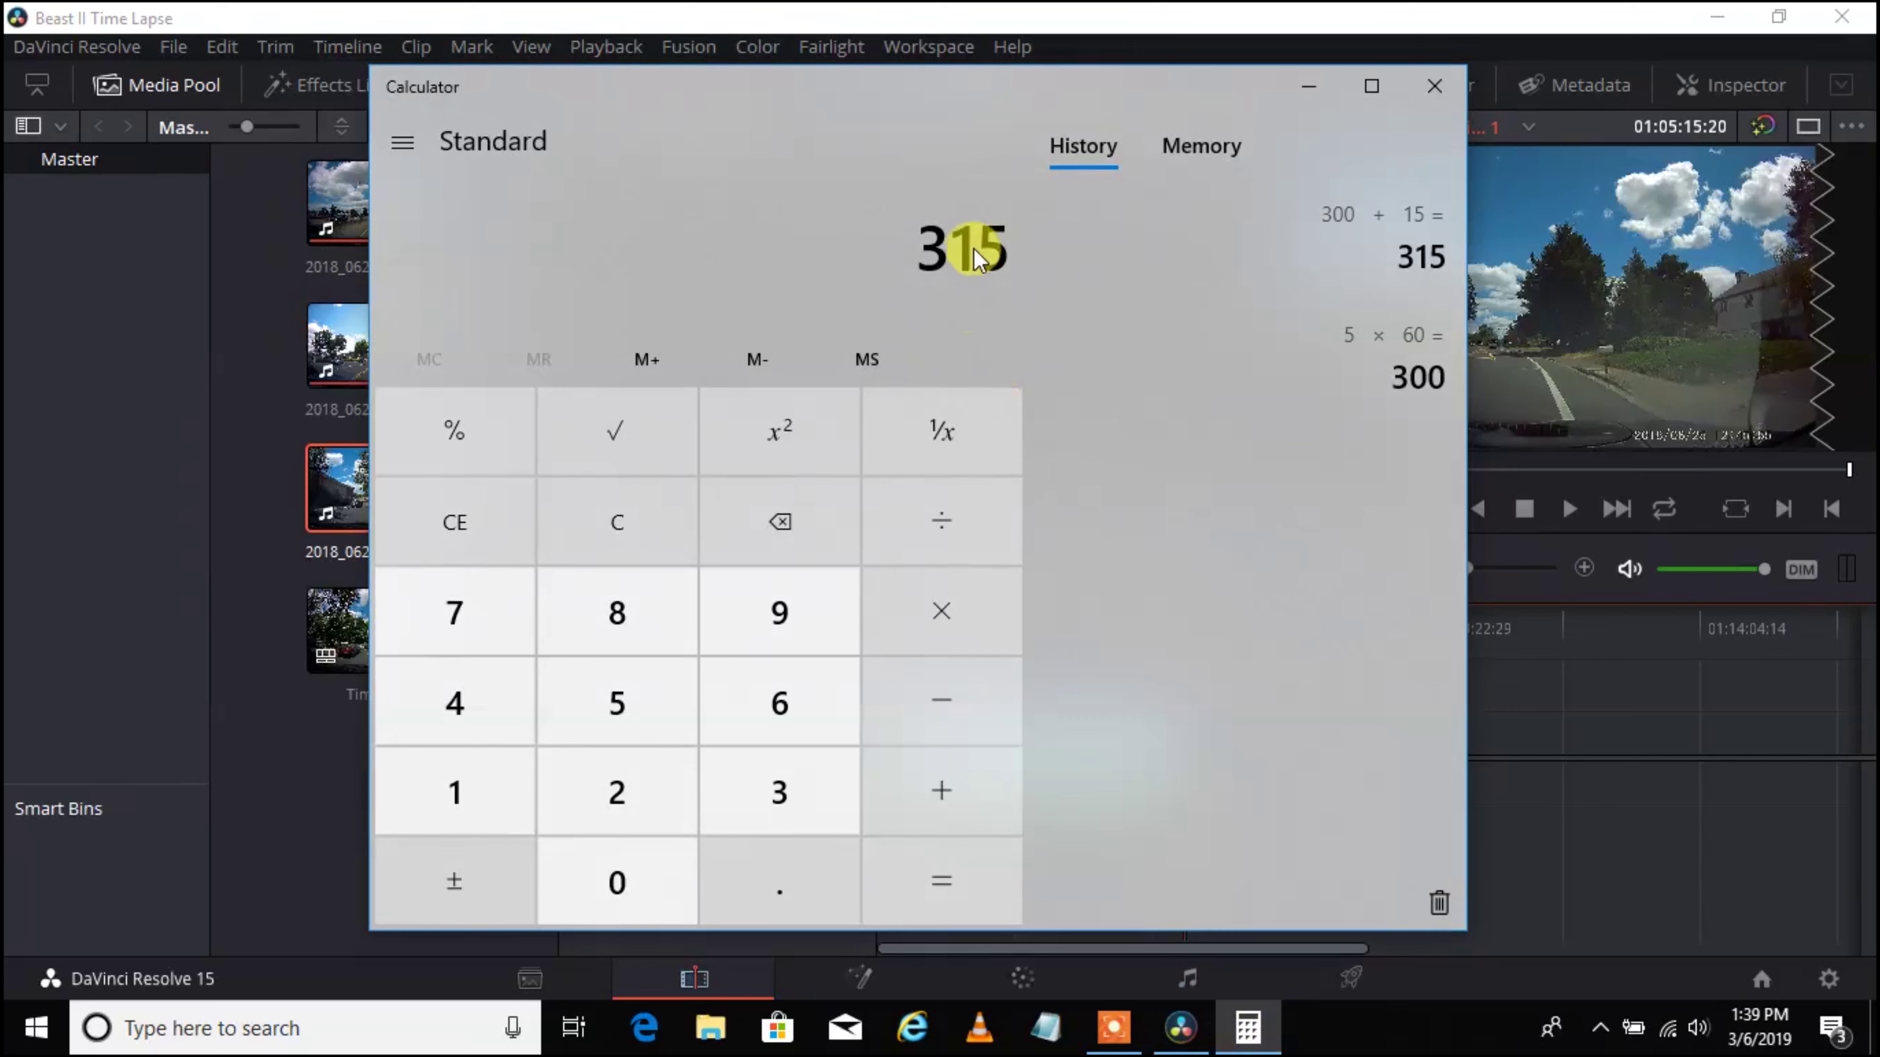
left_click(951, 522)
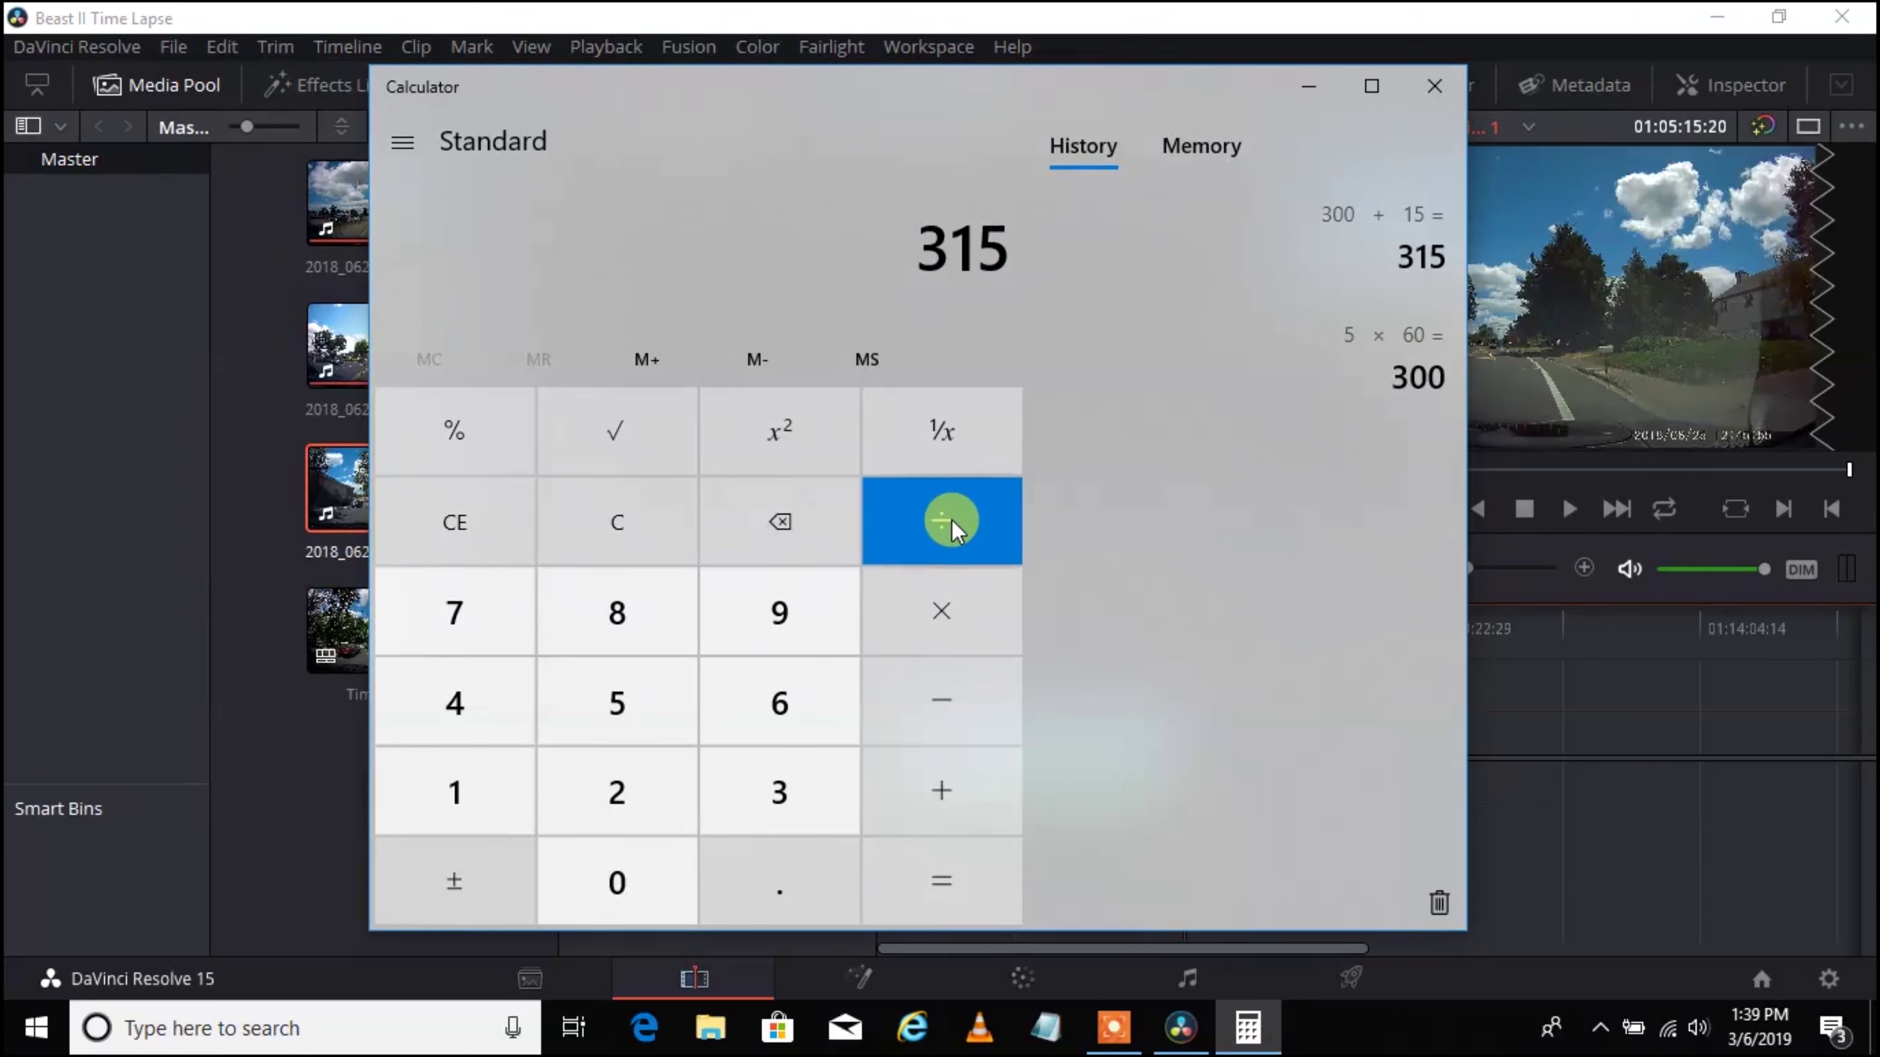
left_click(636, 792)
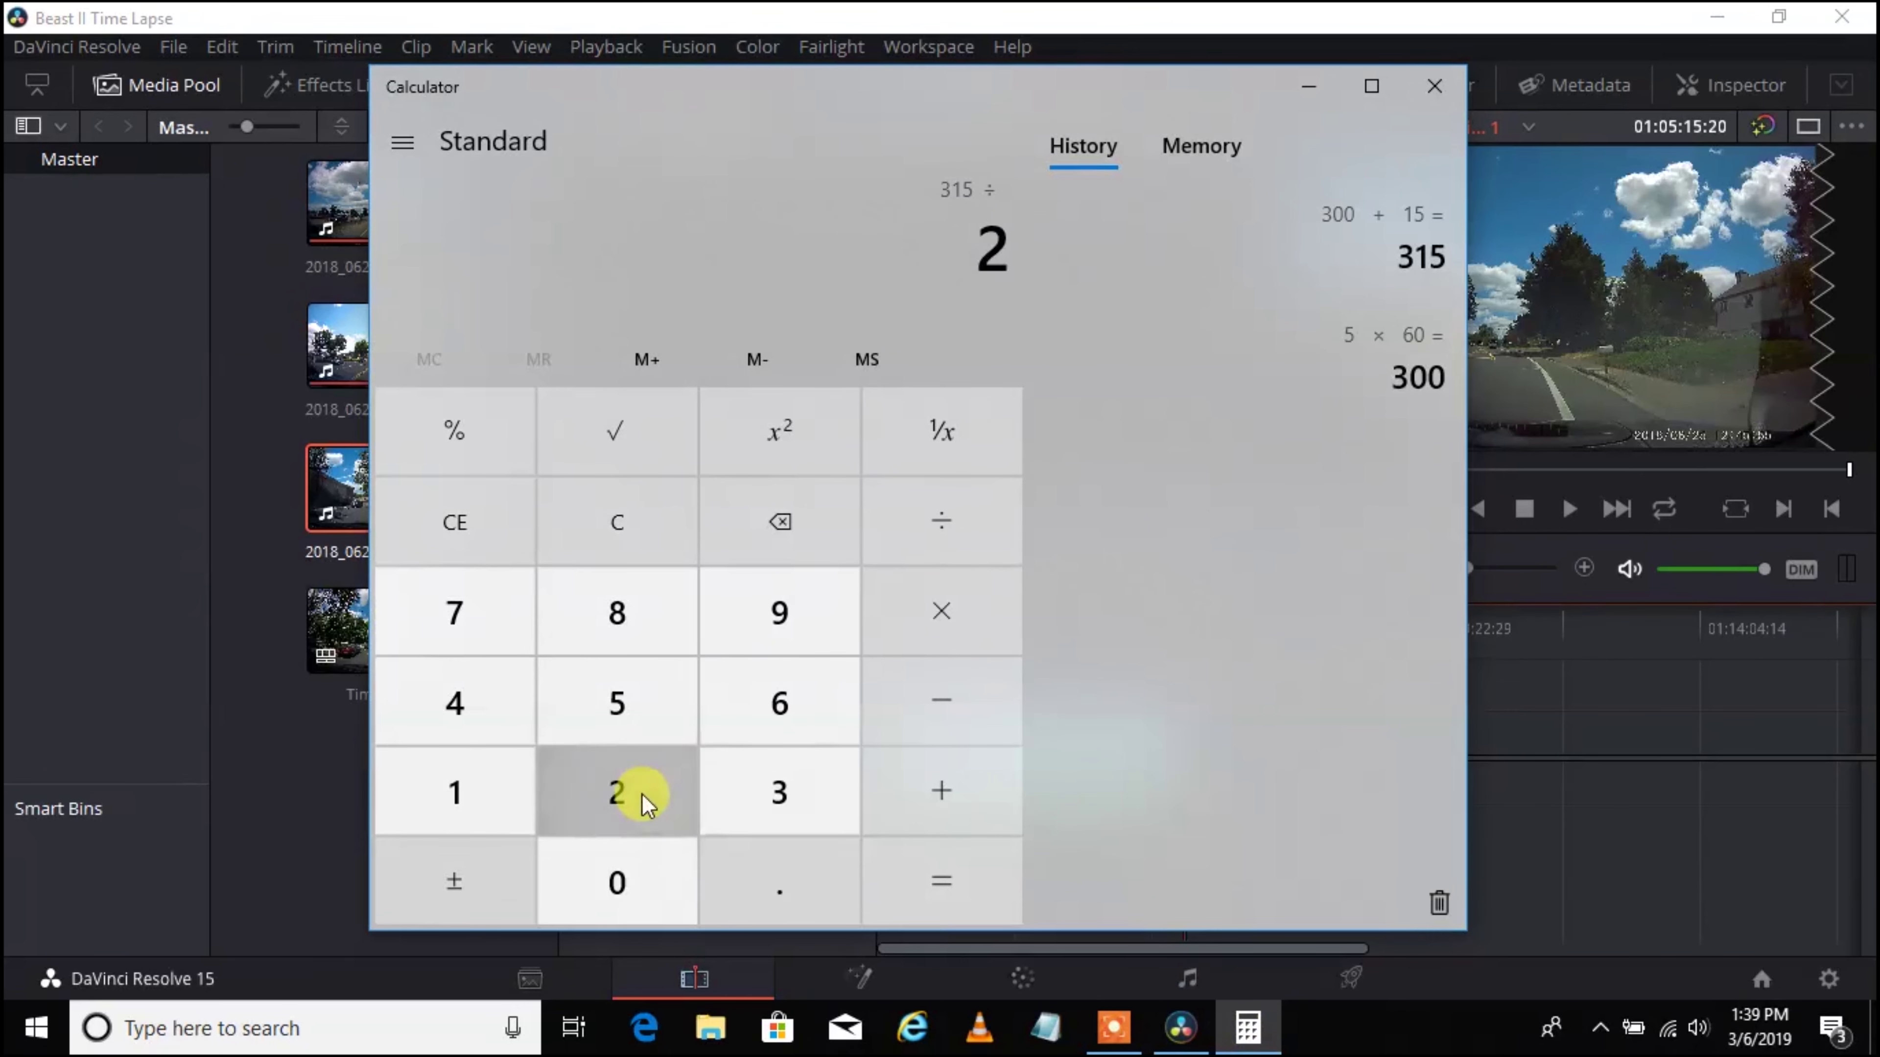
left_click(607, 888)
left_click(921, 877)
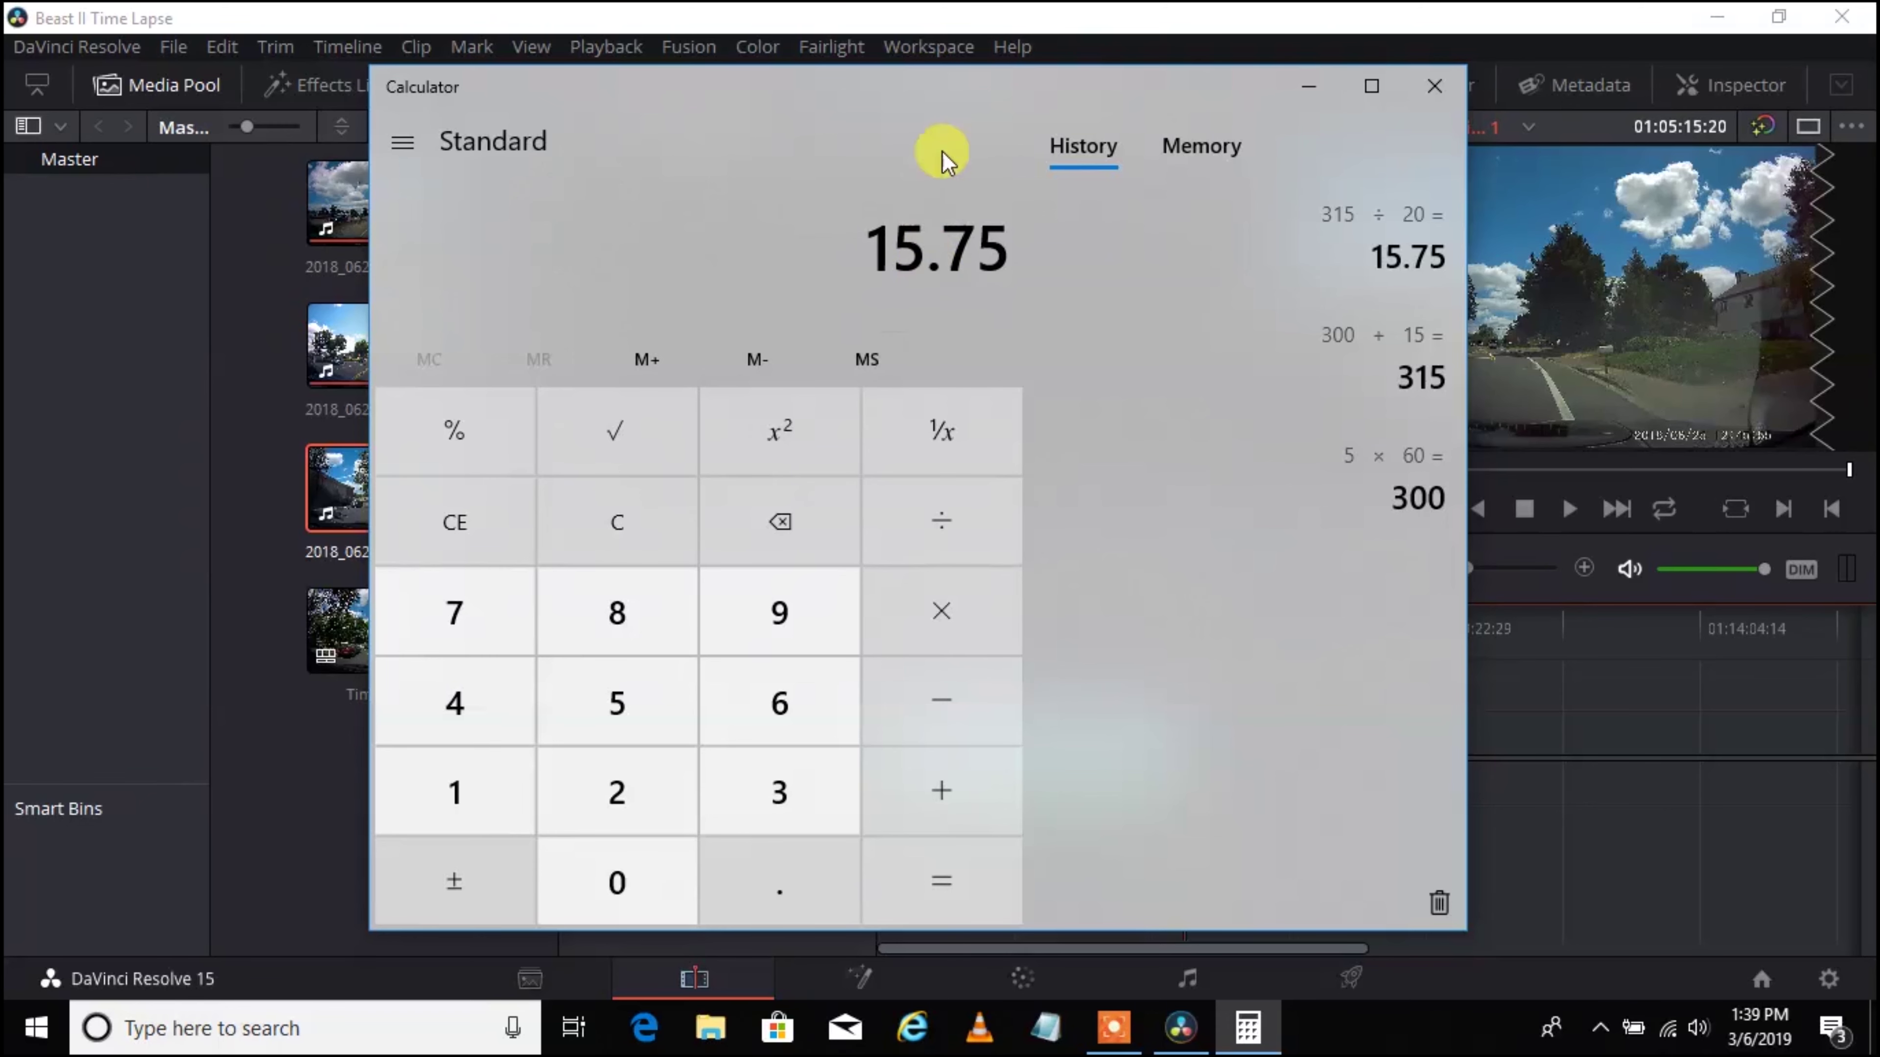
left_click(999, 14)
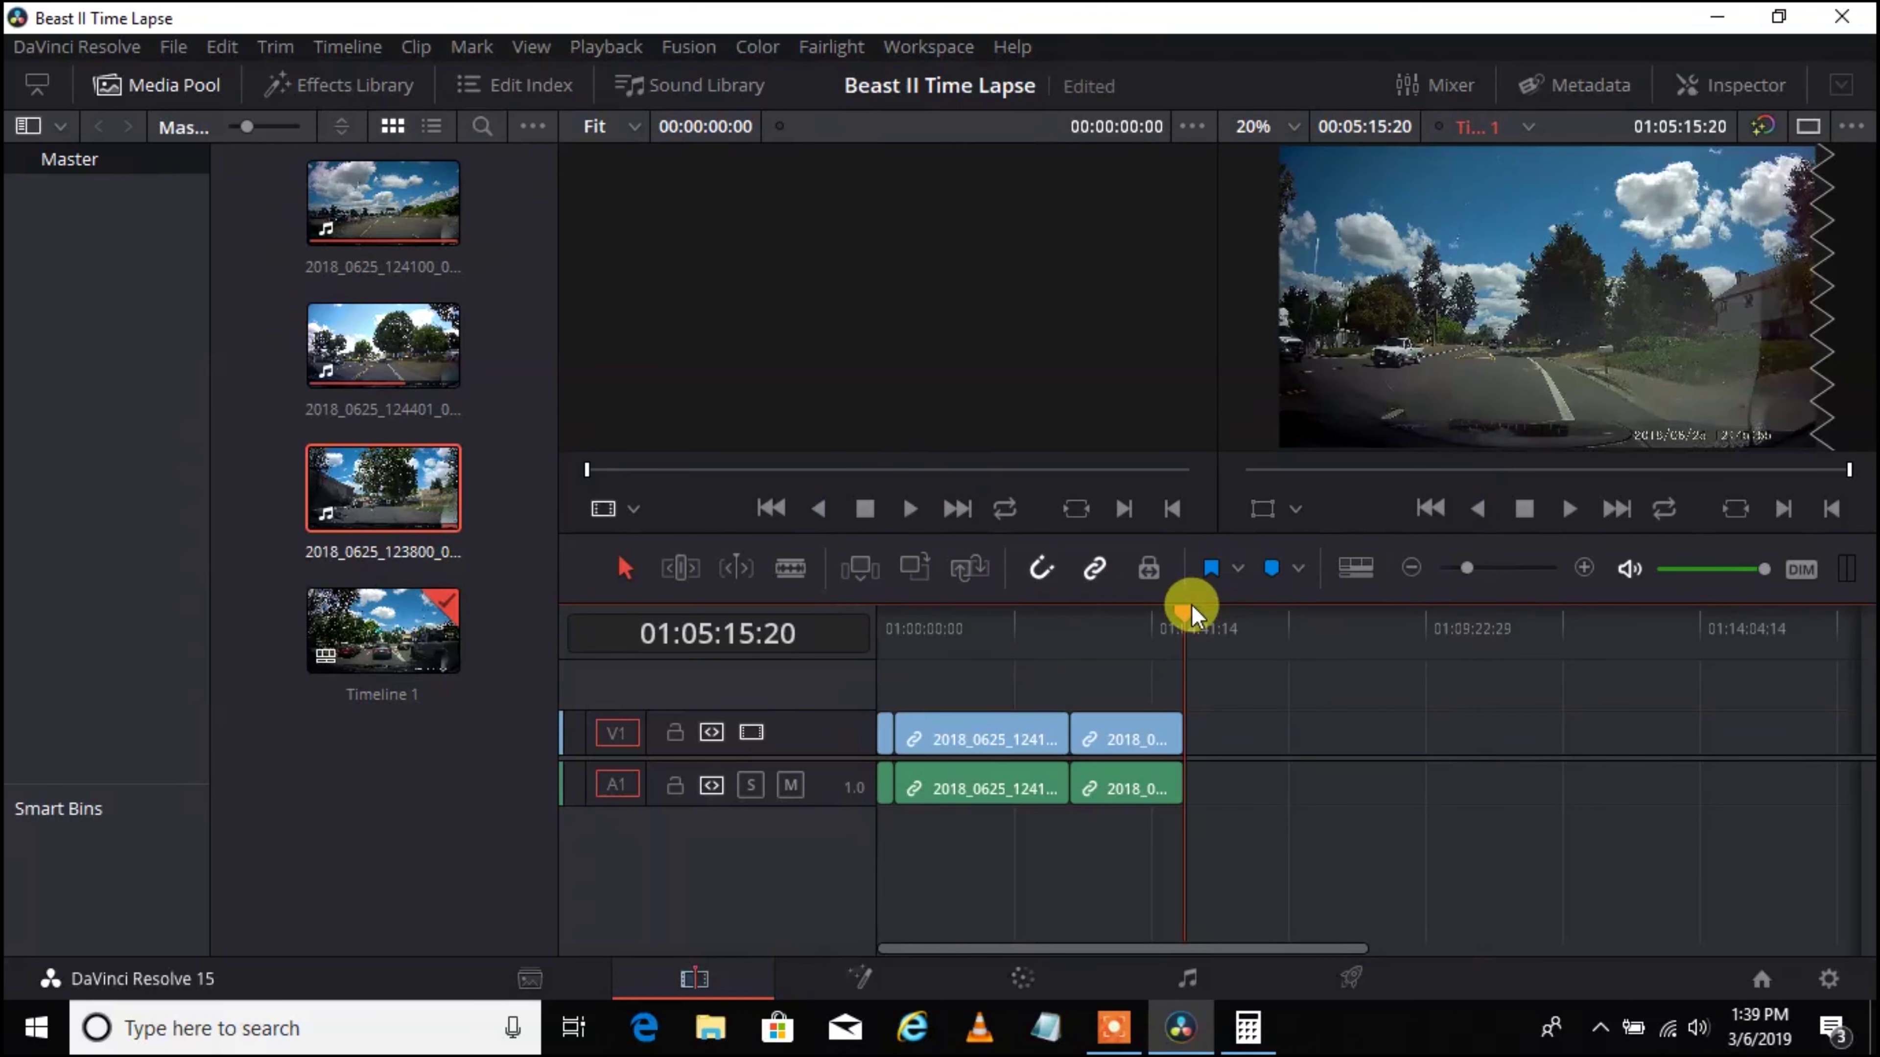
left_click_drag(1187, 607, 992, 622)
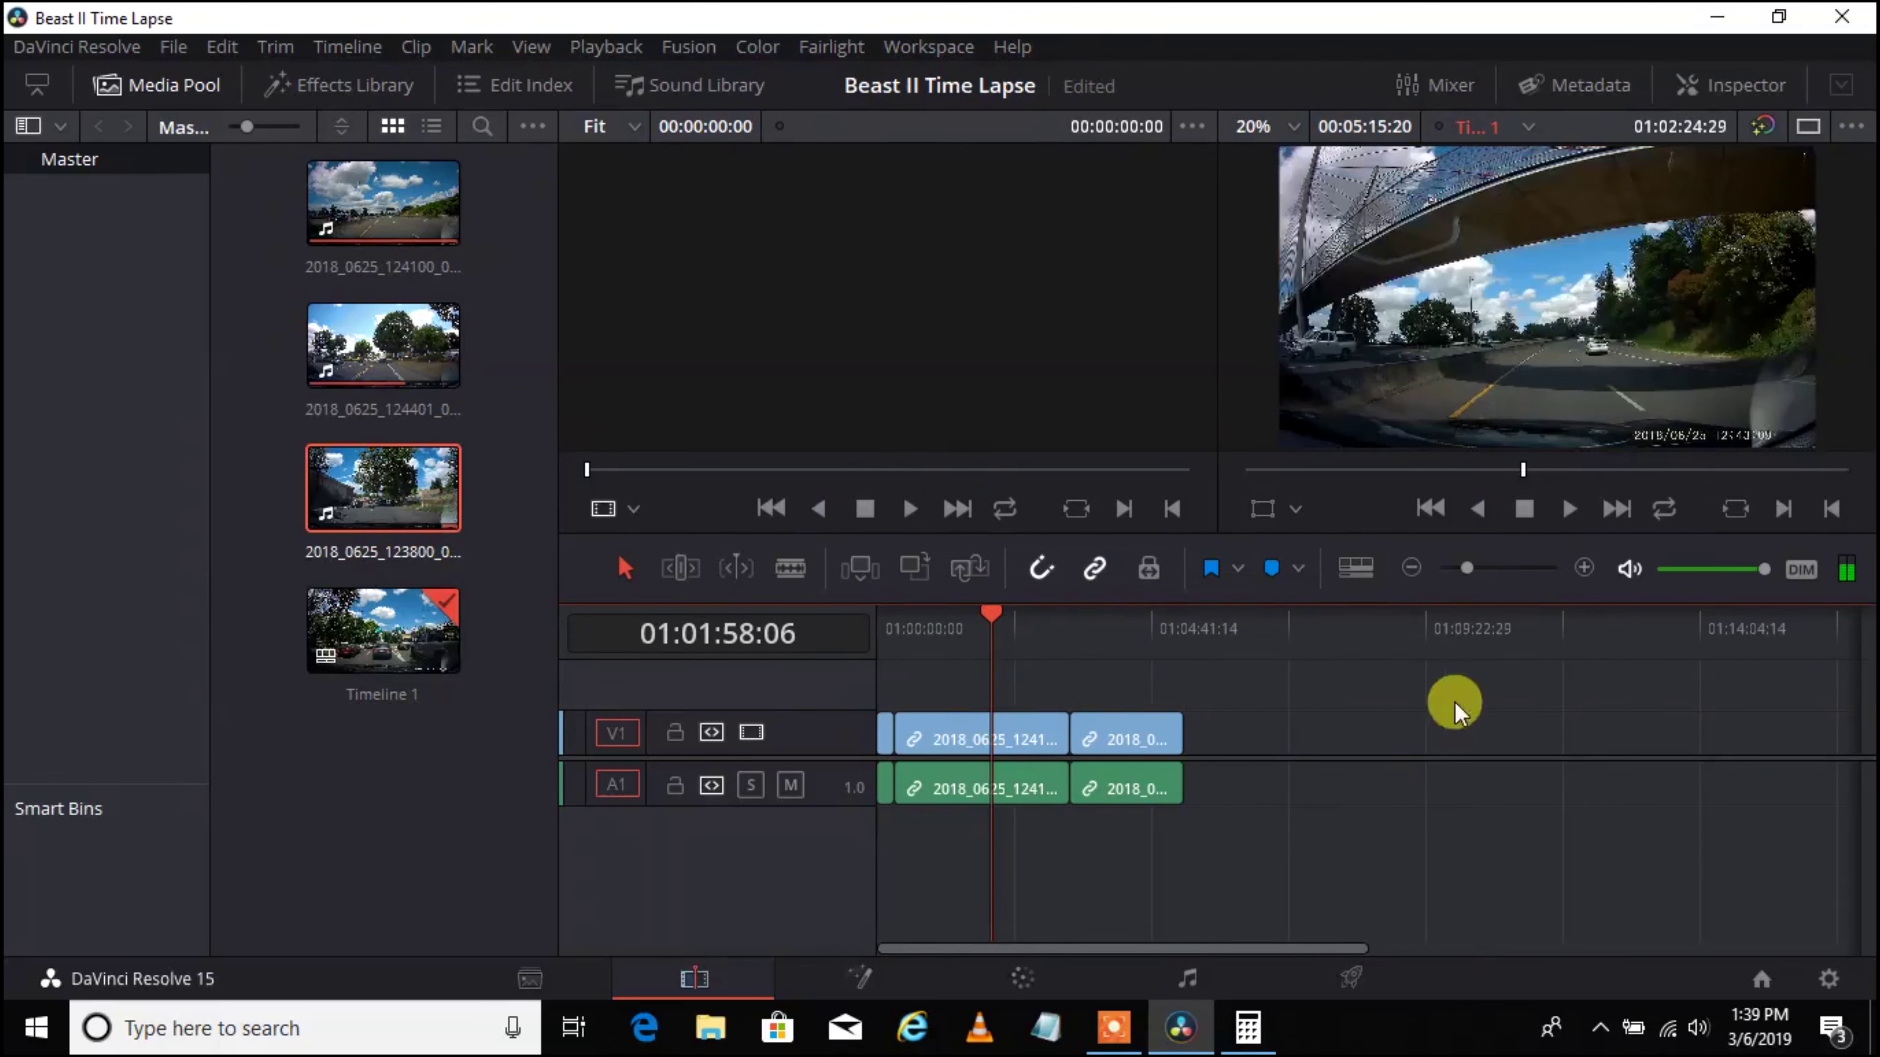
left_click(961, 726)
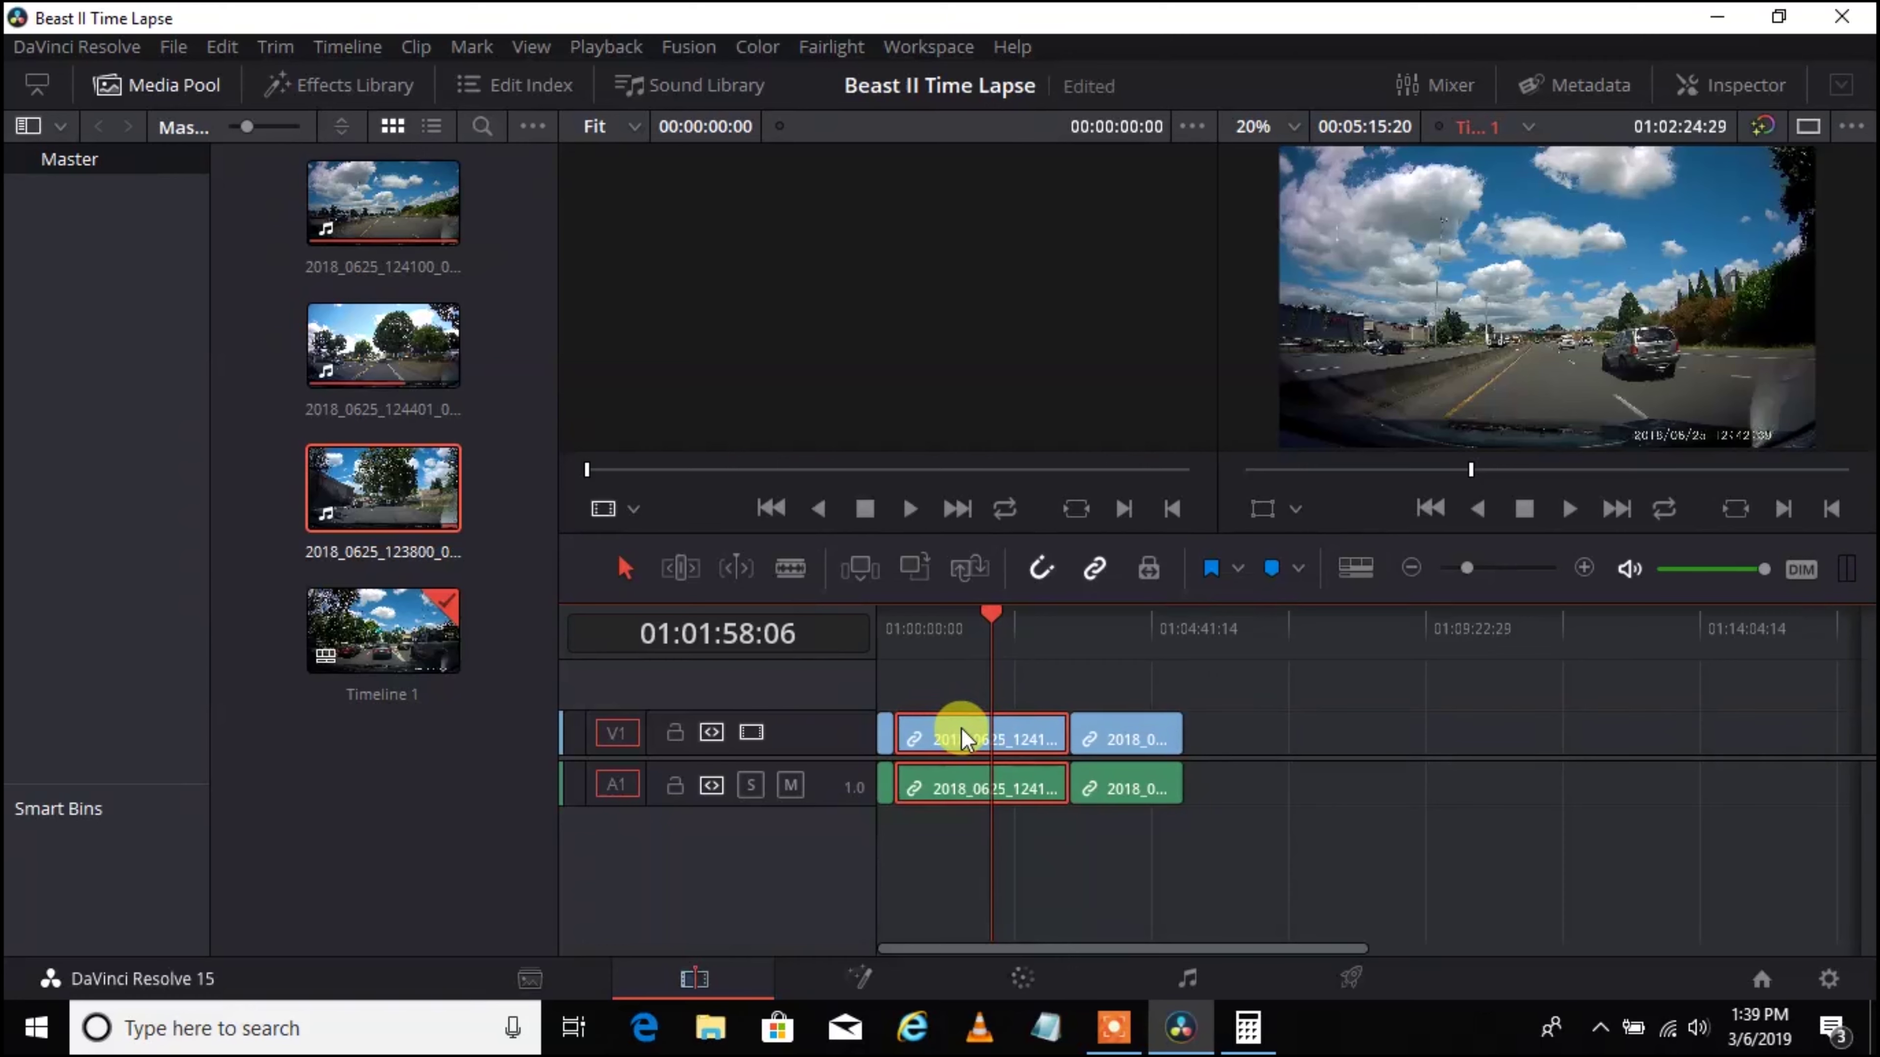
right_click(960, 727)
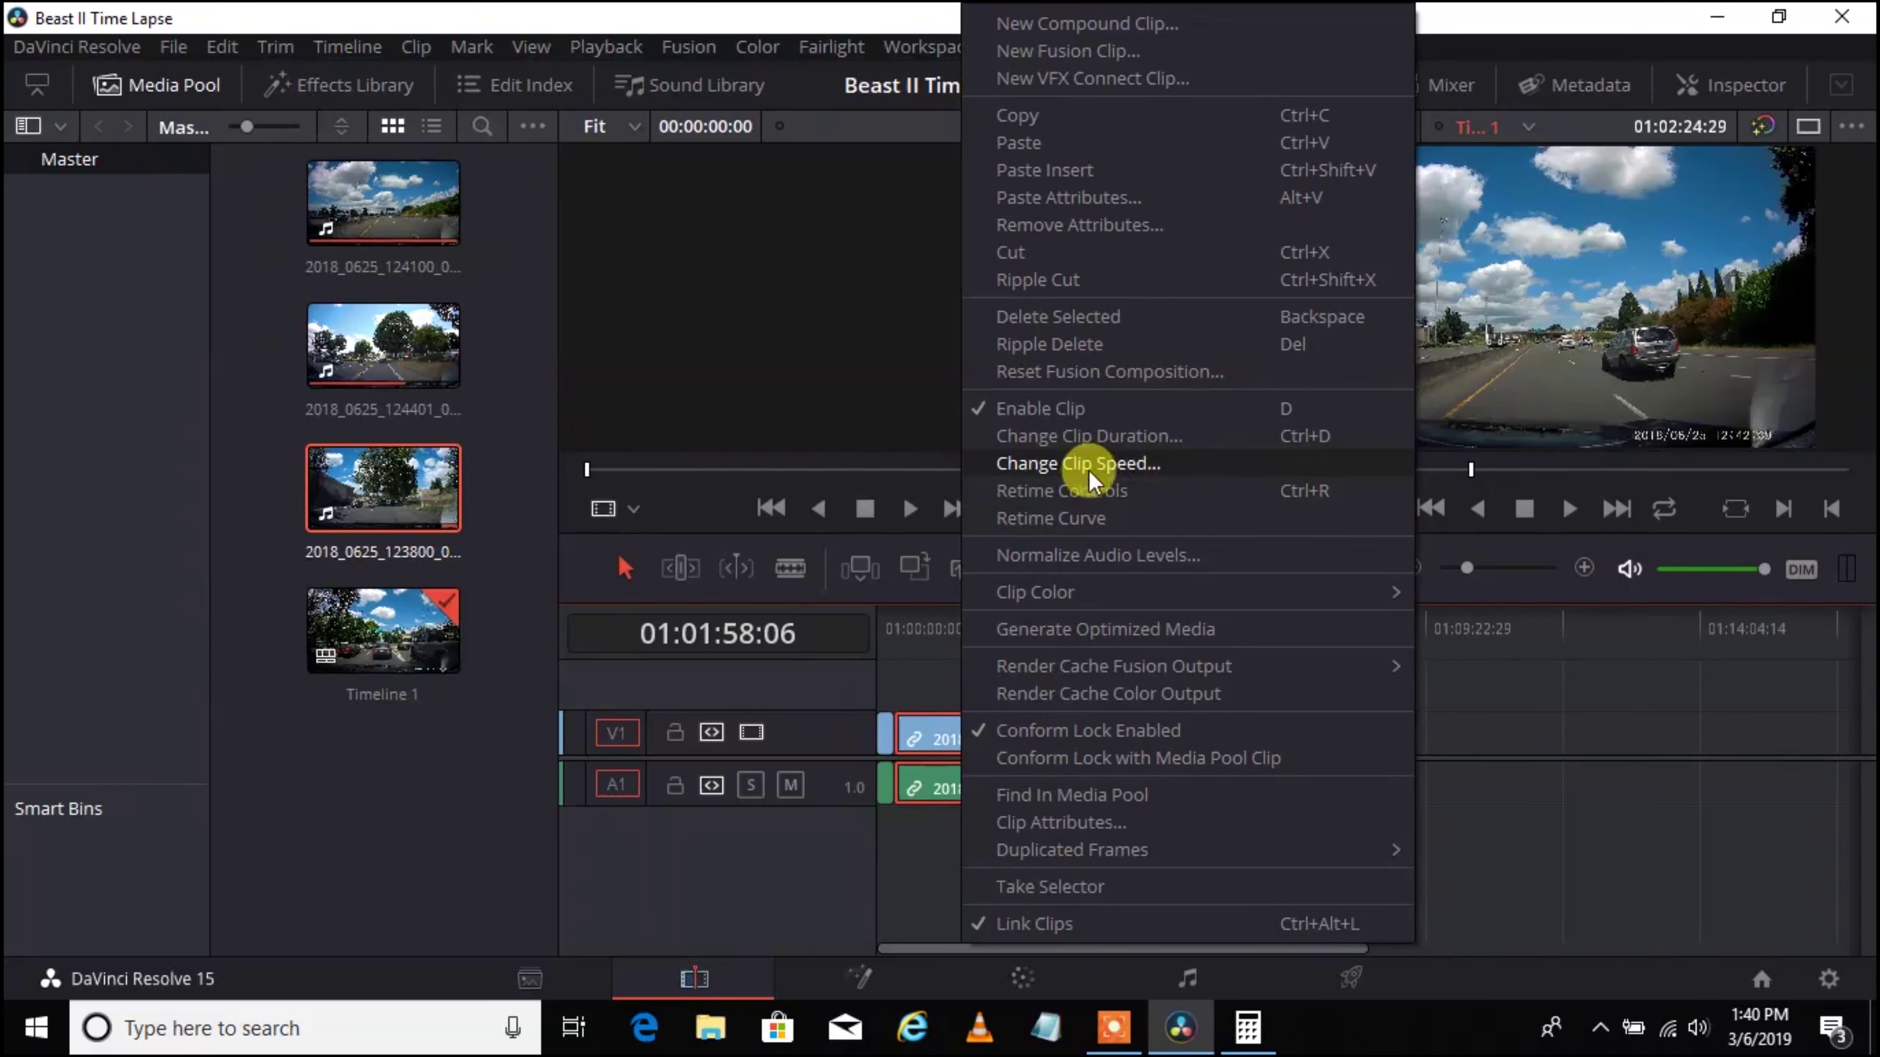
left_click(1197, 460)
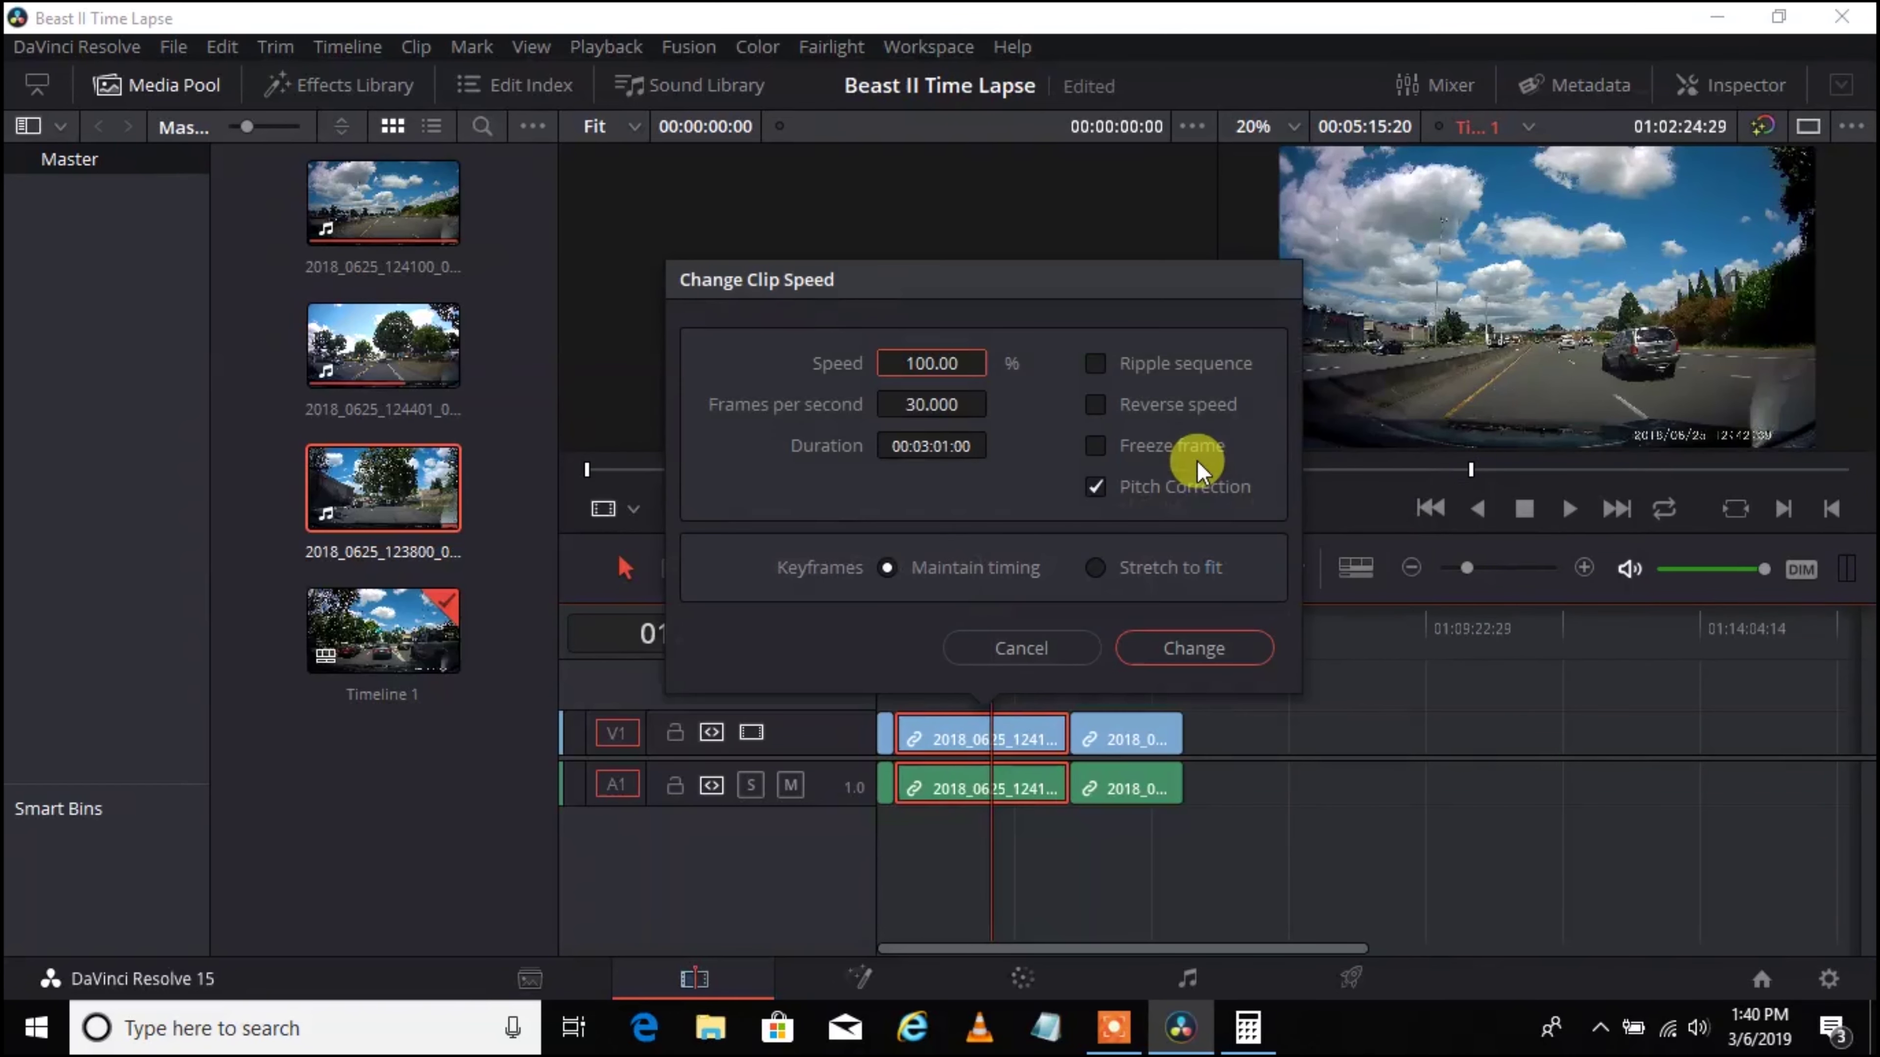
mouse_move(933, 377)
left_mouse_down()
mouse_move(891, 377)
mouse_move(985, 377)
mouse_move(878, 377)
mouse_move(991, 377)
mouse_move(916, 363)
mouse_move(876, 424)
mouse_move(938, 379)
left_mouse_up()
left_click(937, 379)
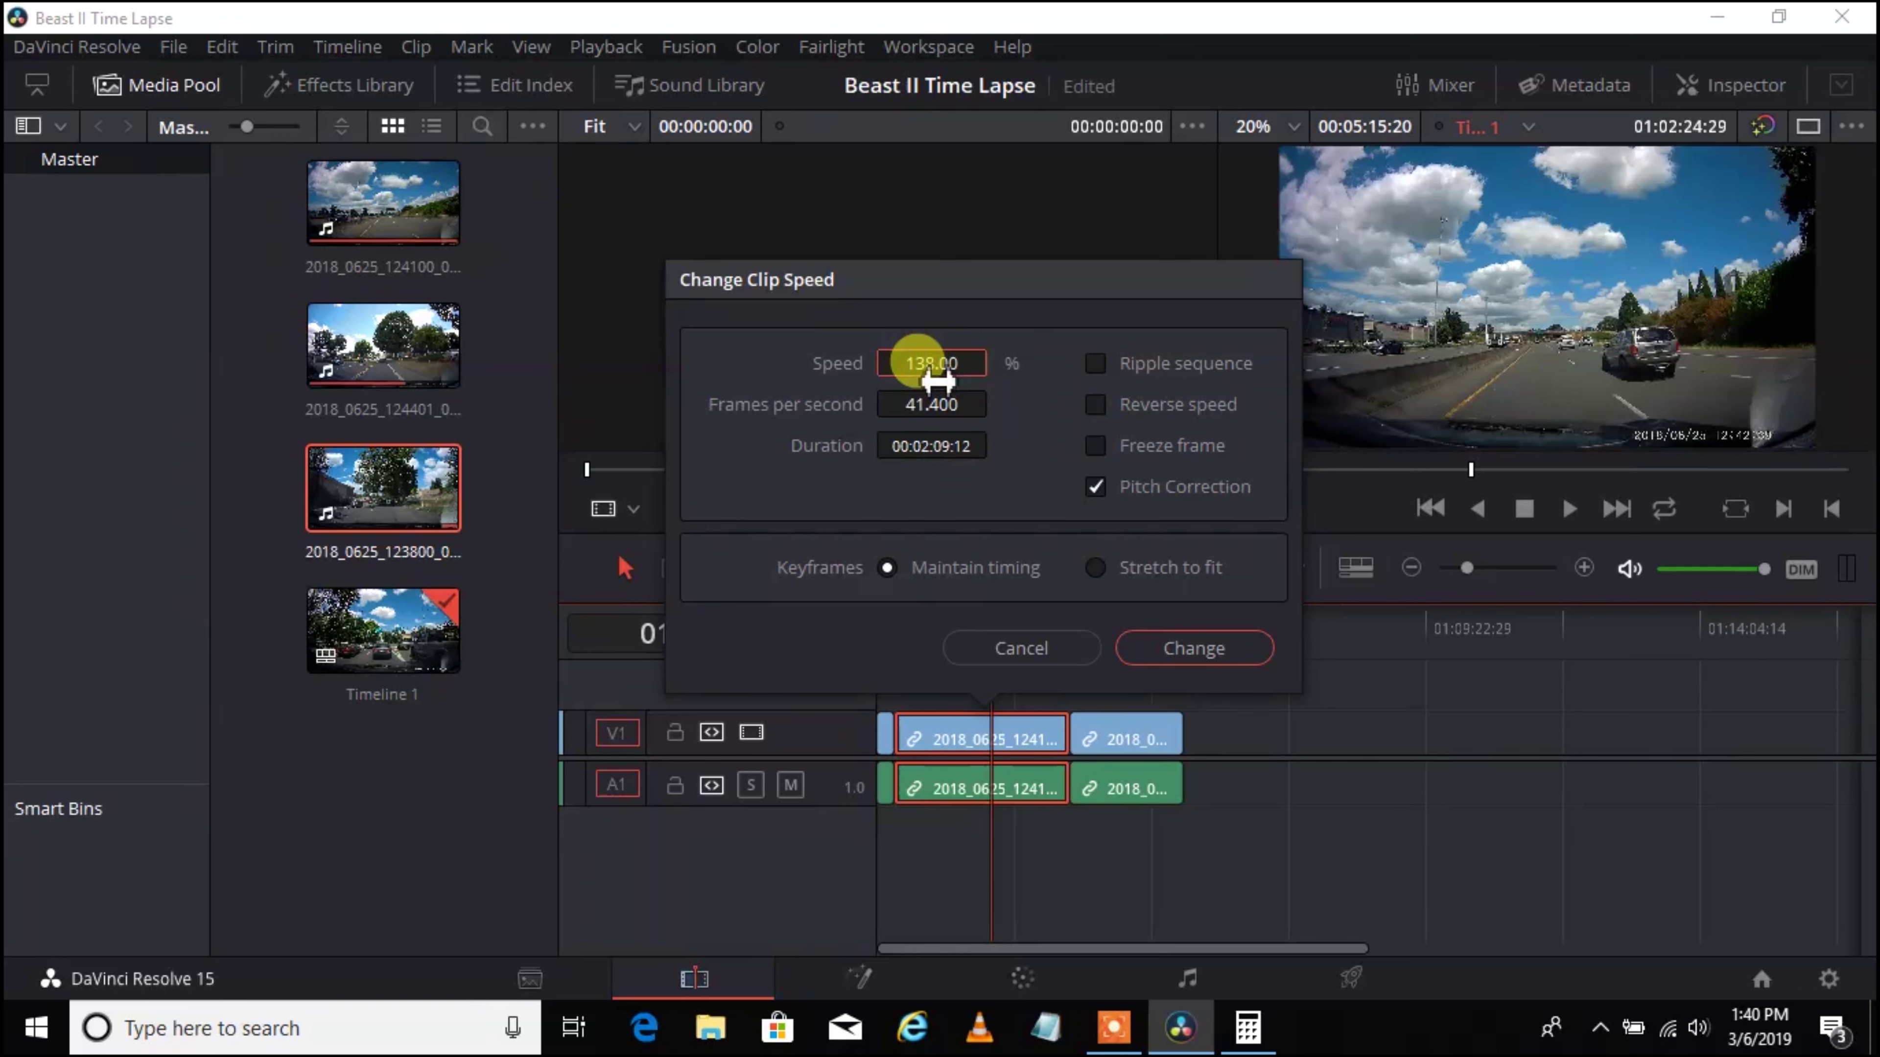
left_click(934, 367)
type("15")
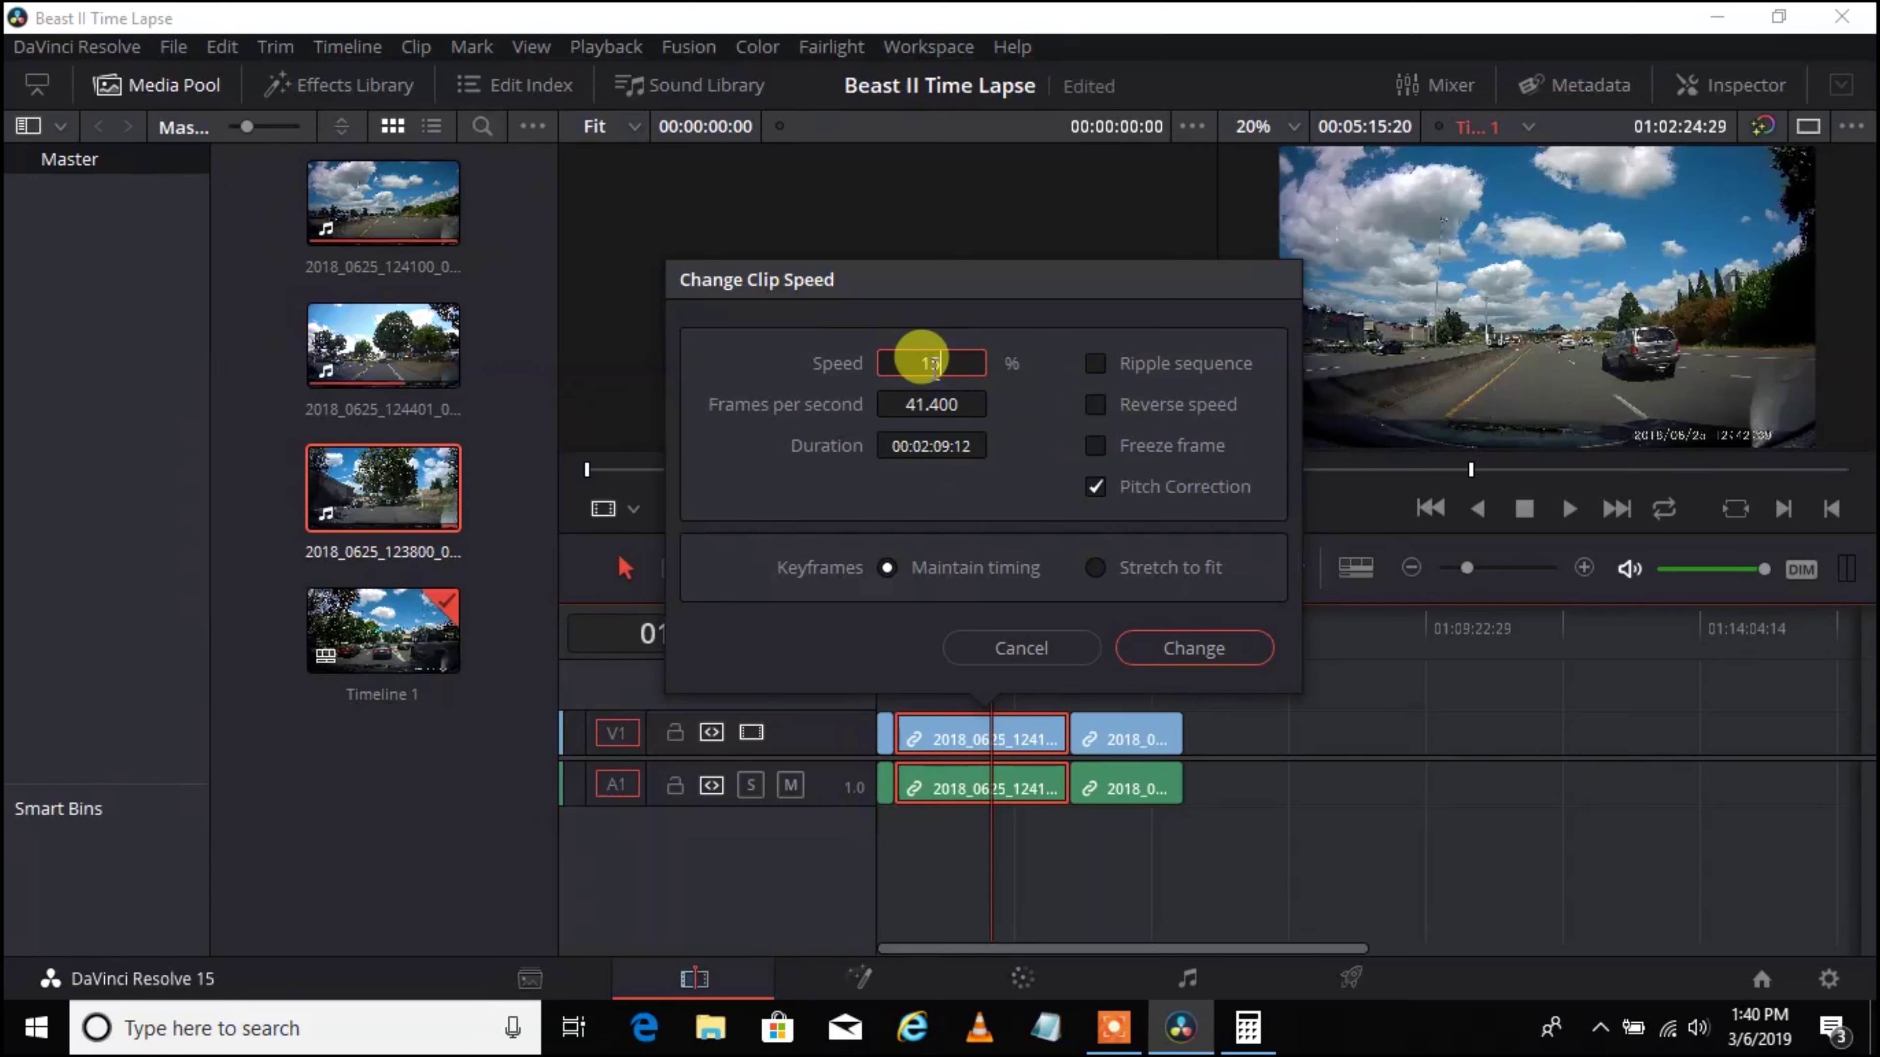
type("75")
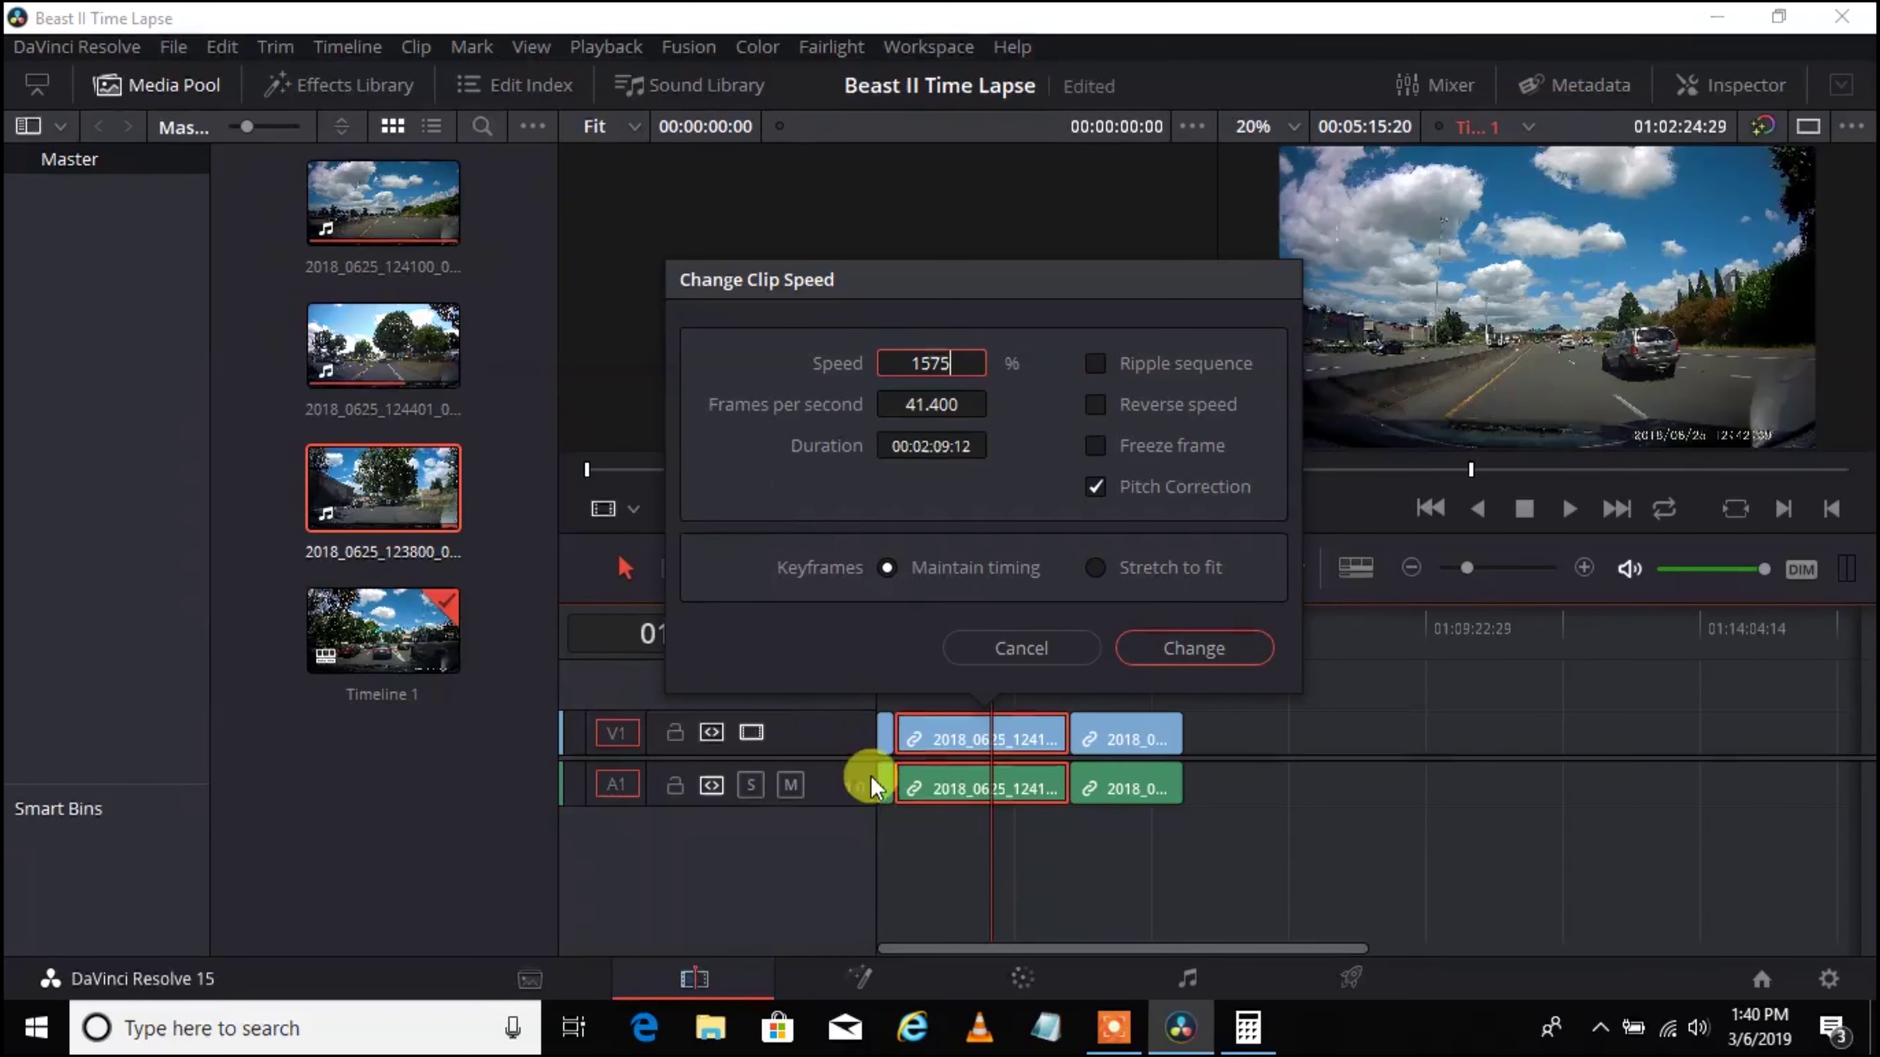
left_click(1247, 1028)
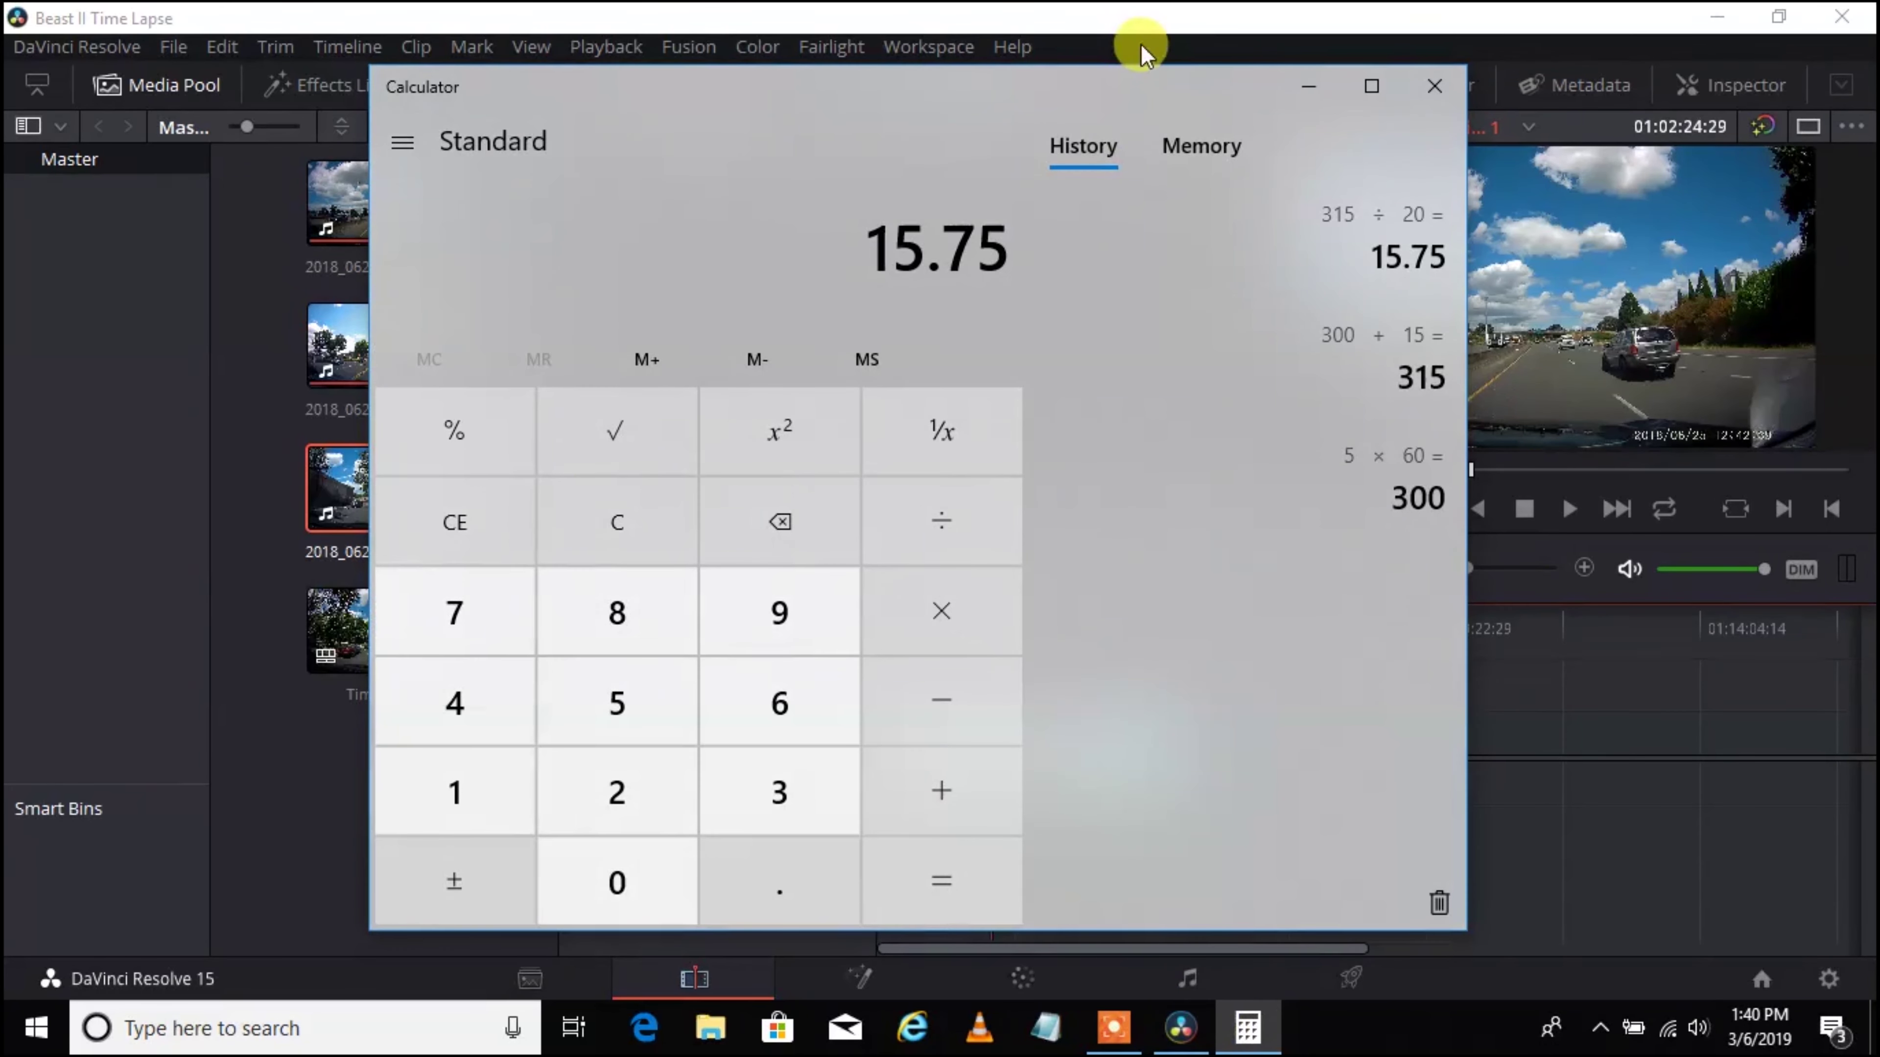
left_click(1133, 13)
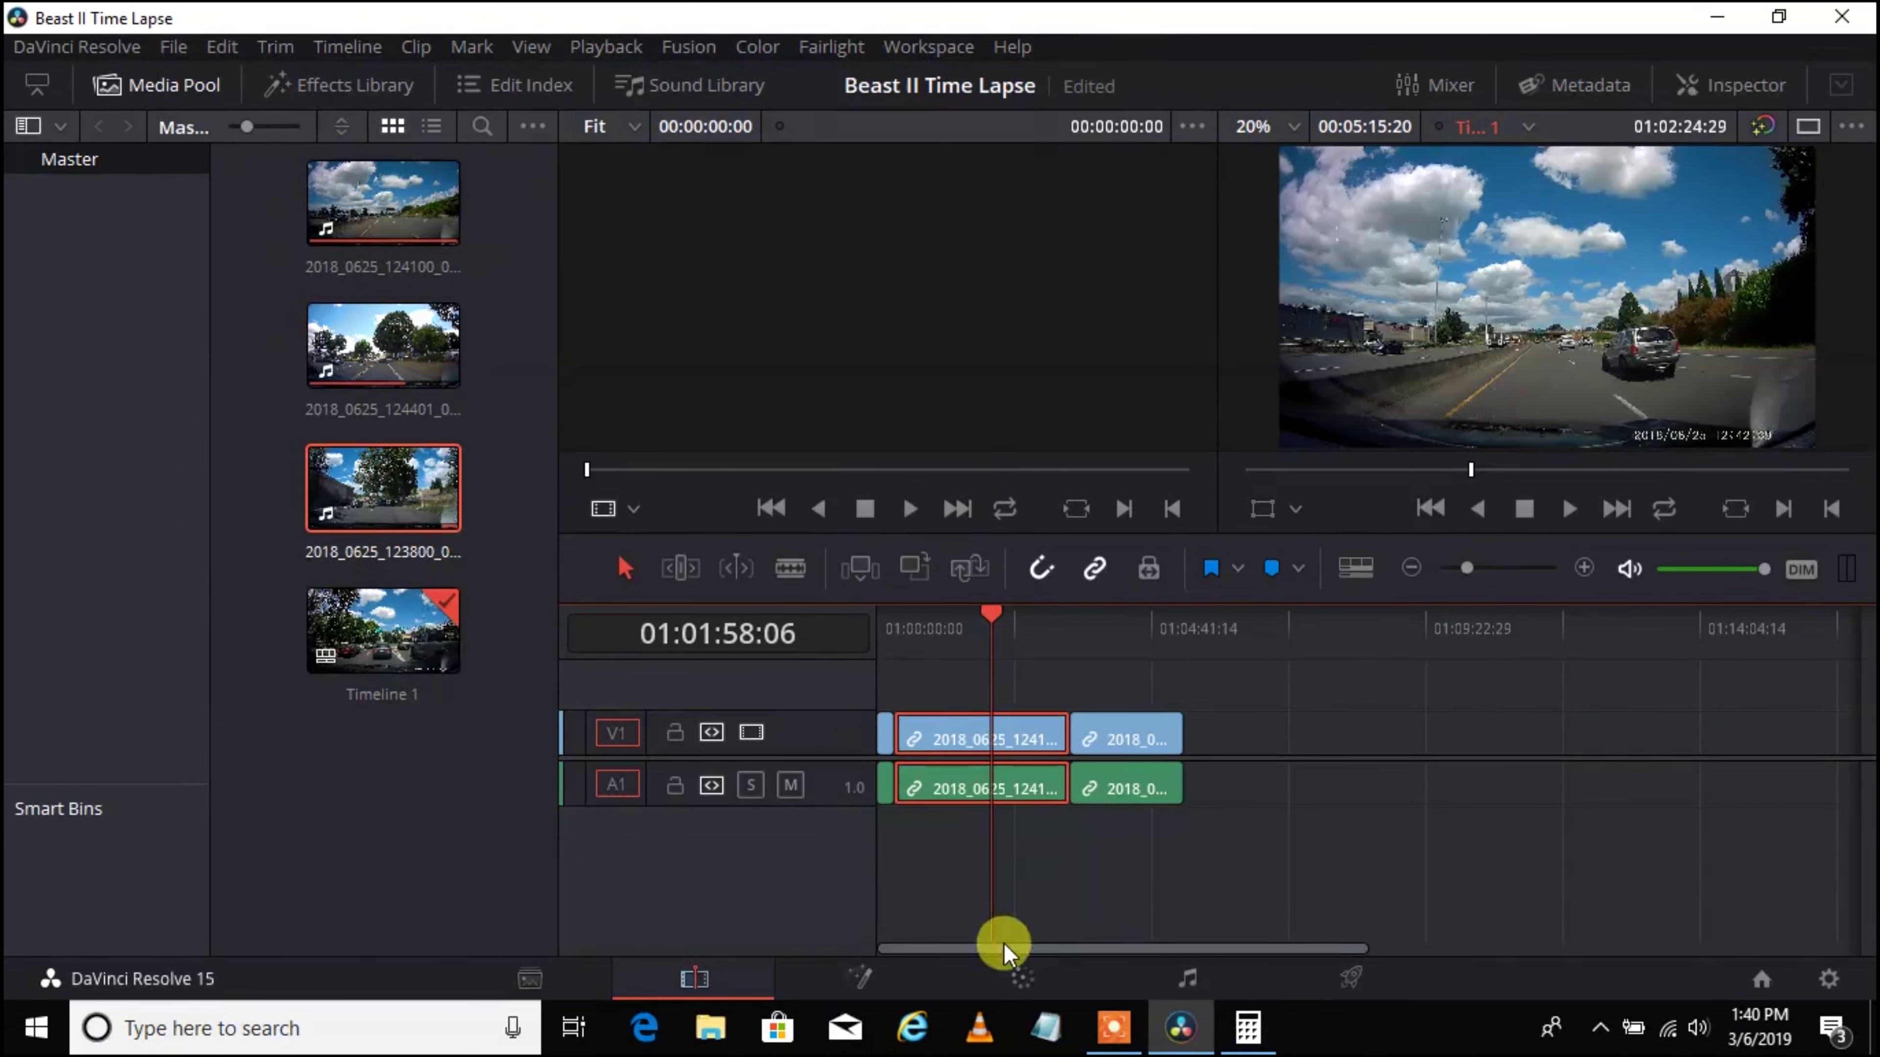
Step: Set the middle clip's speed to 1575% and apply the change
right_click(1005, 743)
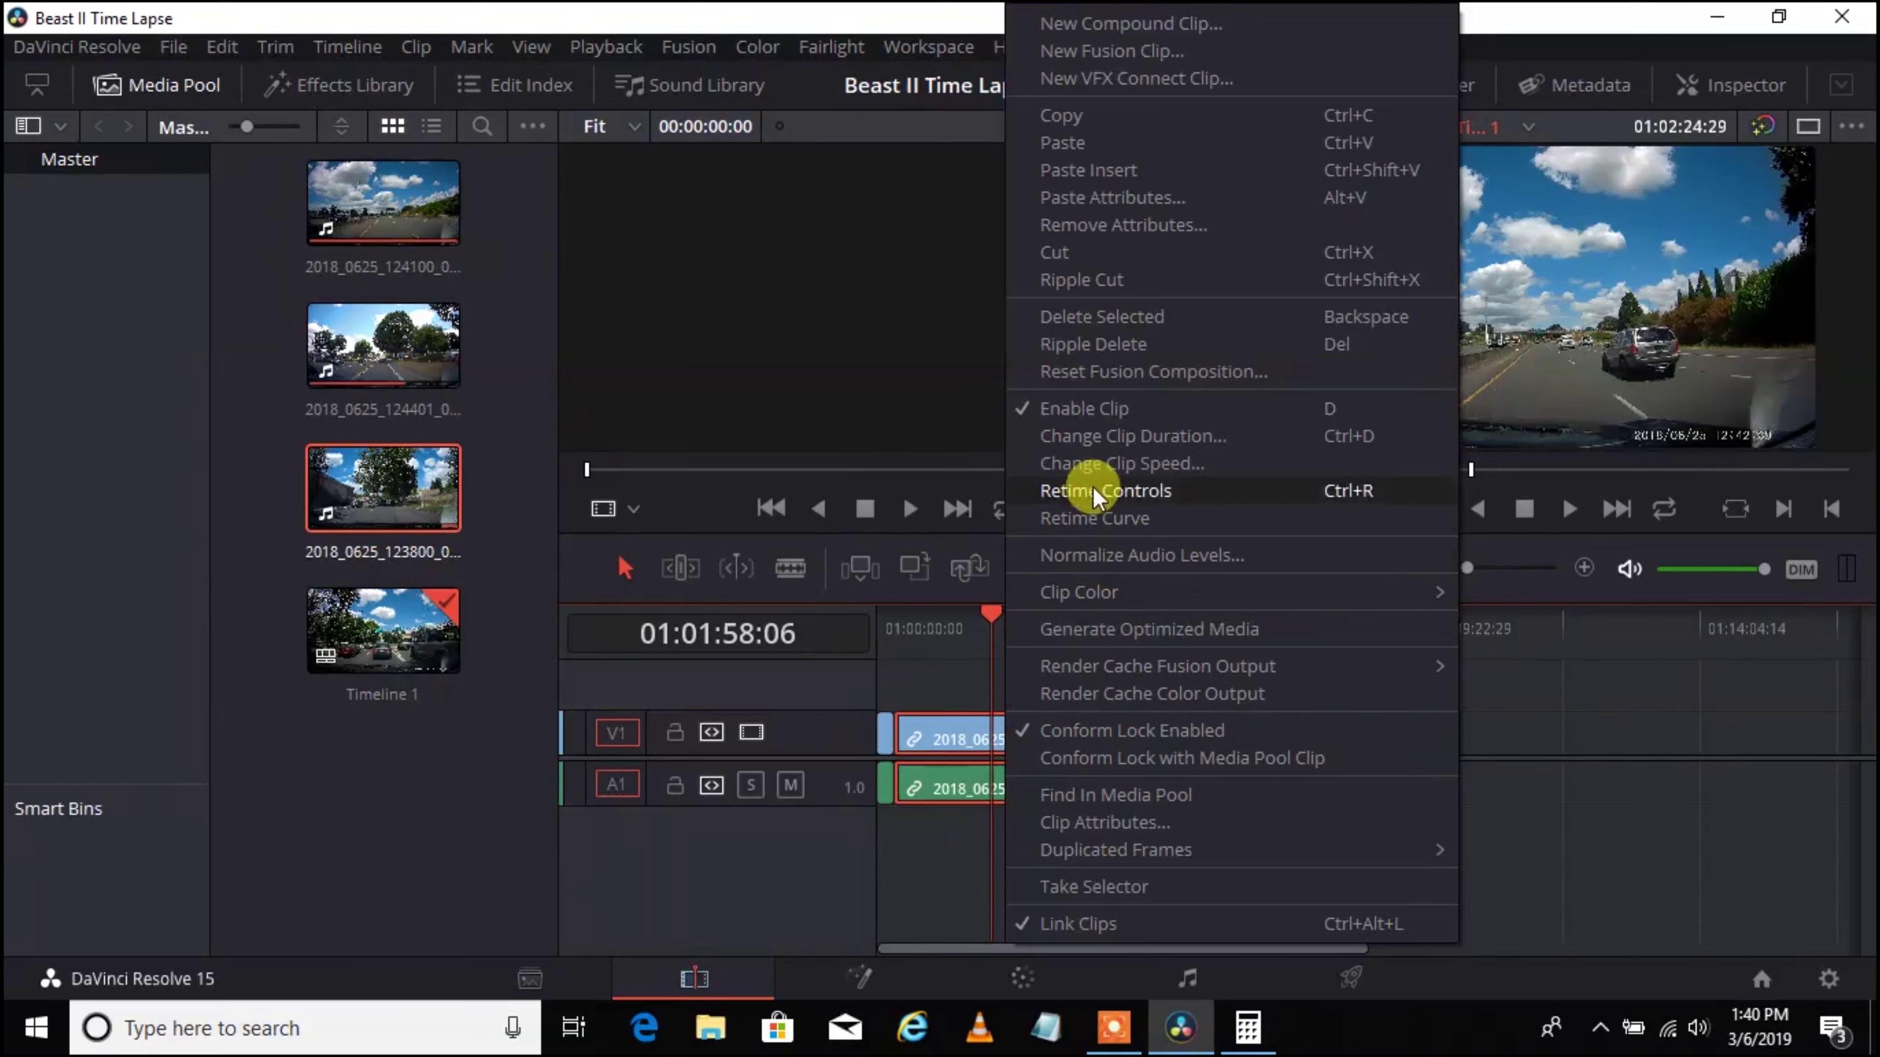
left_click(1098, 464)
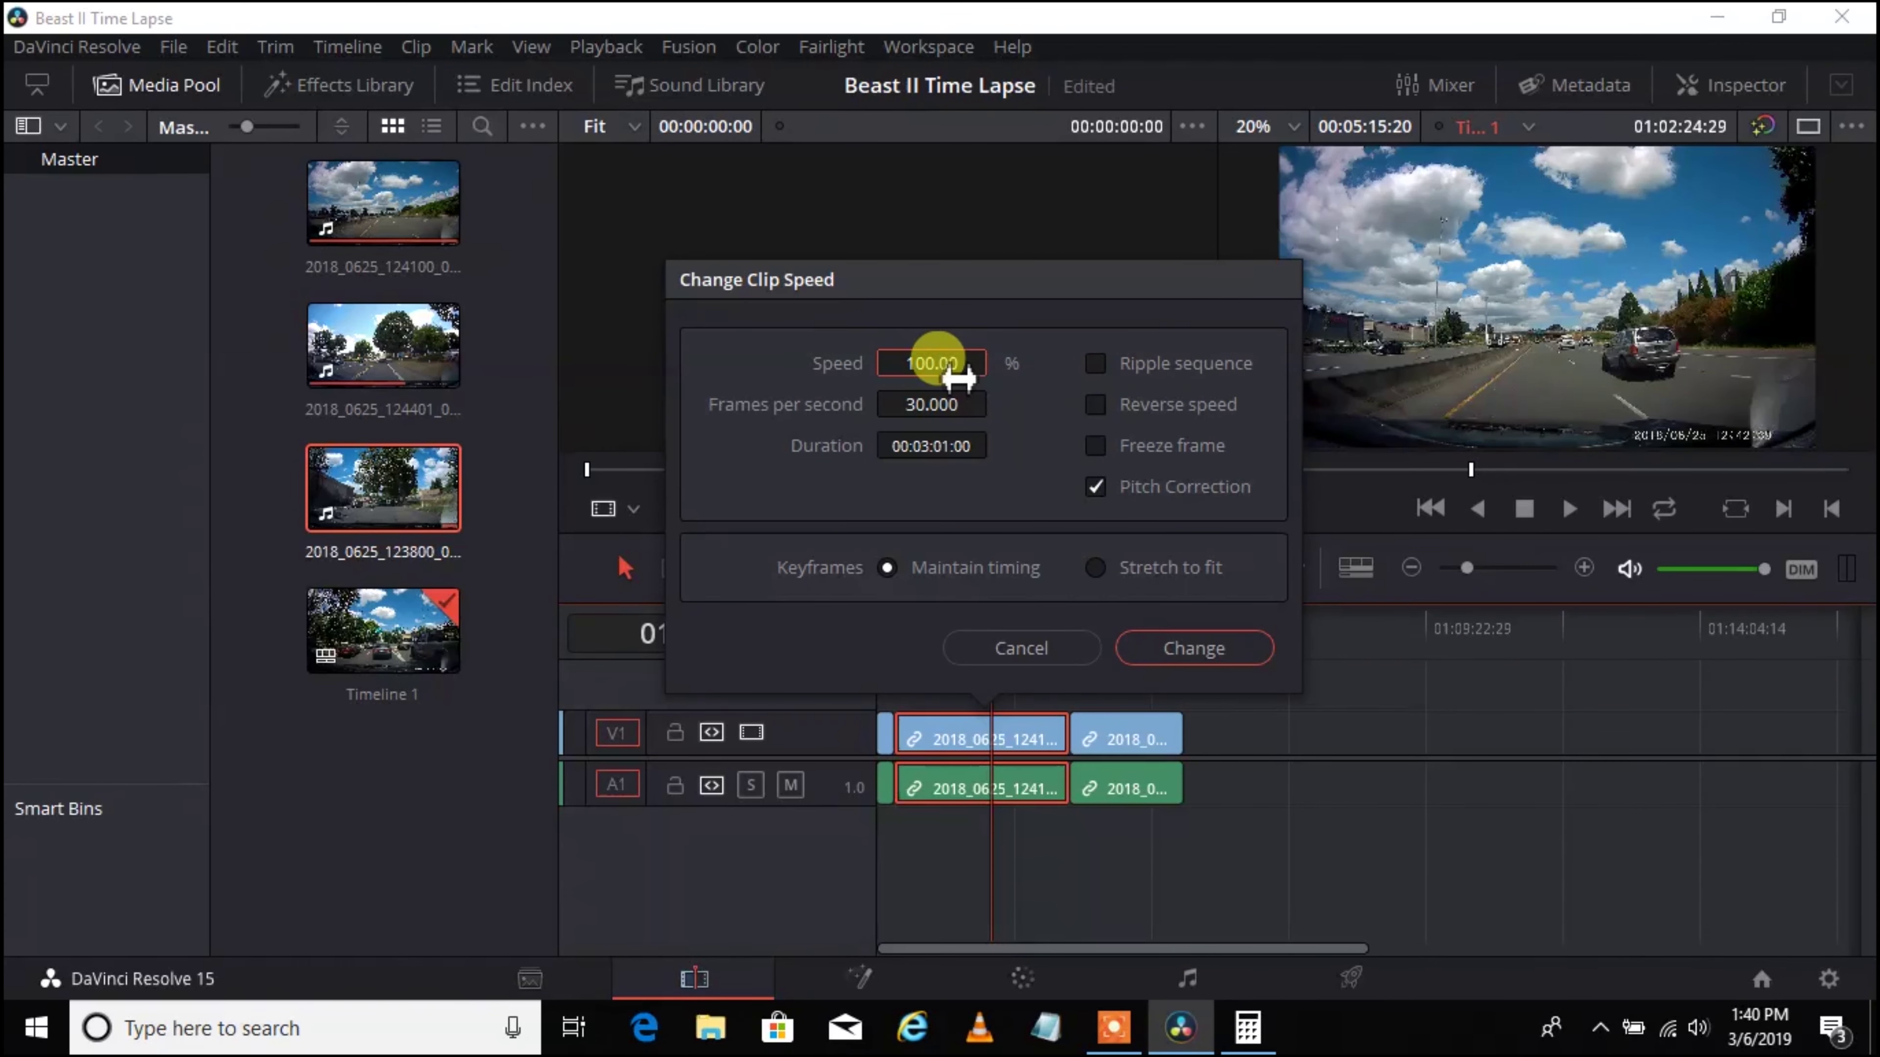
left_click(954, 364)
type("1575")
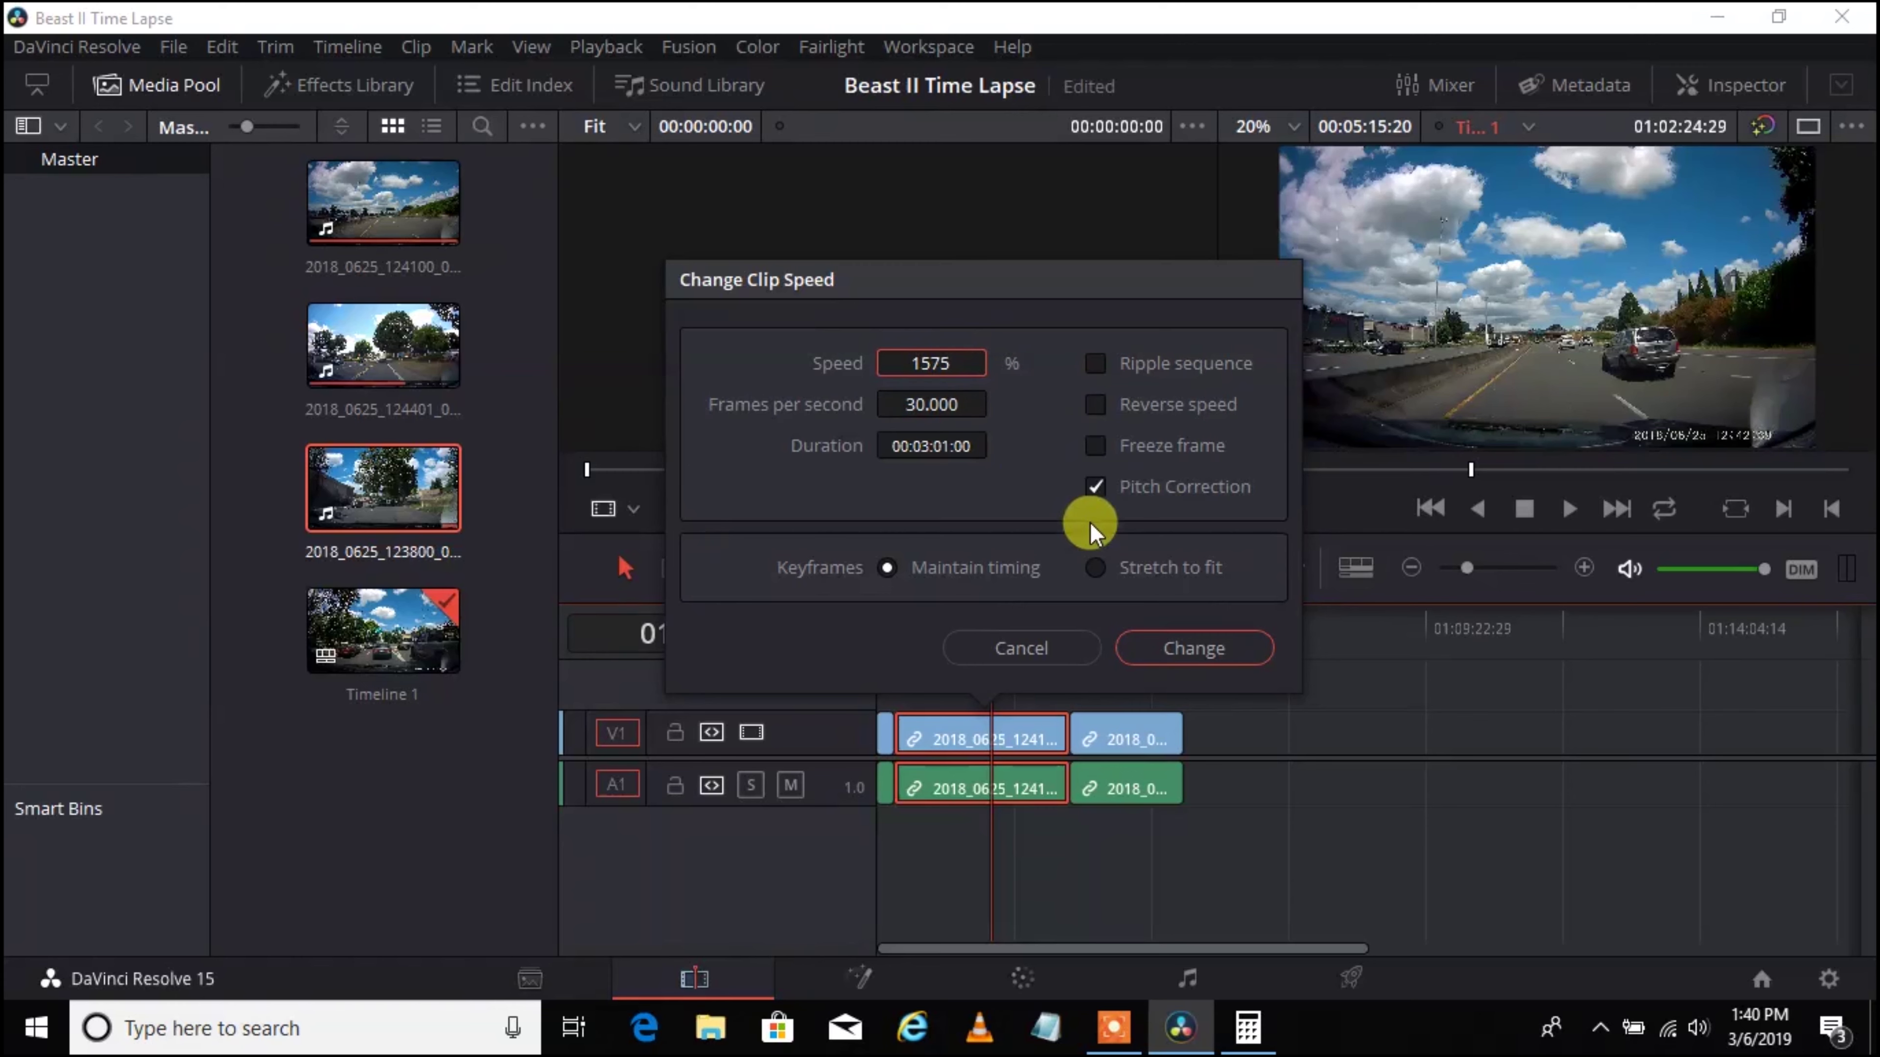
left_click(1182, 650)
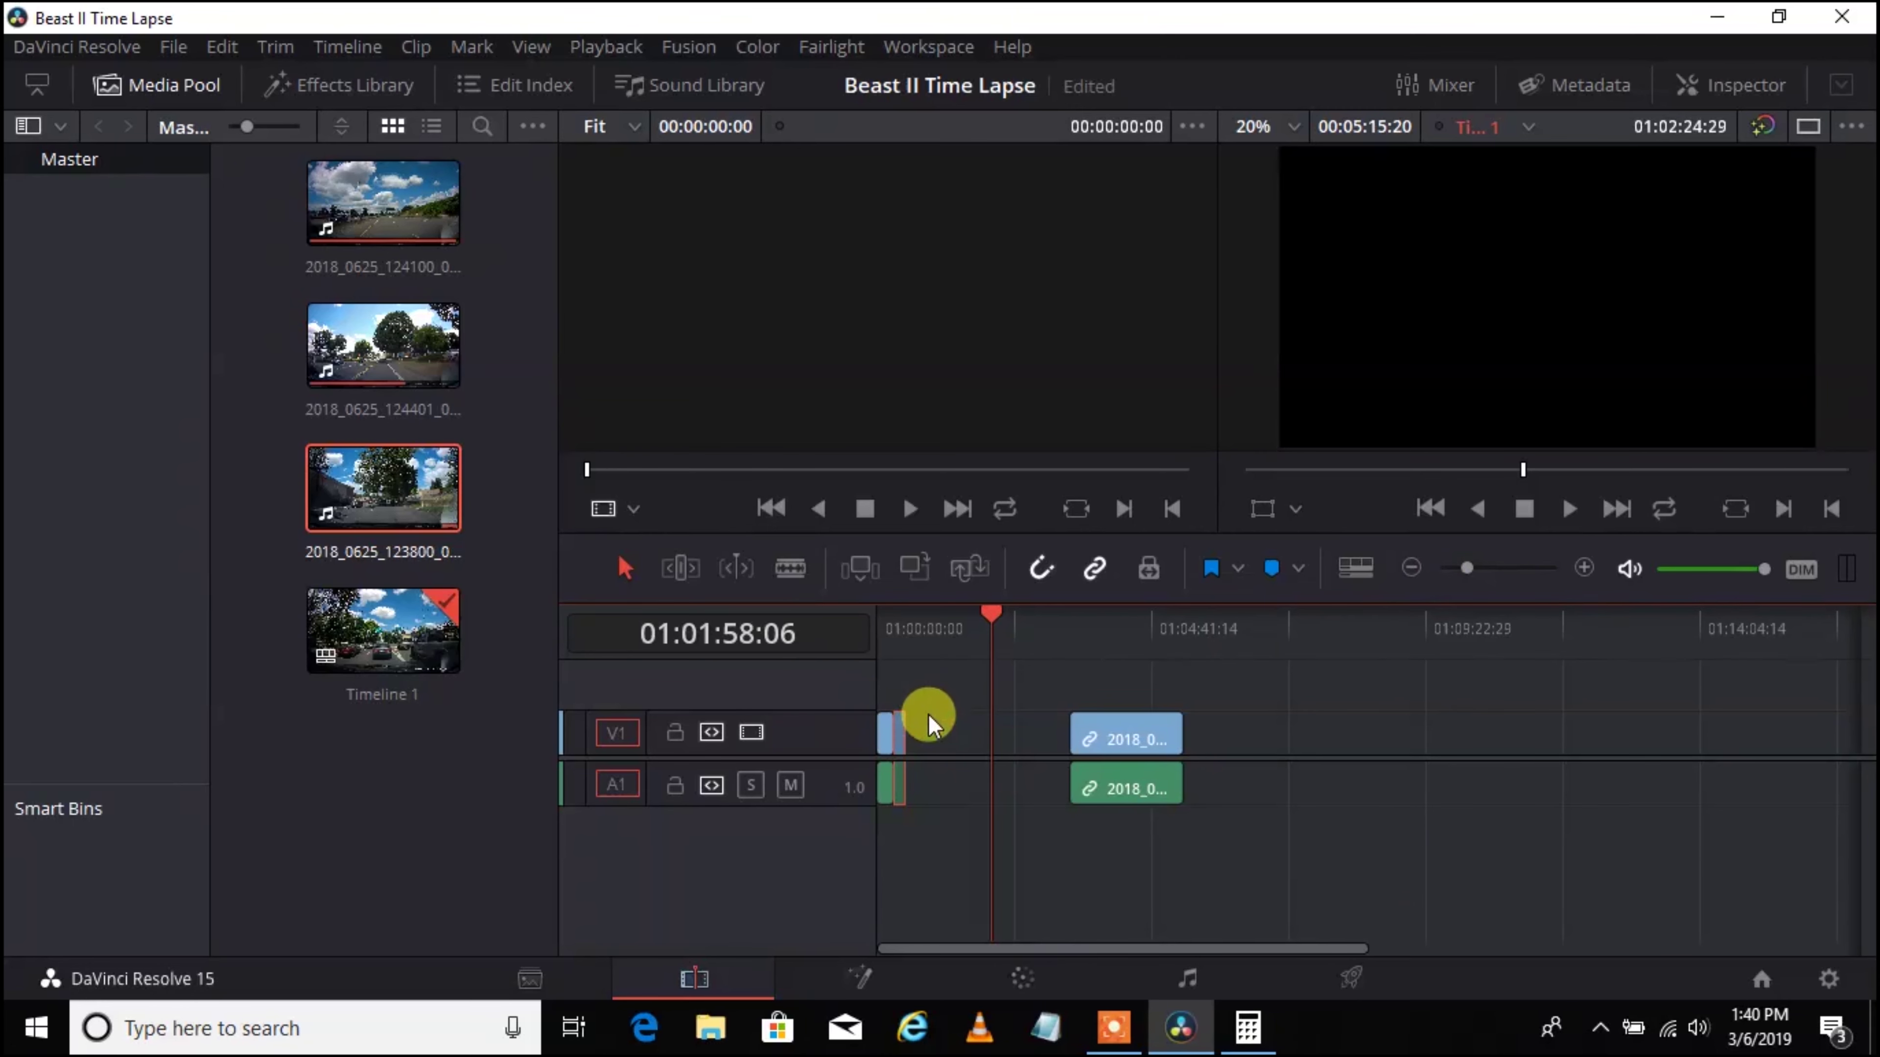
Step: Return the playhead to the timeline start and set the first clip's speed to 1575%
left_click_drag(987, 615, 879, 619)
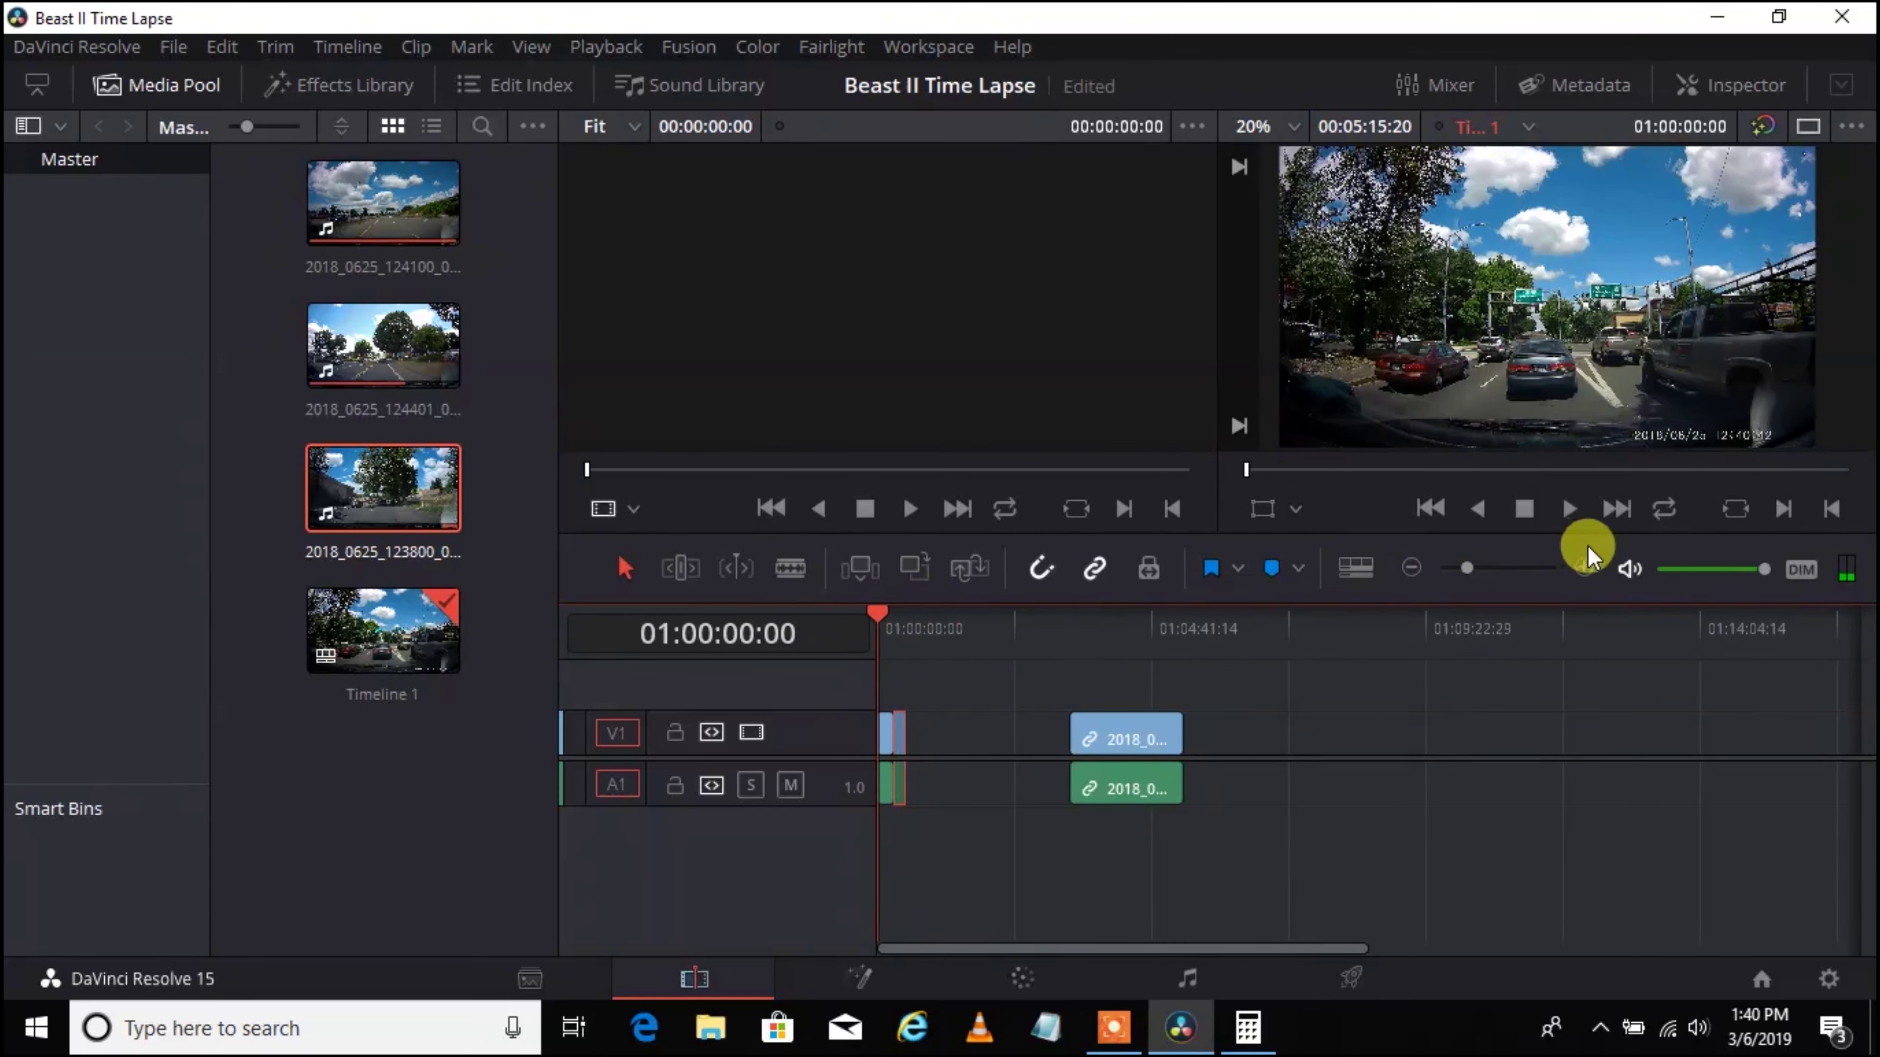
left_click_drag(1474, 561, 1496, 563)
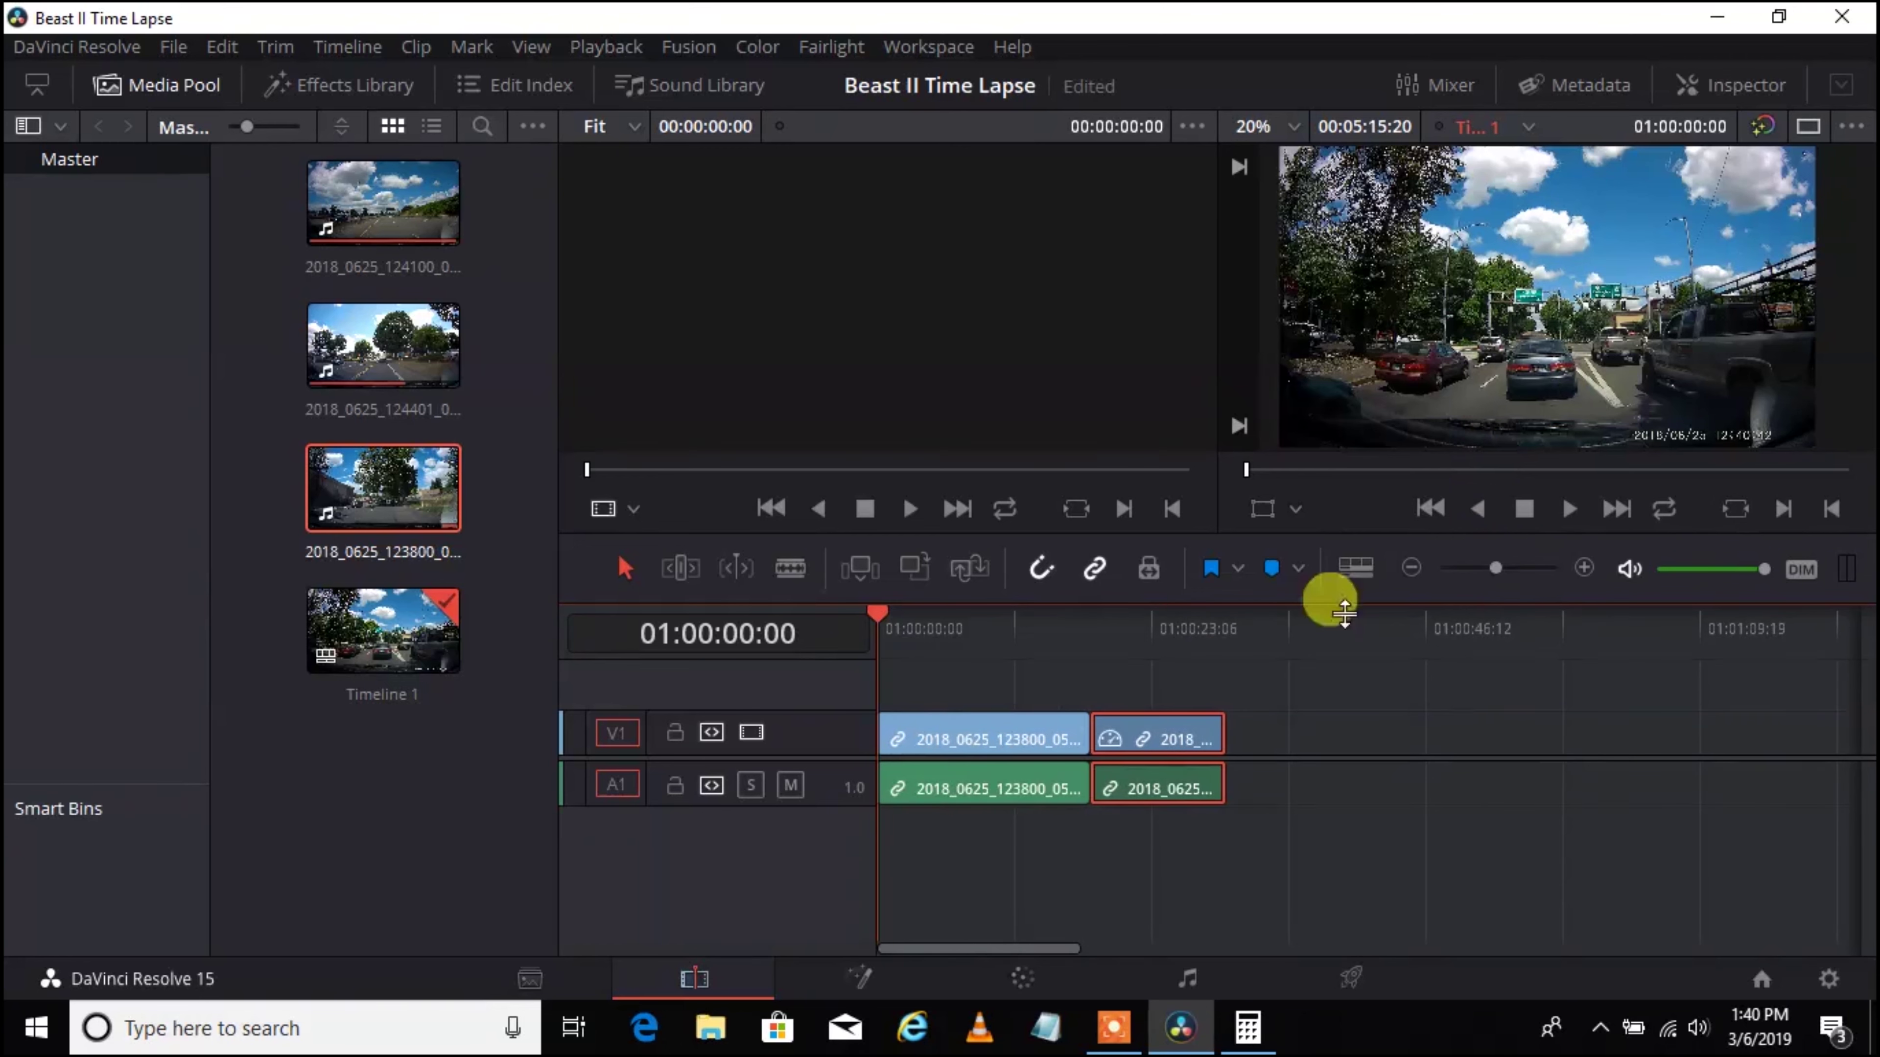
left_click(998, 741)
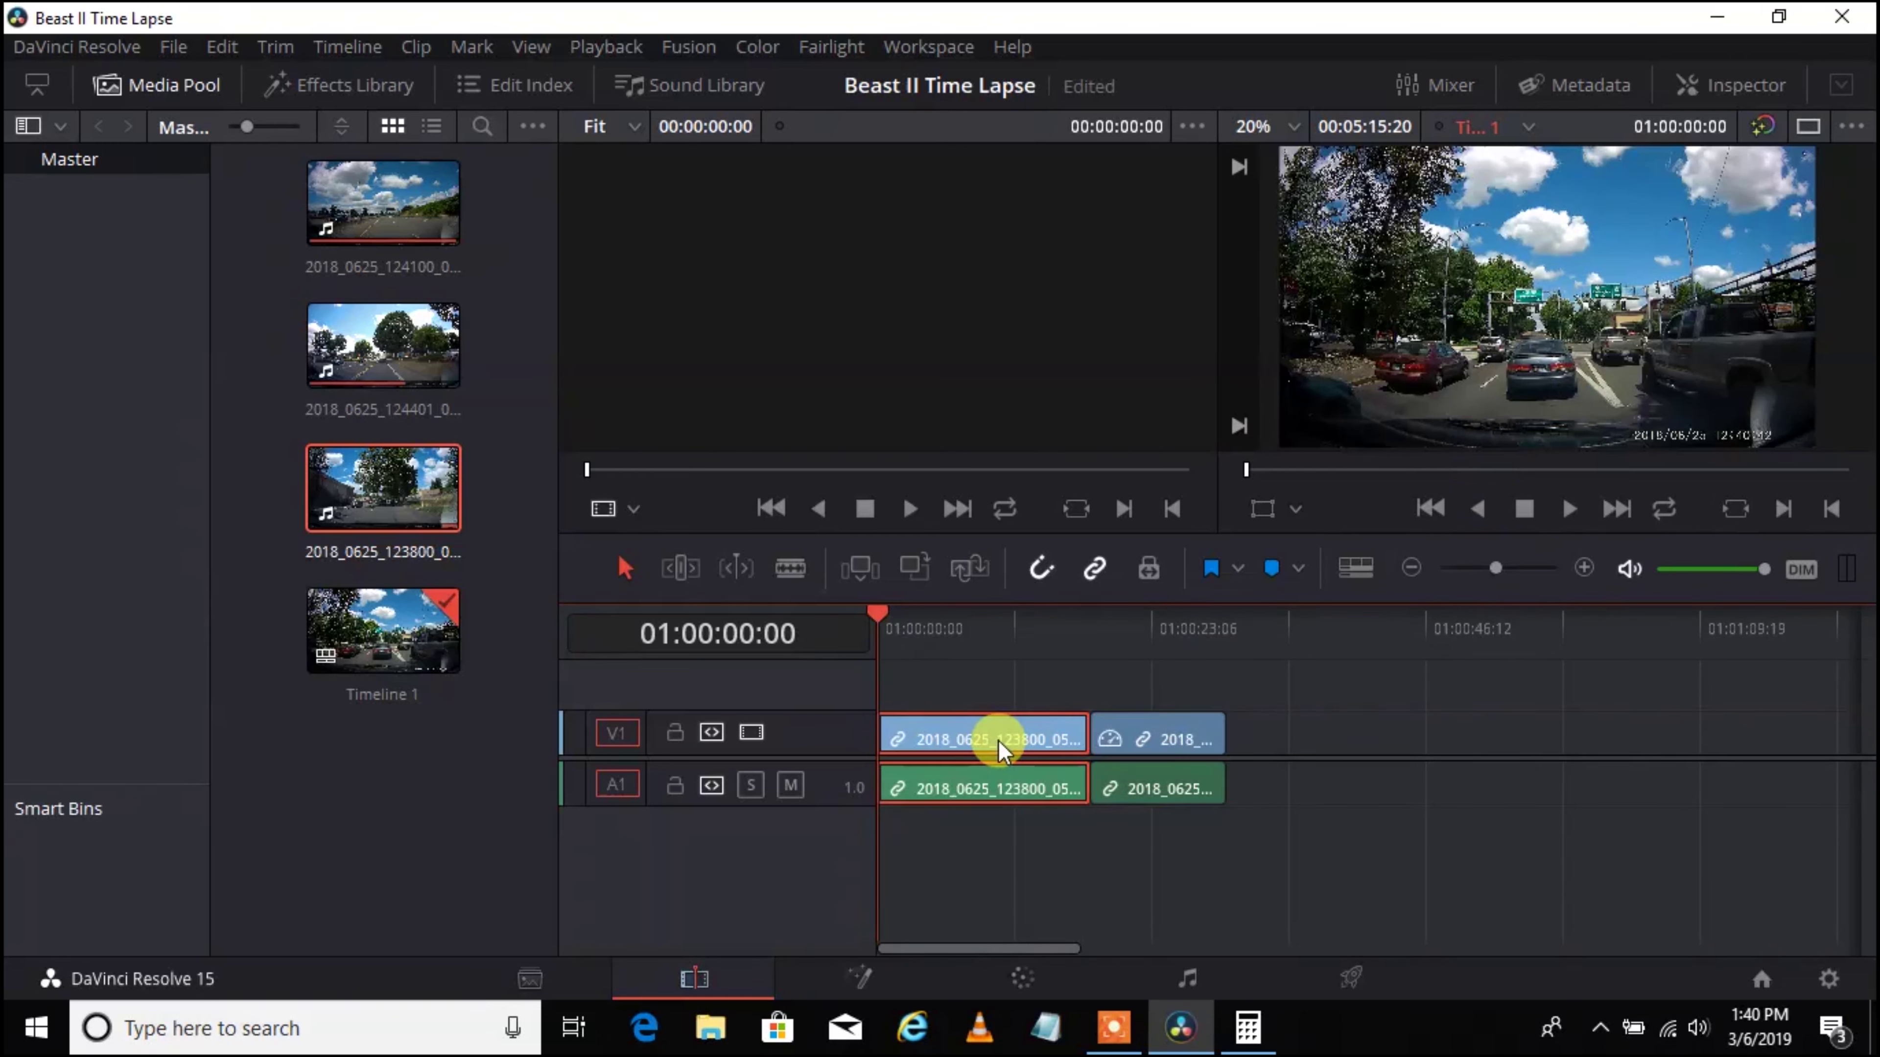
right_click(999, 741)
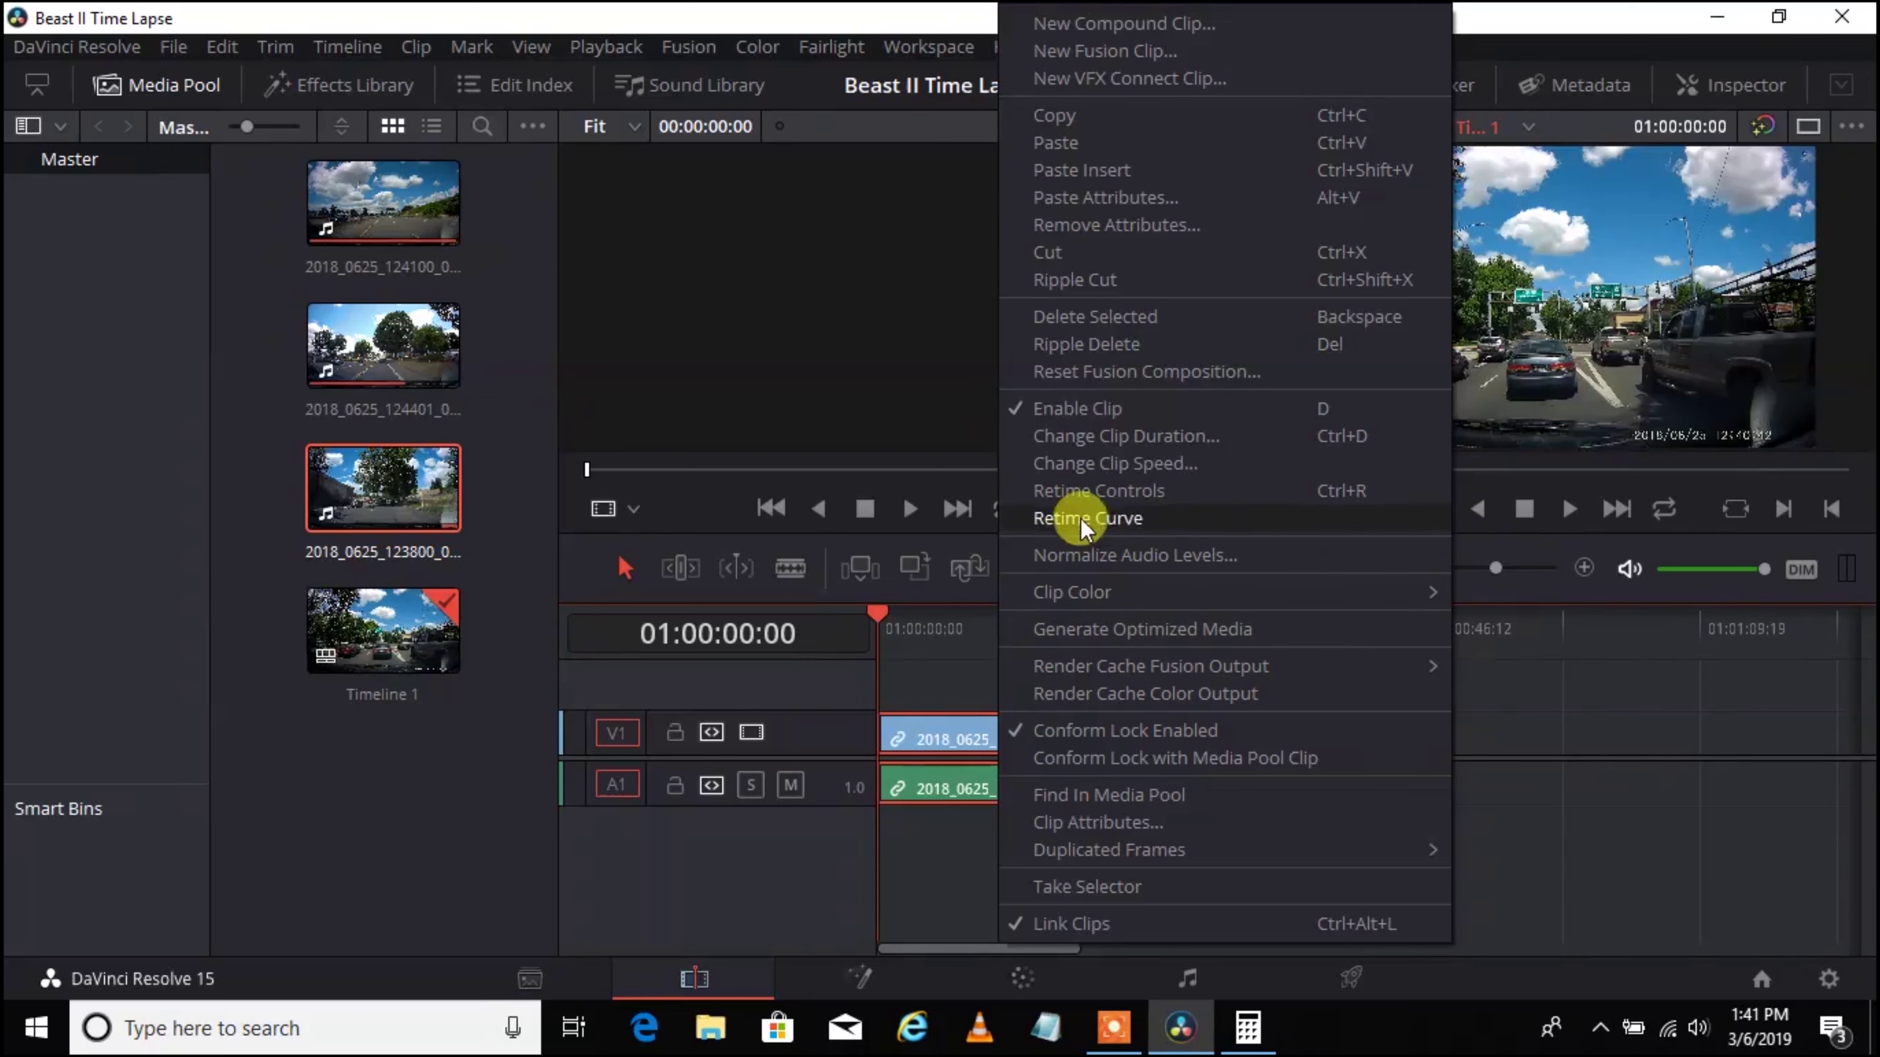
left_click(1080, 466)
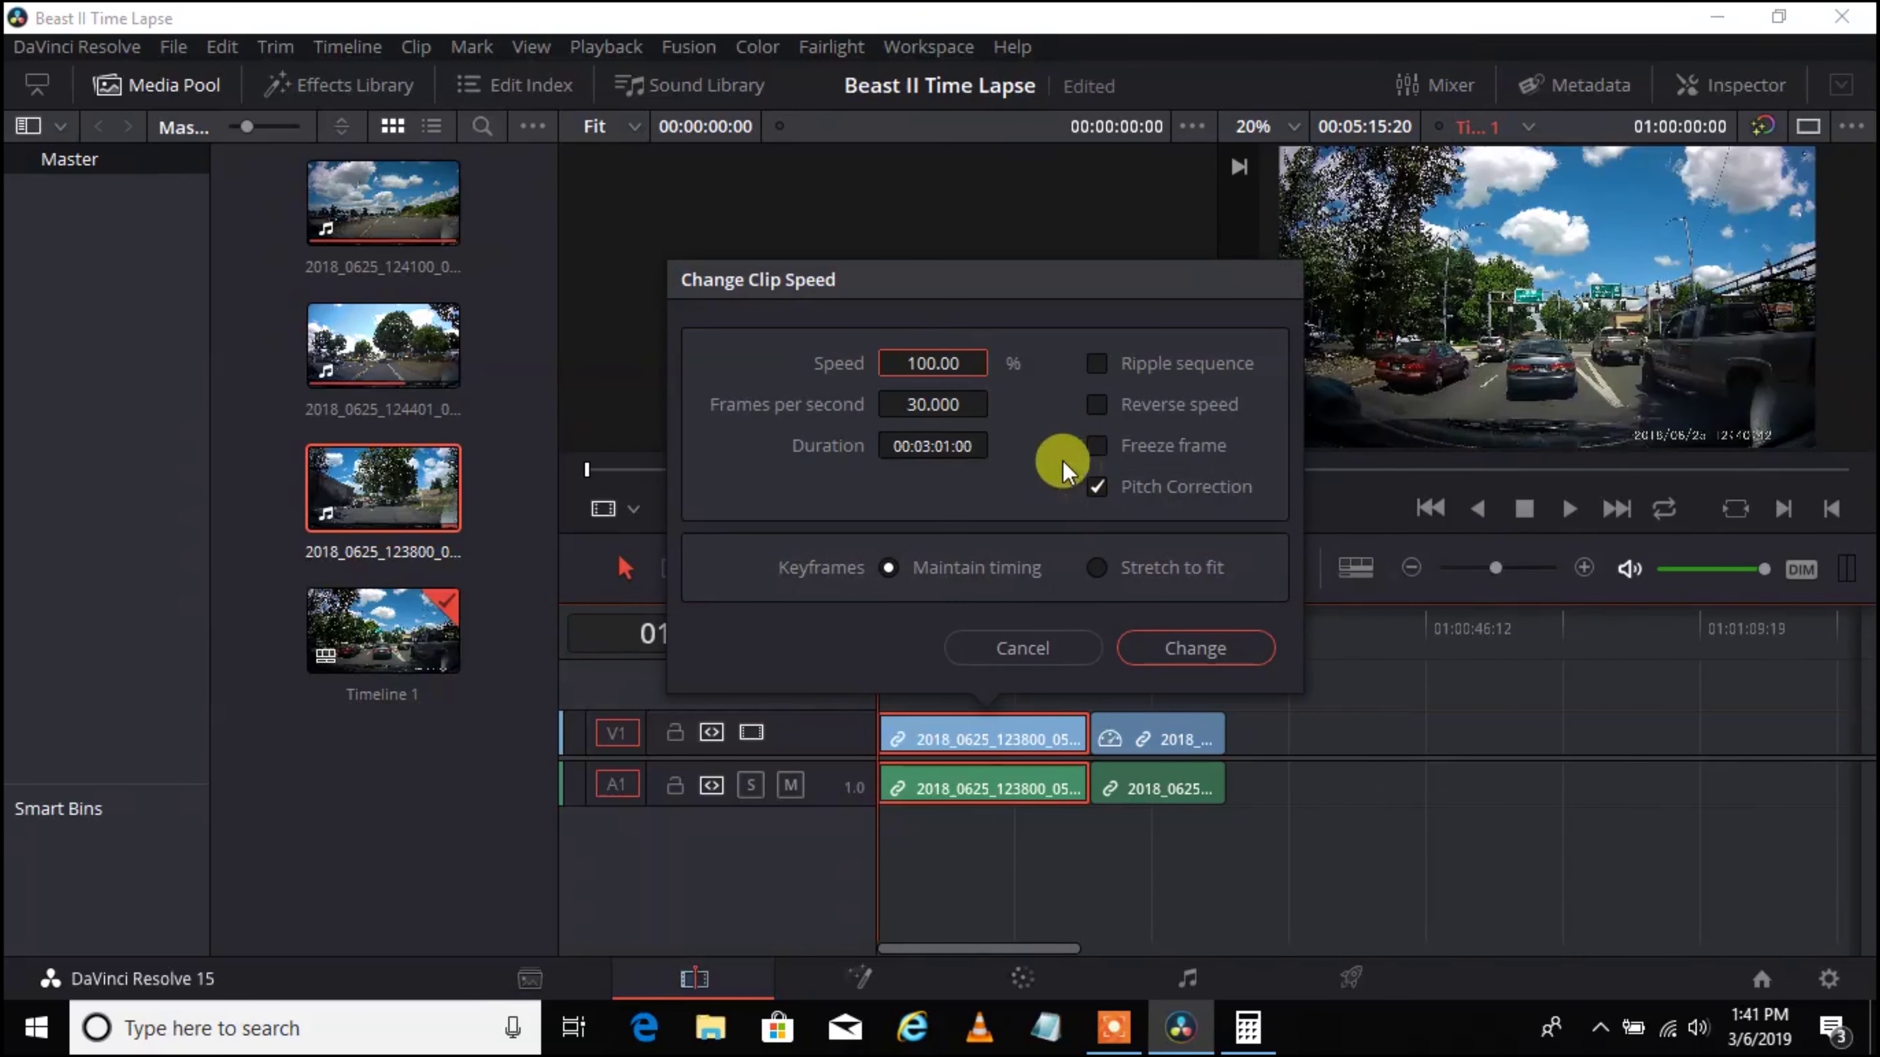
left_click(932, 363)
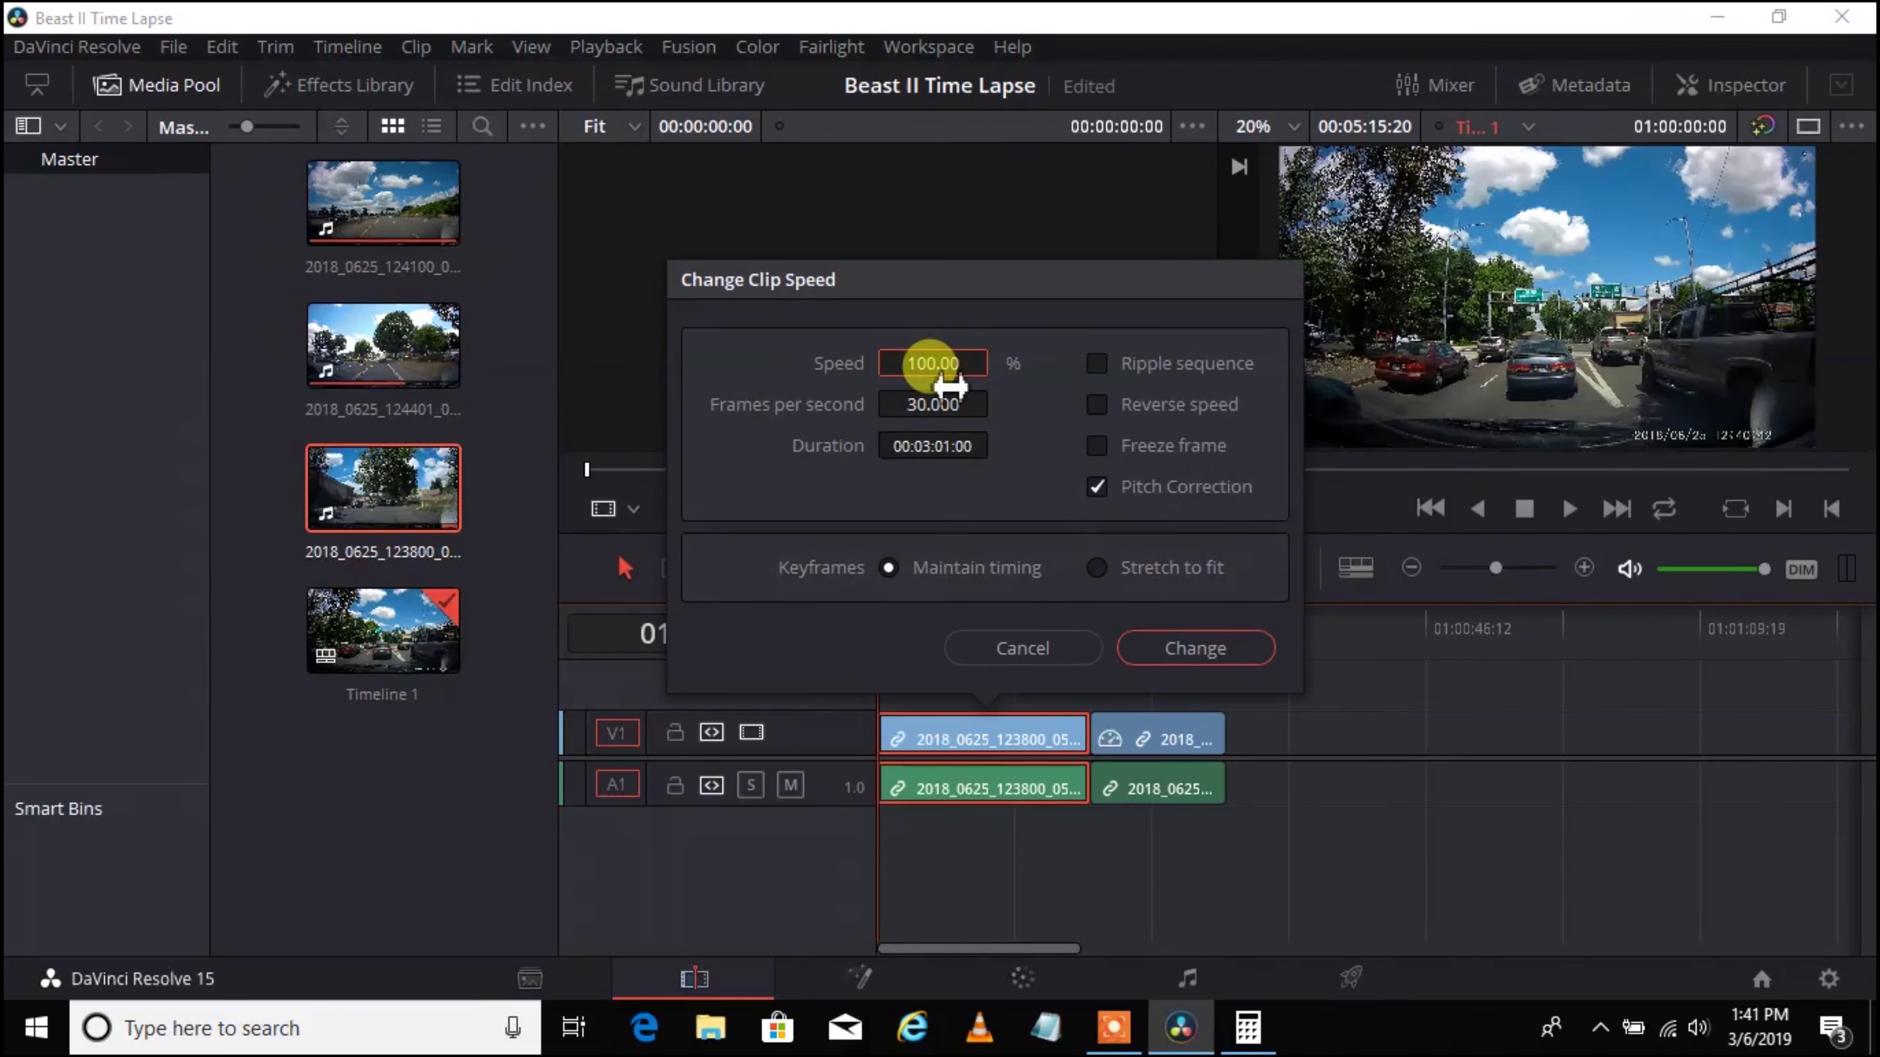
type("1575")
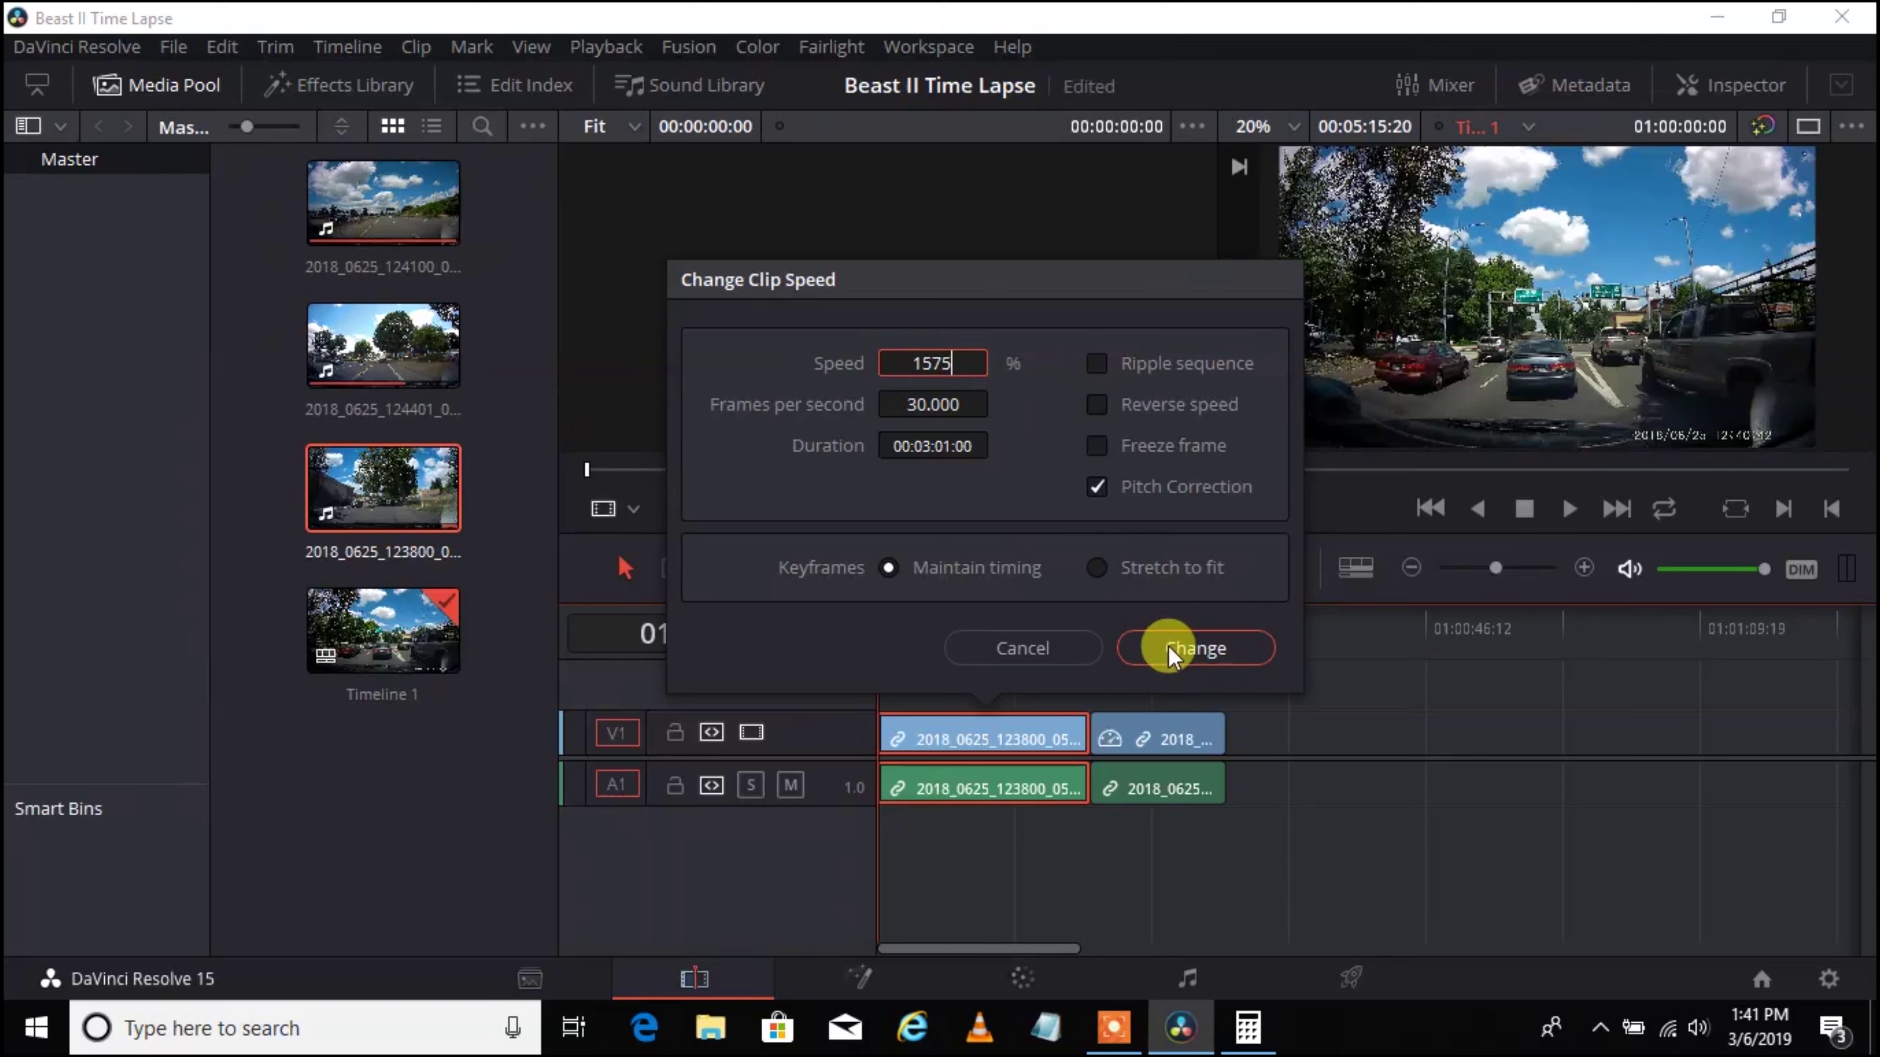
left_click(1187, 650)
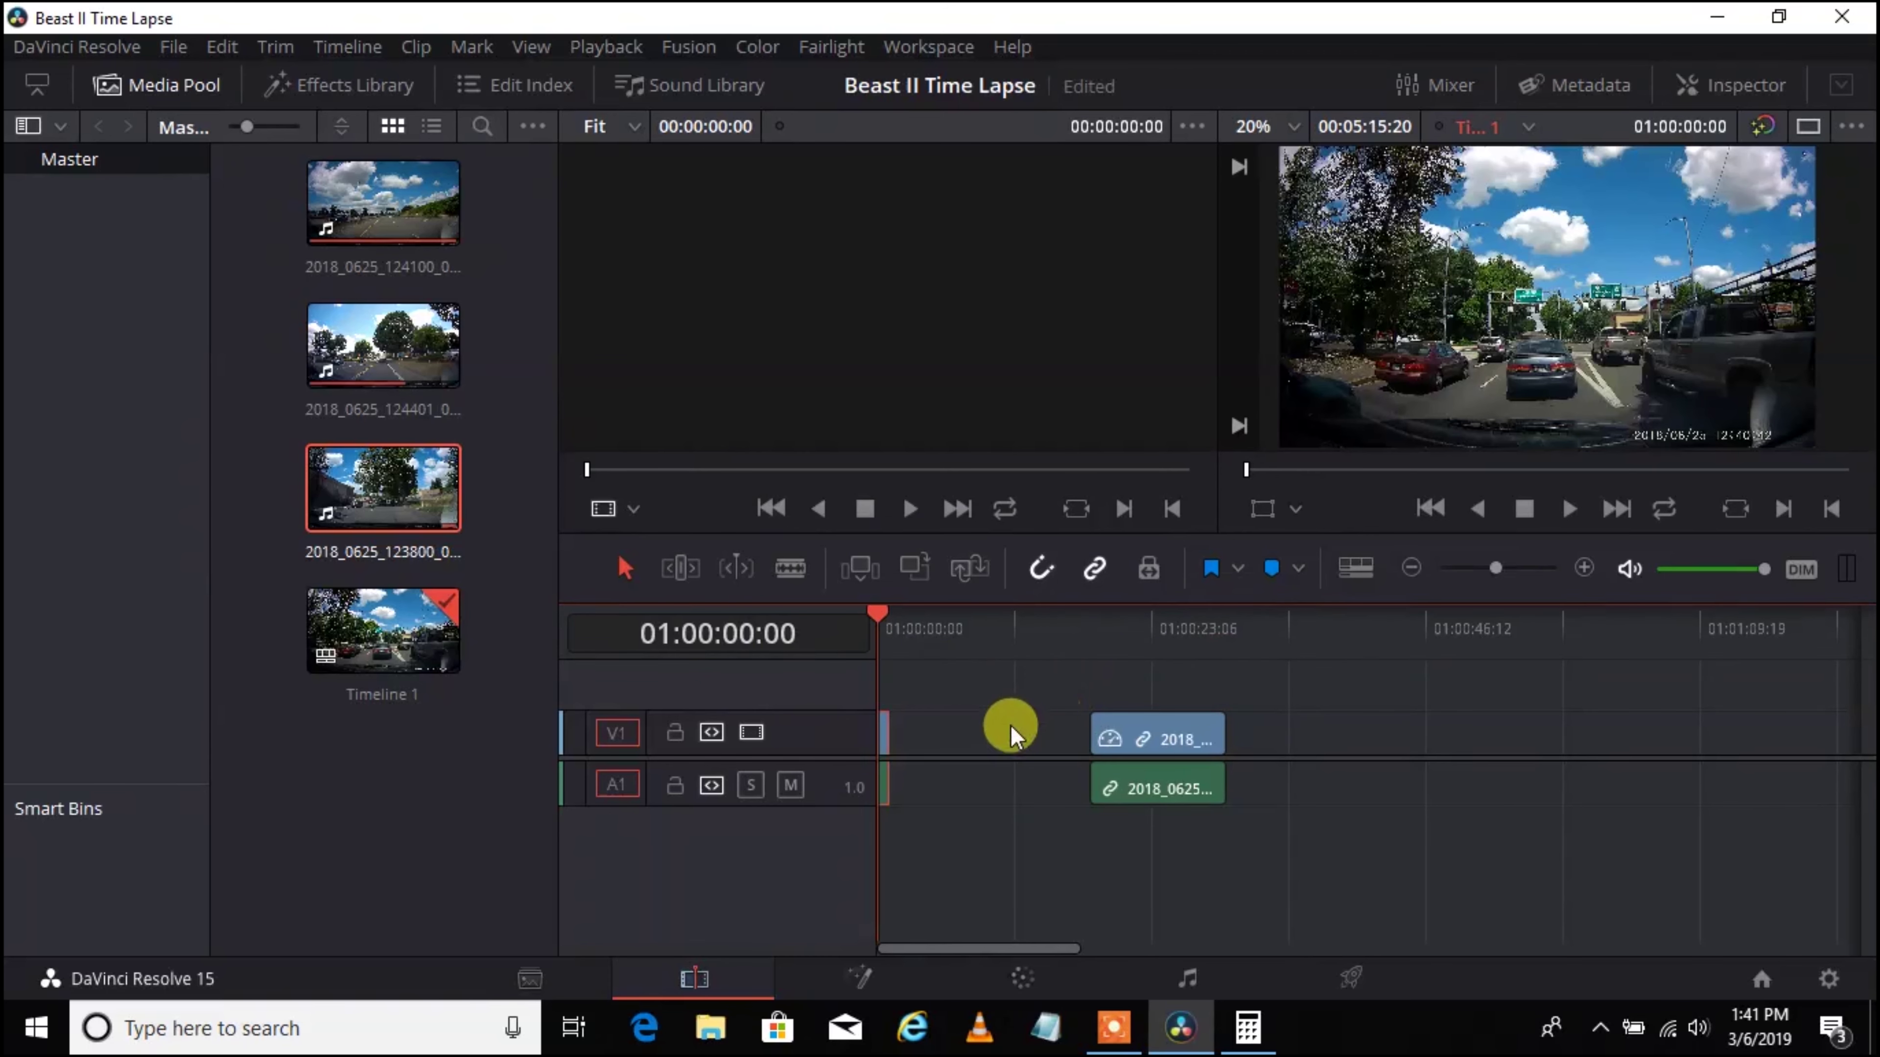
Step: Ripple delete the gap between the first and second clips
left_click(959, 733)
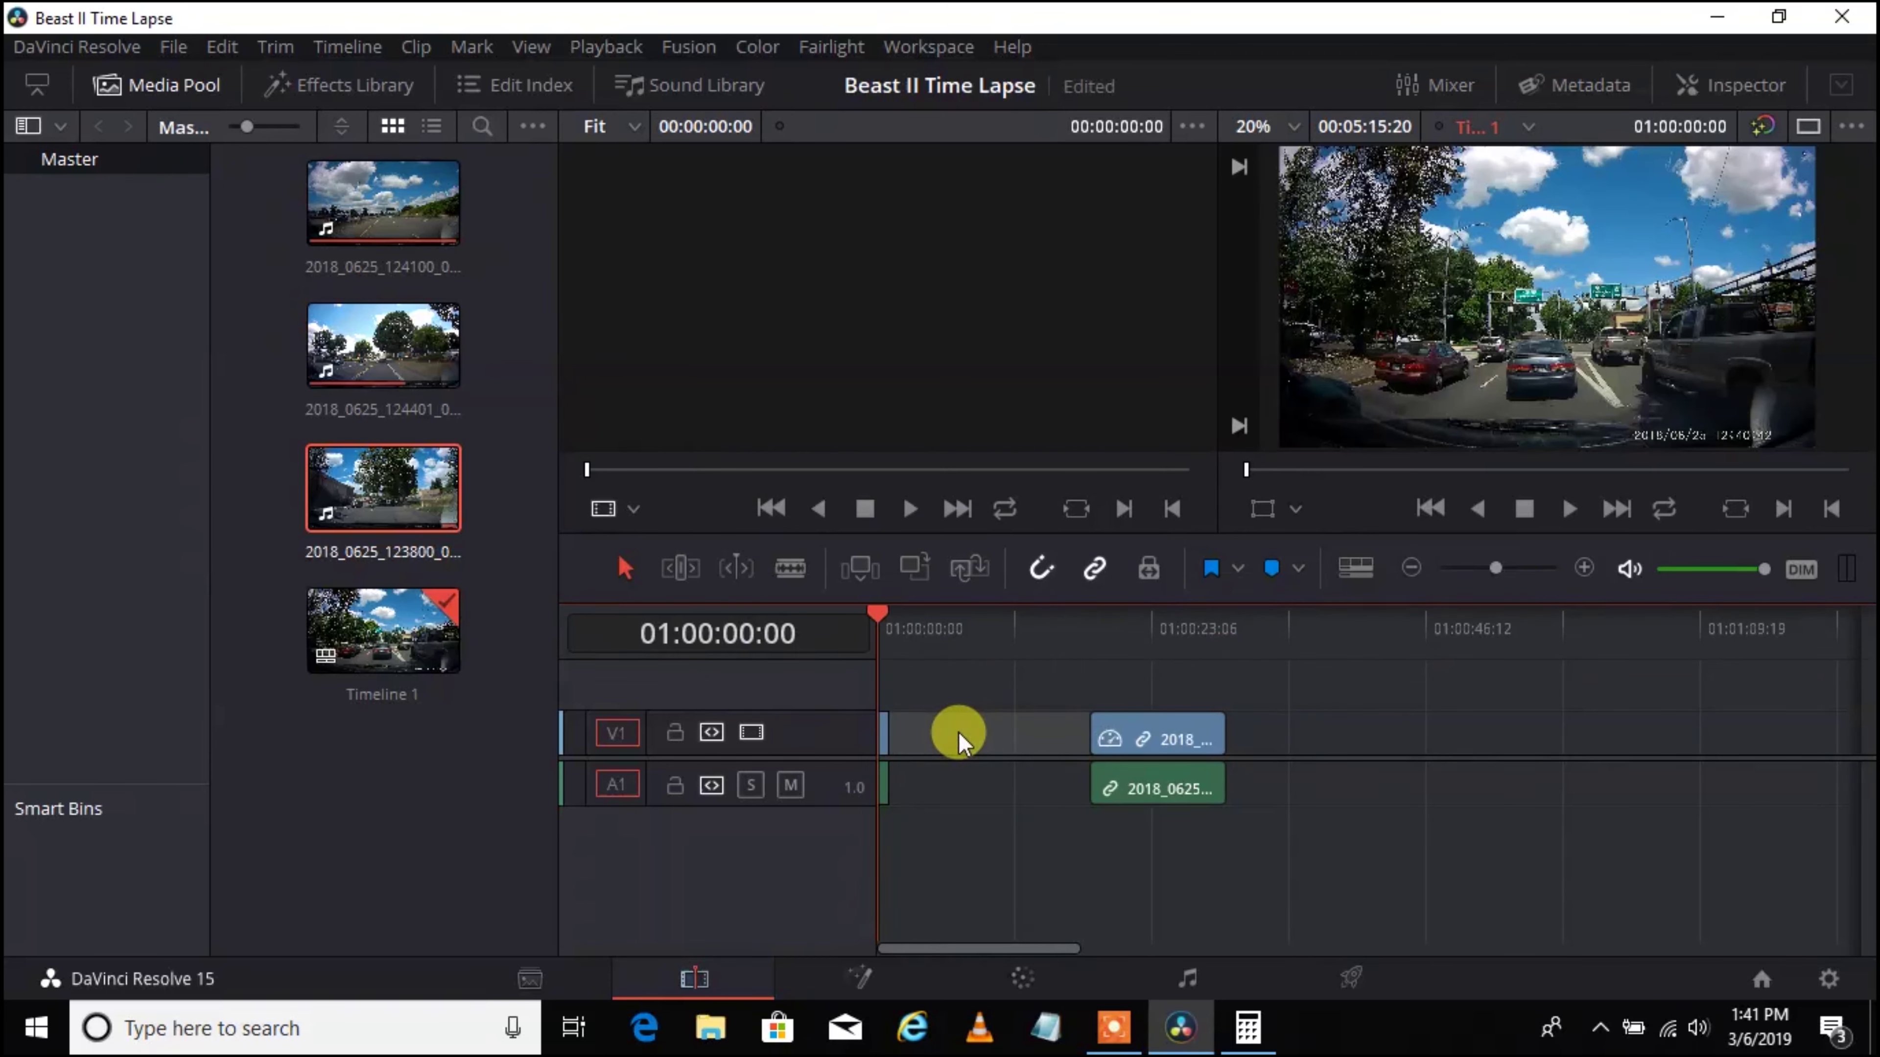
right_click(962, 727)
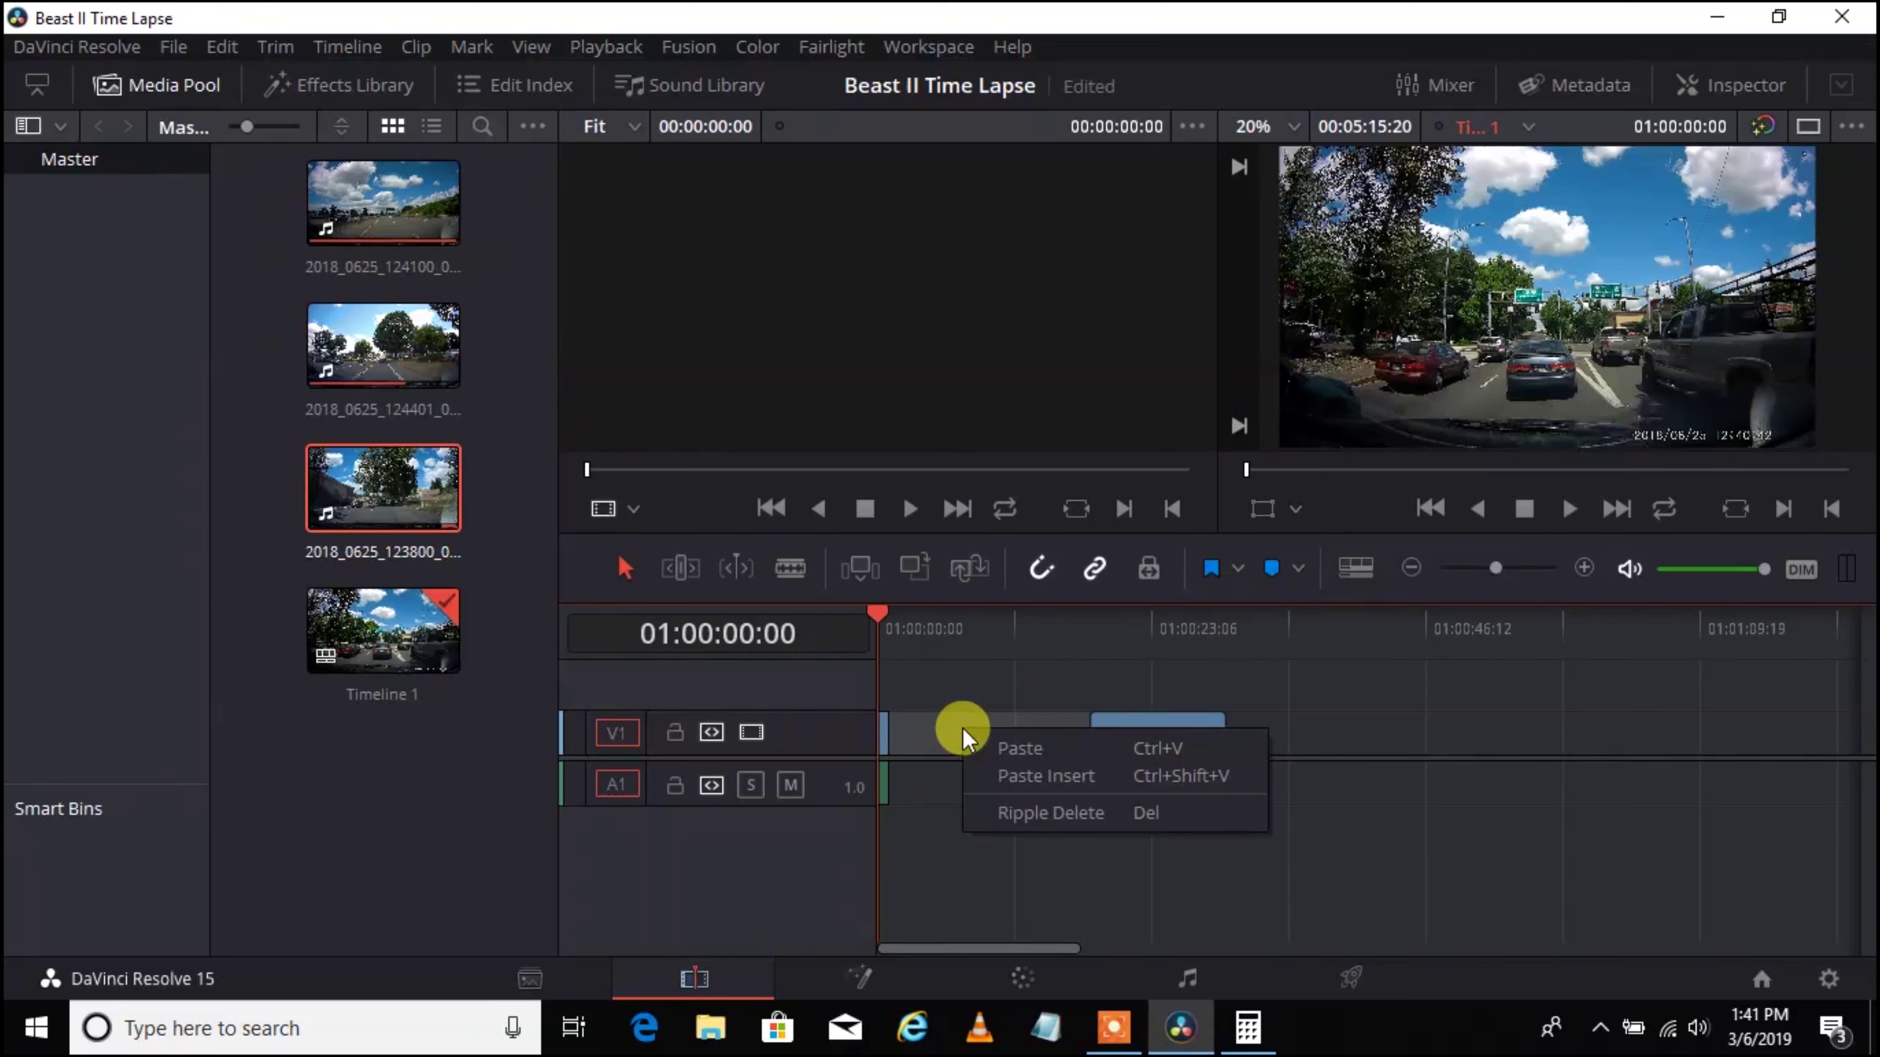
left_click(1021, 815)
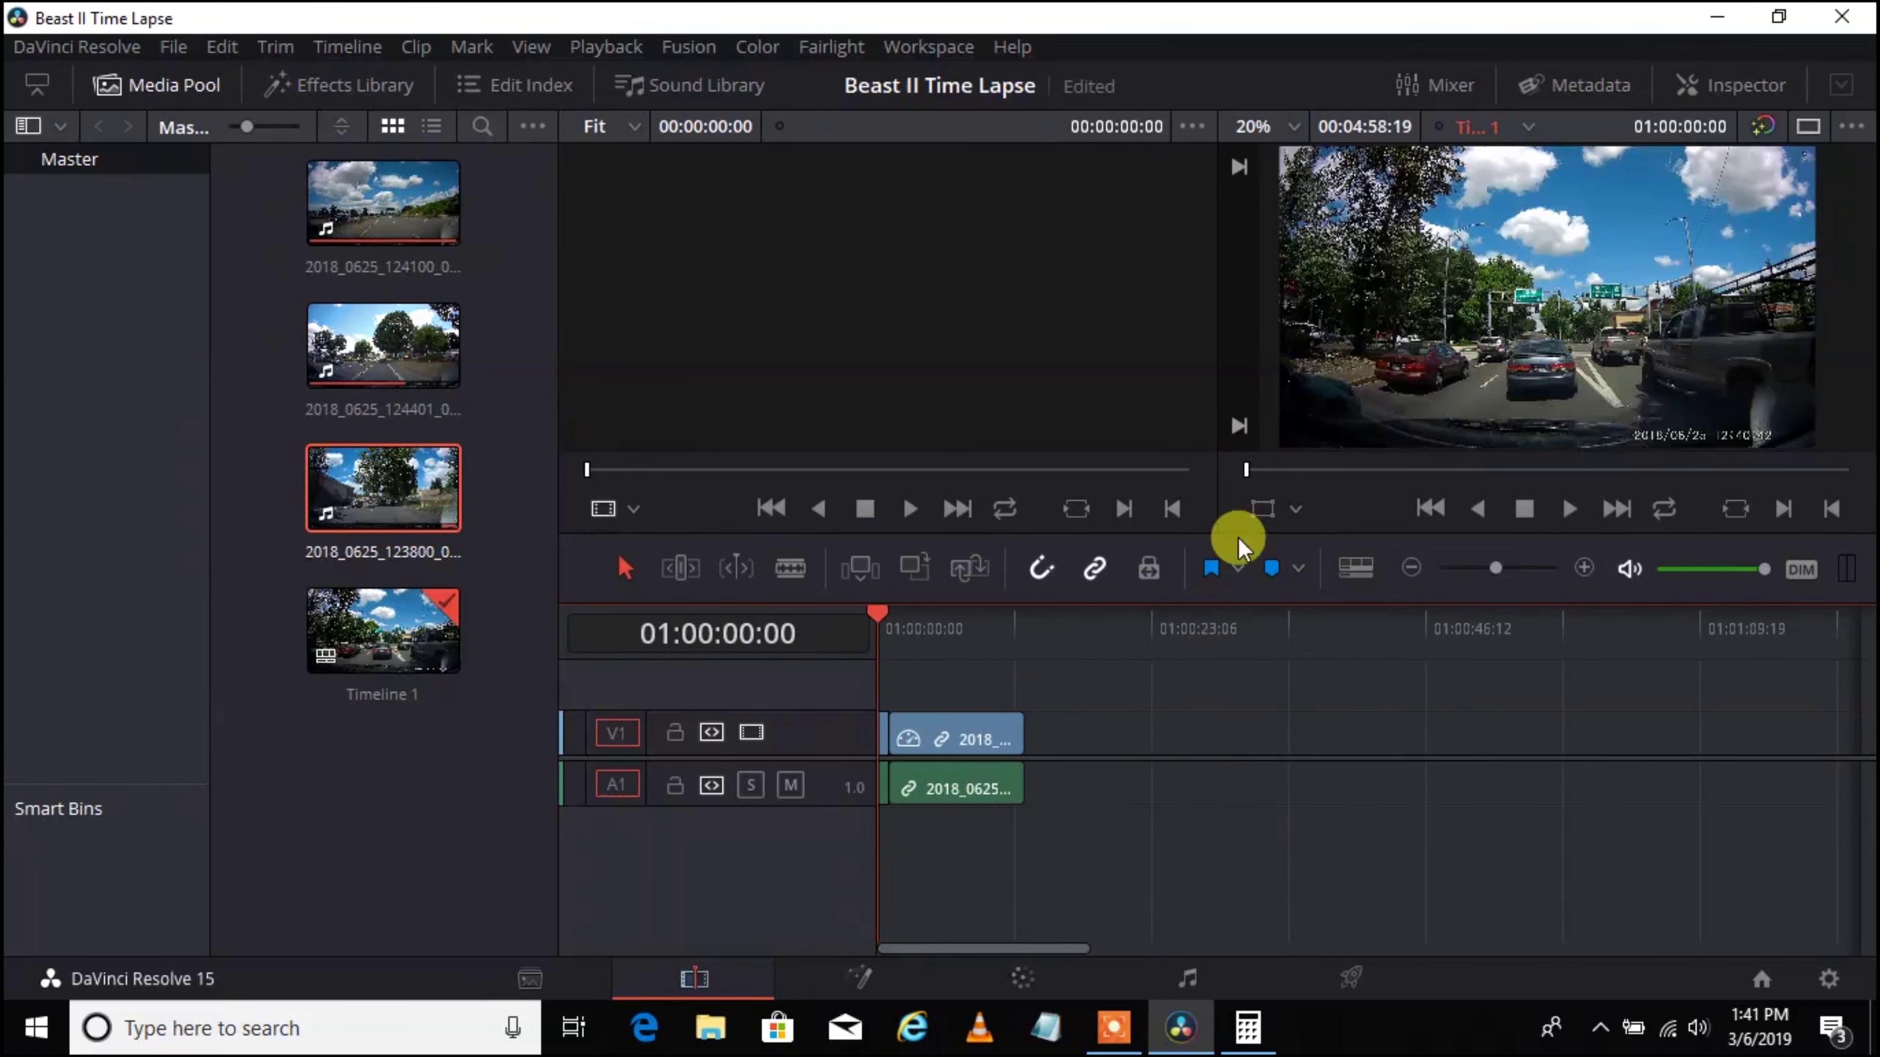
Step: Set the last clip's speed to 1575% and apply the change
mouse_move(1492, 571)
left_mouse_down()
mouse_move(1465, 560)
mouse_move(1516, 556)
mouse_move(1468, 552)
left_mouse_up()
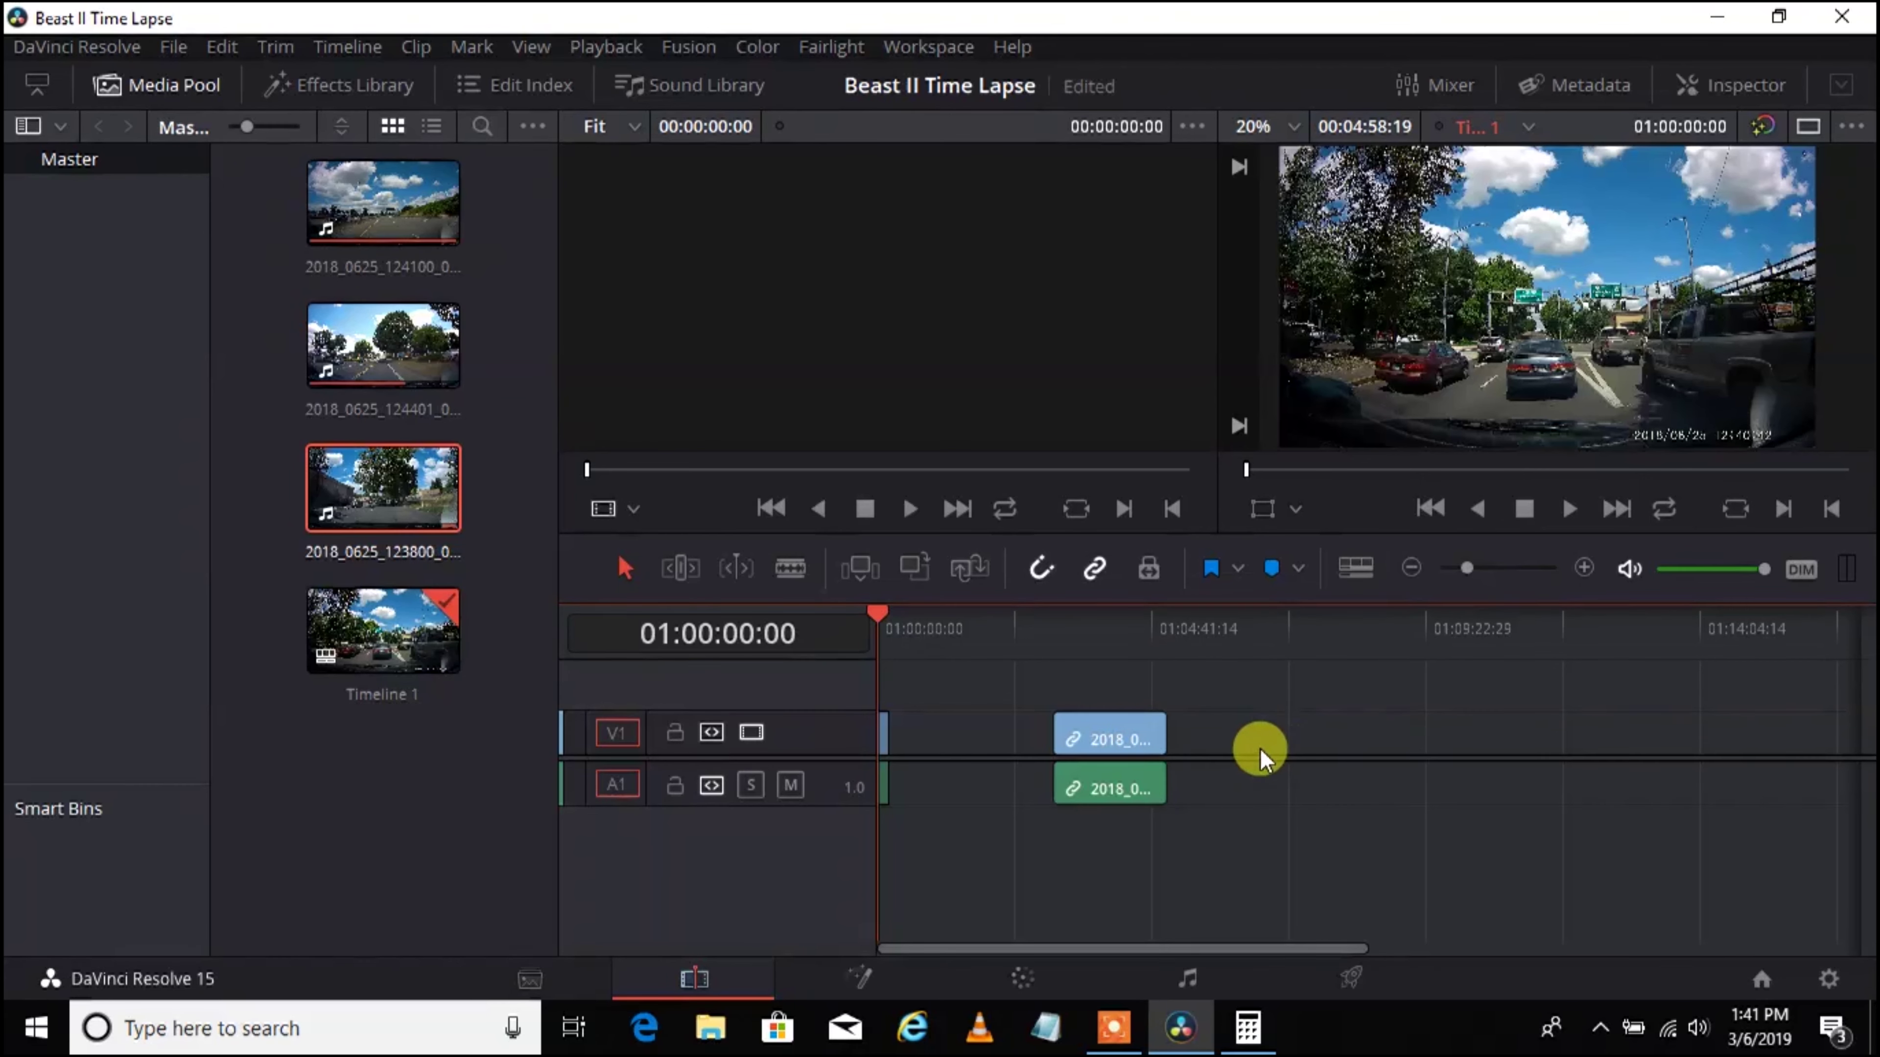
left_click(1116, 731)
right_click(1116, 732)
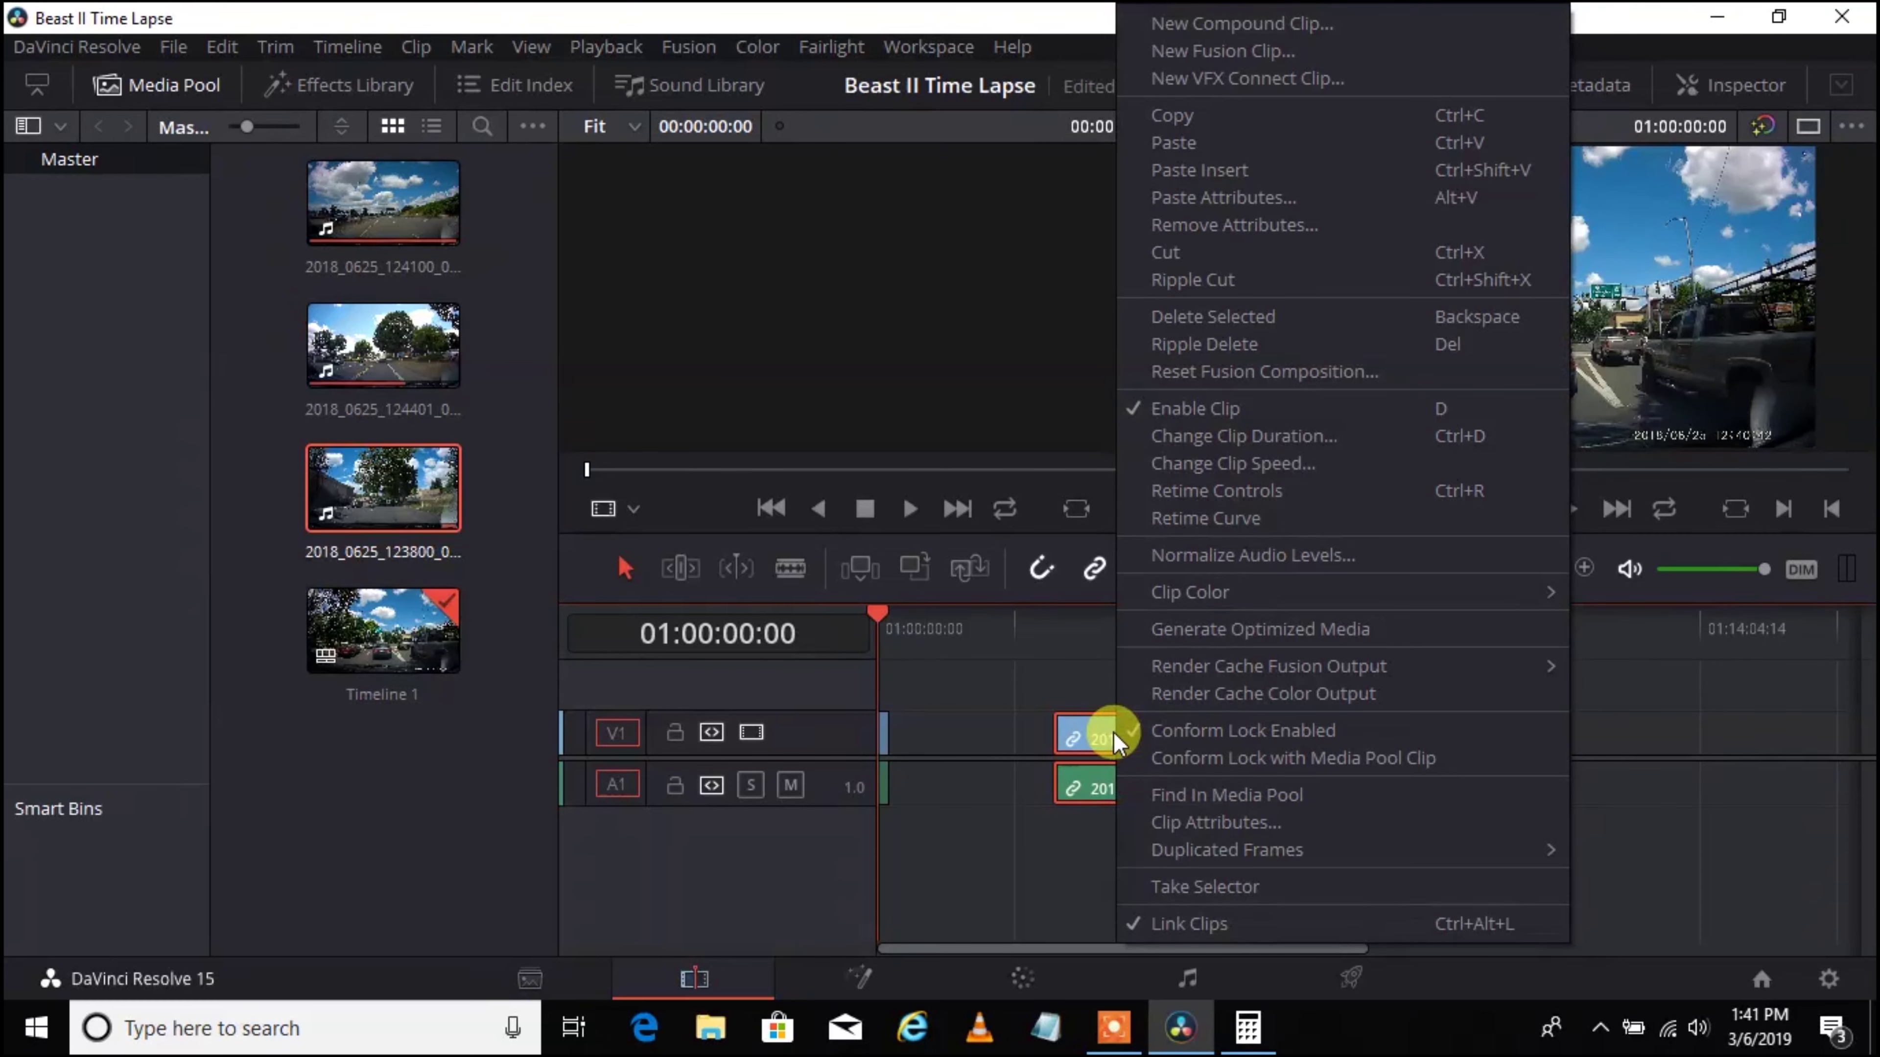
left_click(1265, 463)
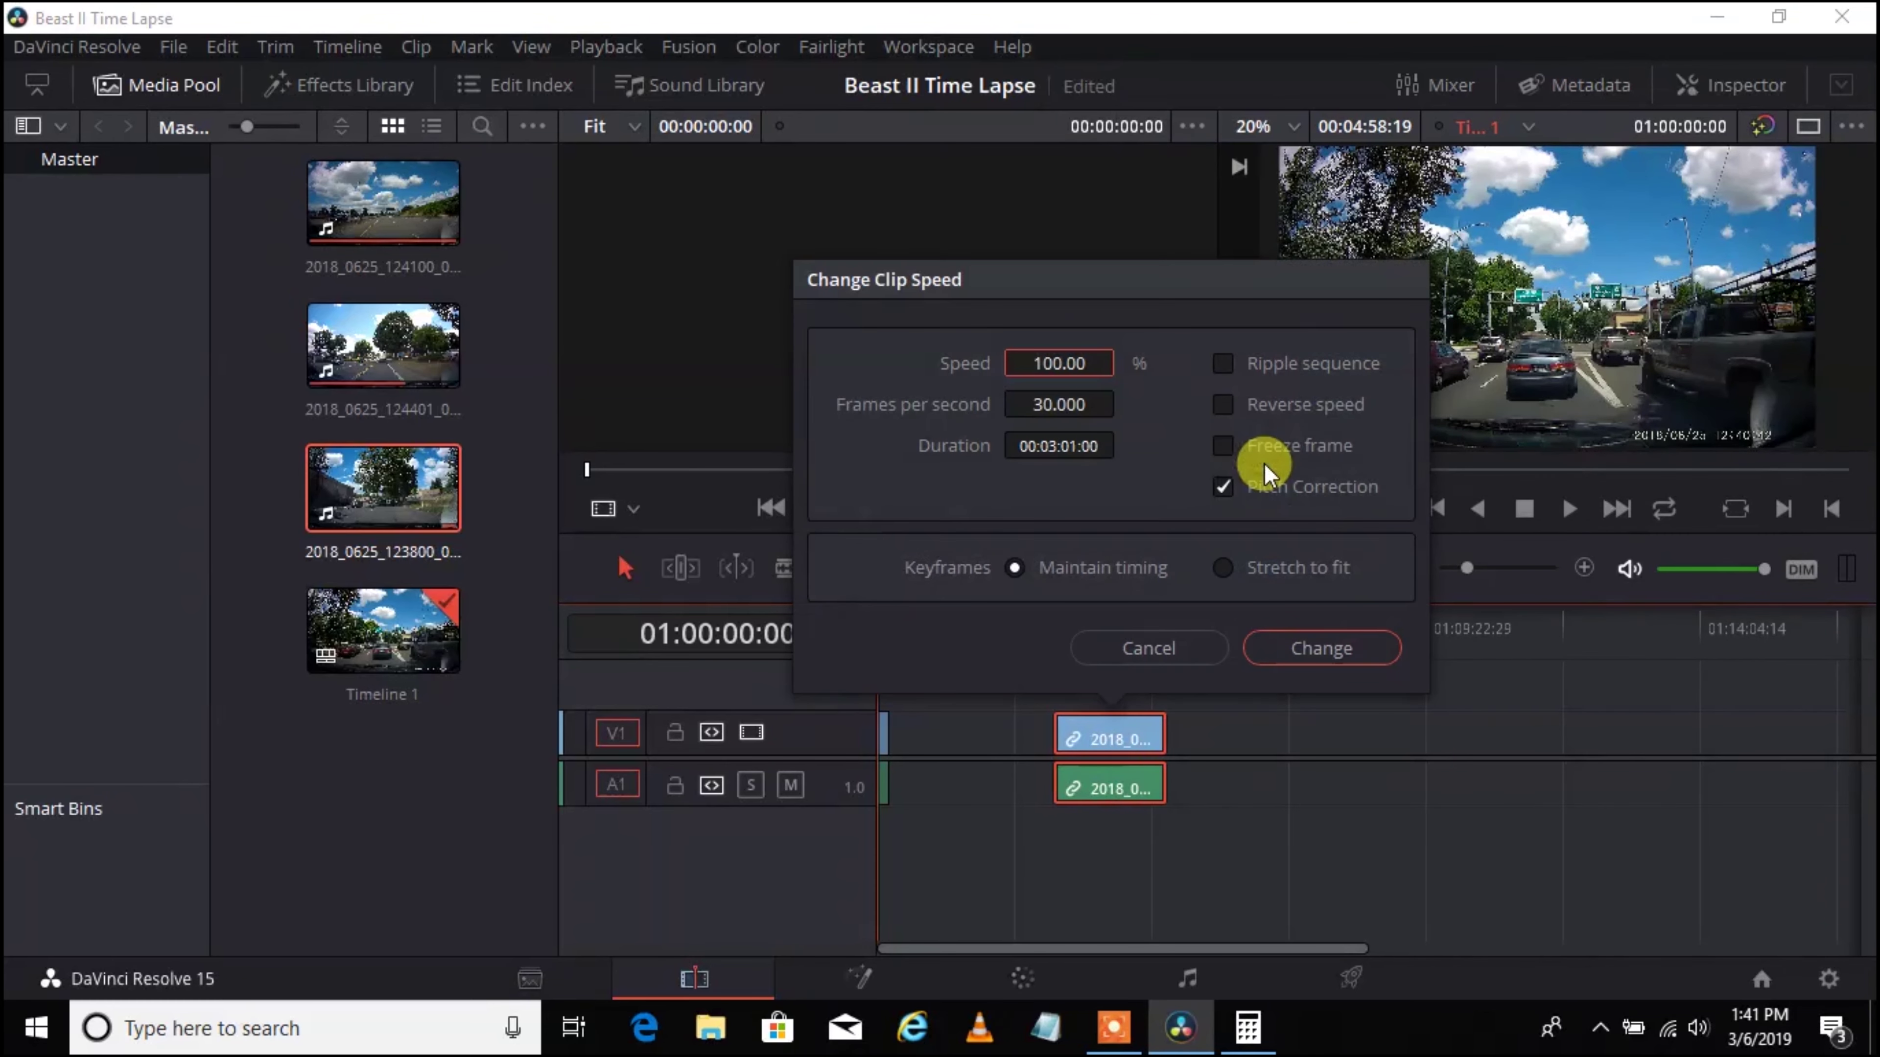
left_click(1088, 366)
type("1575")
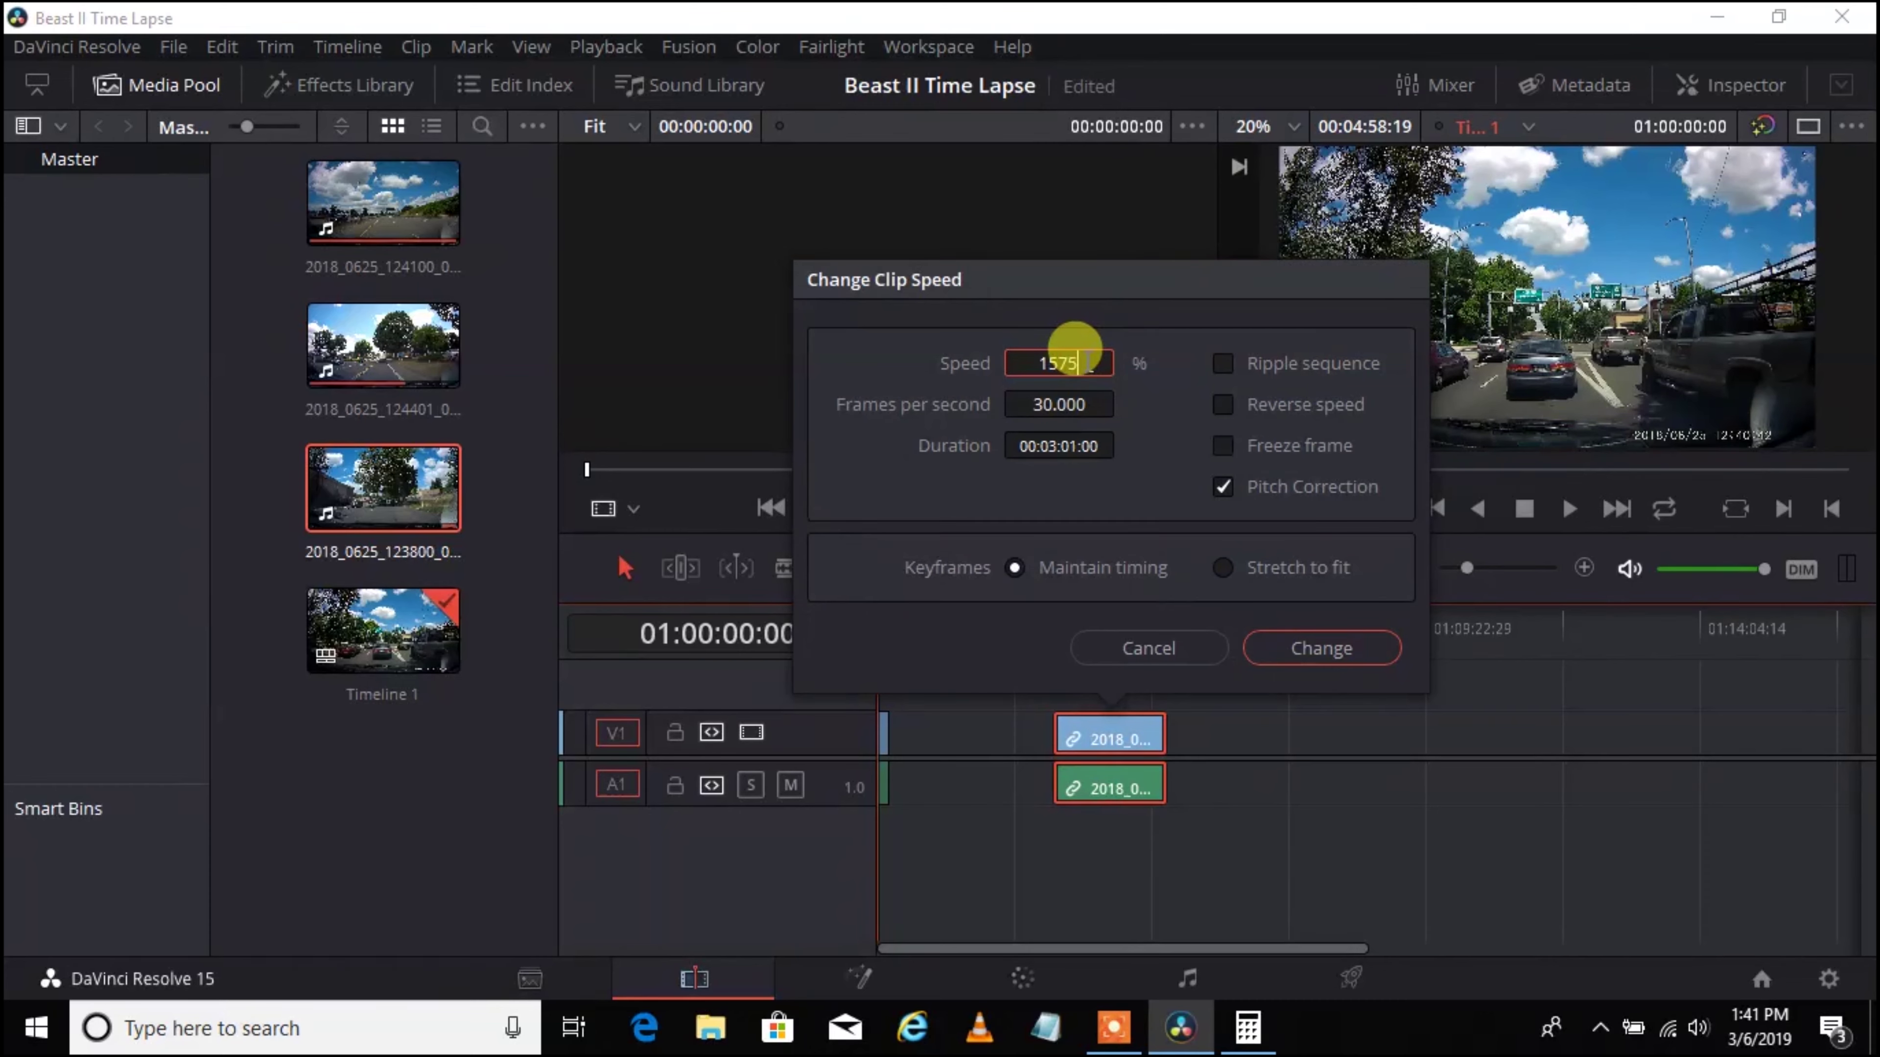
left_click(1326, 640)
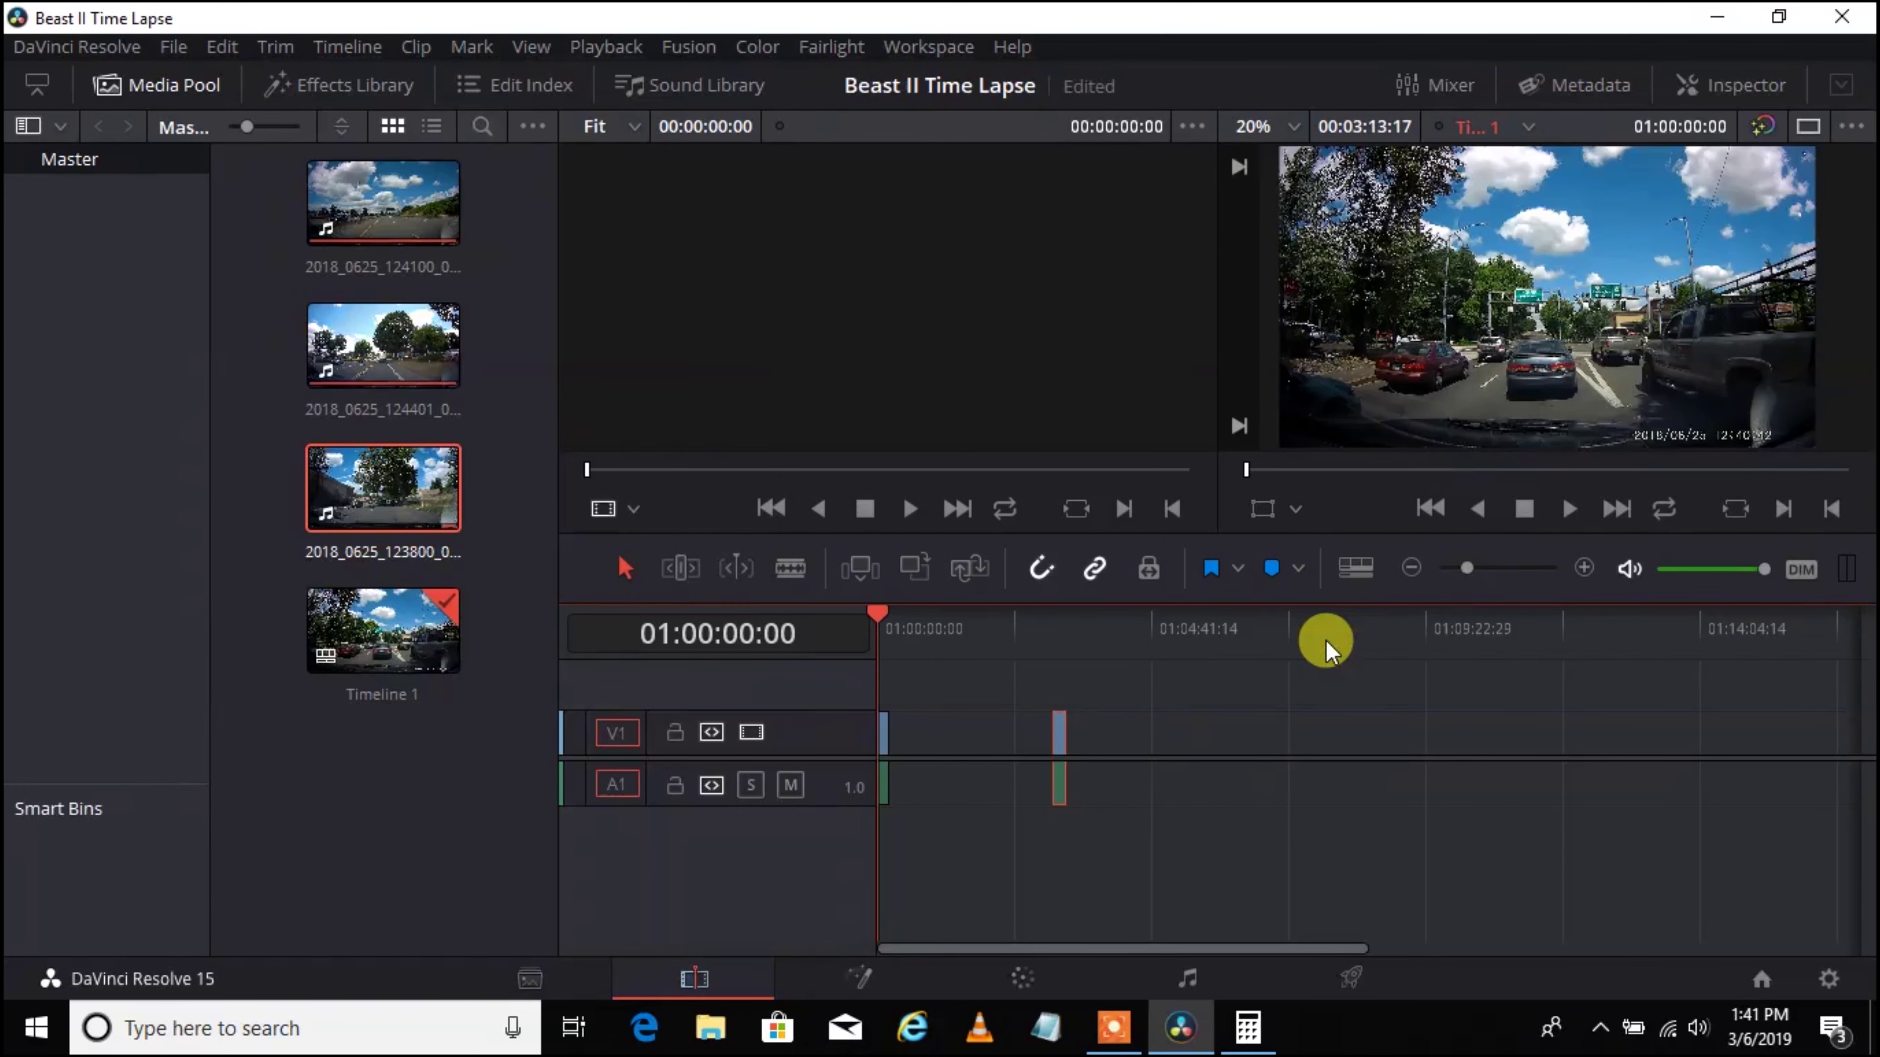
Step: Scrub through the sped-up last clip to examine its footage
left_click_drag(1064, 633, 1061, 616)
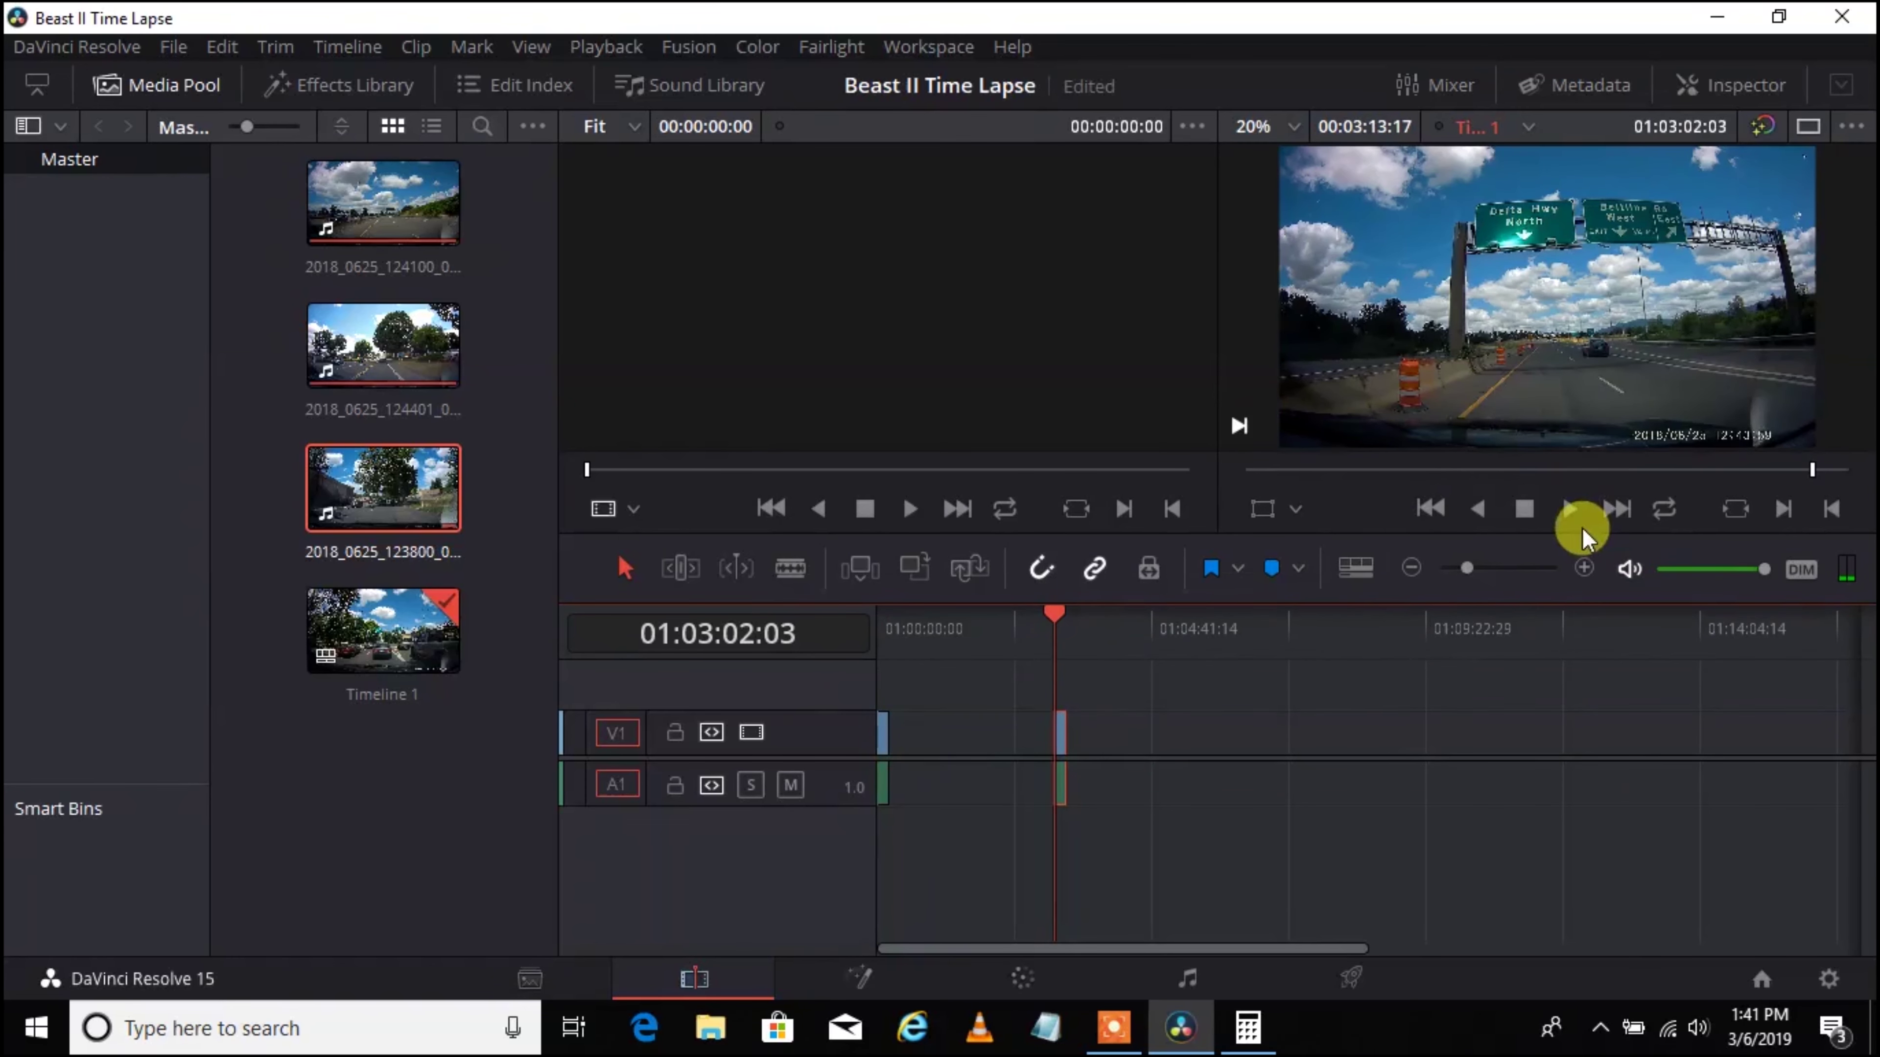
left_click_drag(1462, 562, 1504, 569)
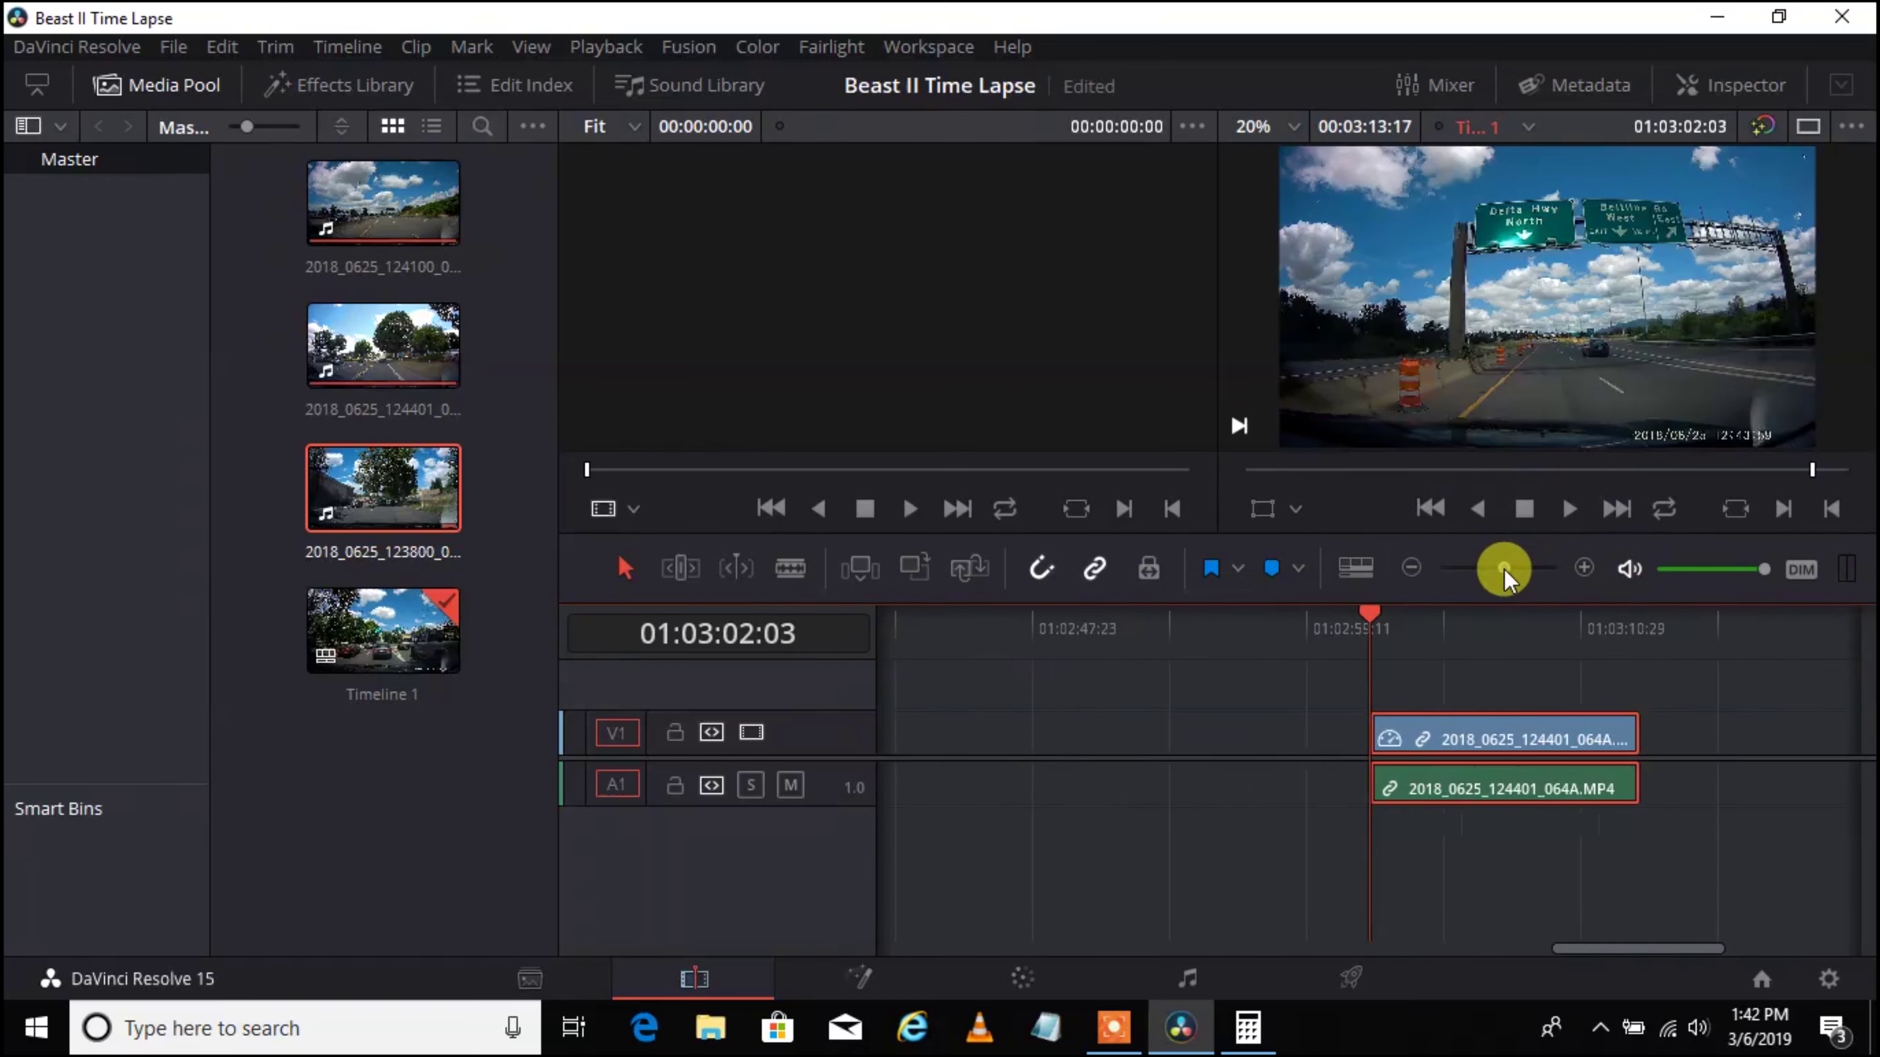
left_click_drag(1384, 607, 1548, 621)
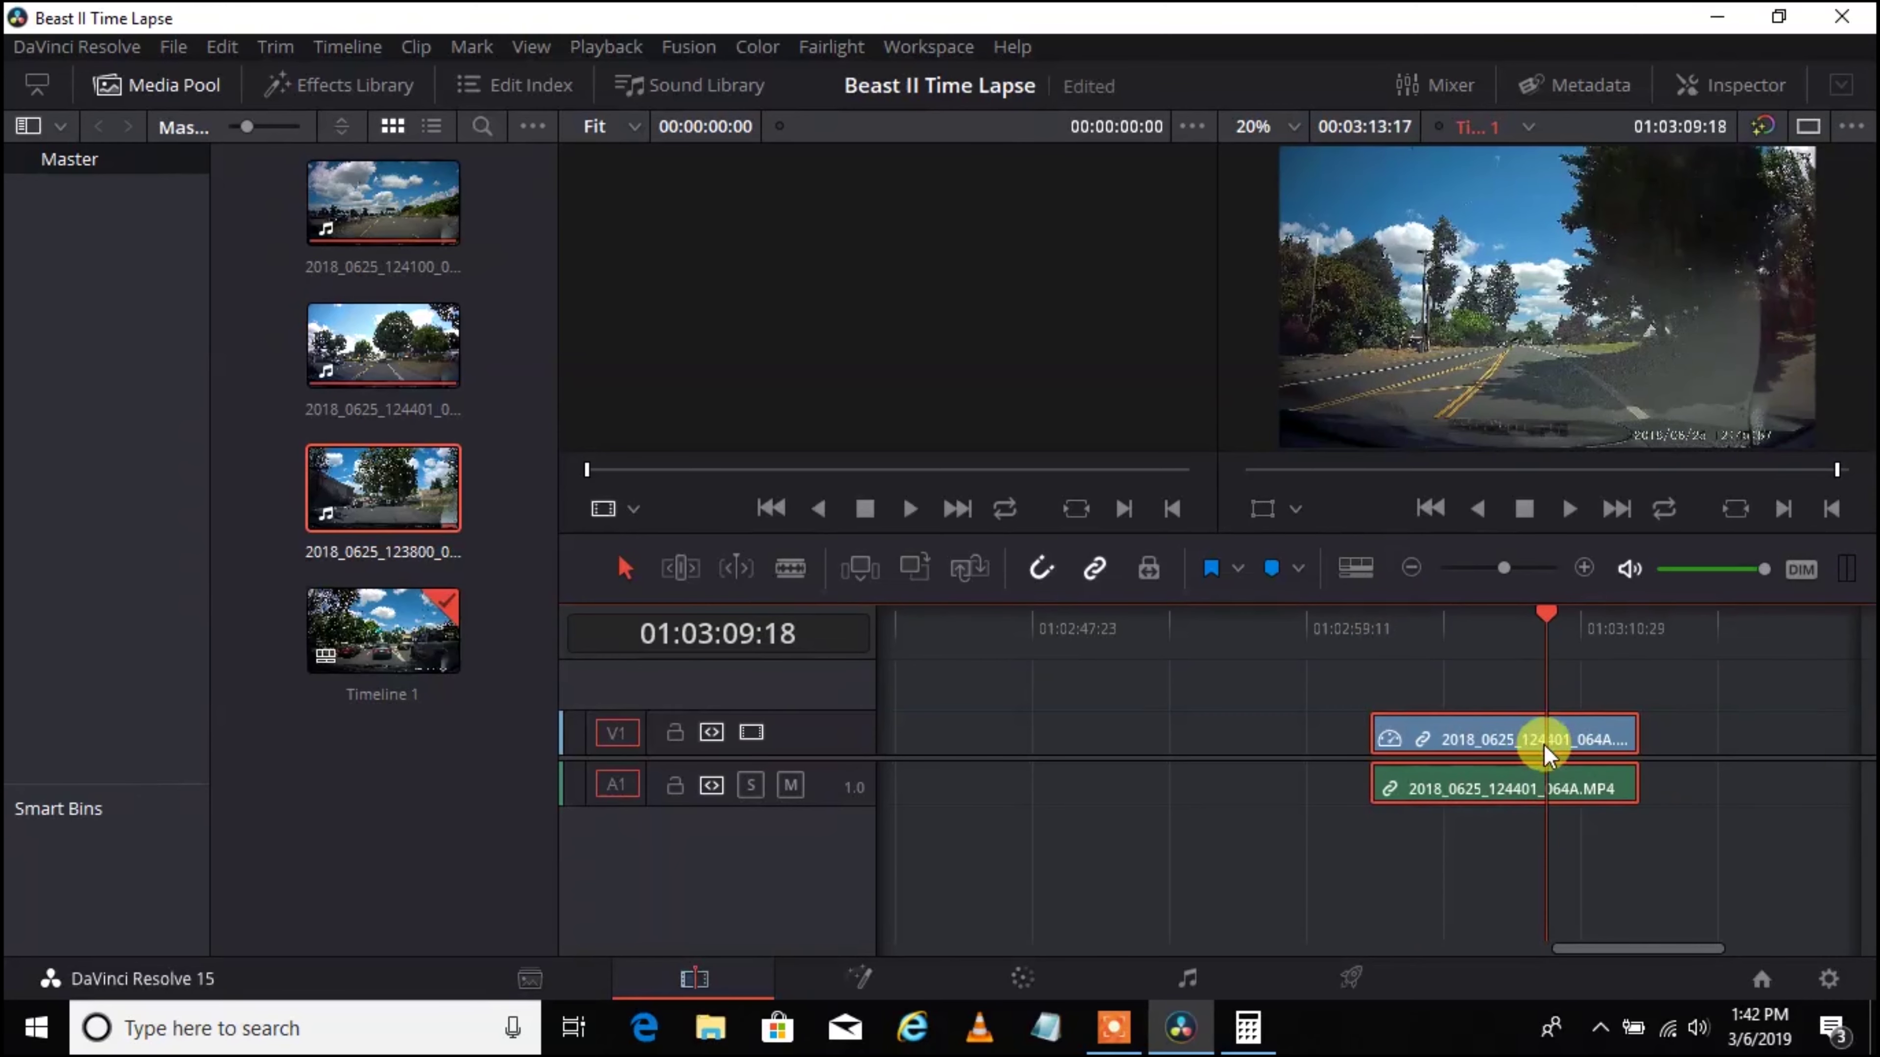
right_click(1499, 731)
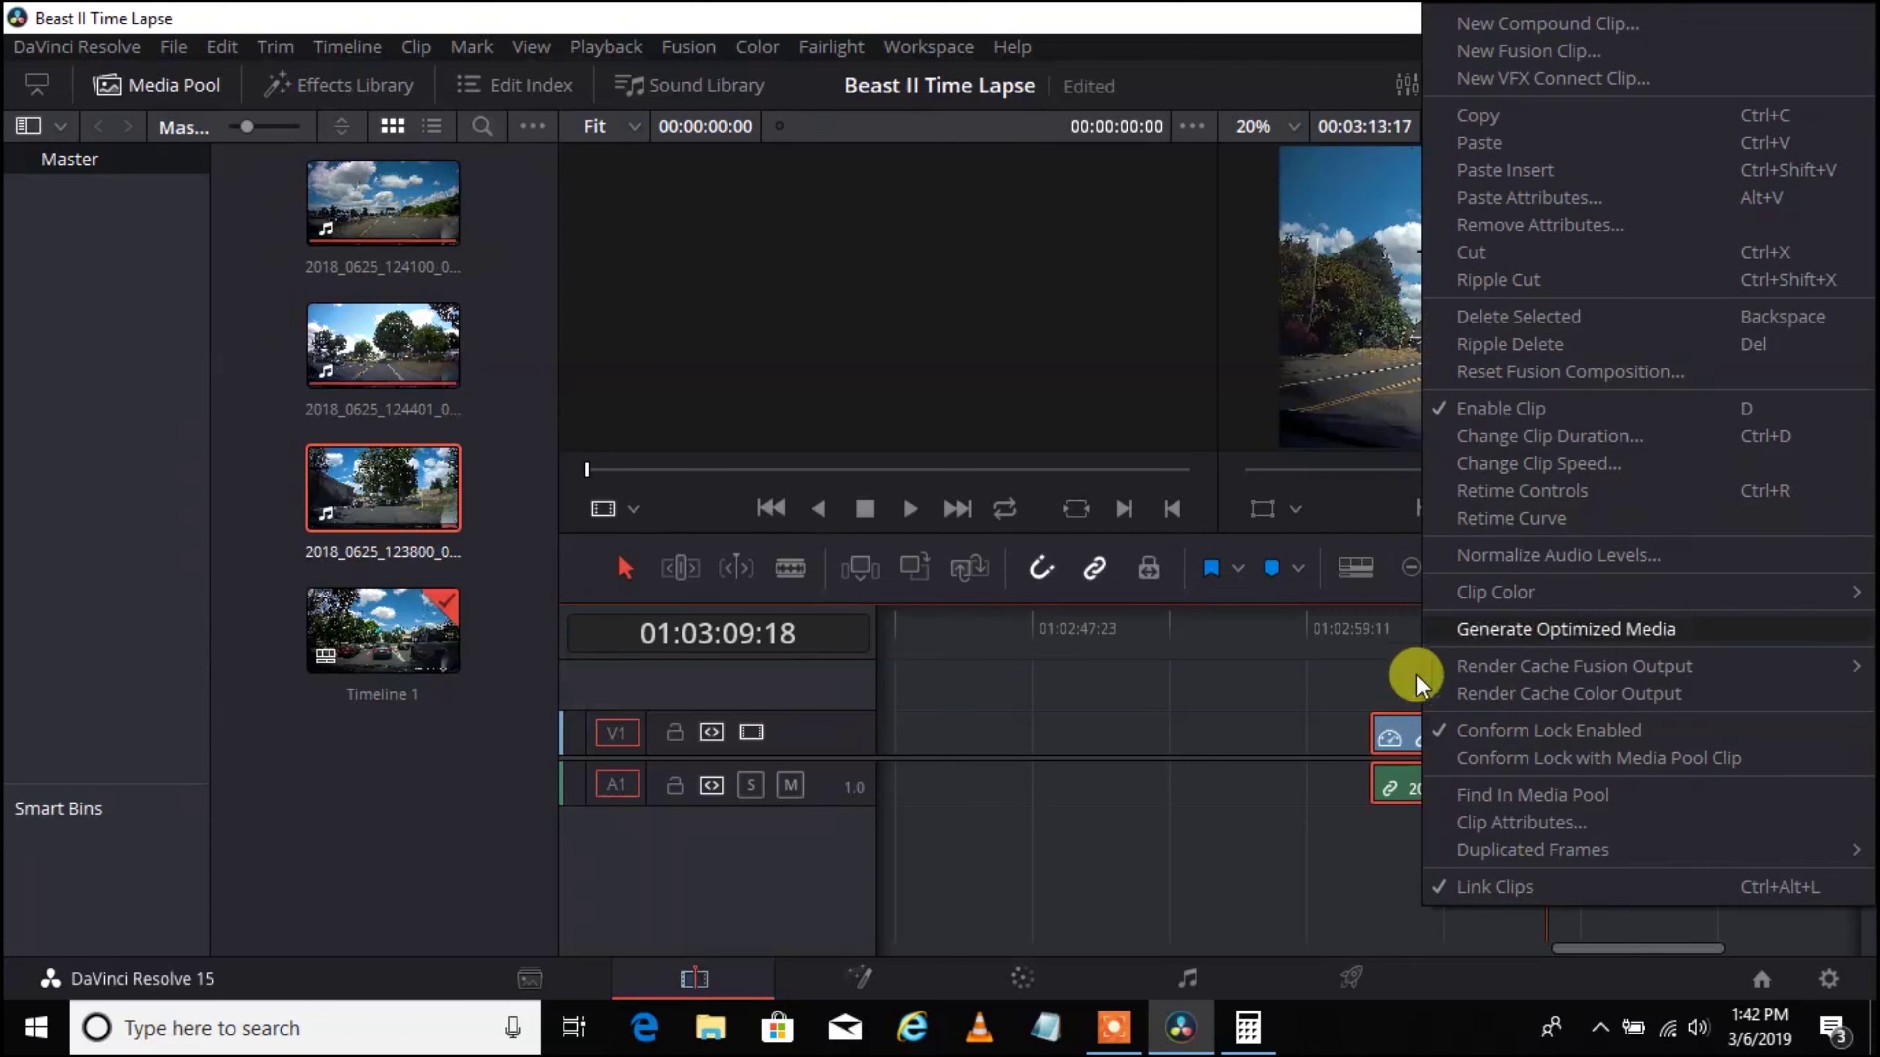
left_click(1371, 673)
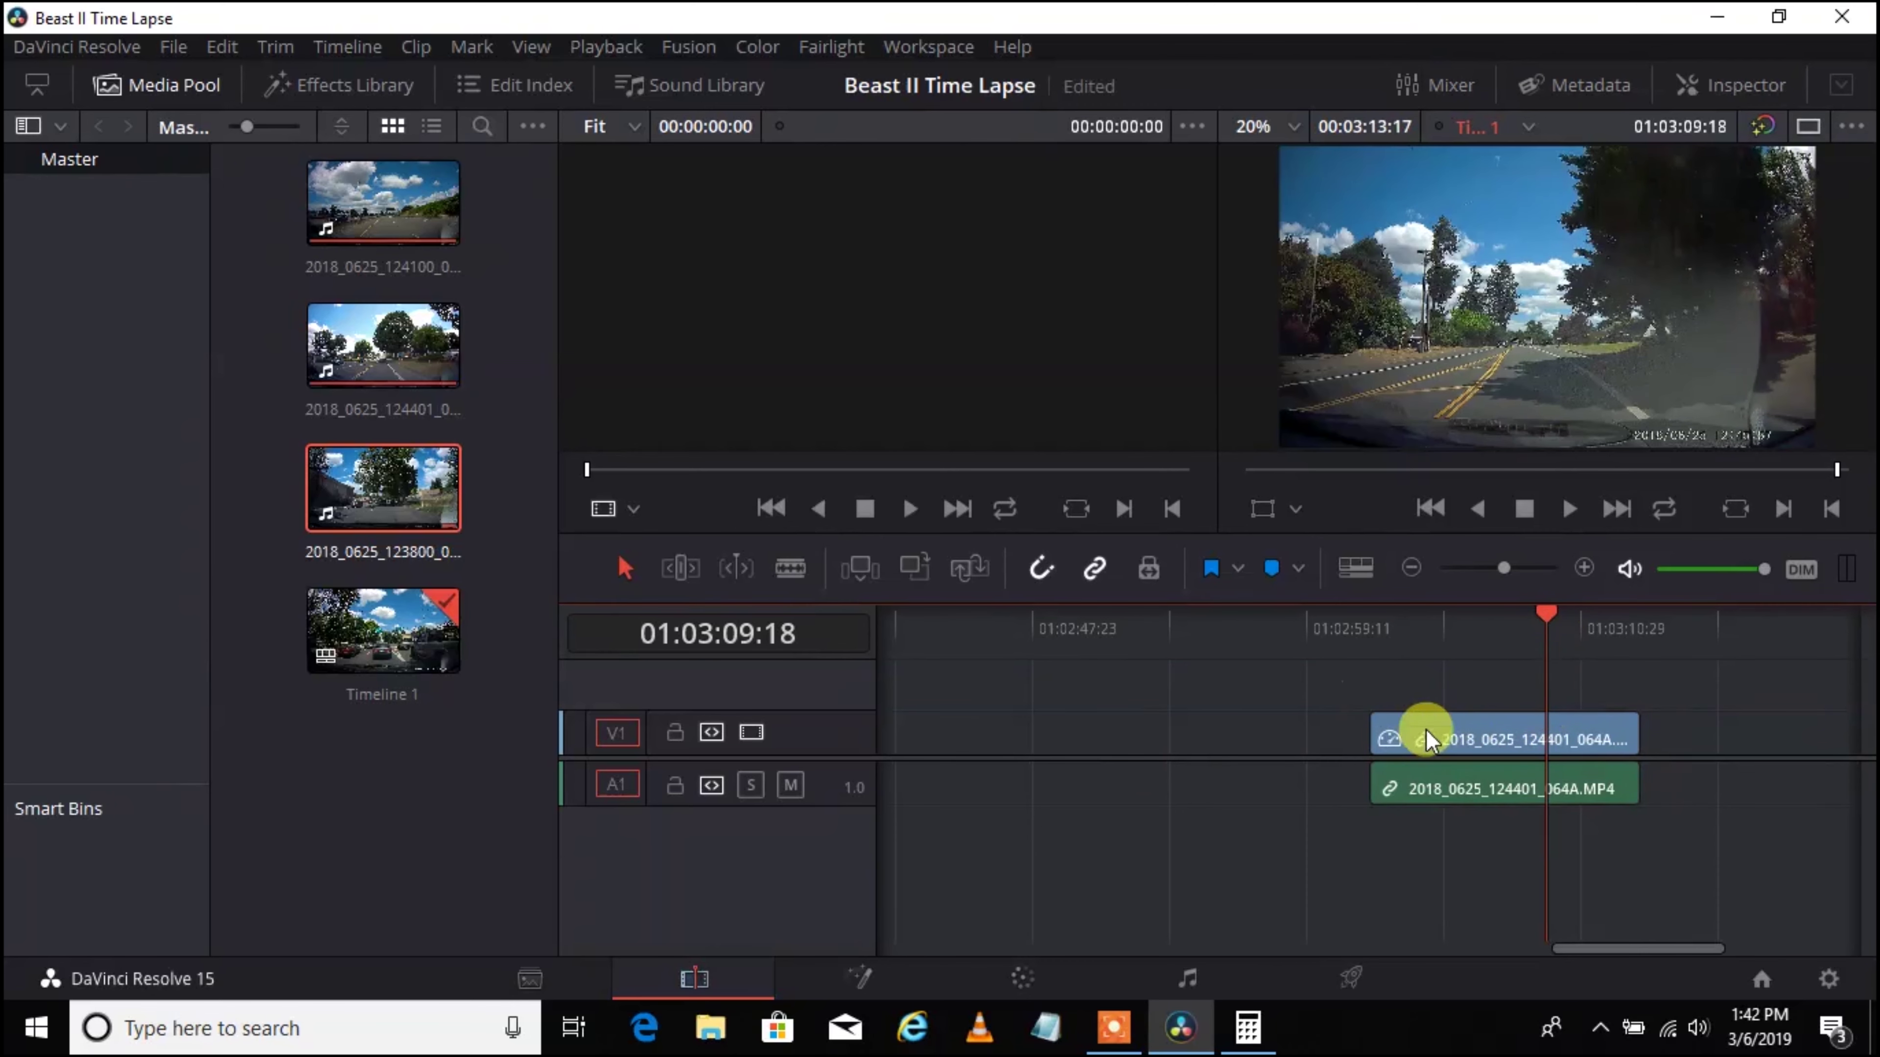
Step: Undo the last clip's speed change and move the clip so it starts at the playhead
left_click(213, 43)
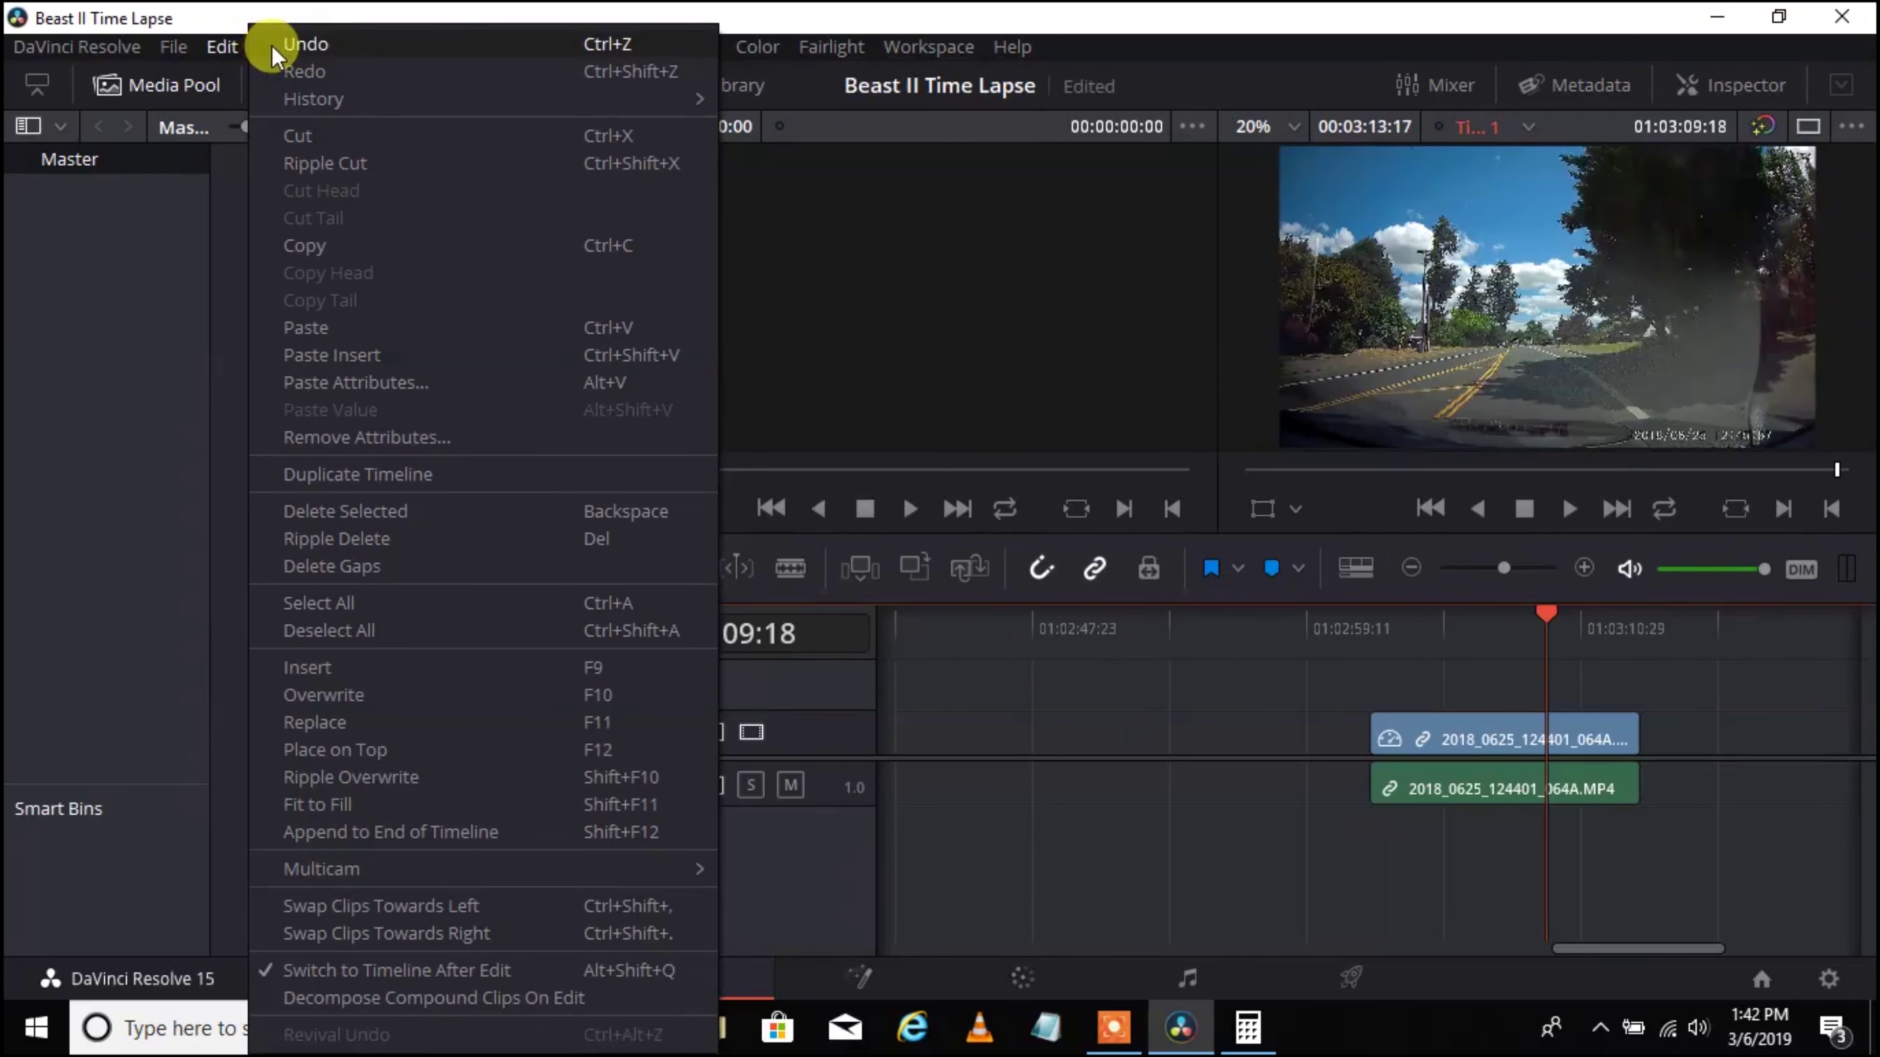
left_click(271, 44)
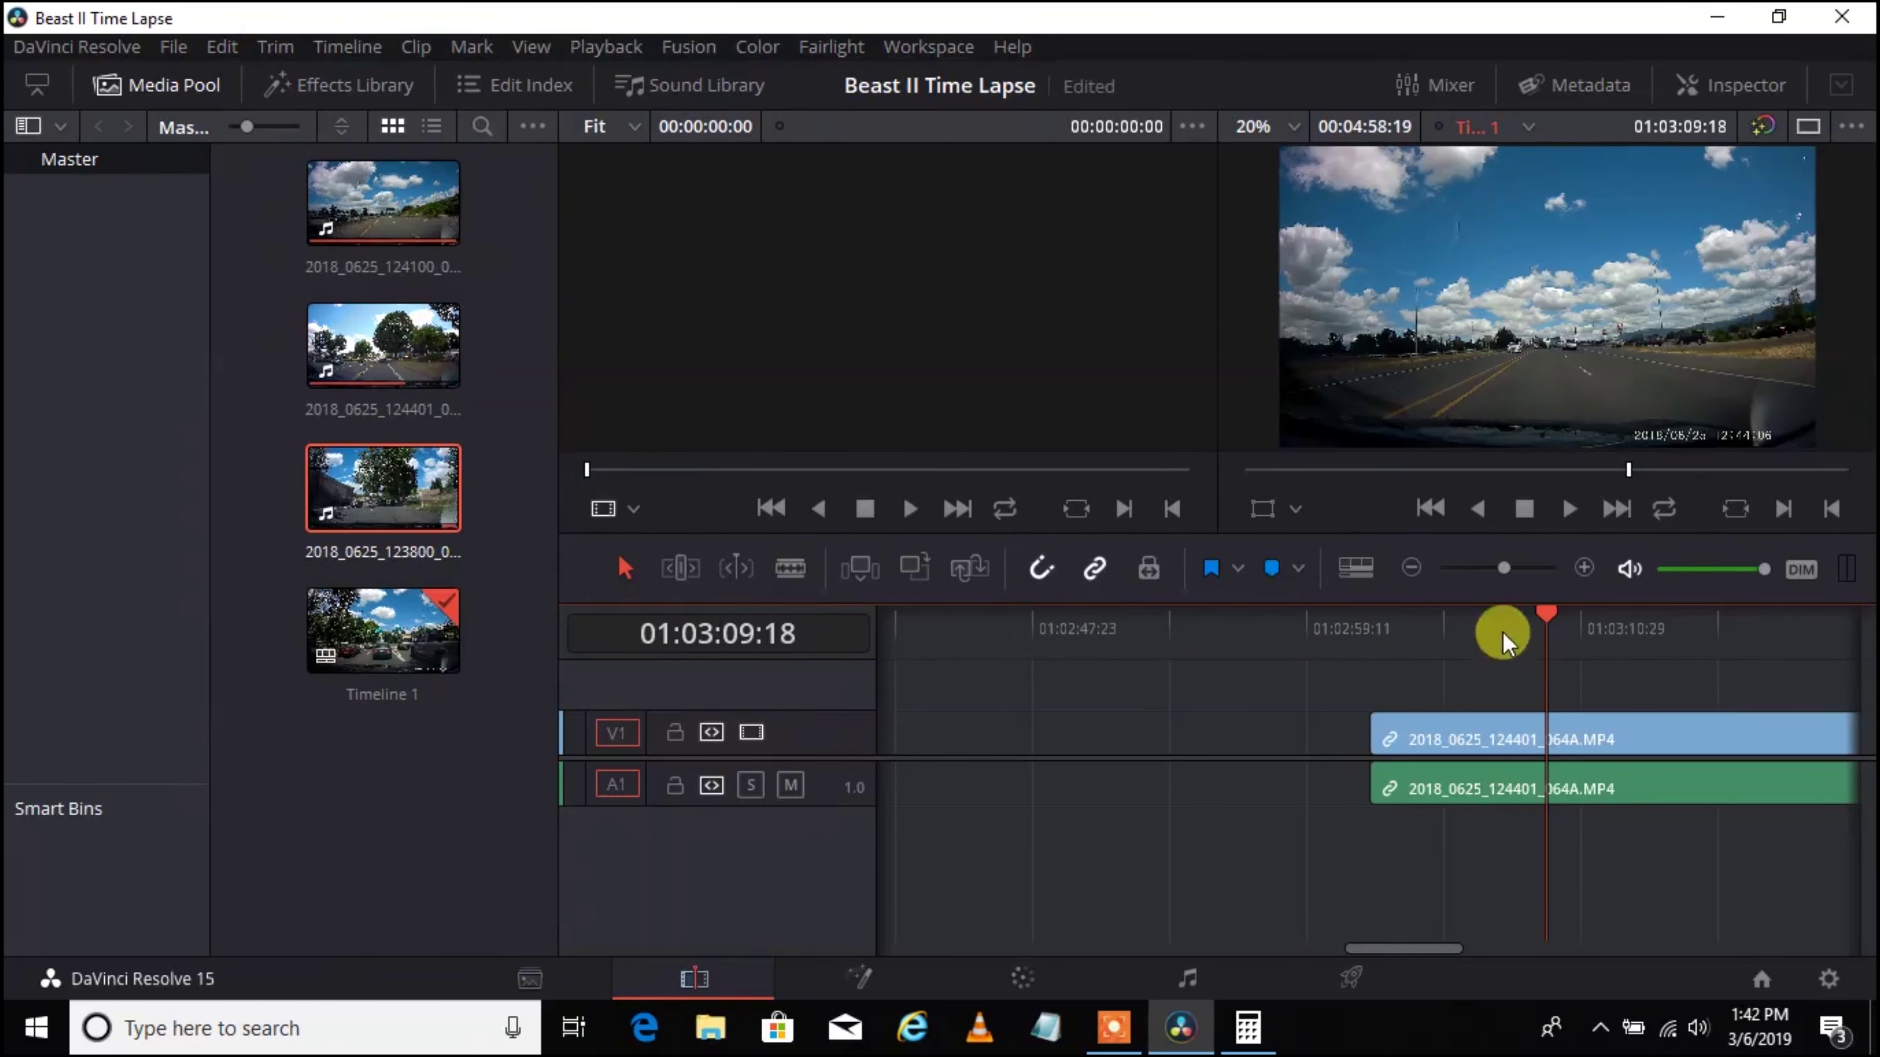
left_click_drag(1509, 568, 1479, 567)
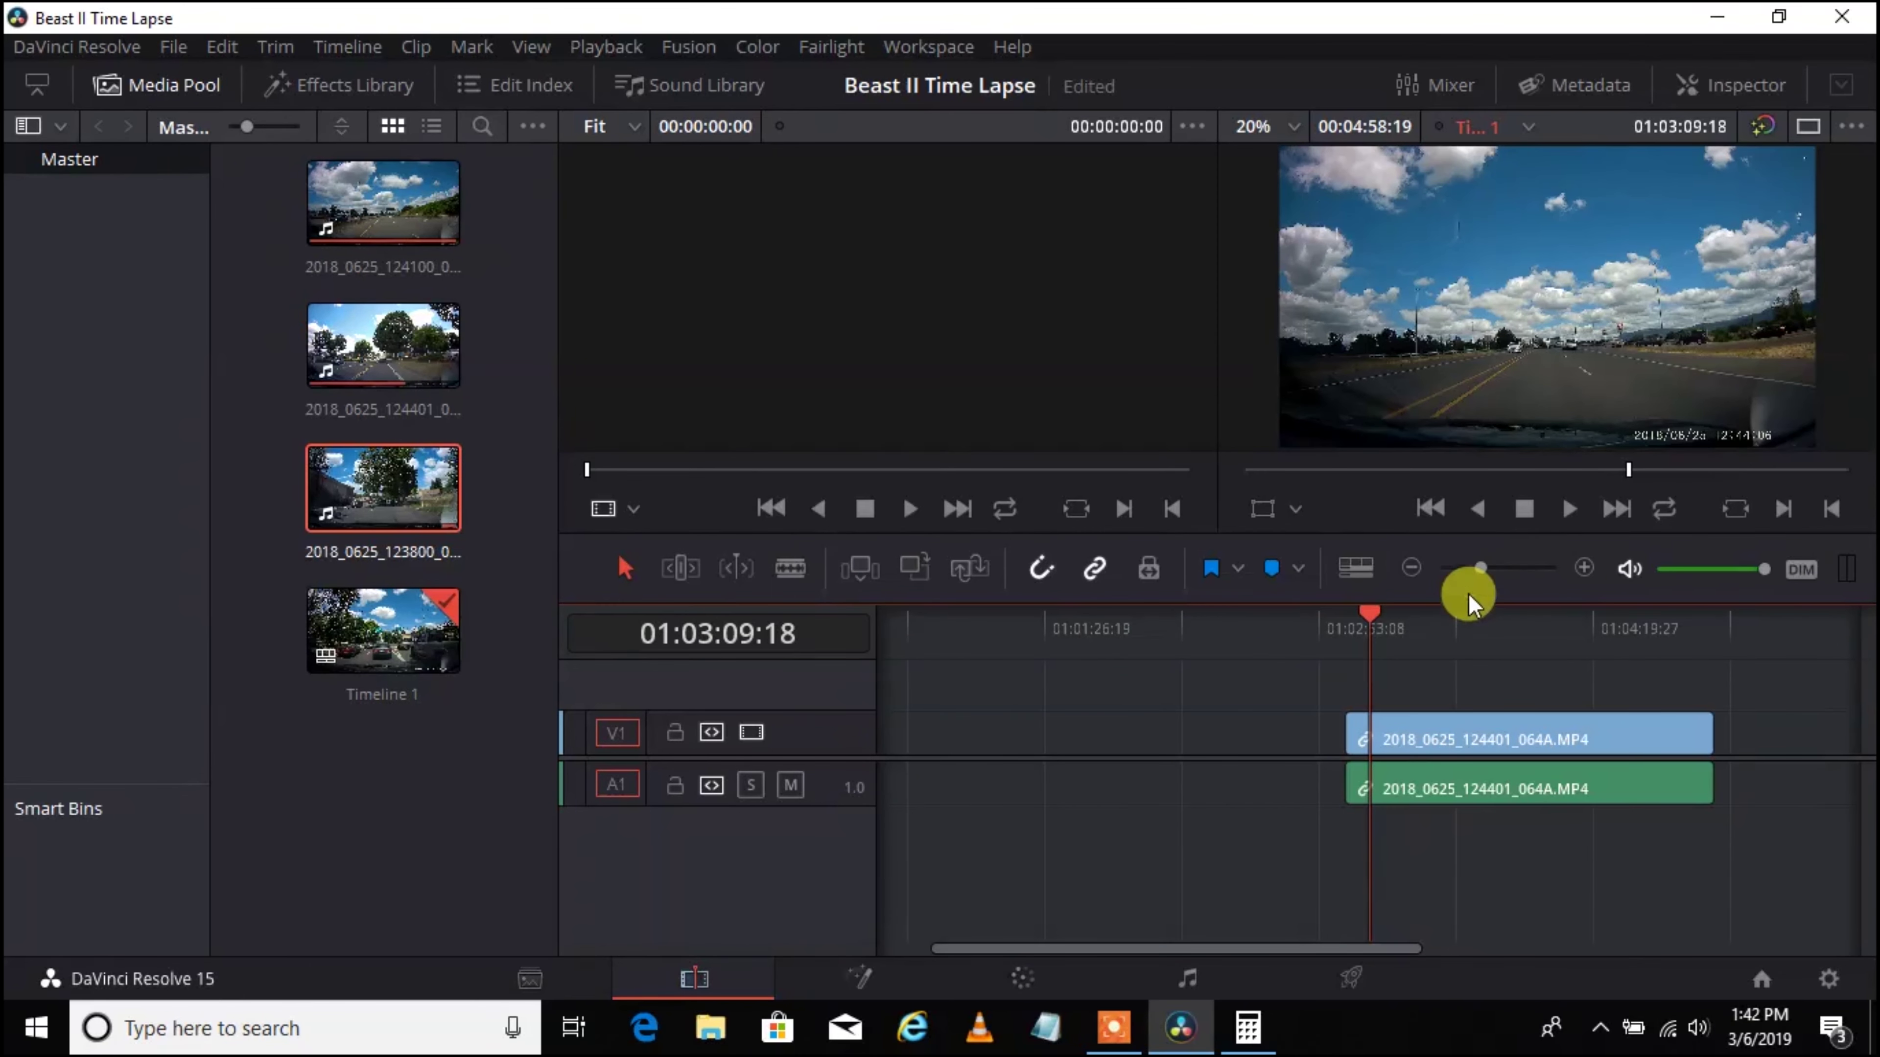
left_click_drag(1286, 948, 1347, 955)
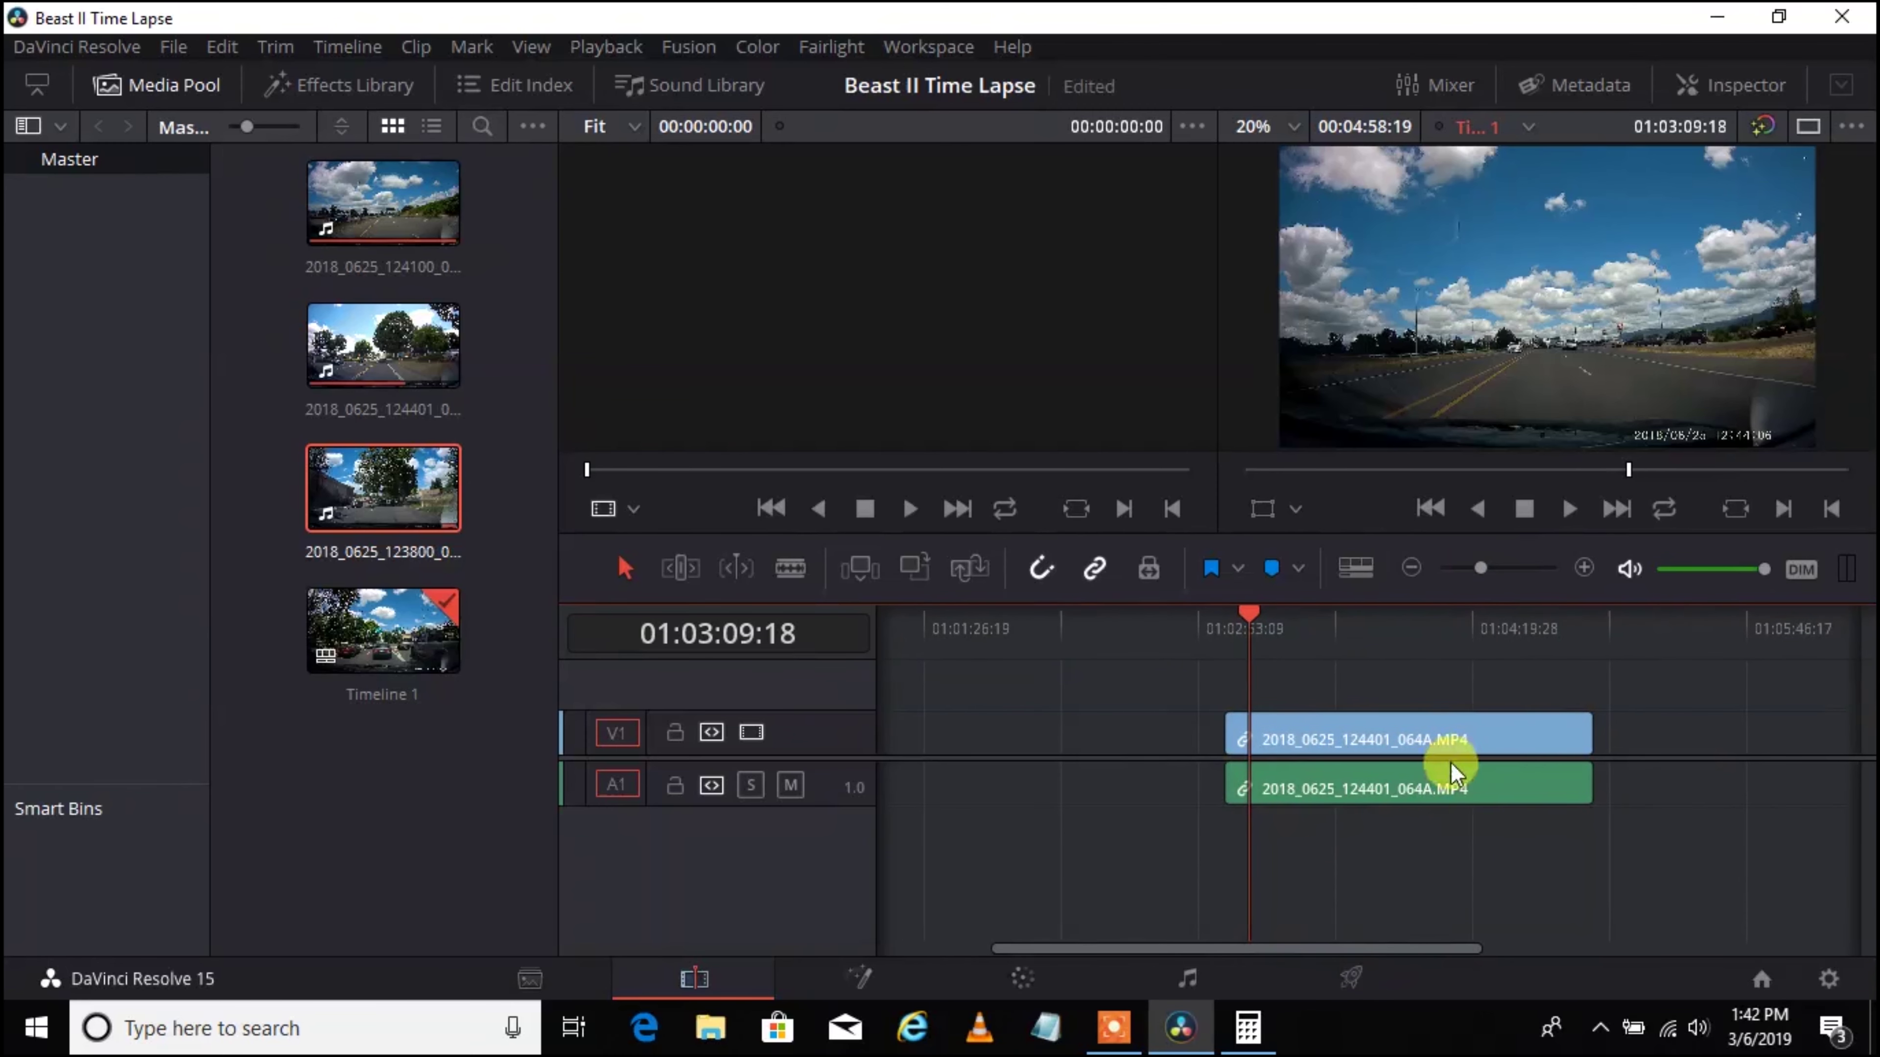
left_click_drag(1523, 721, 1514, 717)
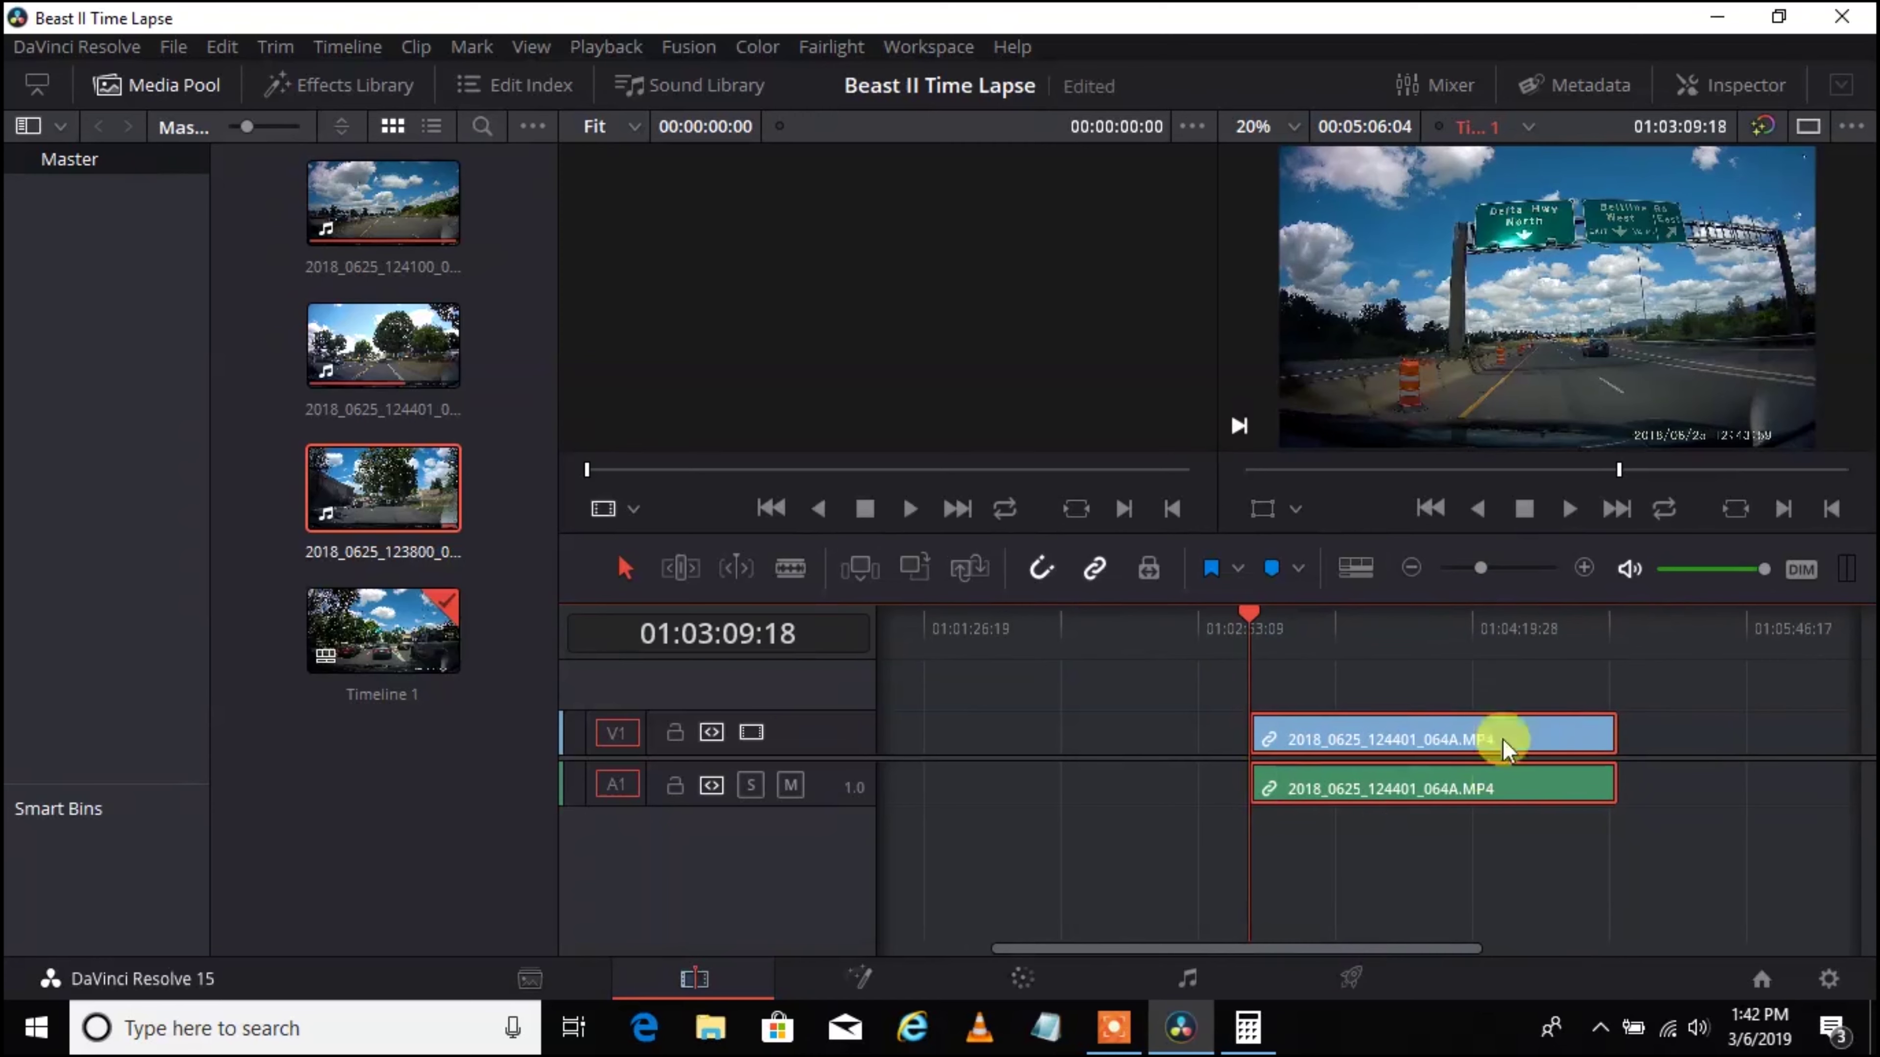
Step: Show the retime controls on the last clip and shorten its end until the speed is 1572%
right_click(1561, 730)
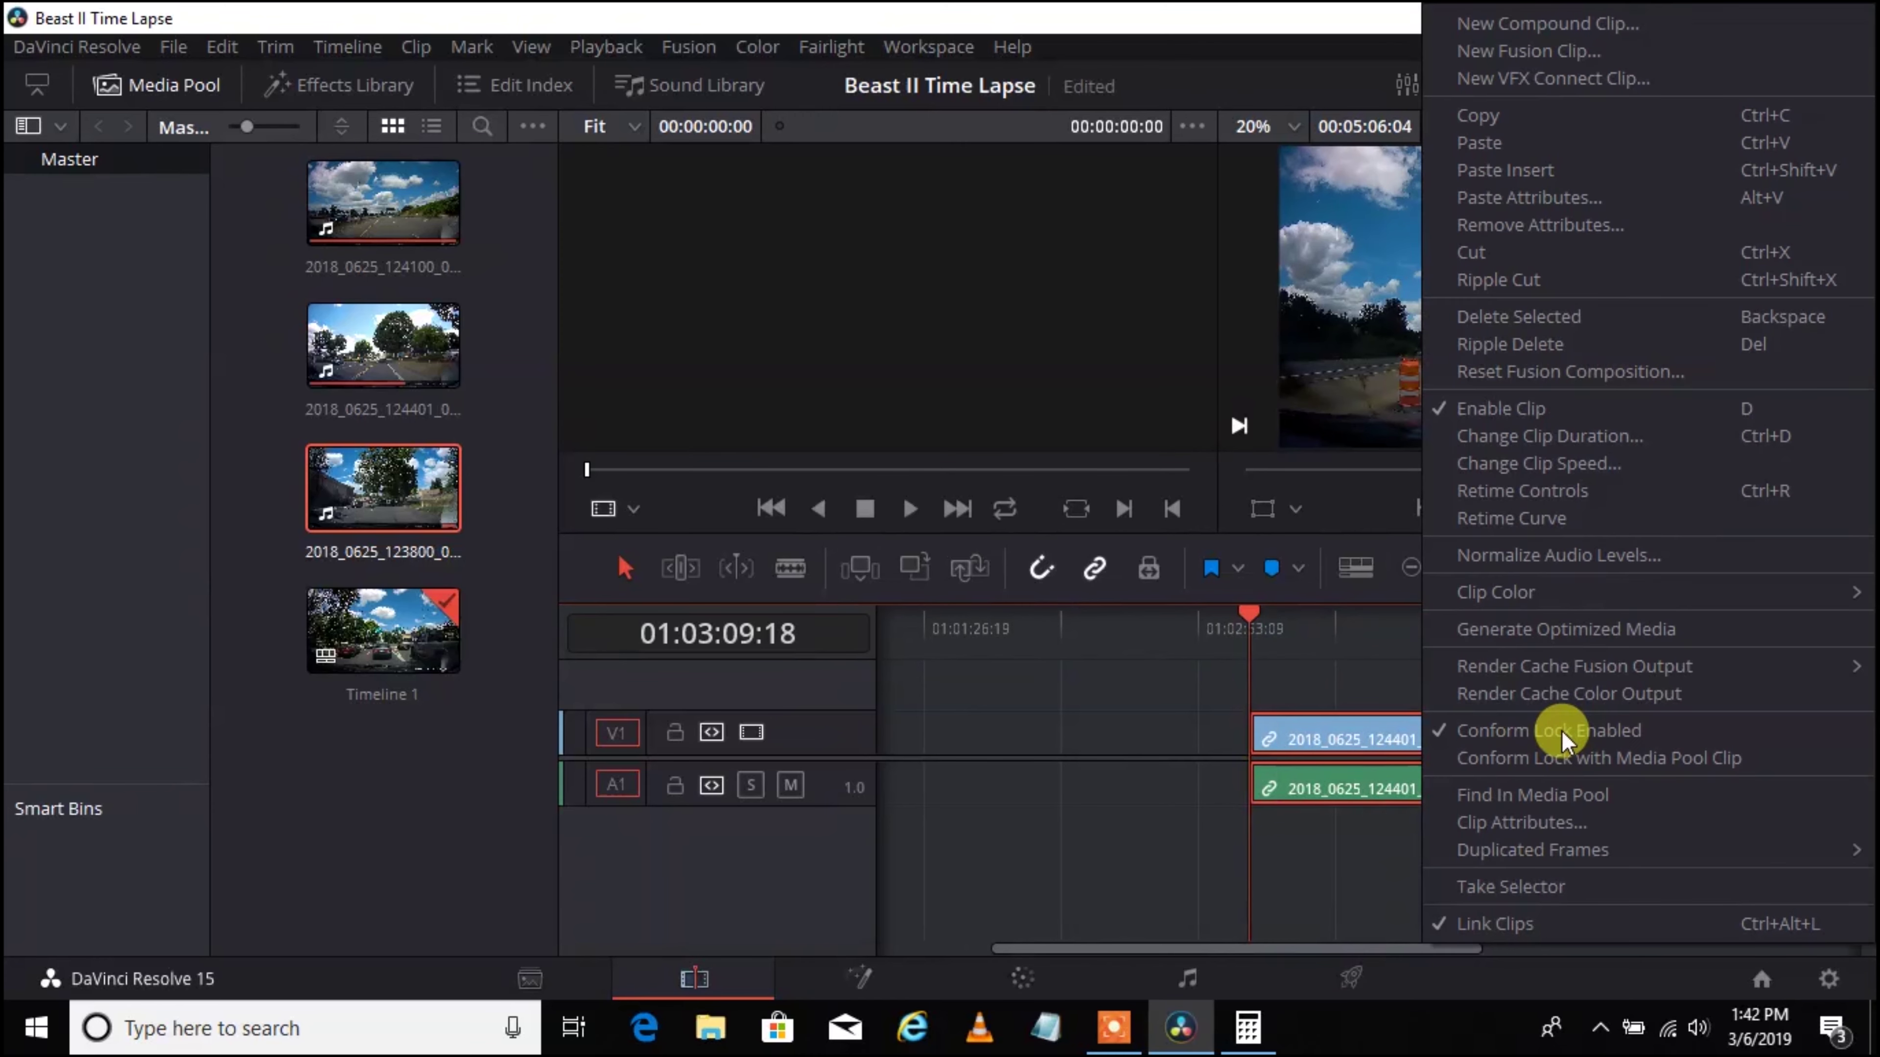
mouse_move(1560, 661)
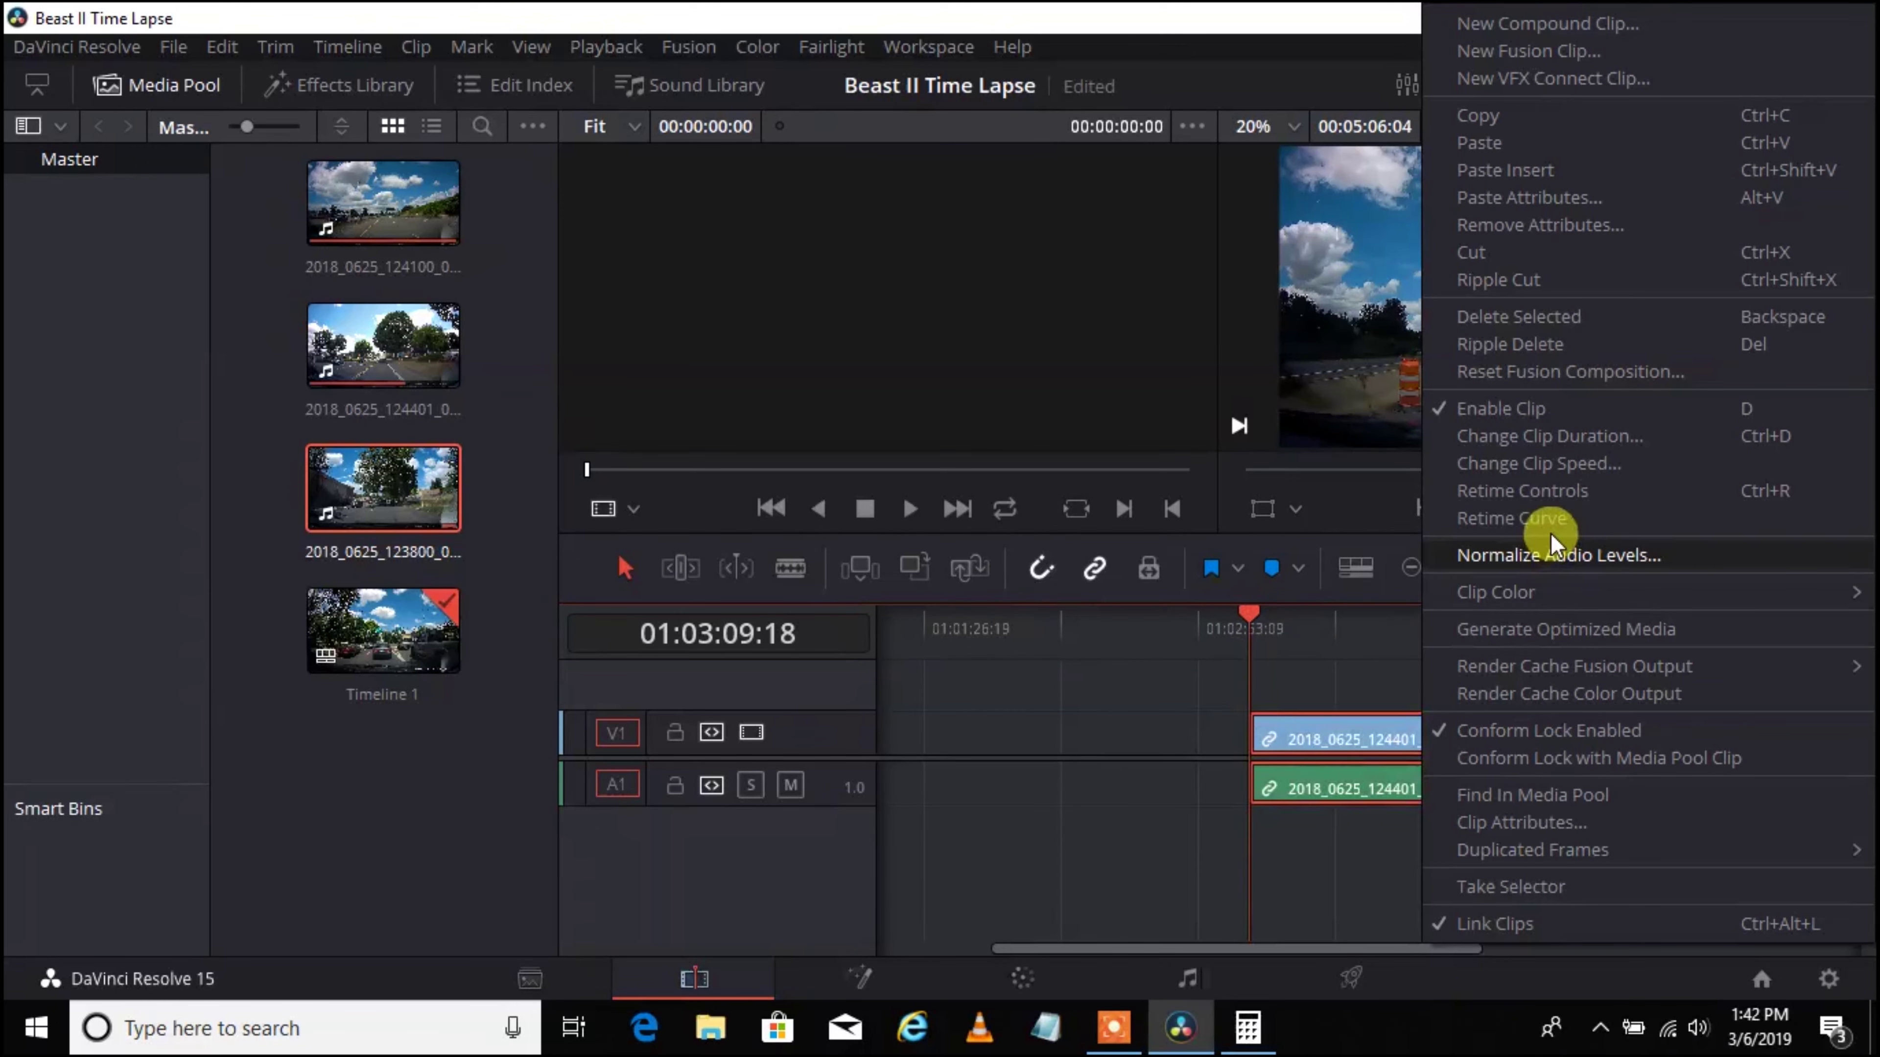
left_click(1582, 488)
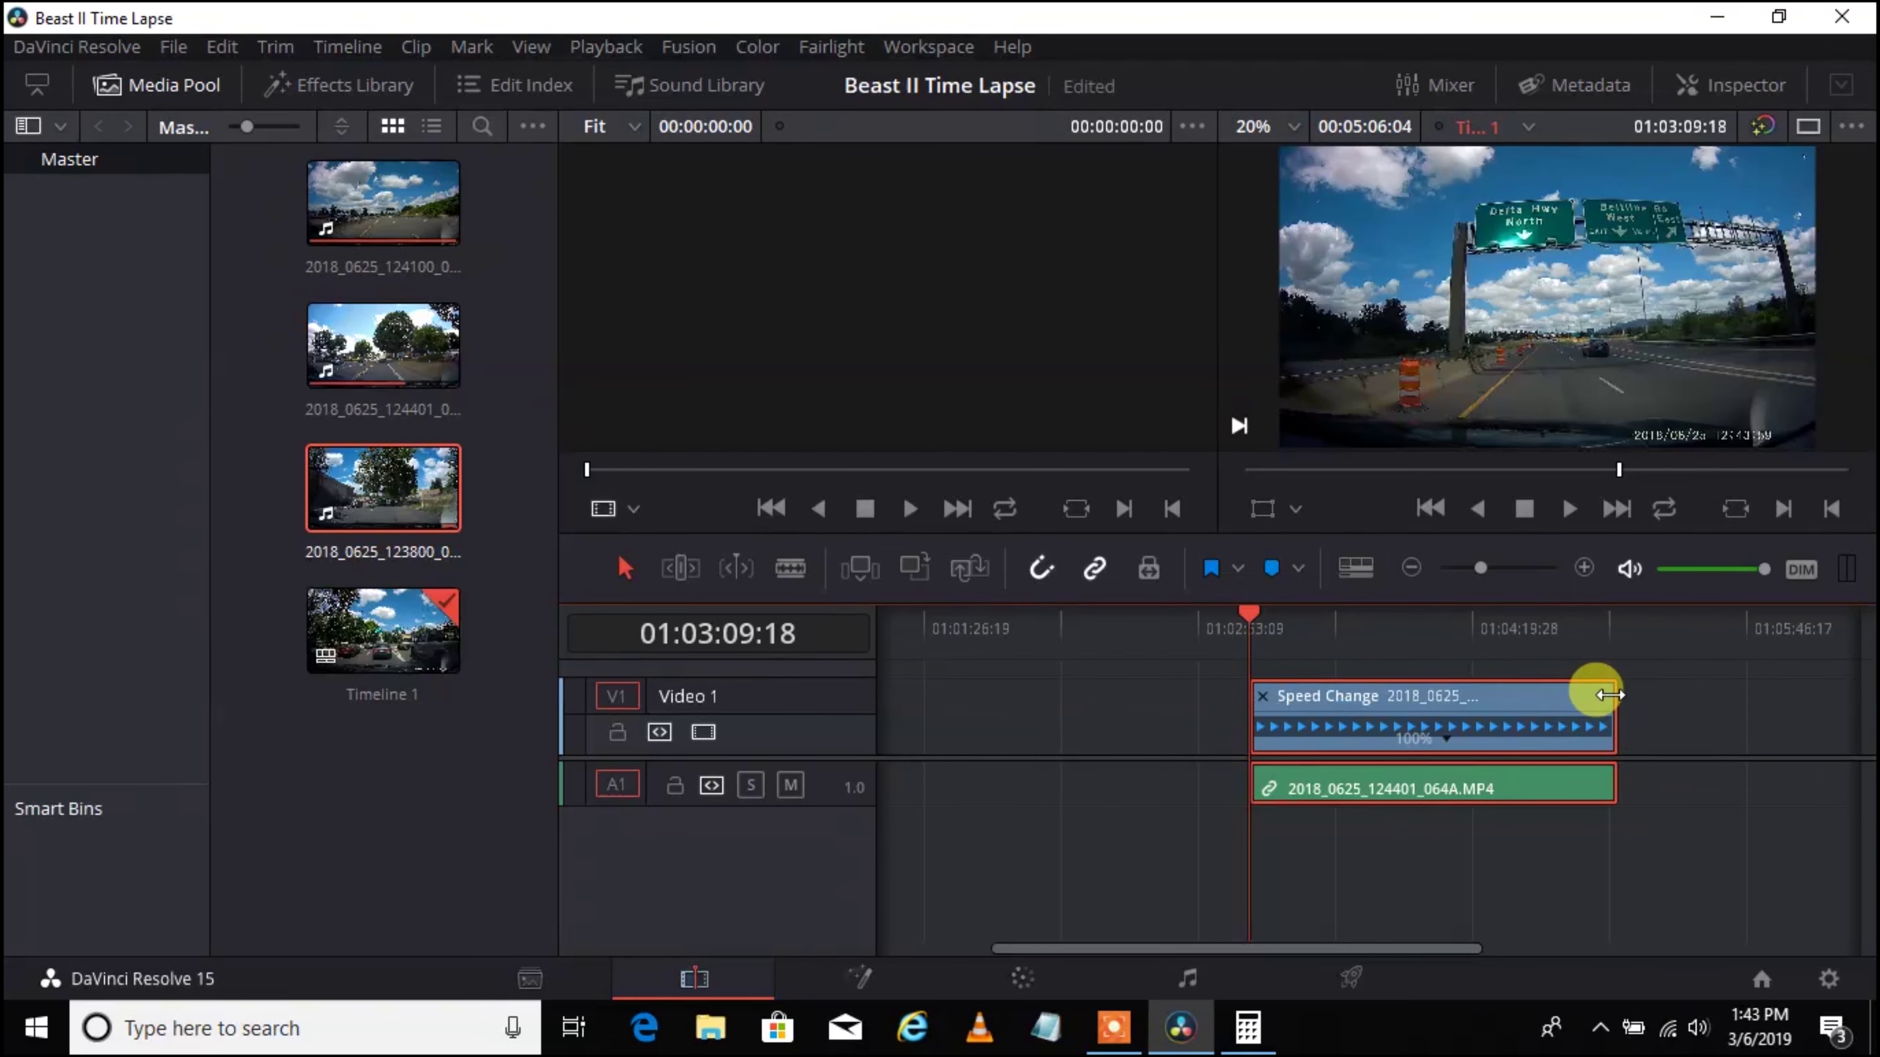
left_click_drag(1610, 694, 1314, 685)
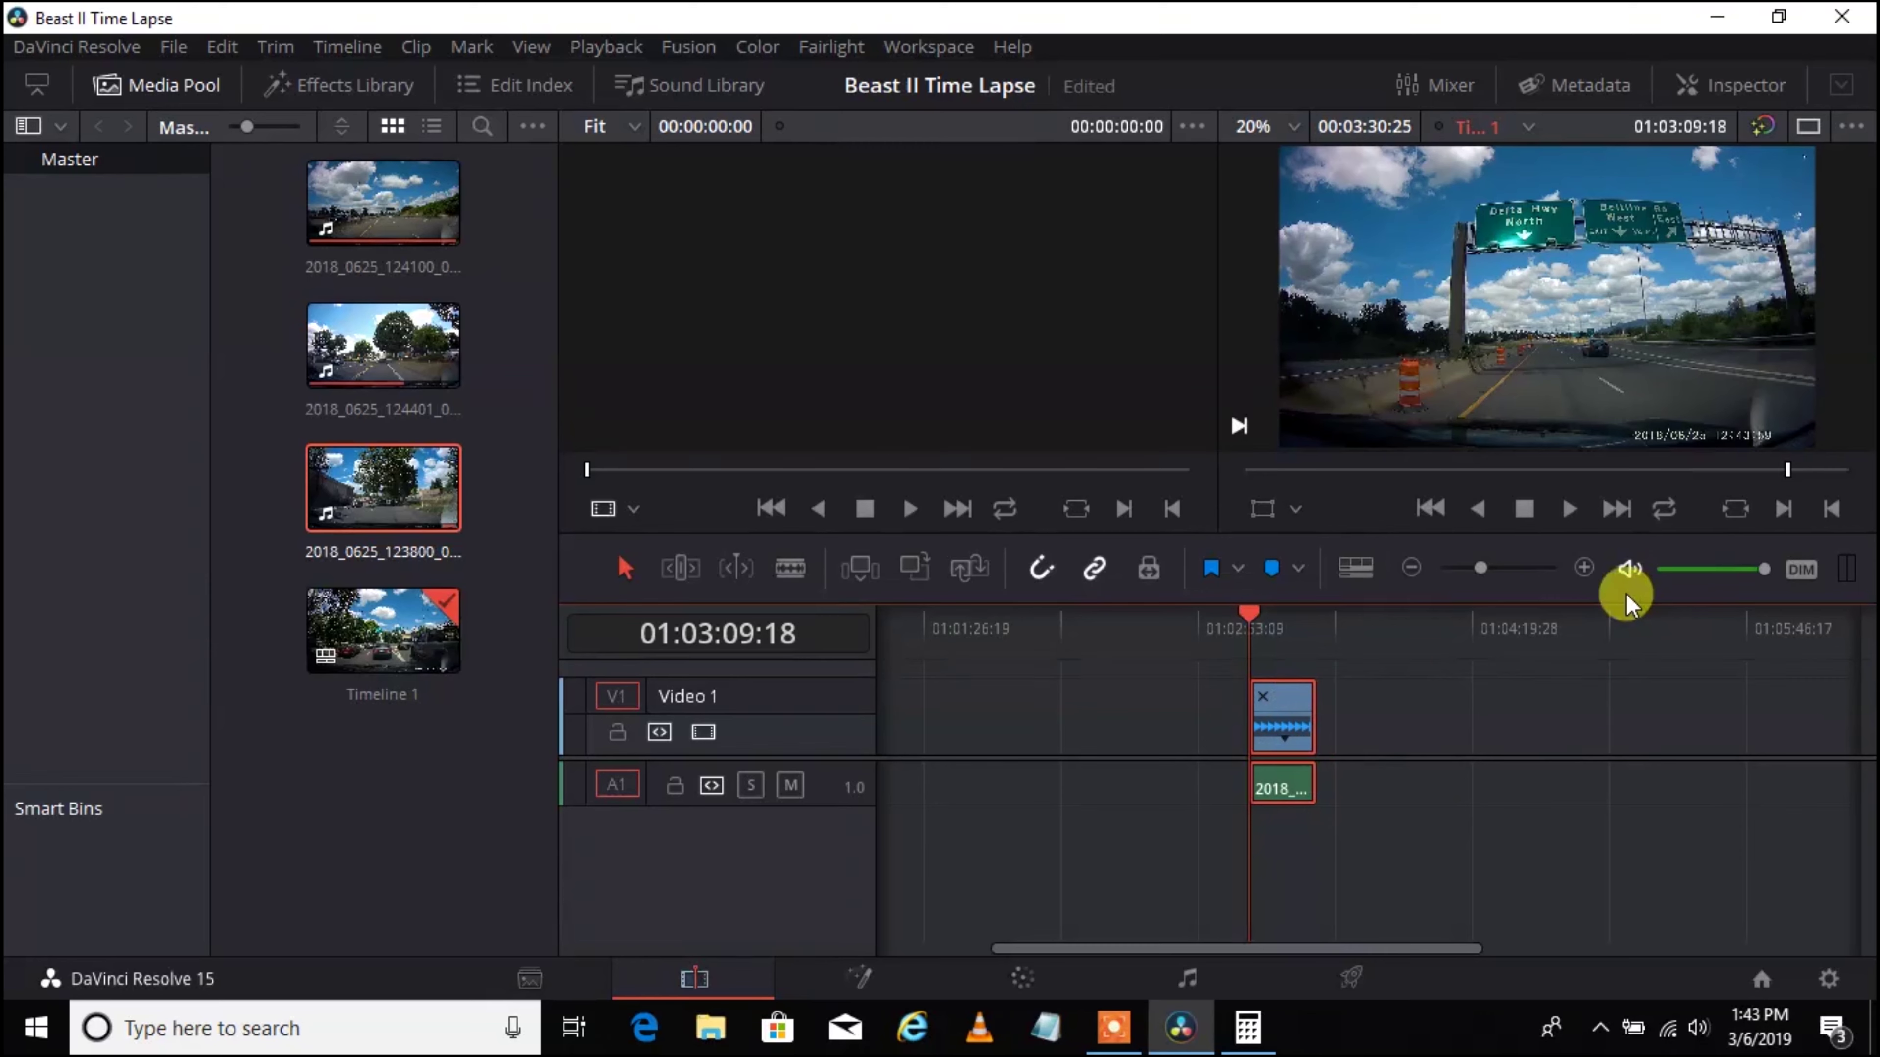
left_click_drag(1484, 573, 1518, 570)
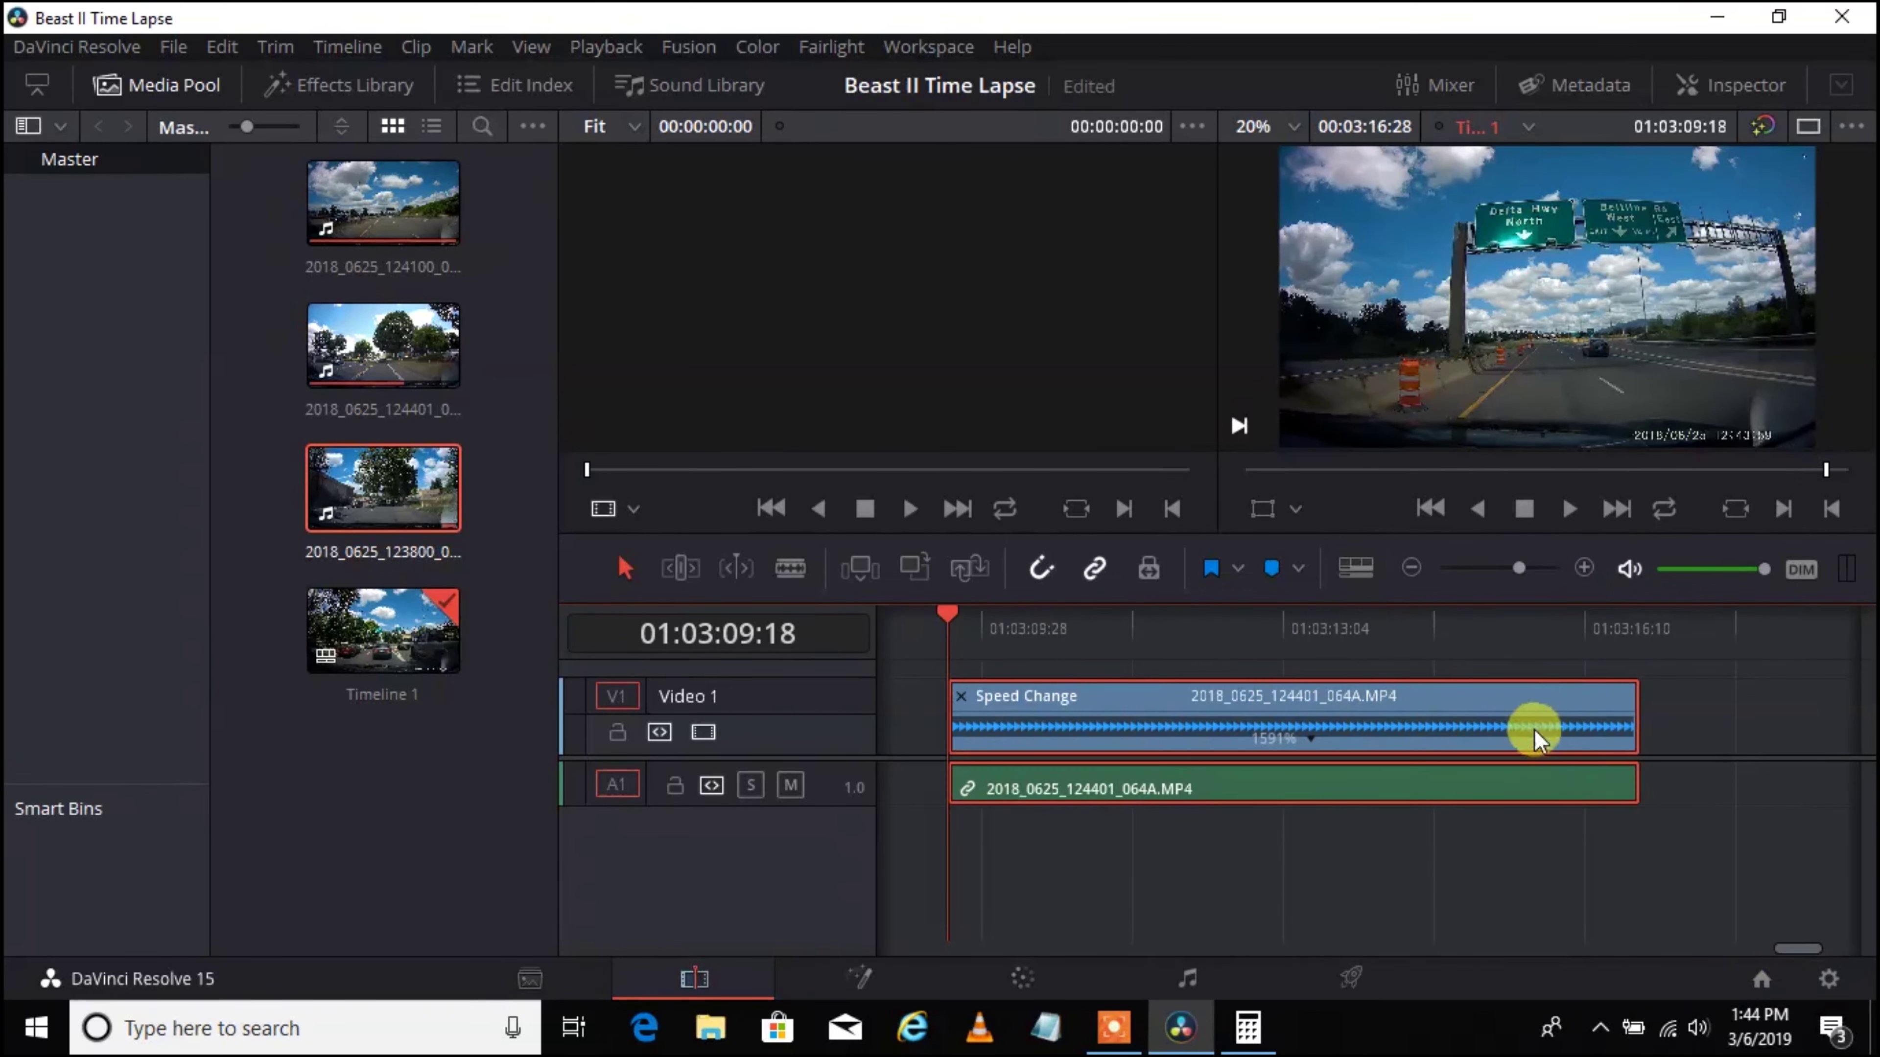
mouse_move(1635, 692)
left_mouse_down()
mouse_move(1621, 687)
mouse_move(1645, 688)
left_mouse_up()
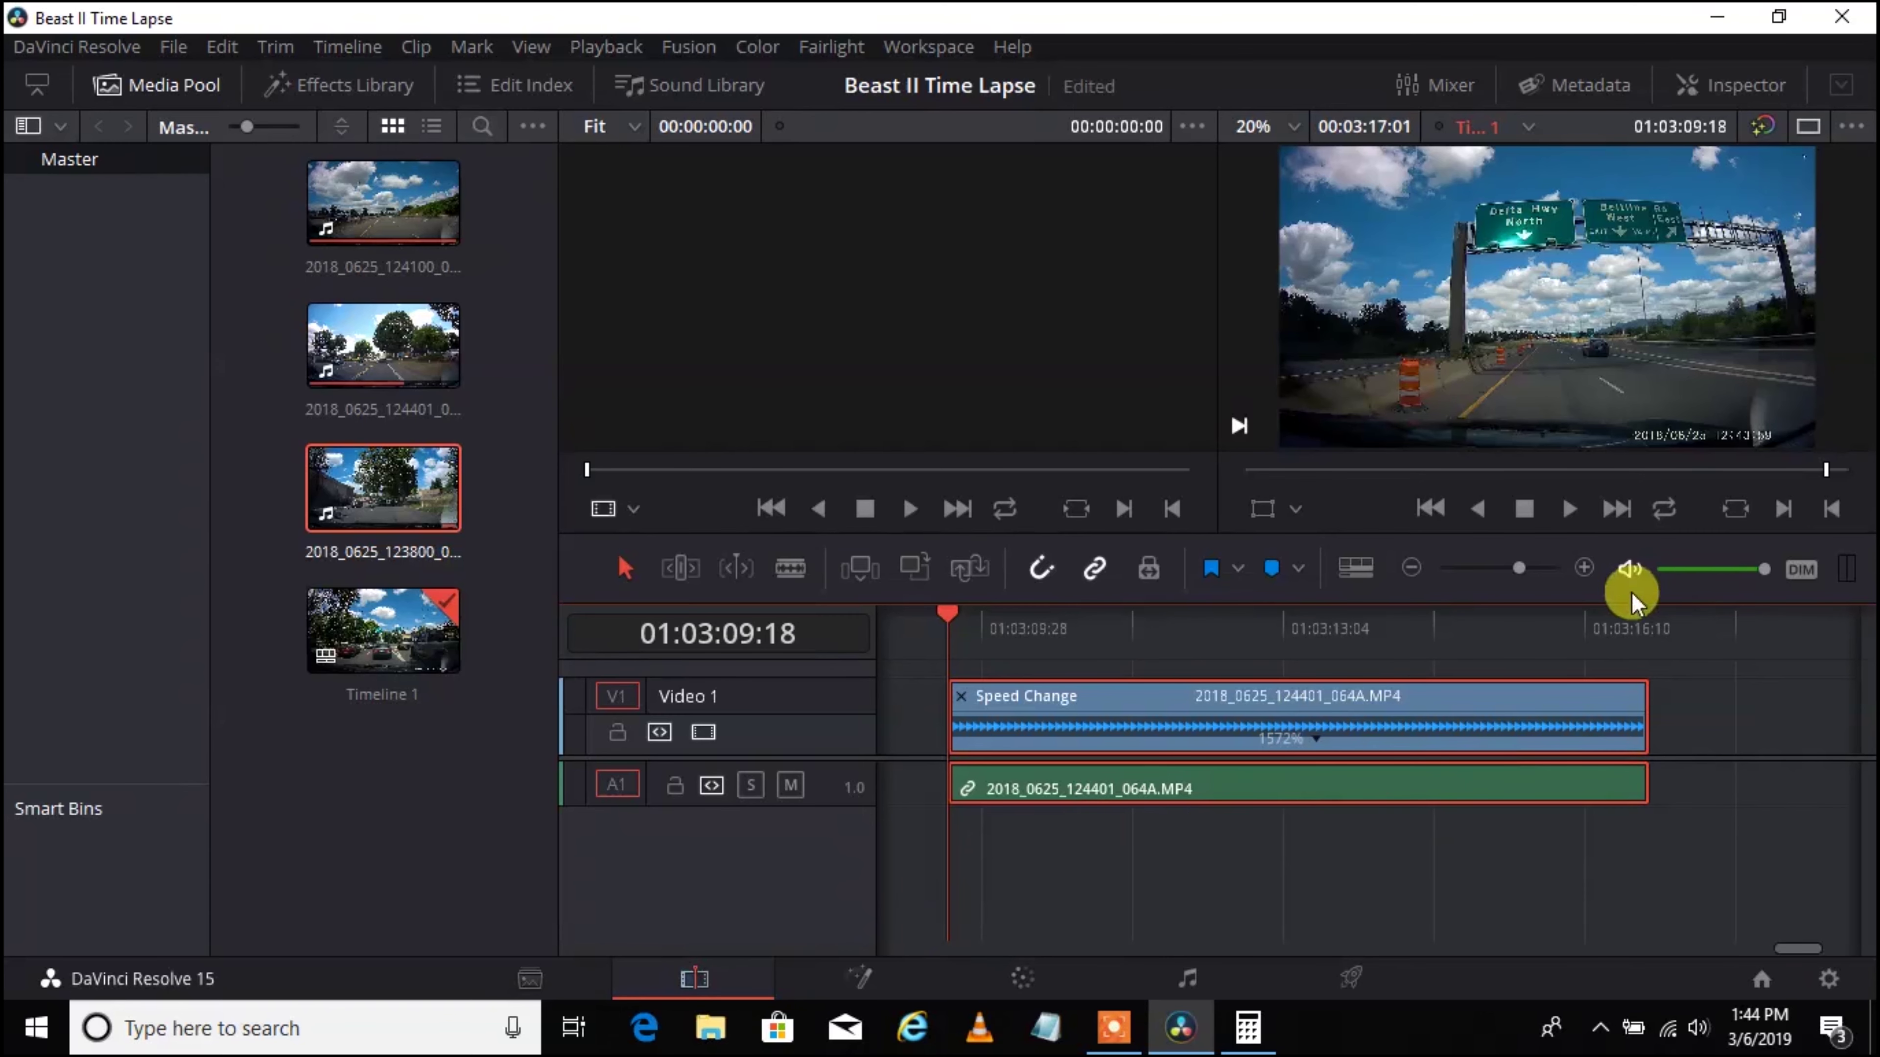
Step: Hide the retime controls on the last clip
left_click_drag(1518, 570, 1478, 572)
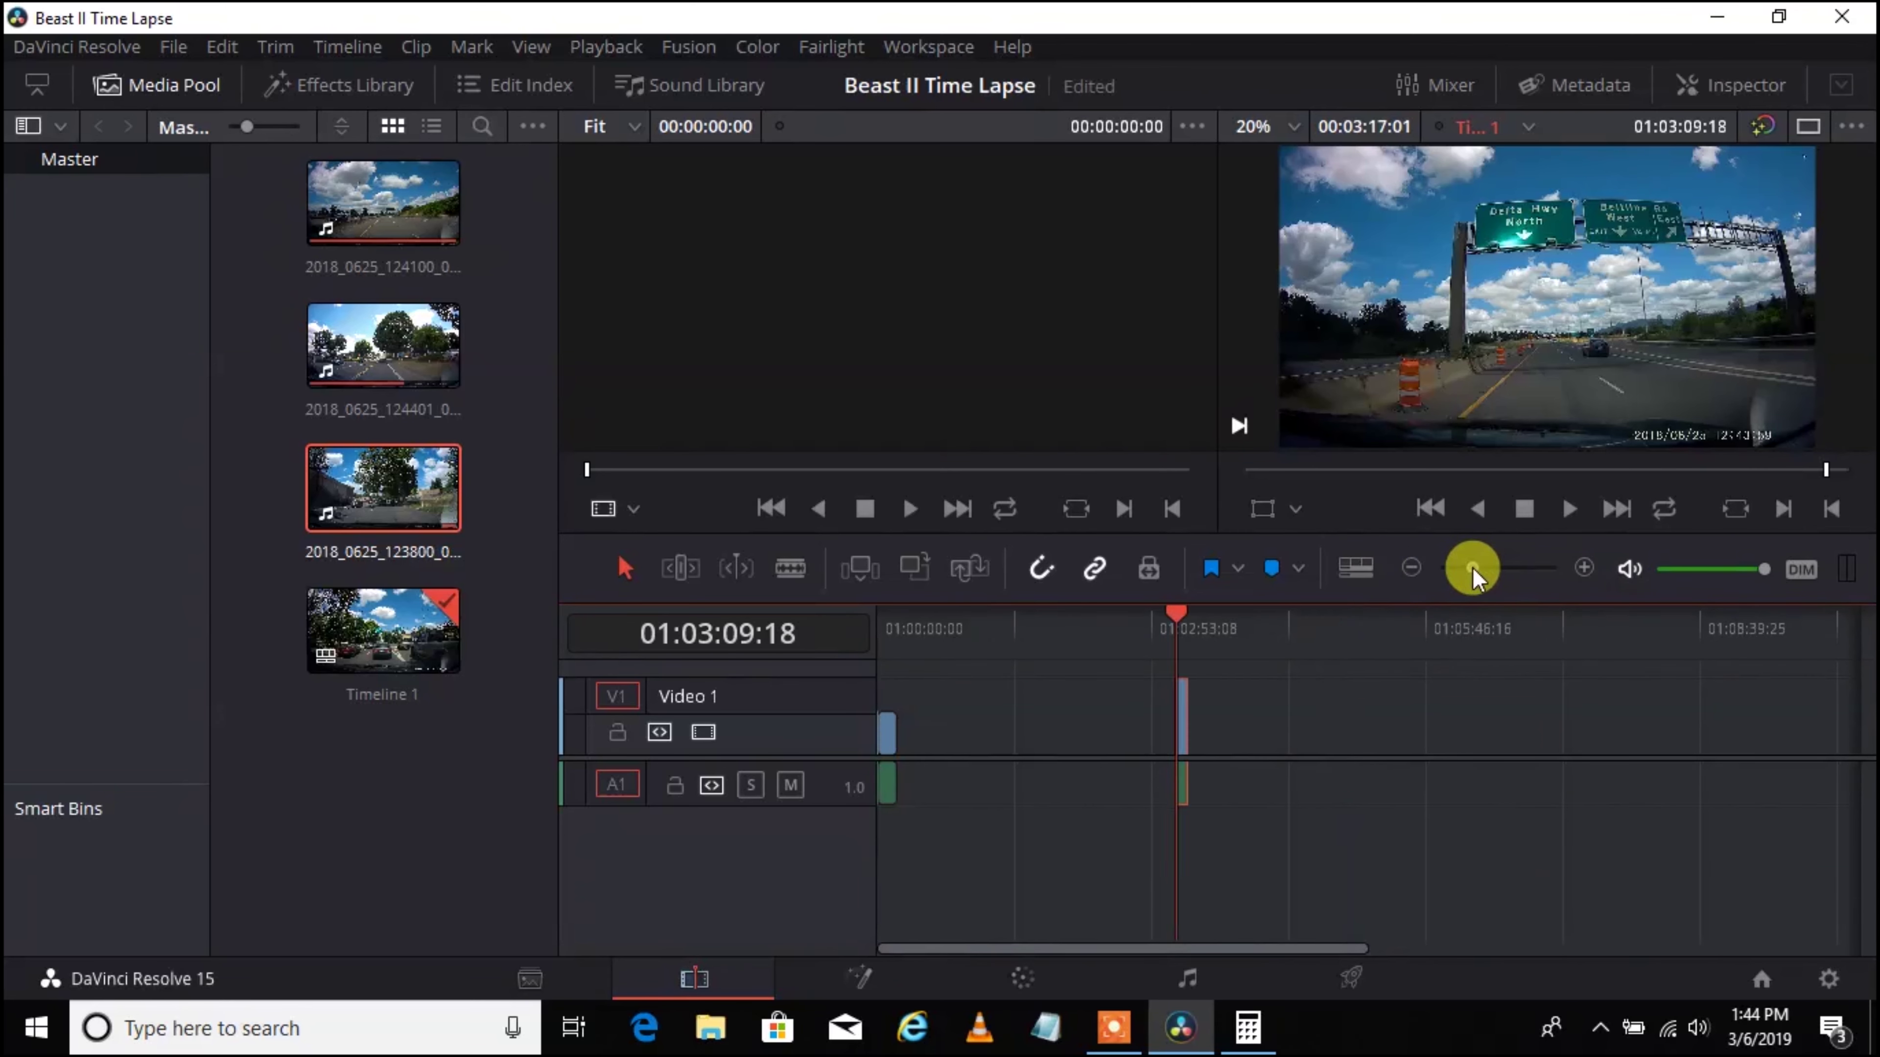
left_click_drag(1471, 568, 1515, 569)
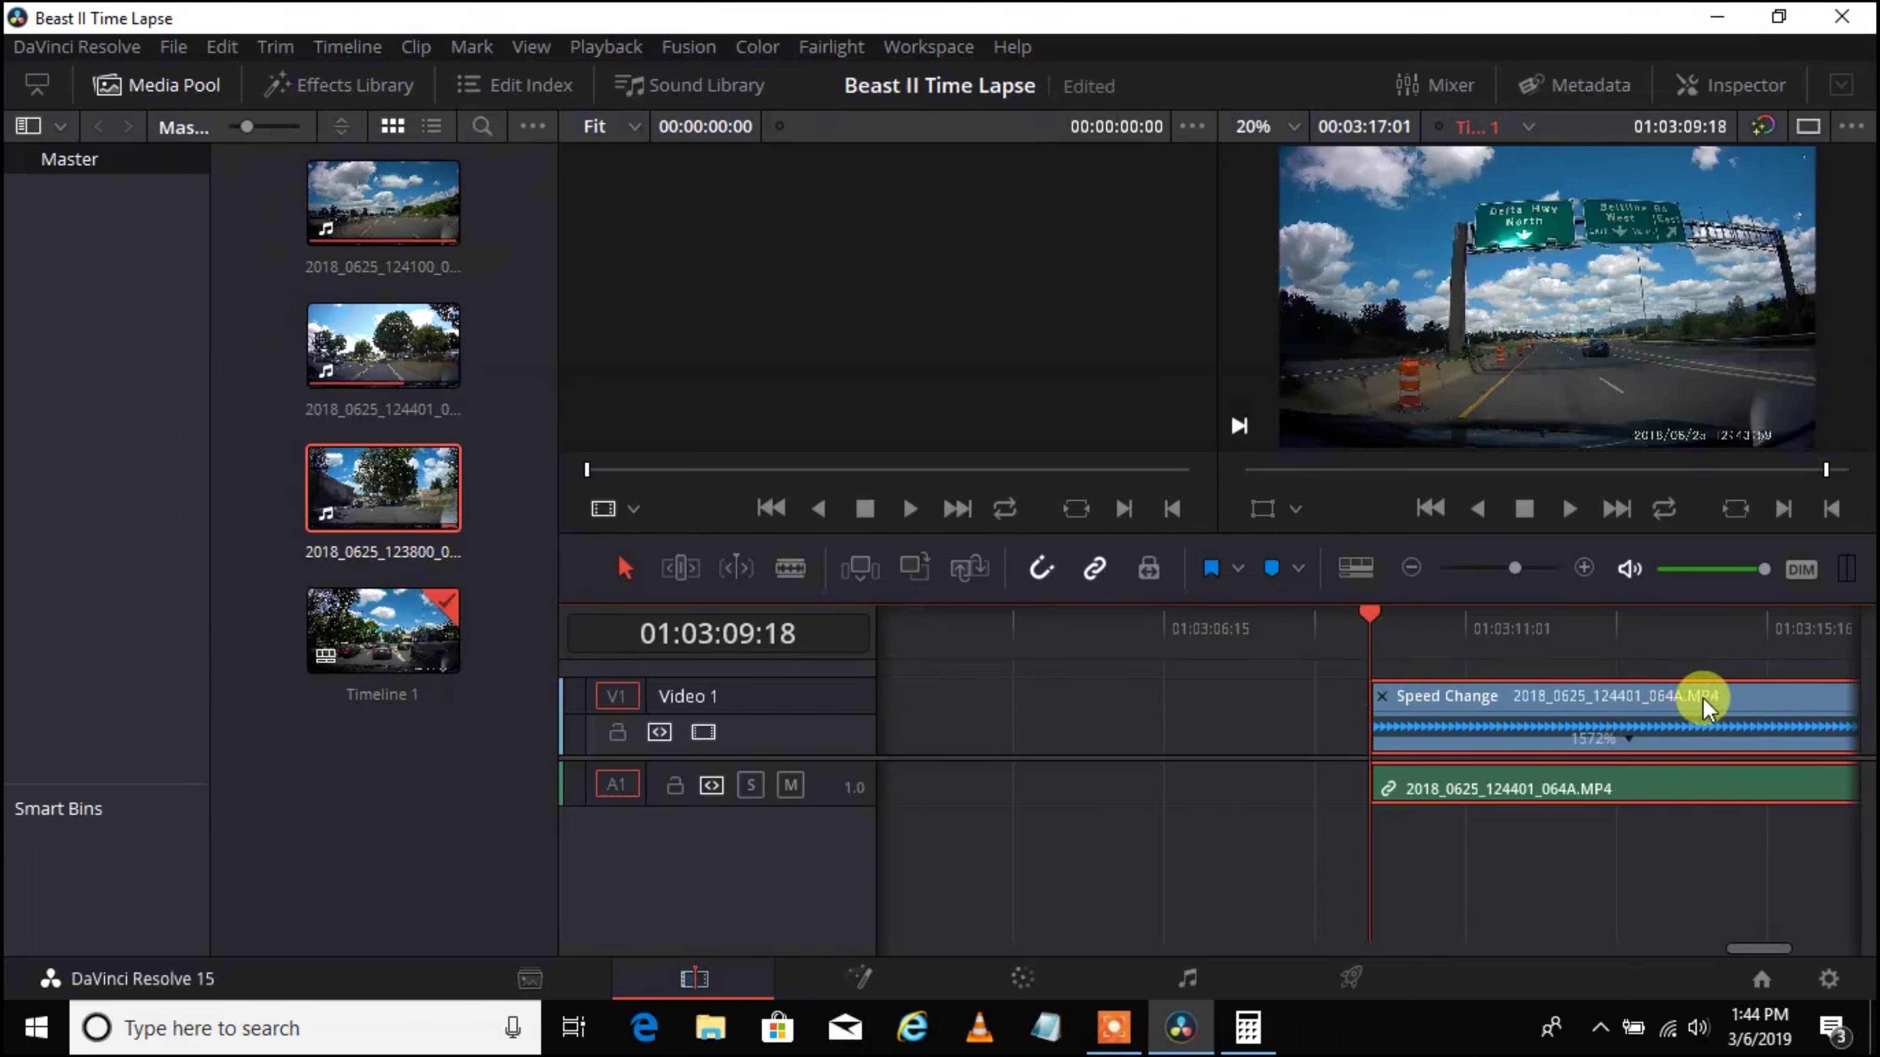
right_click(1763, 701)
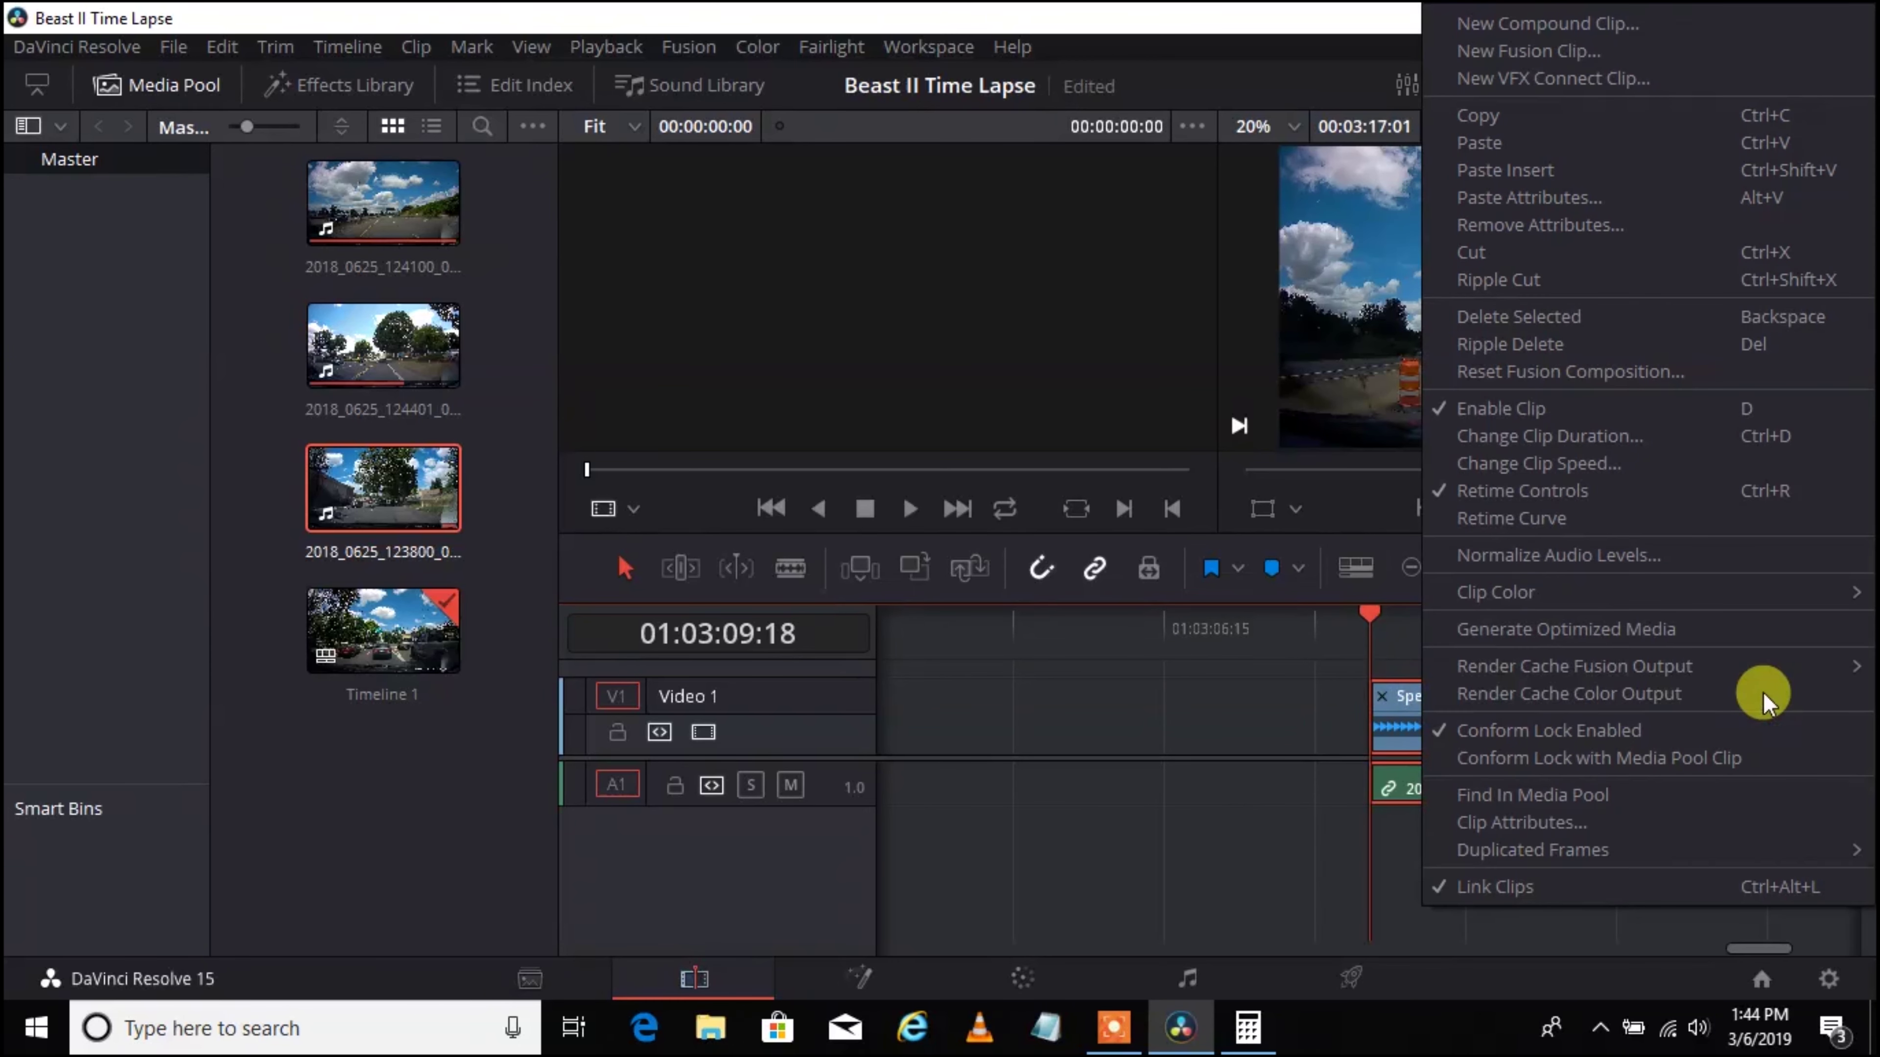
left_click(1537, 493)
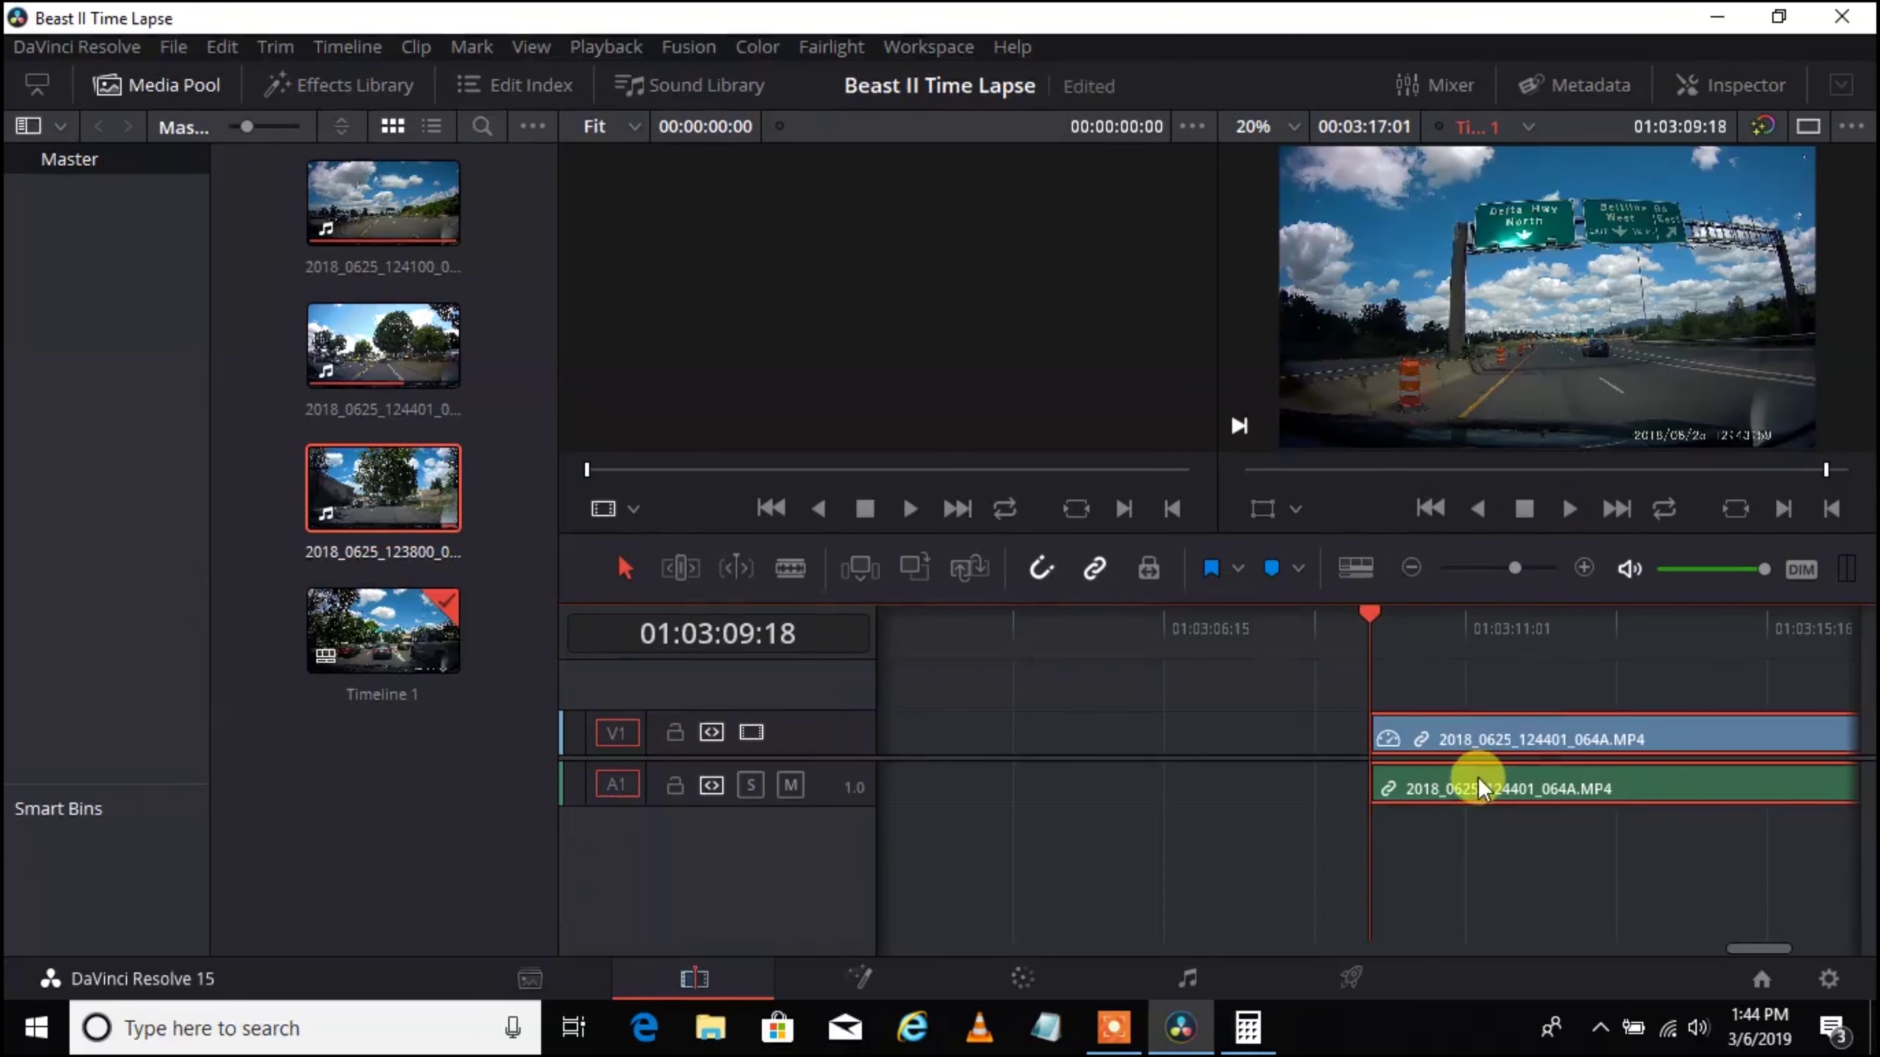
Step: Ripple delete the gap before the last clip
left_click(1495, 567)
left_click_drag(1494, 569, 1471, 567)
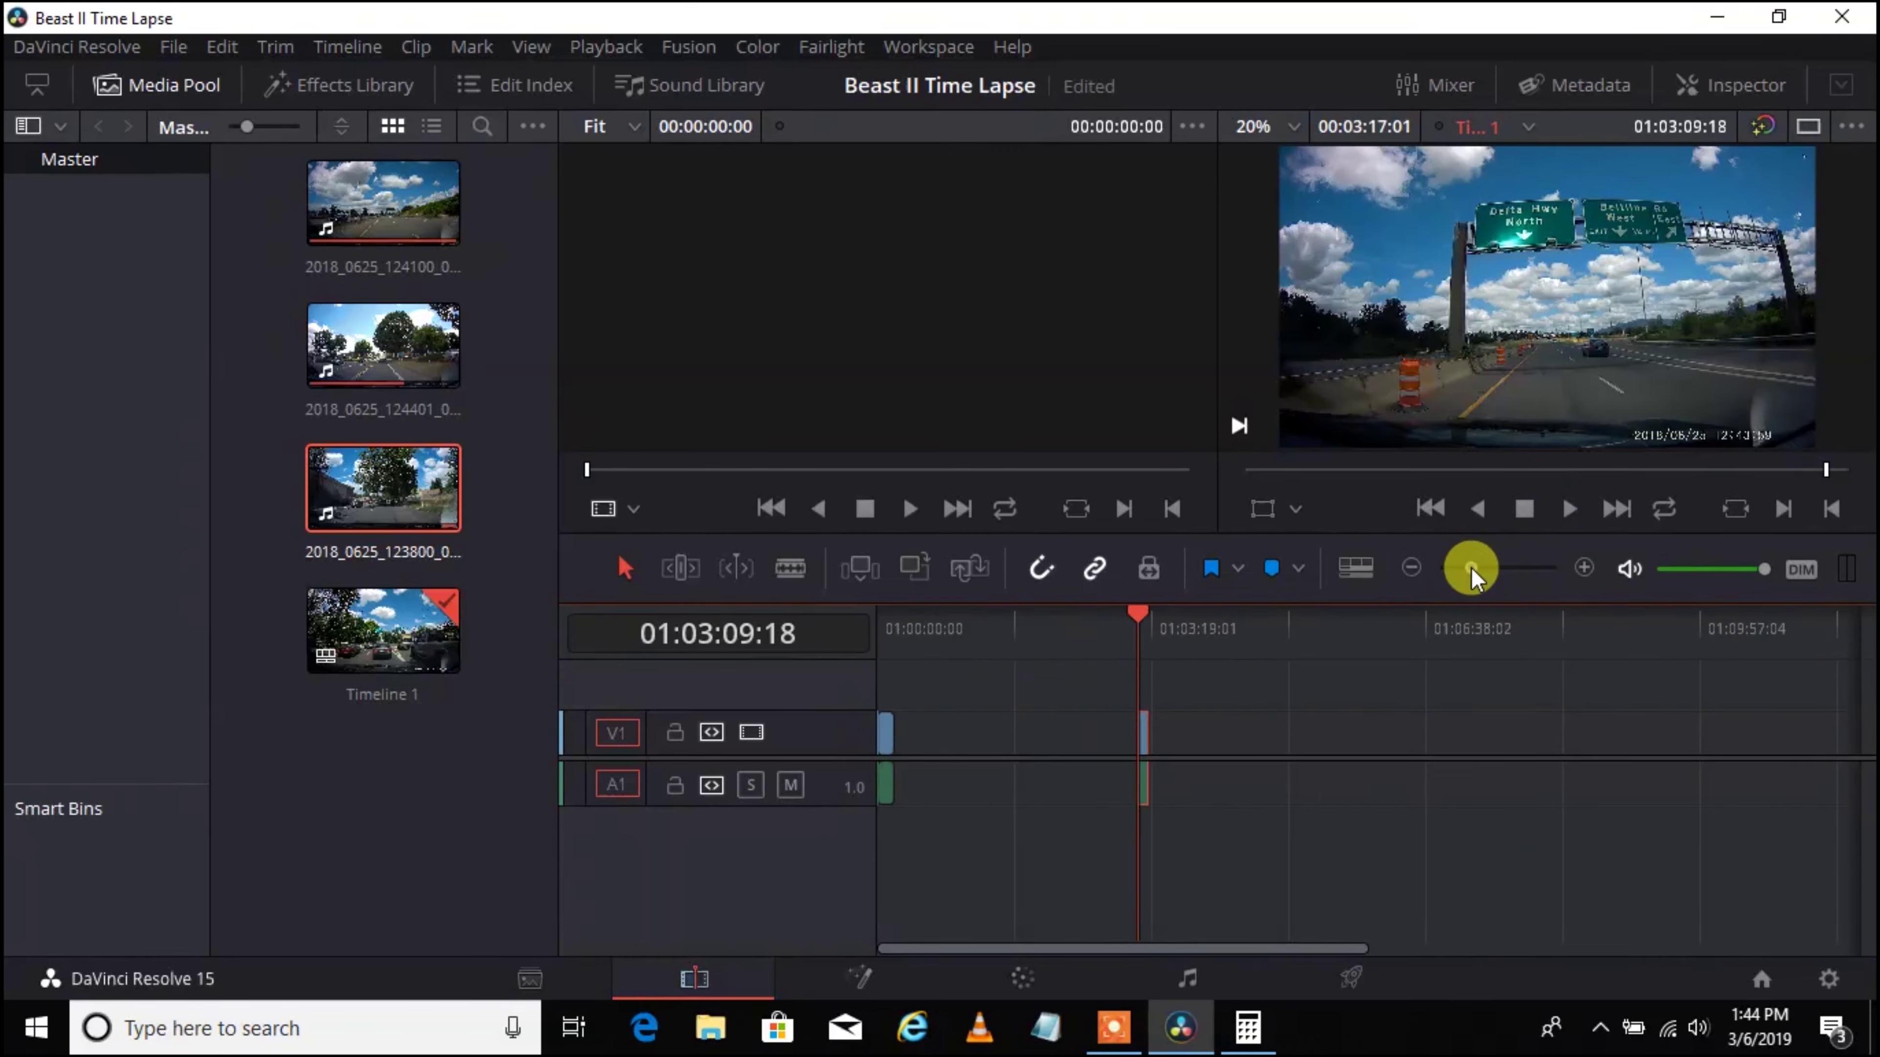
right_click(988, 731)
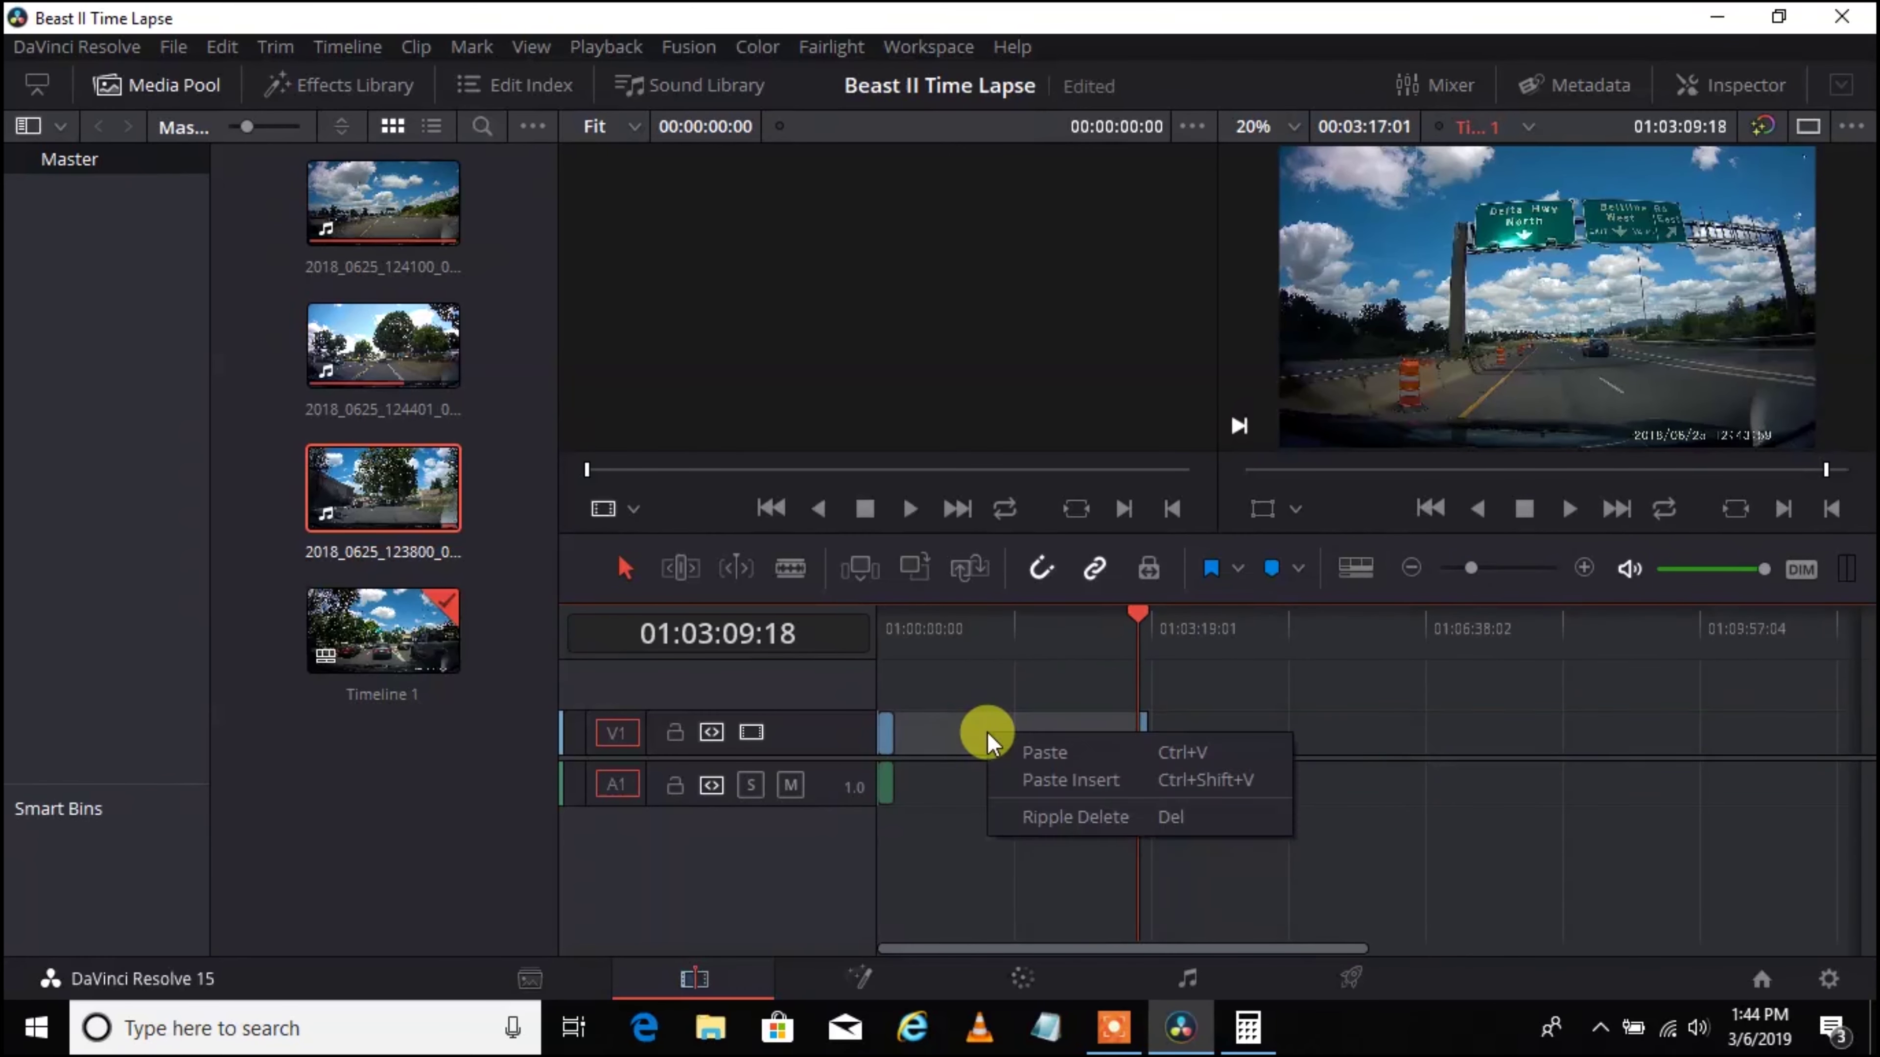
left_click(1044, 819)
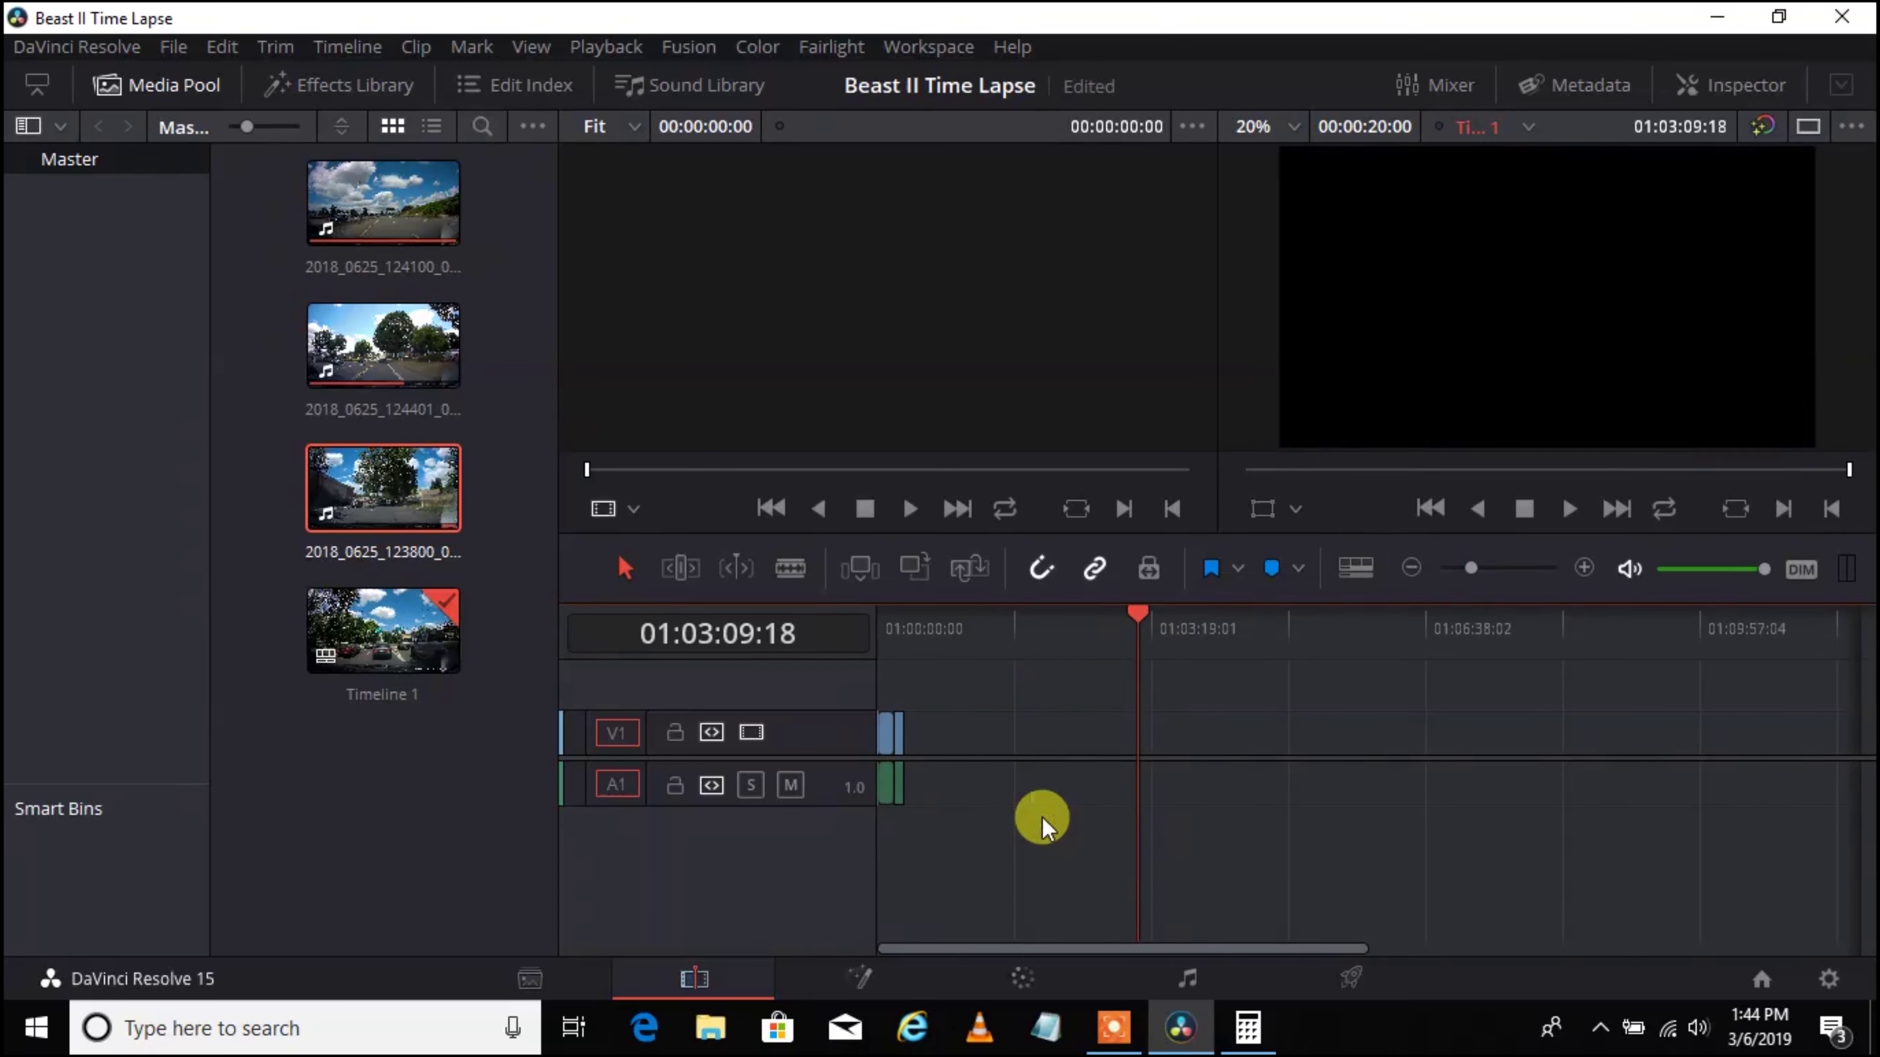
Step: Move the playhead to the end of the last clip and examine how the clips join on the timeline
left_click_drag(1139, 615, 909, 590)
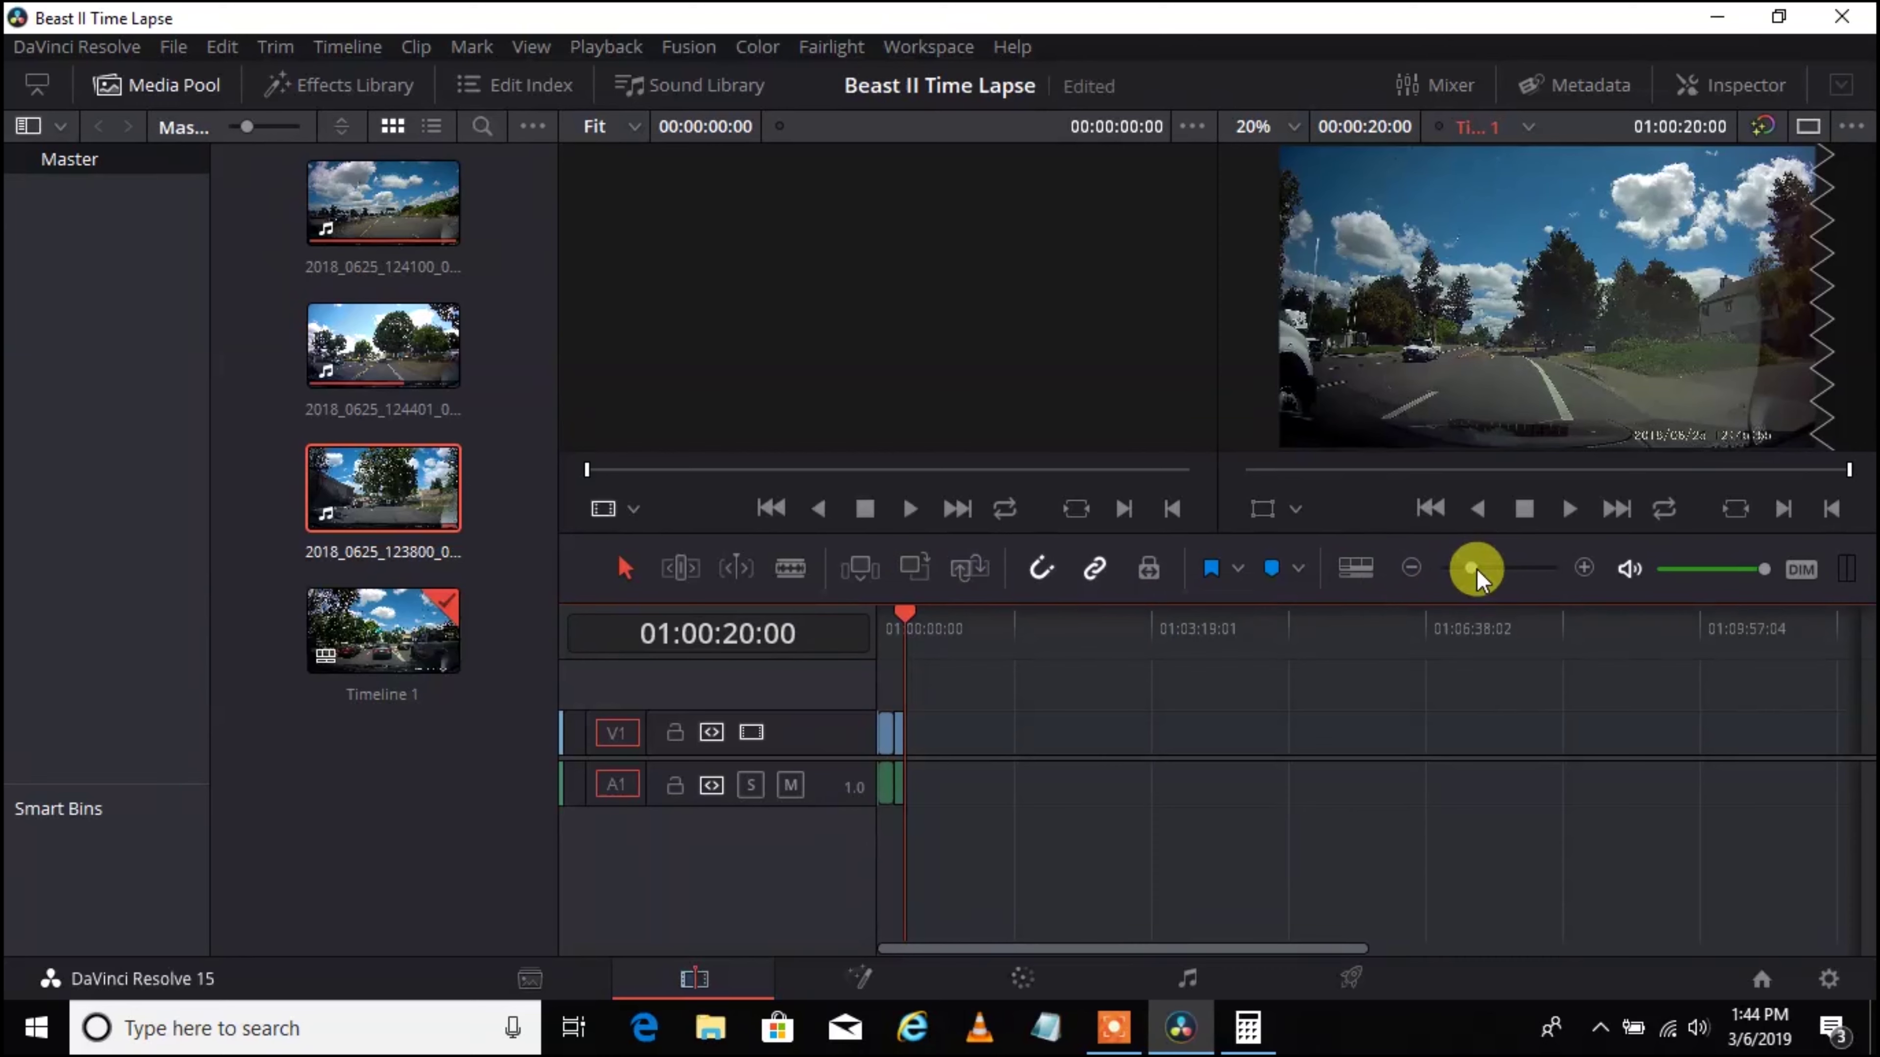
left_click_drag(1468, 567, 1517, 564)
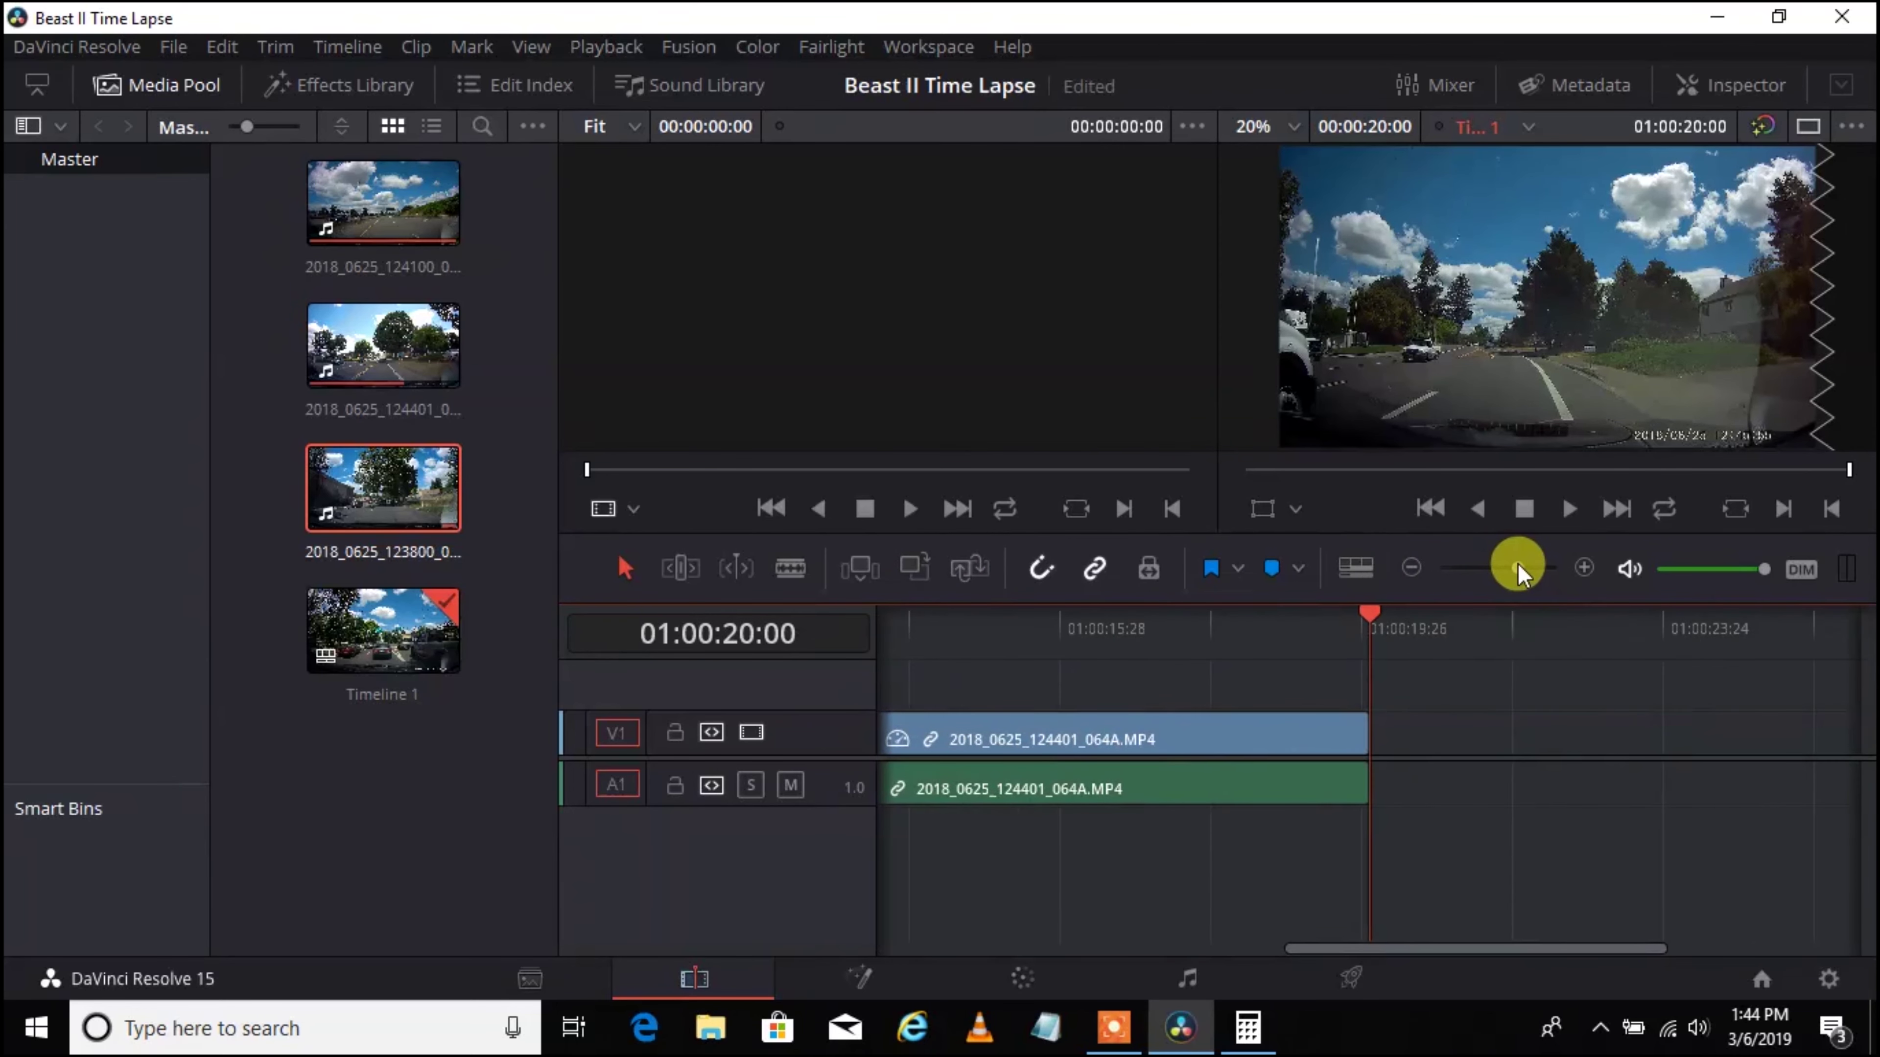
left_click_drag(1392, 946, 1079, 923)
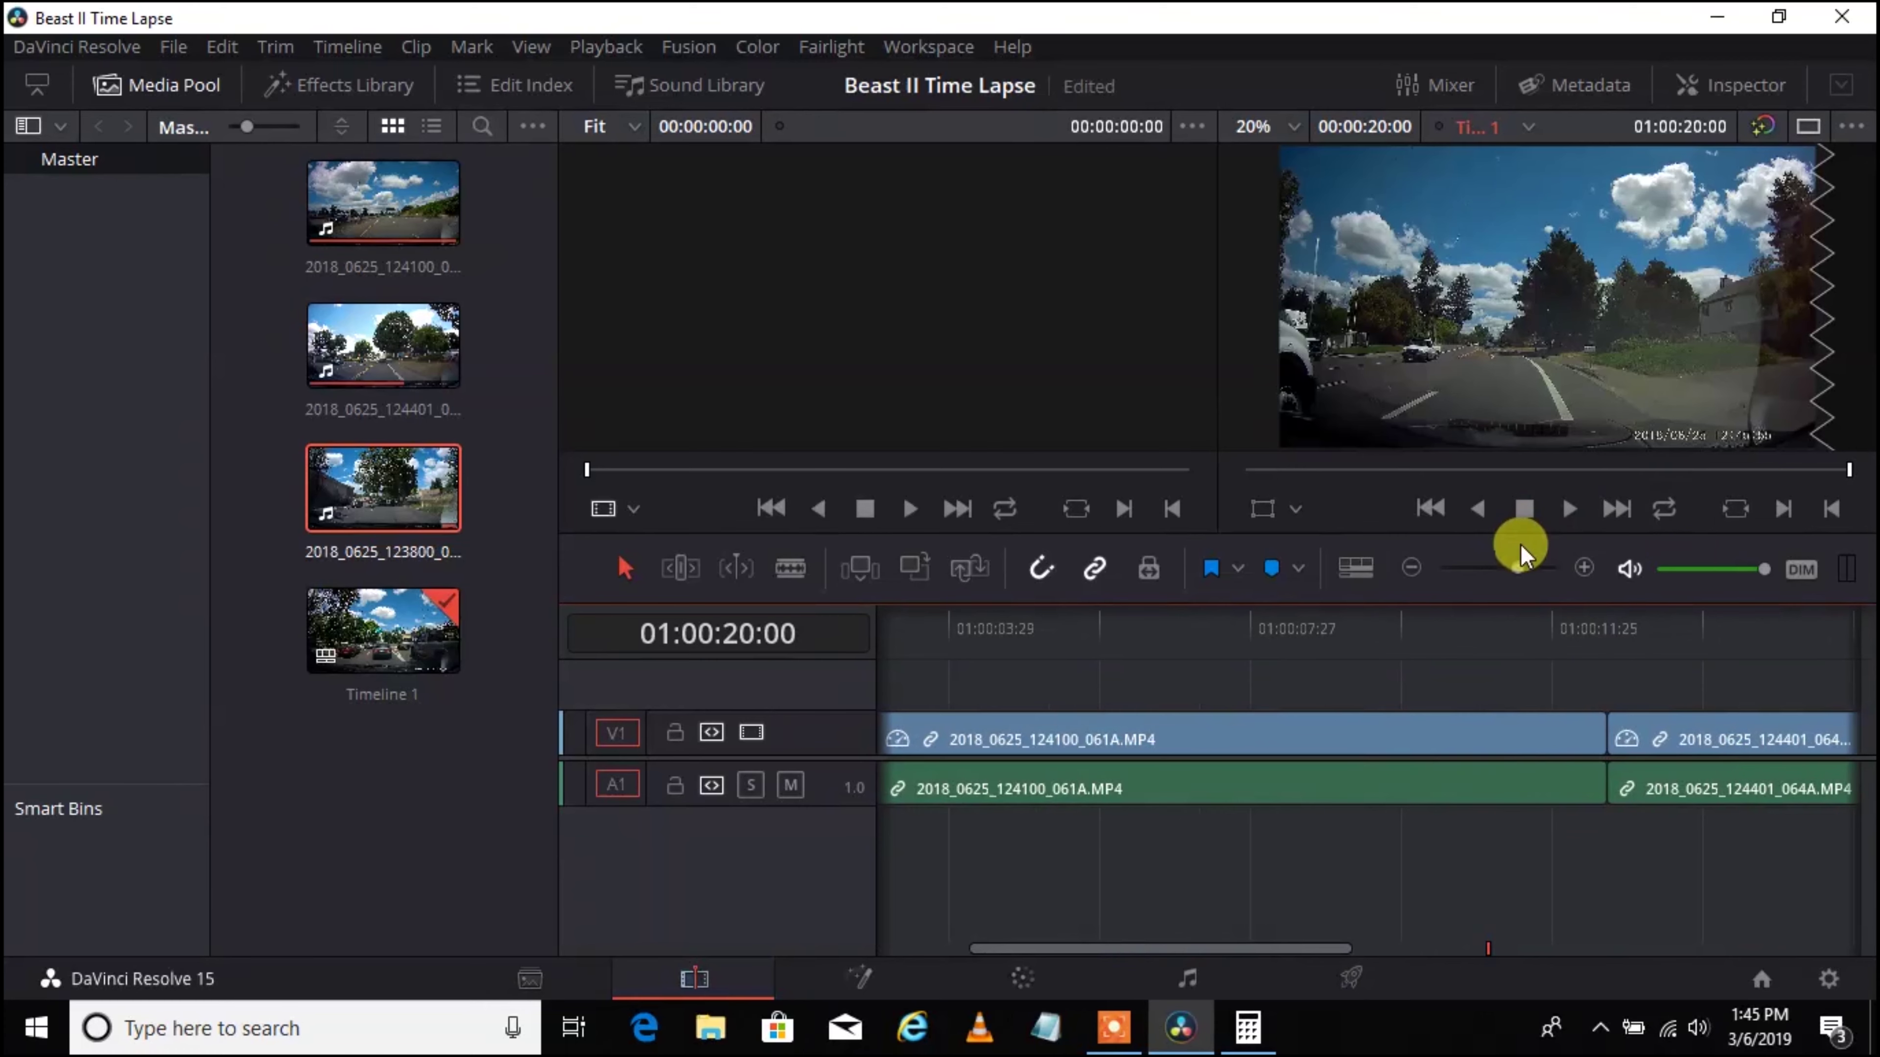
left_click_drag(1519, 560, 1513, 560)
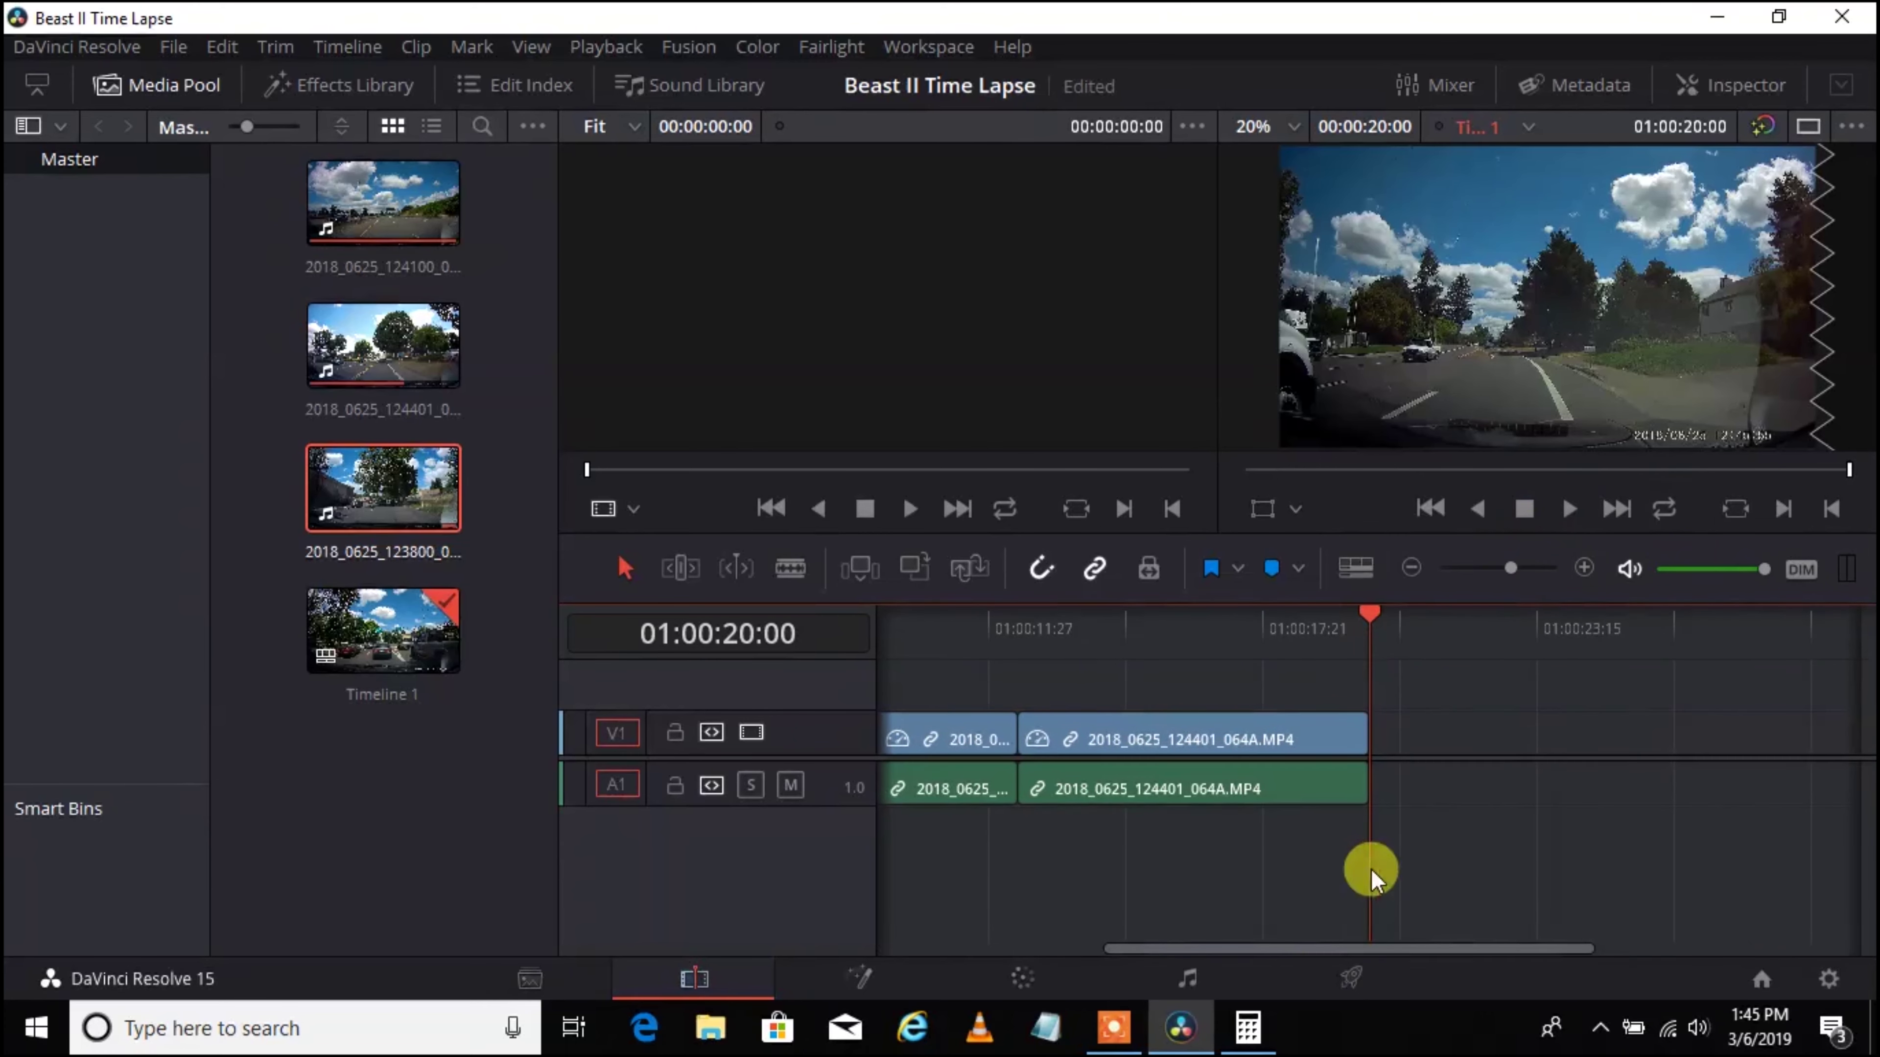
left_click_drag(1327, 945, 1034, 940)
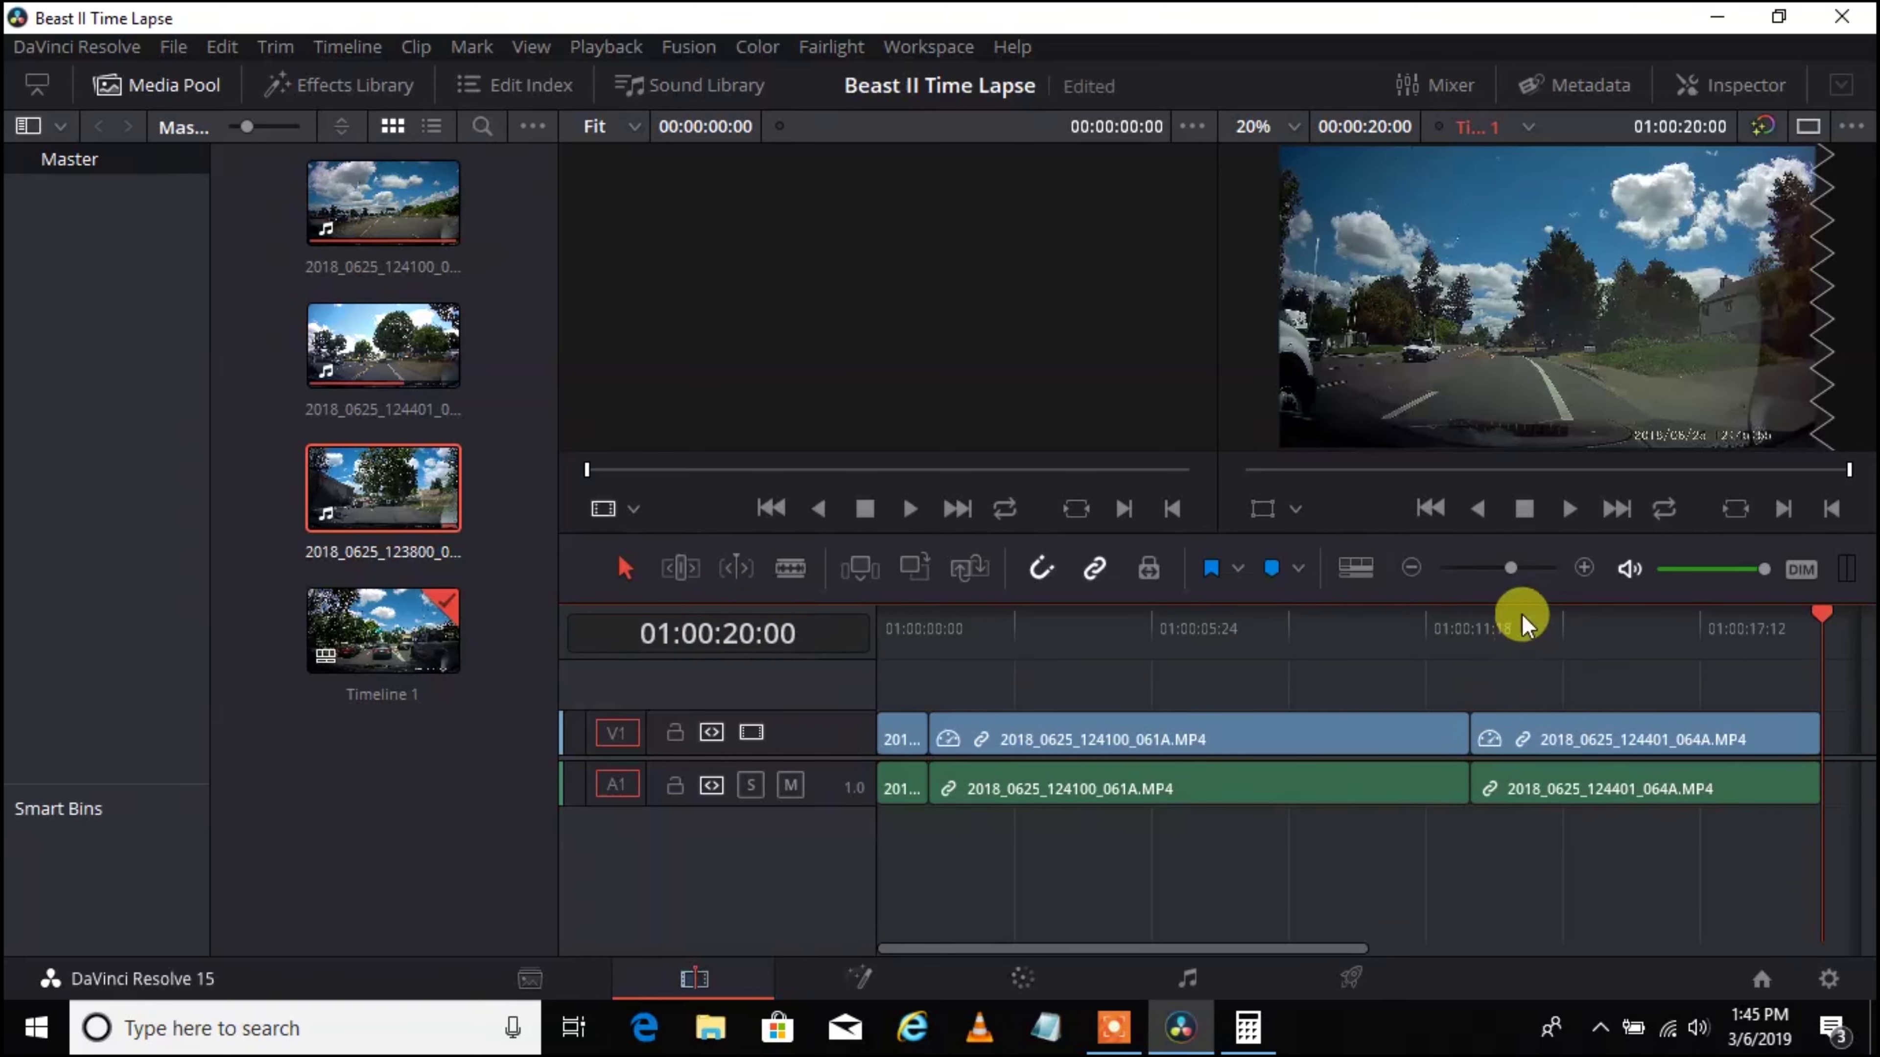
left_click_drag(1514, 568, 1499, 560)
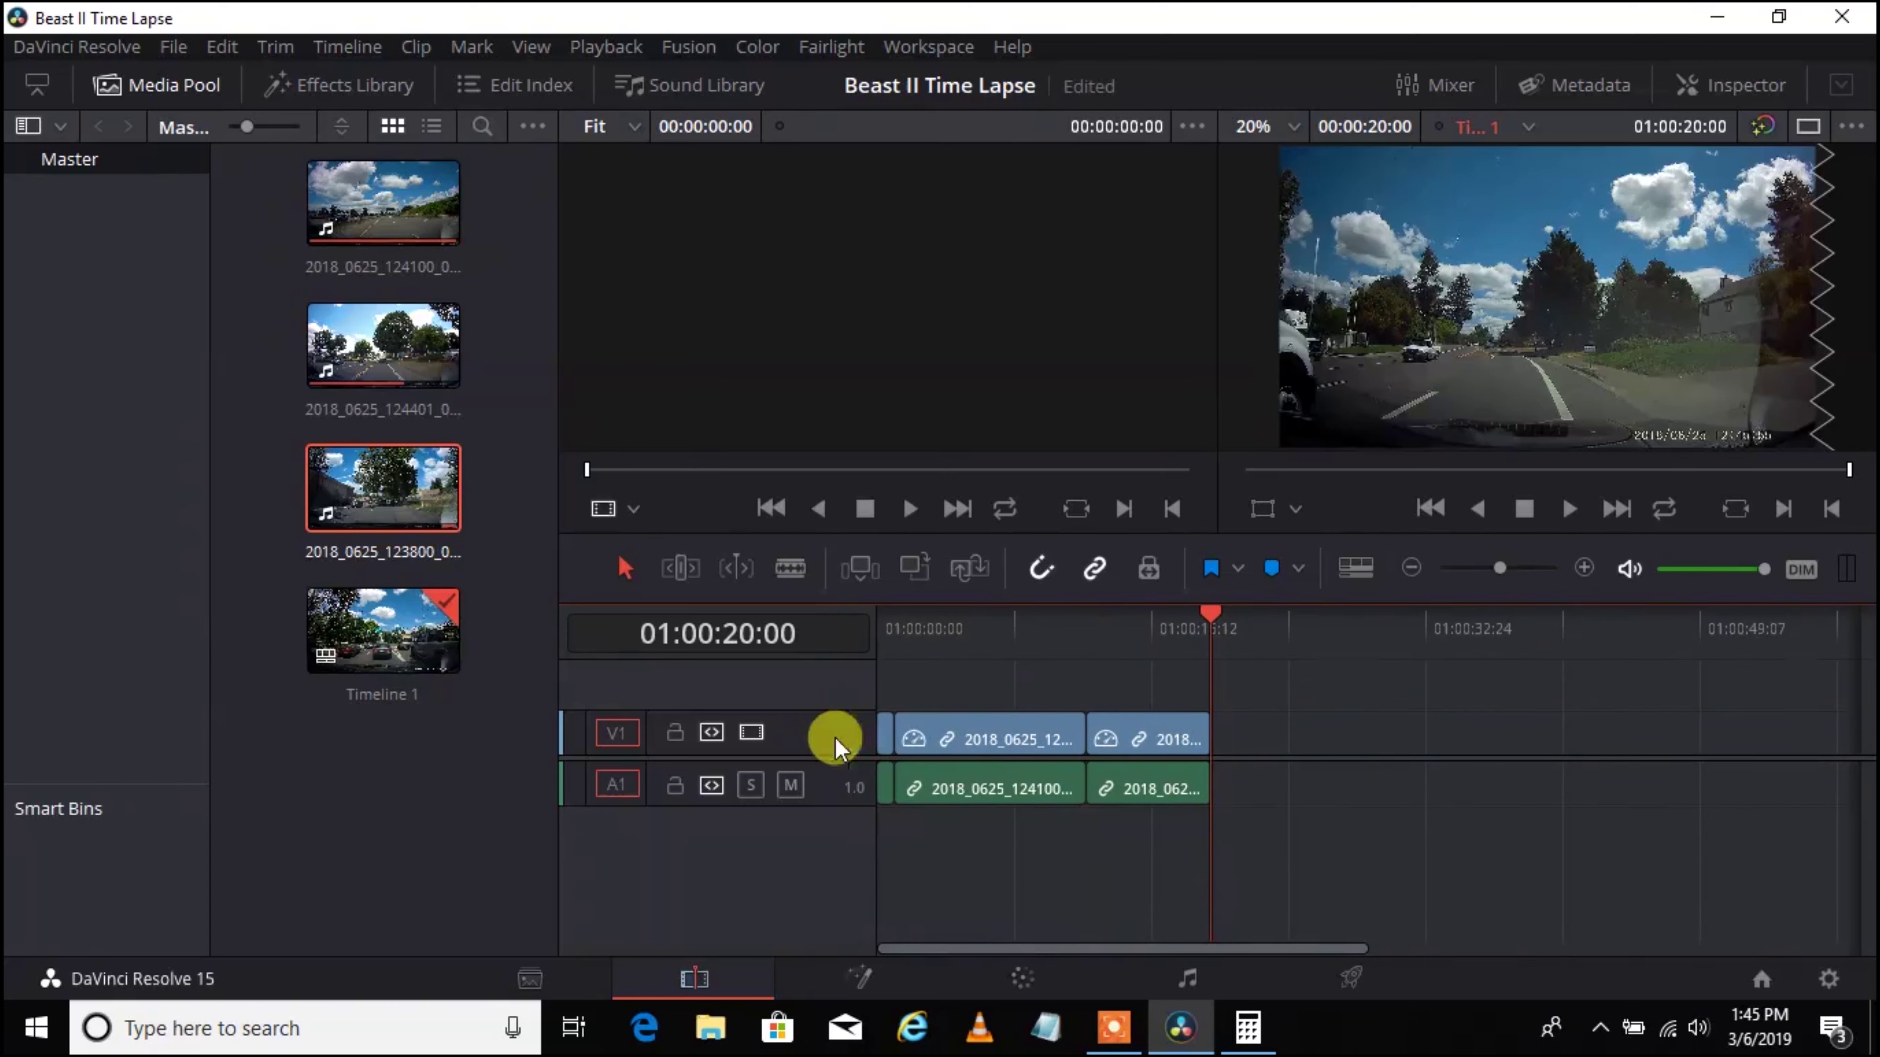
Step: Move the playhead back into the middle clip, to about 01:00:05:24, and play a stretch of the sped-up footage
right_click(1007, 741)
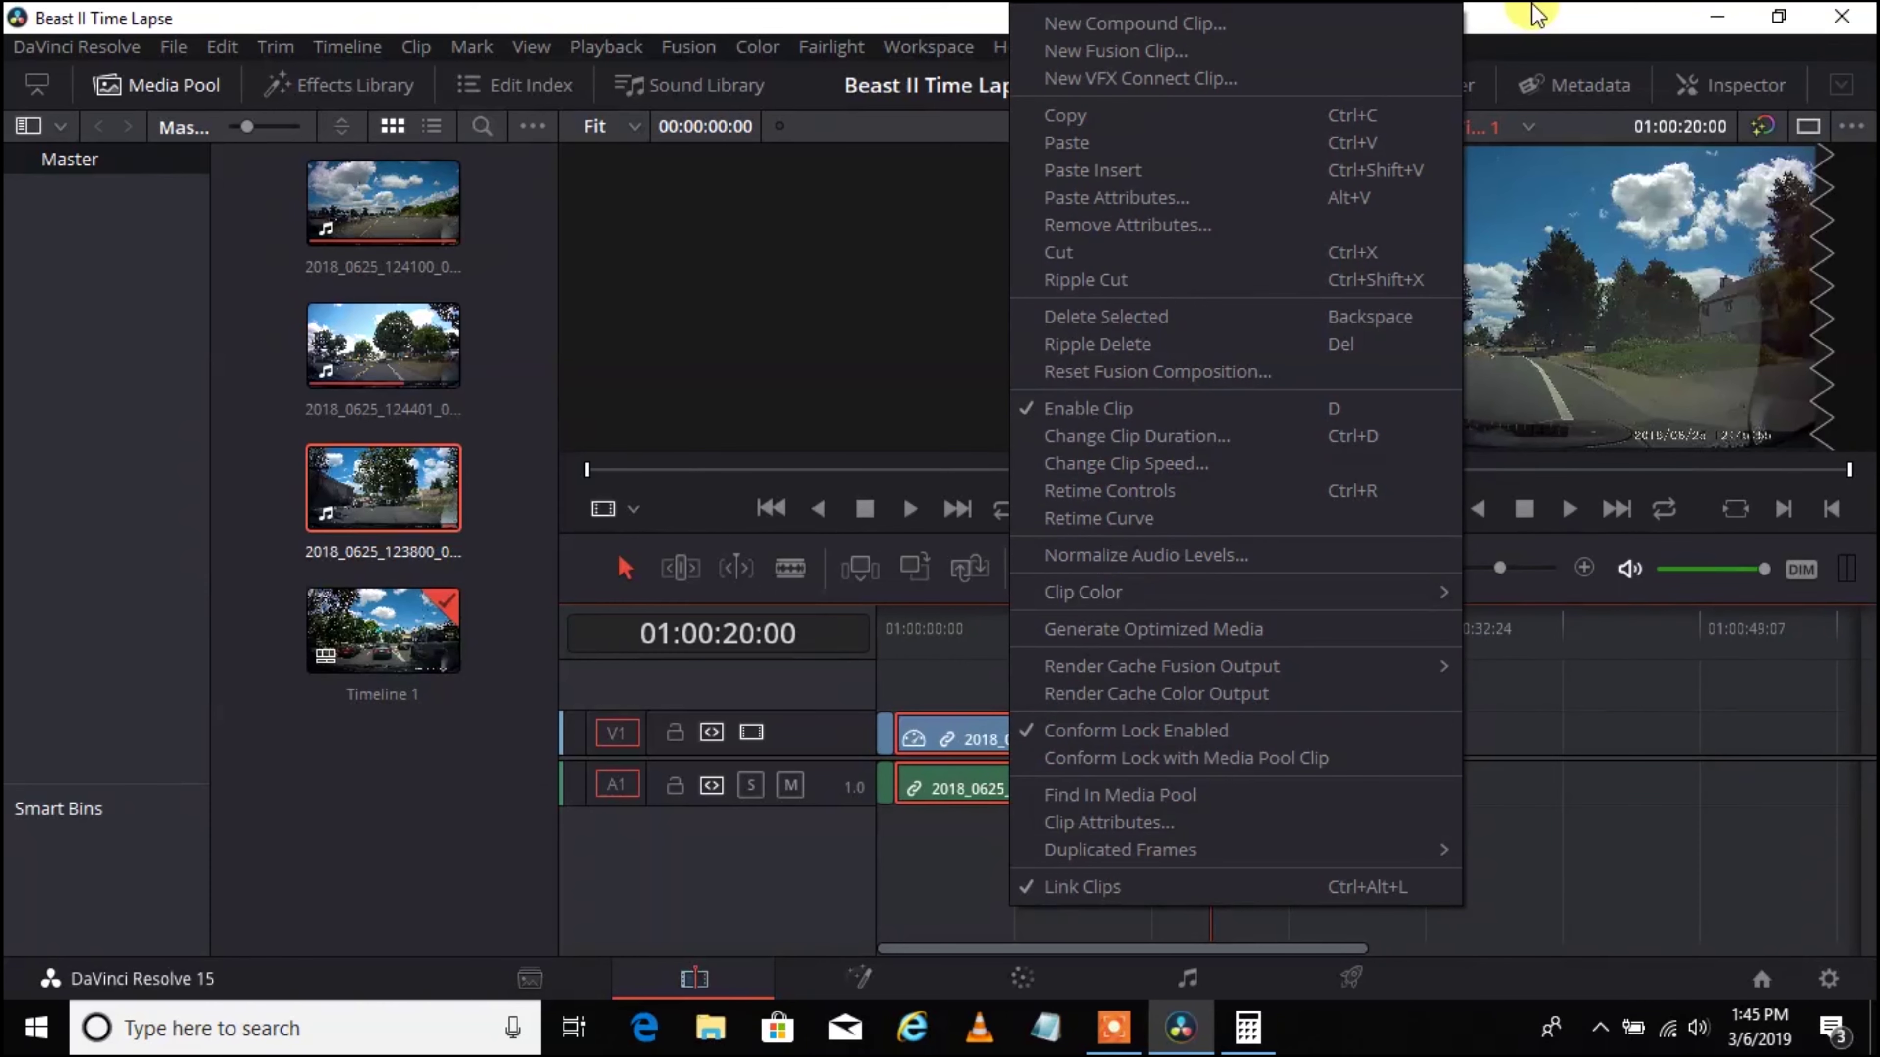
left_click(1072, 445)
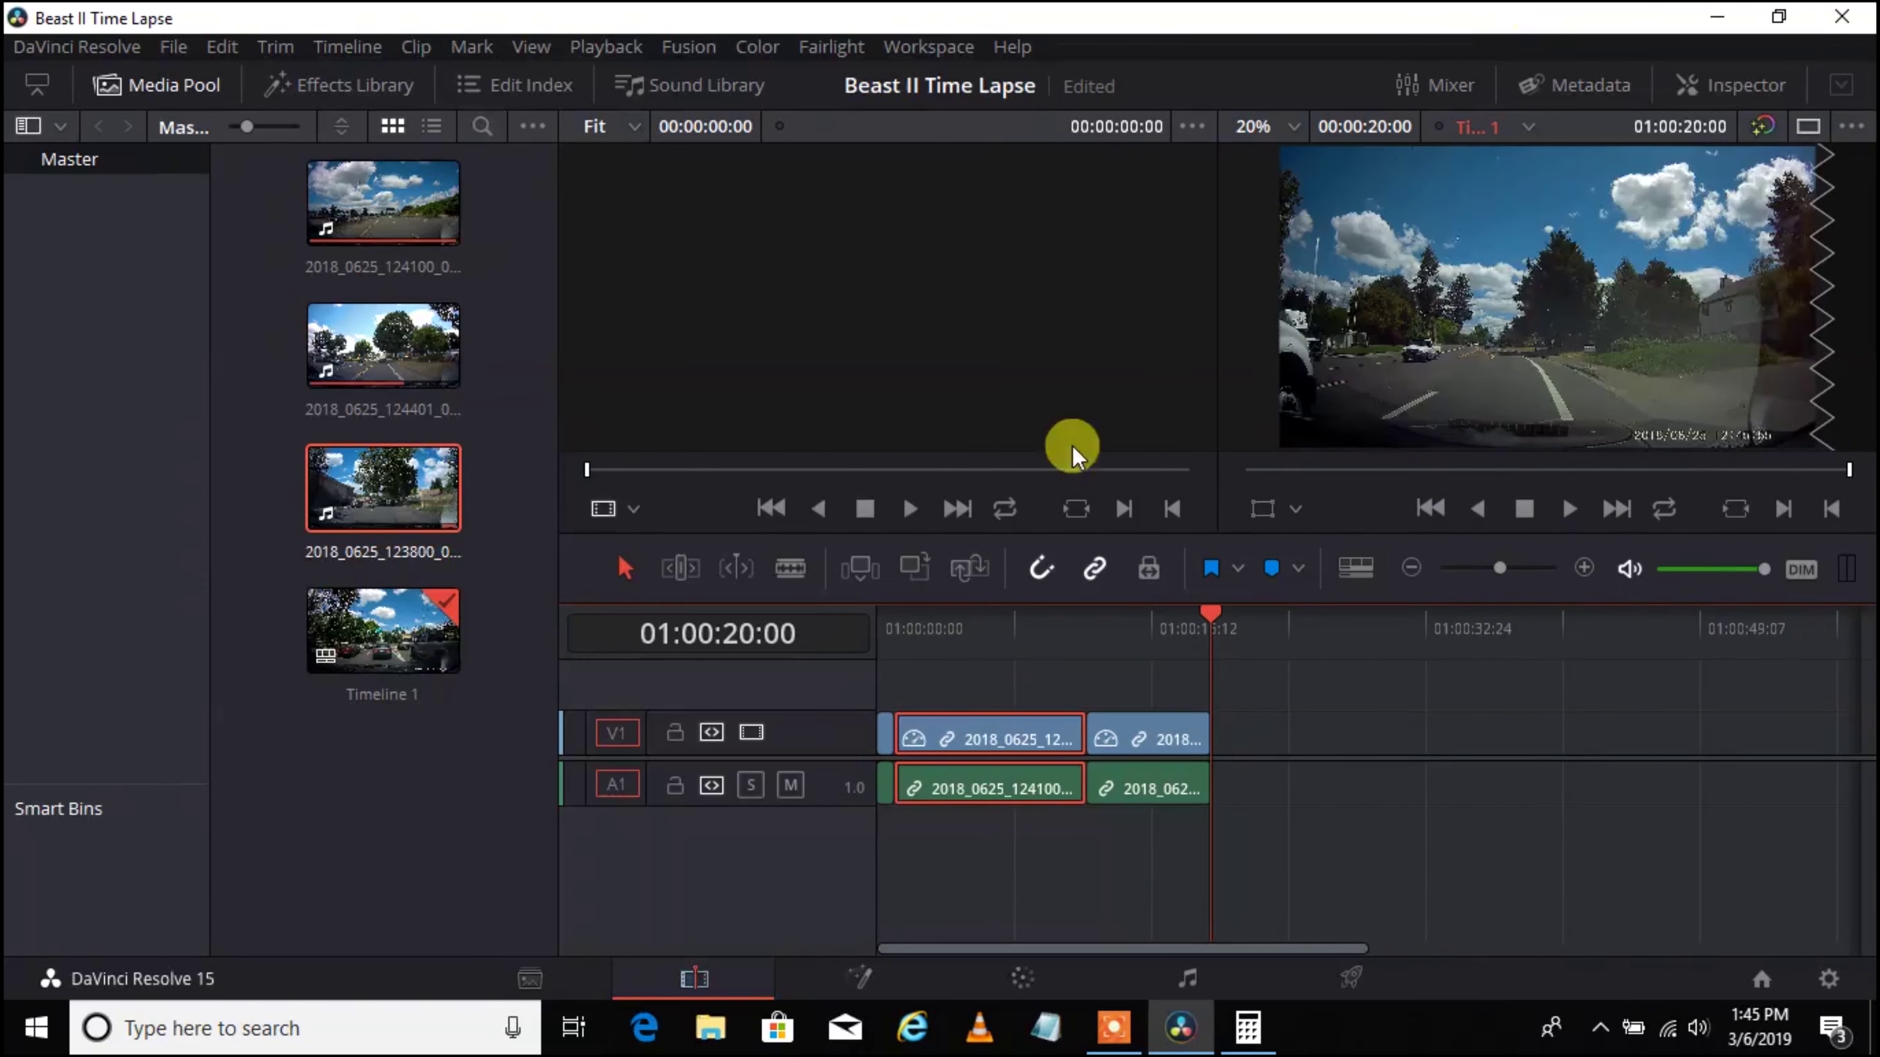
left_click(1171, 740)
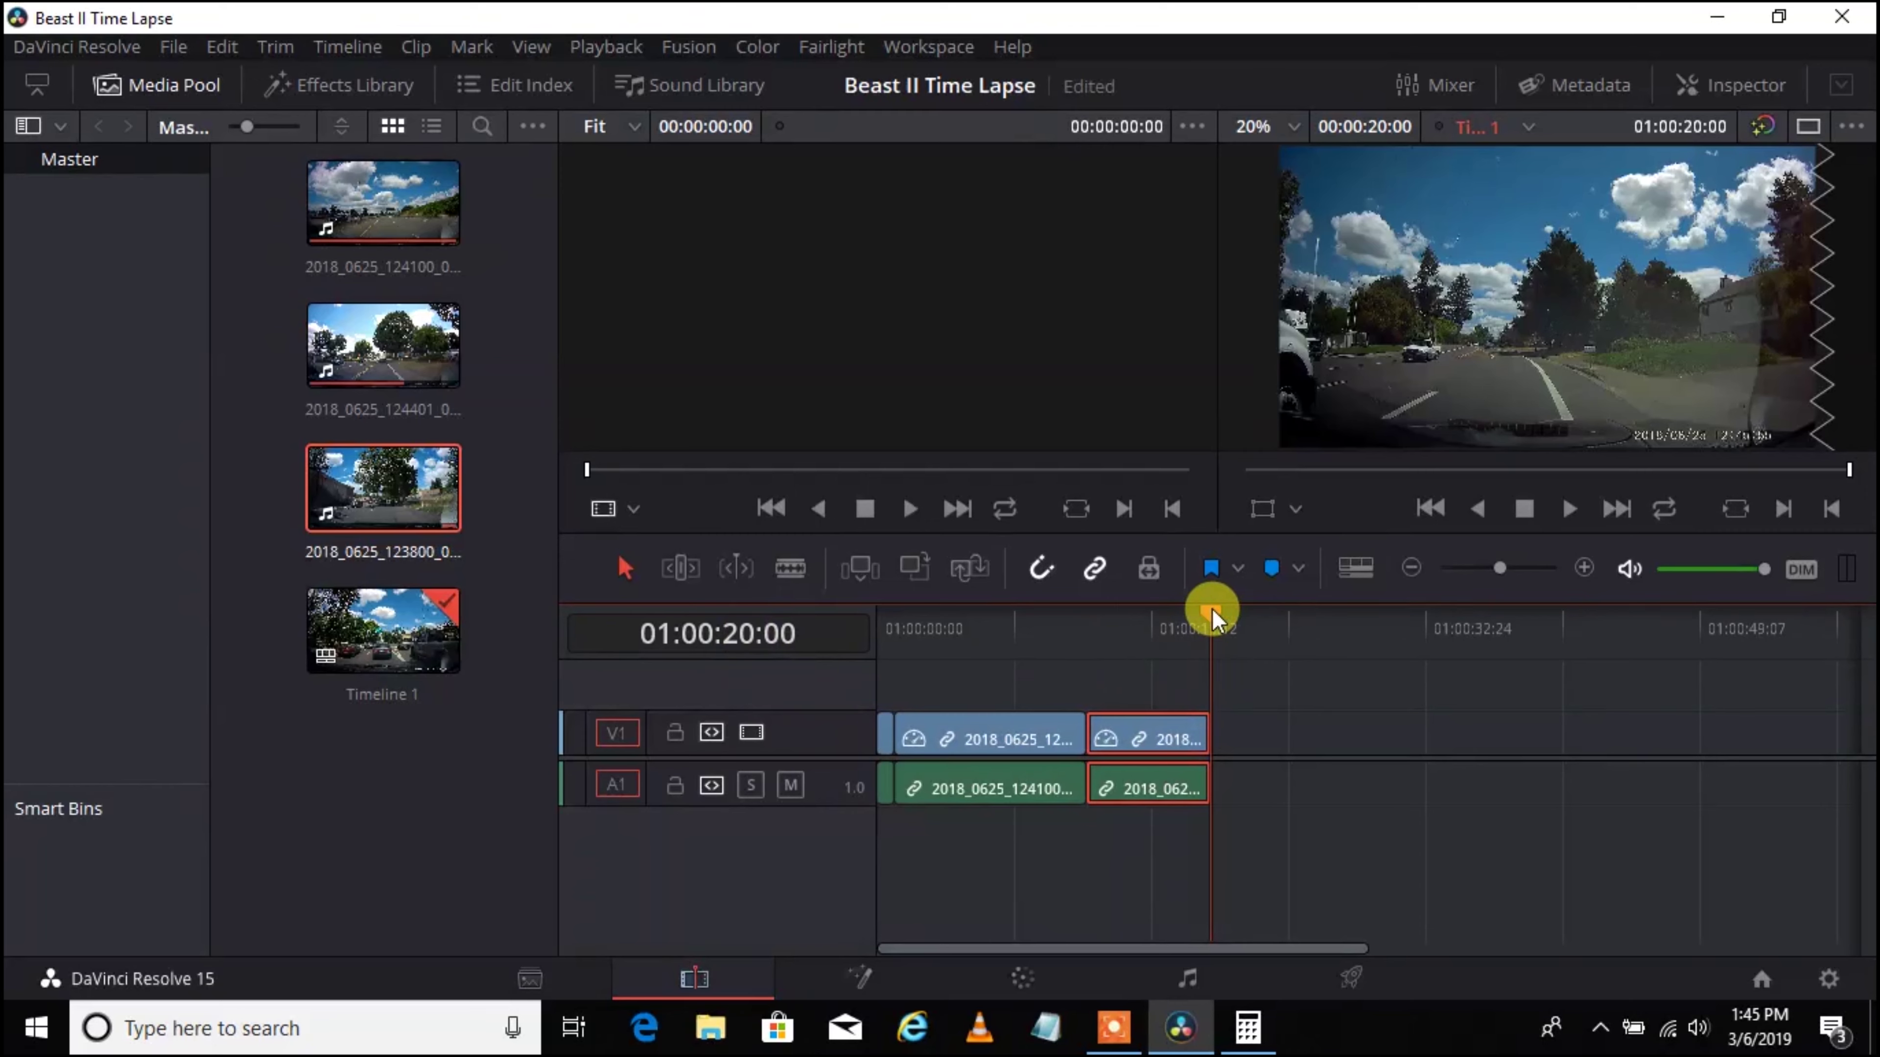
left_click_drag(1212, 609, 976, 597)
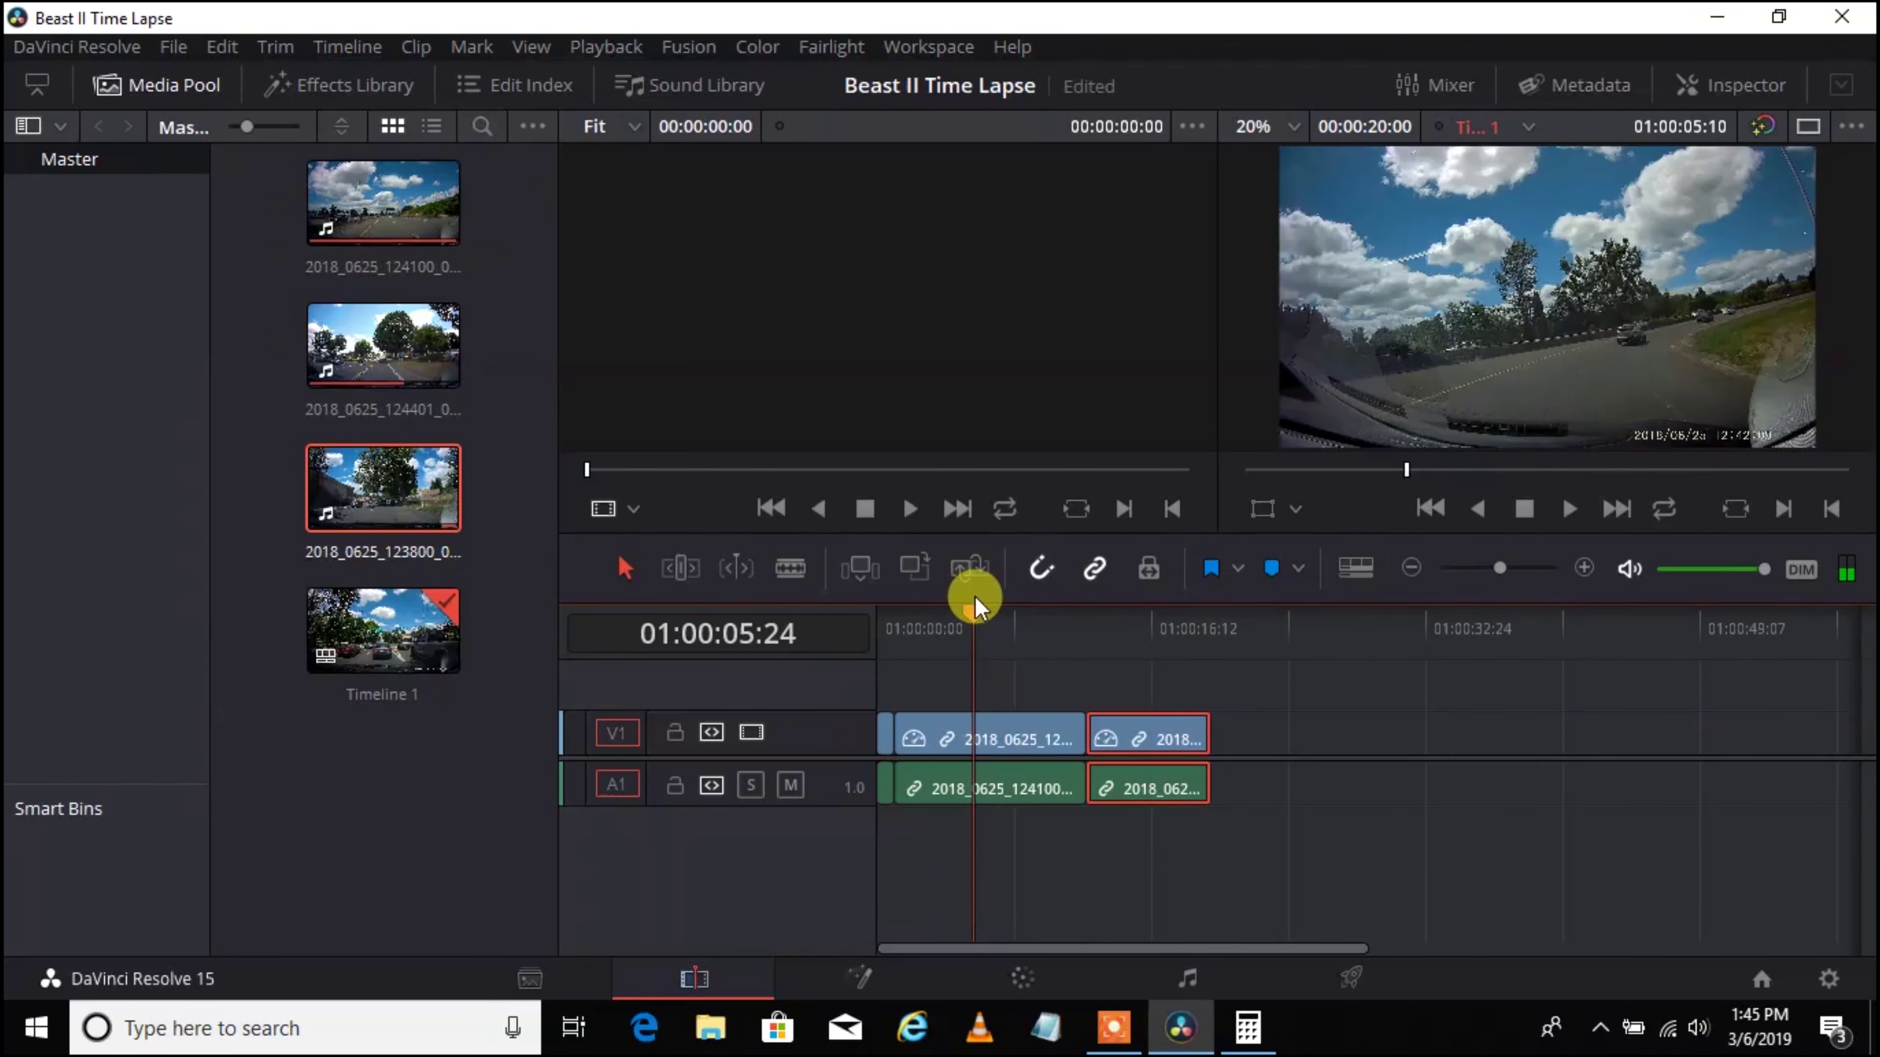
left_click(1570, 517)
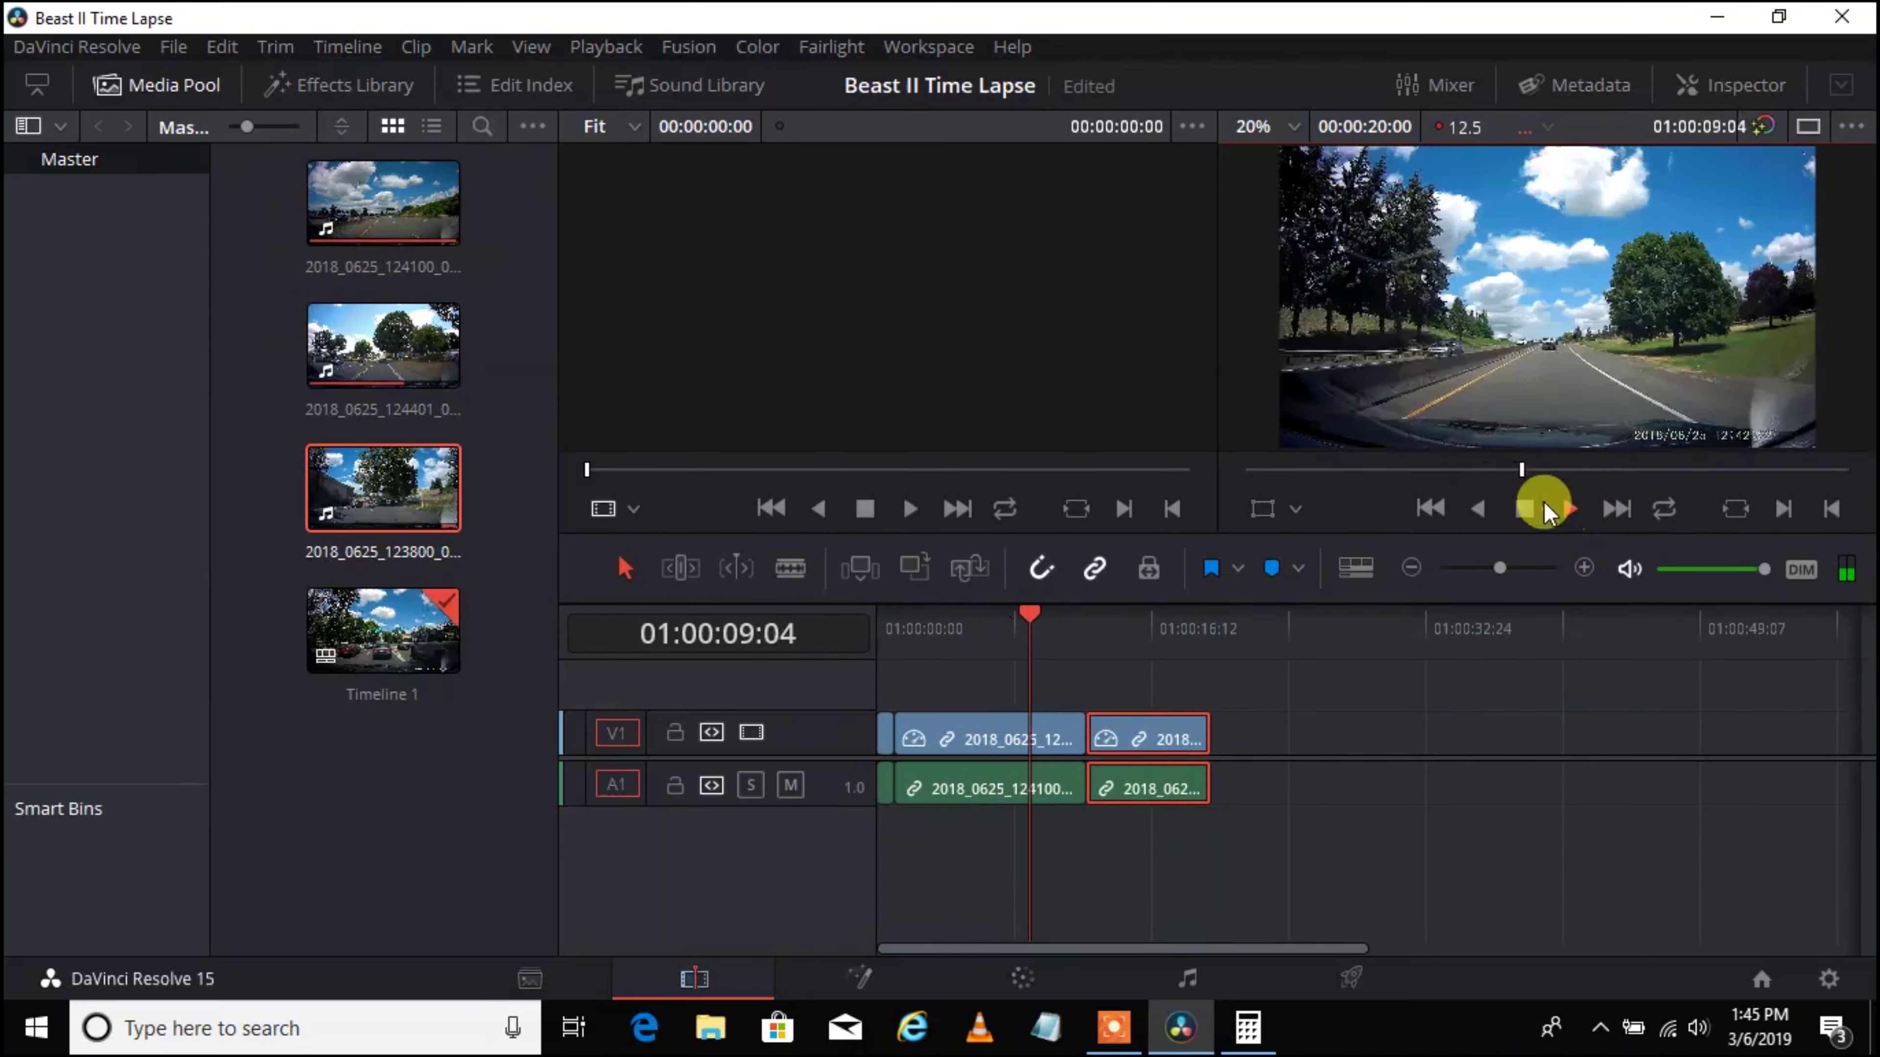
left_click(1521, 505)
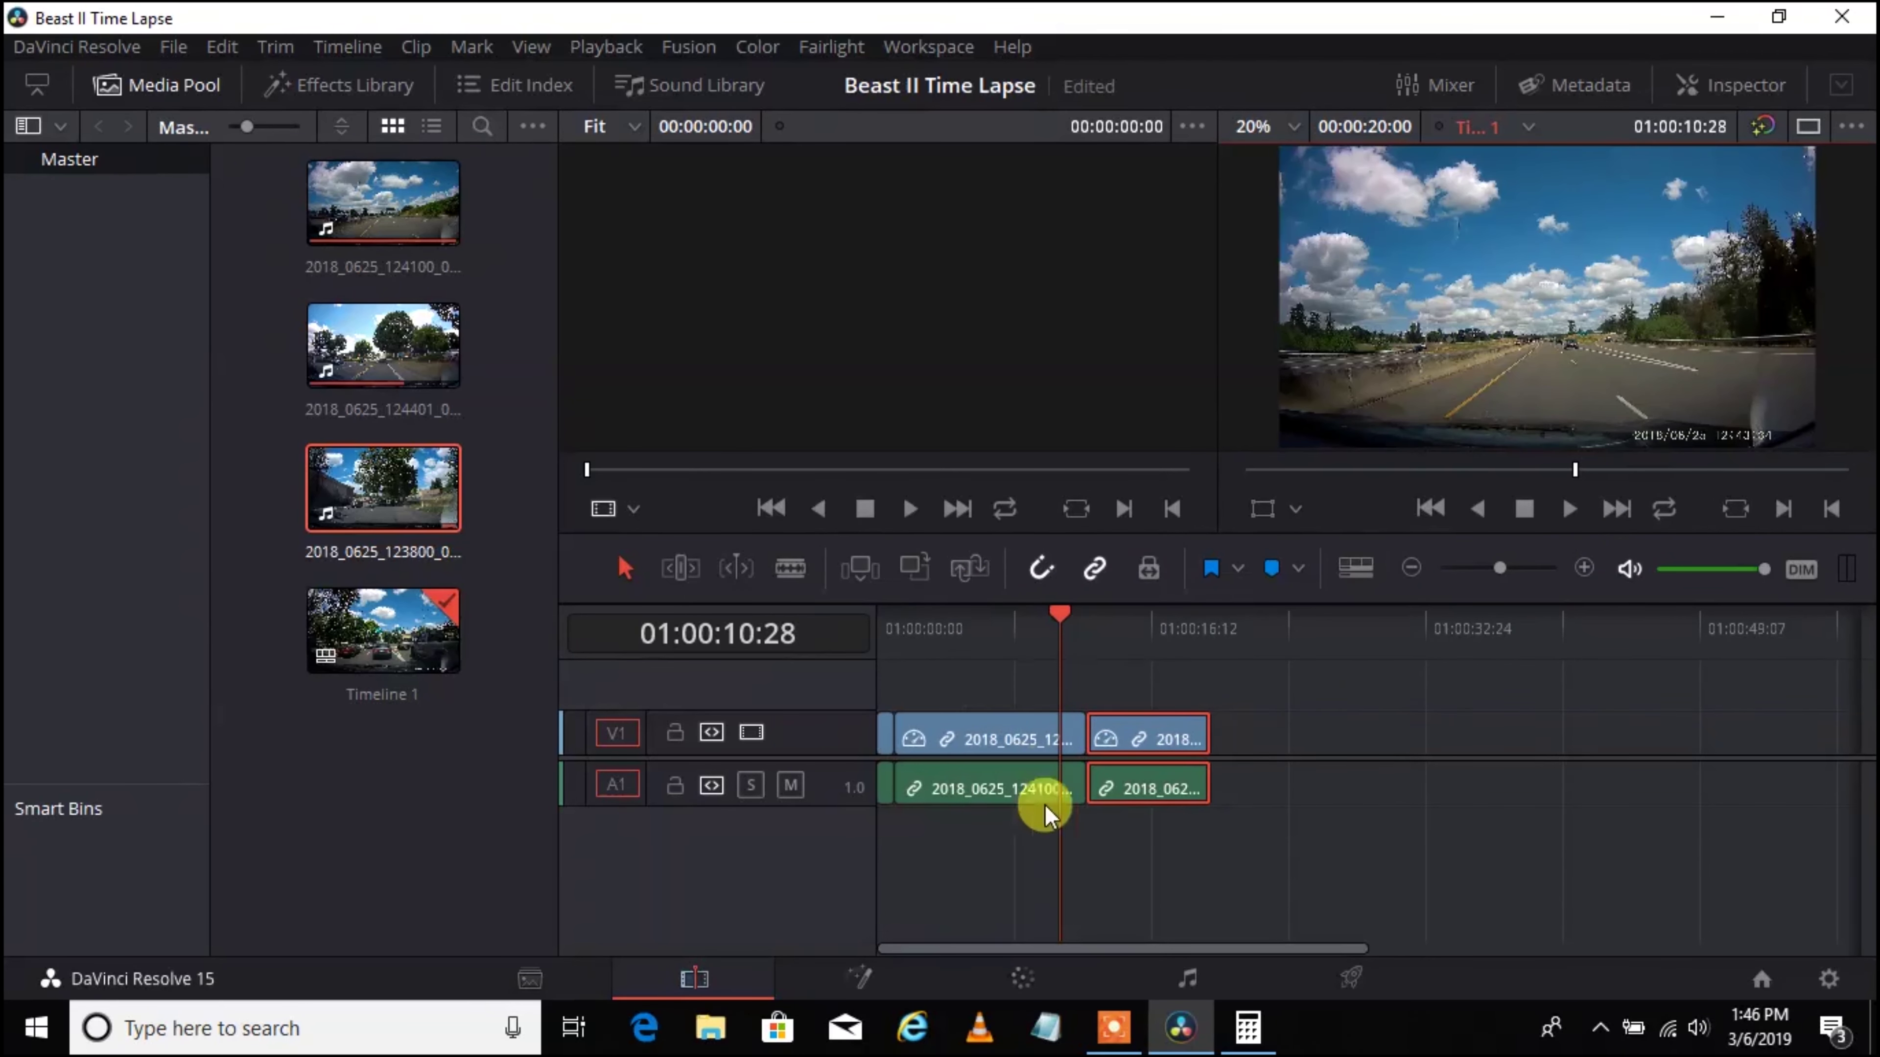
Step: Deselect the last clip and mute audio track A1
left_click(958, 832)
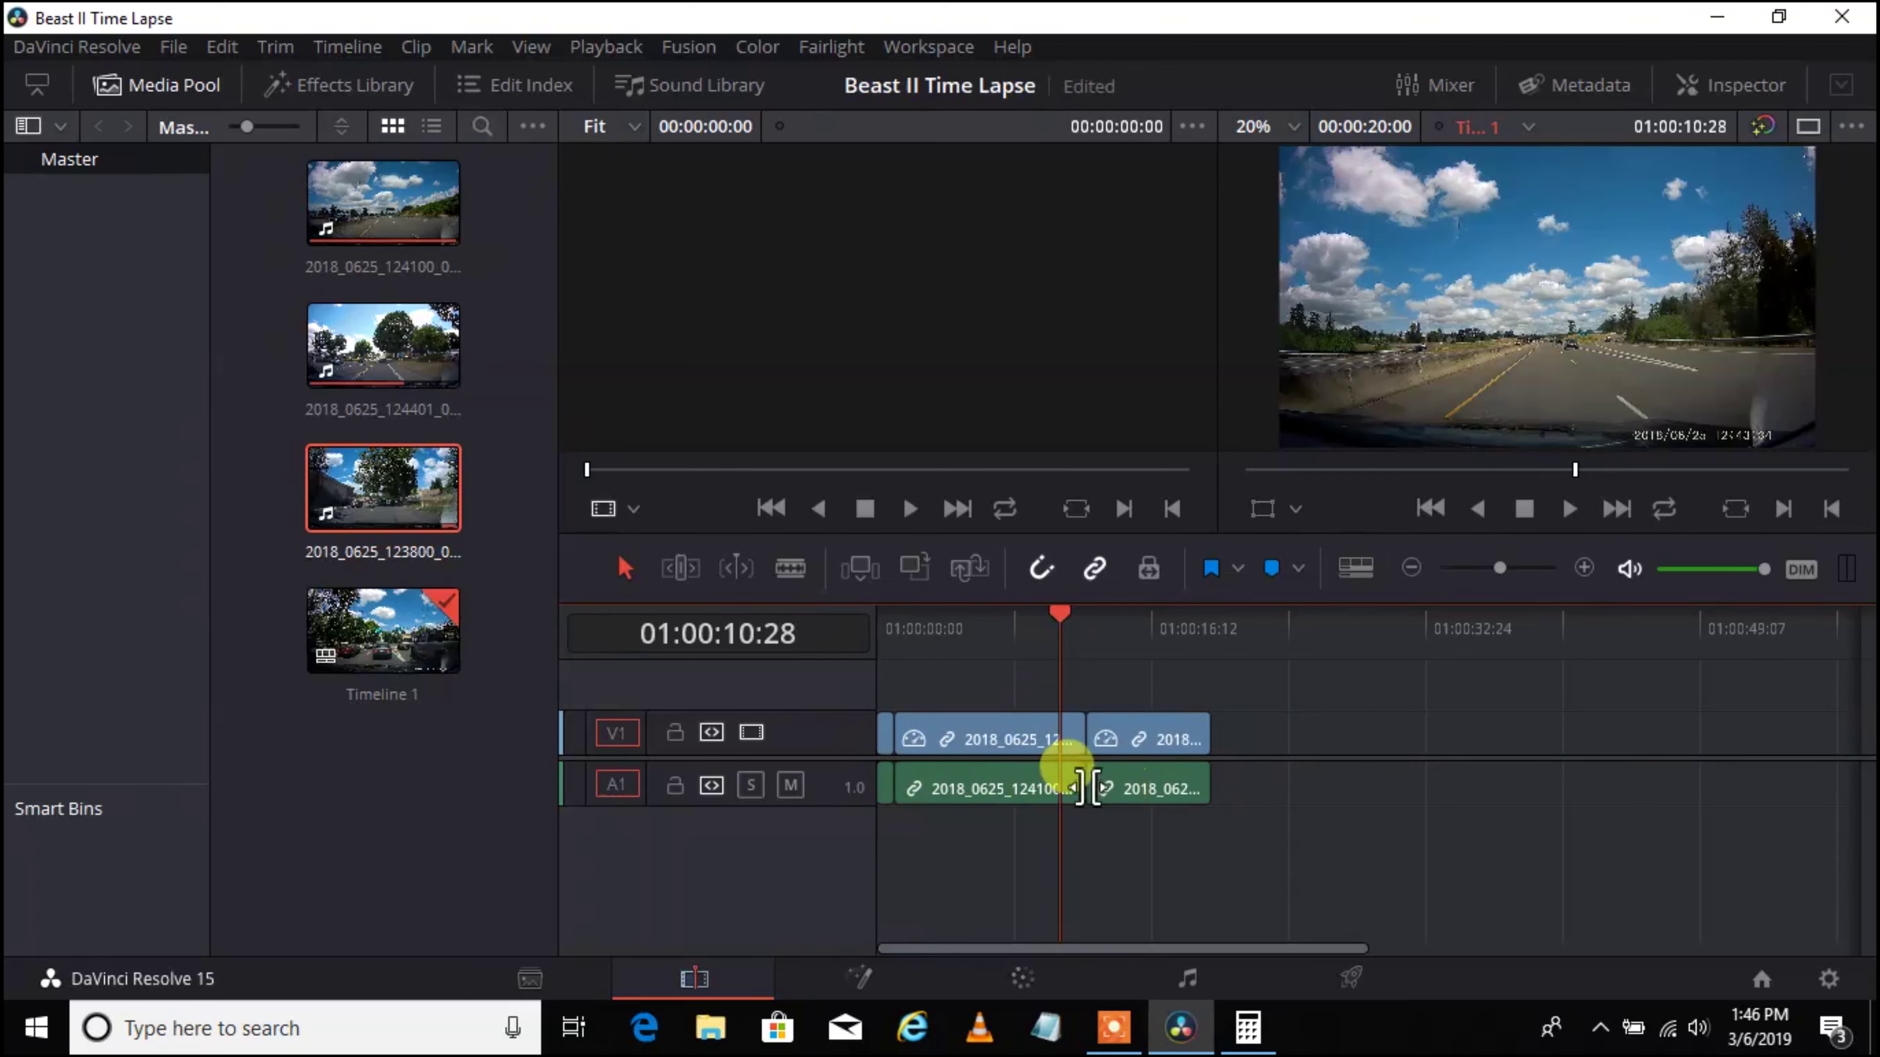
left_click(790, 786)
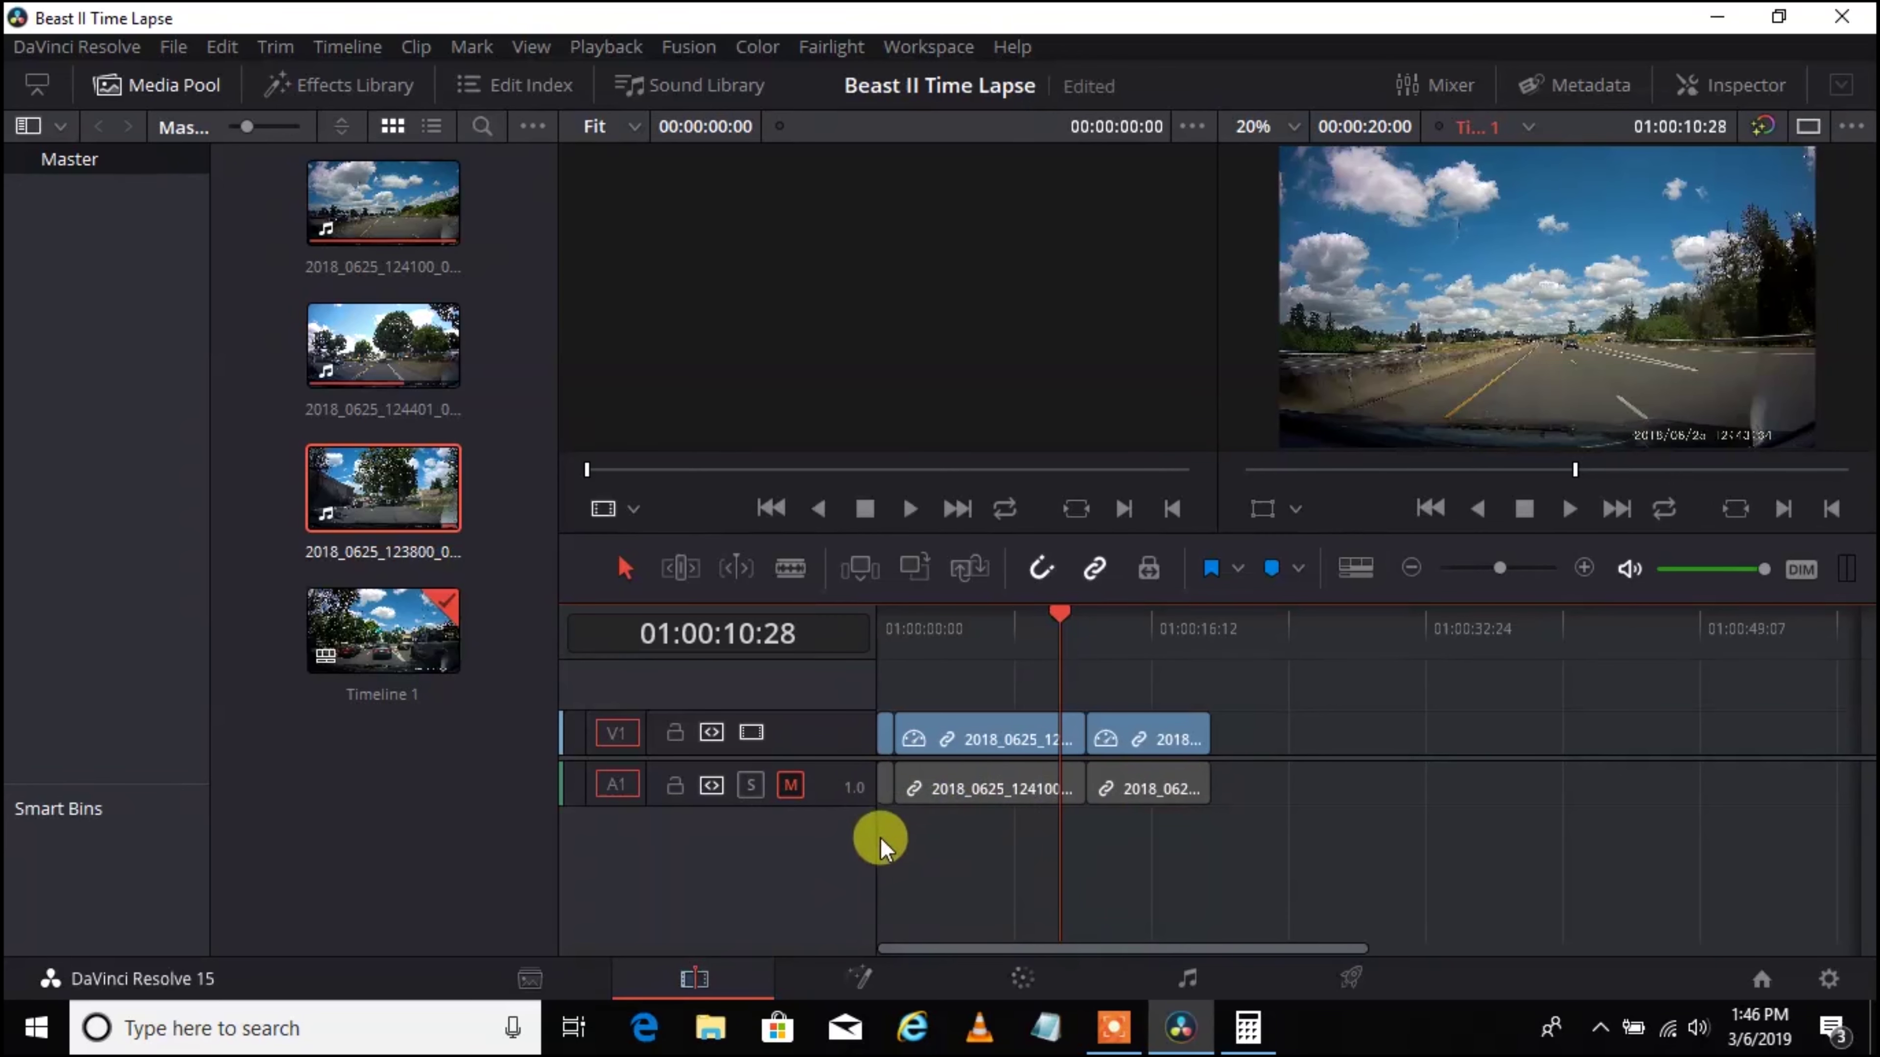
Step: Import the music file Live The Moment.mp3 from the Downloads folder into the media pool
left_click(380, 767)
right_click(380, 767)
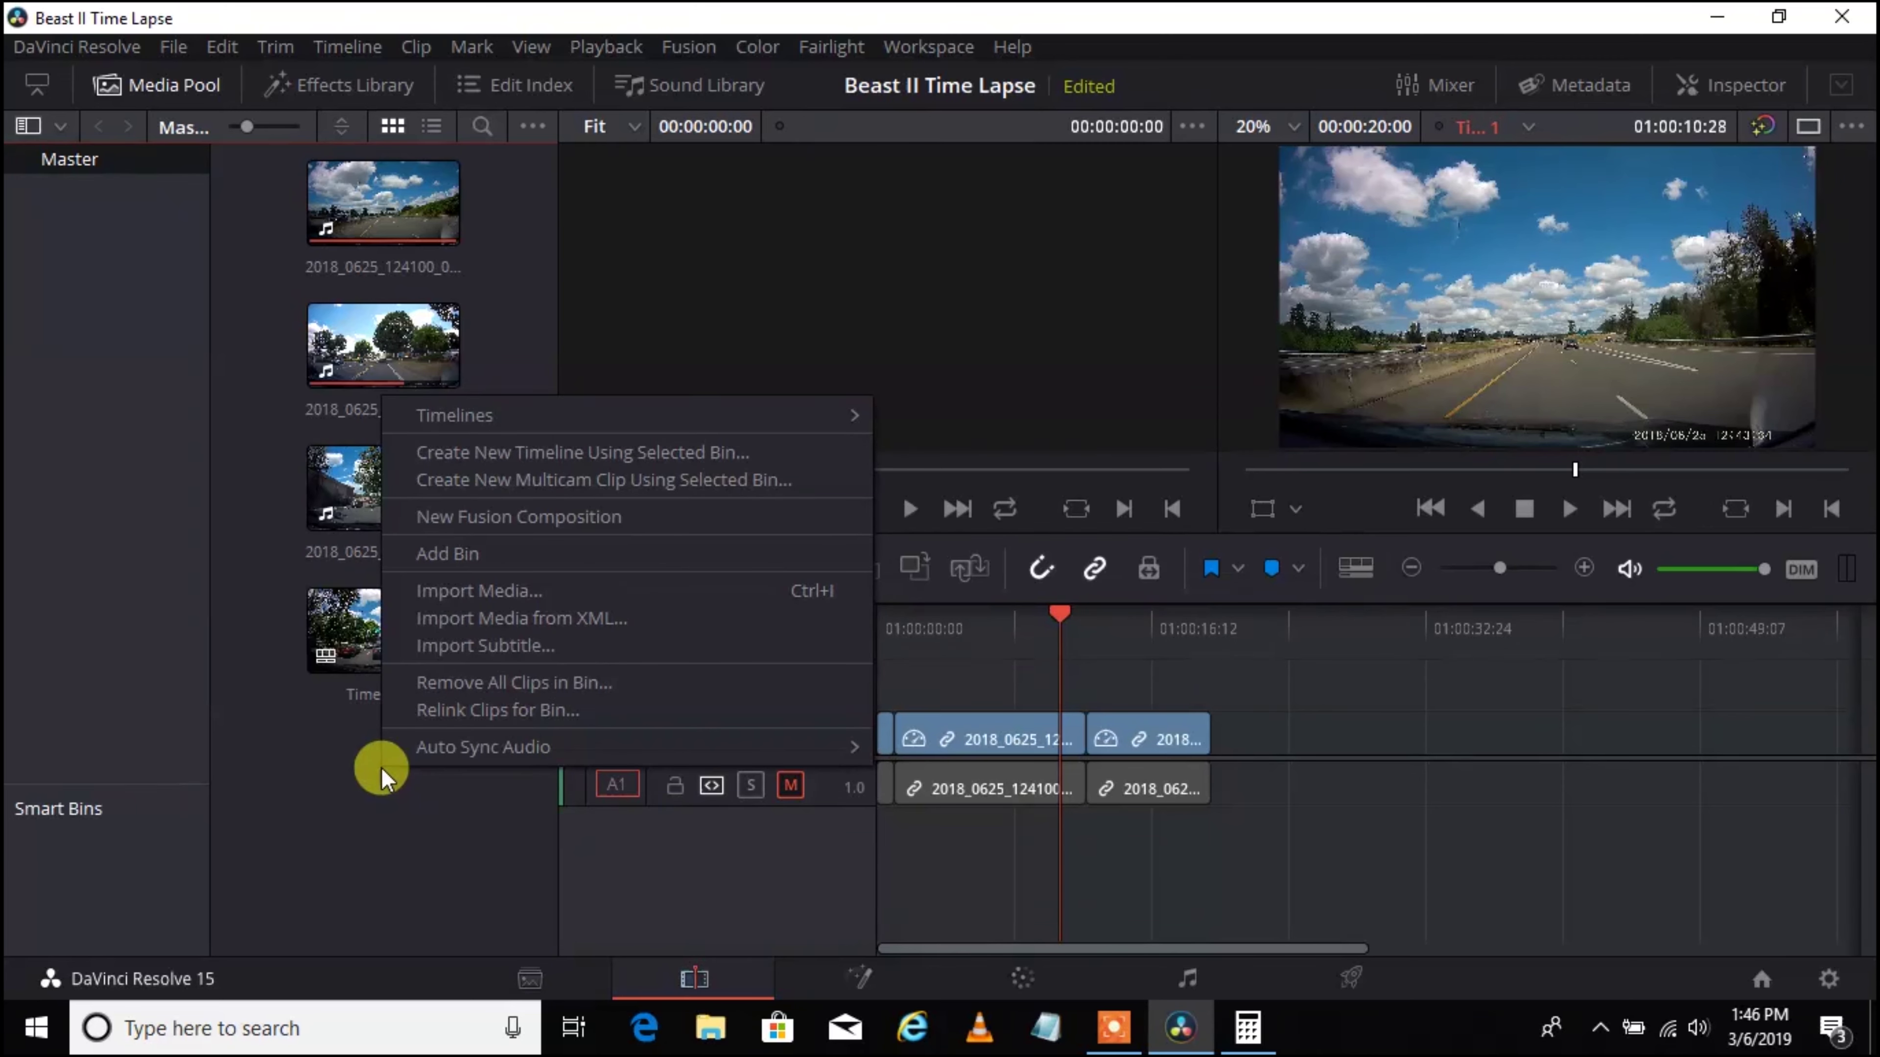
left_click(462, 591)
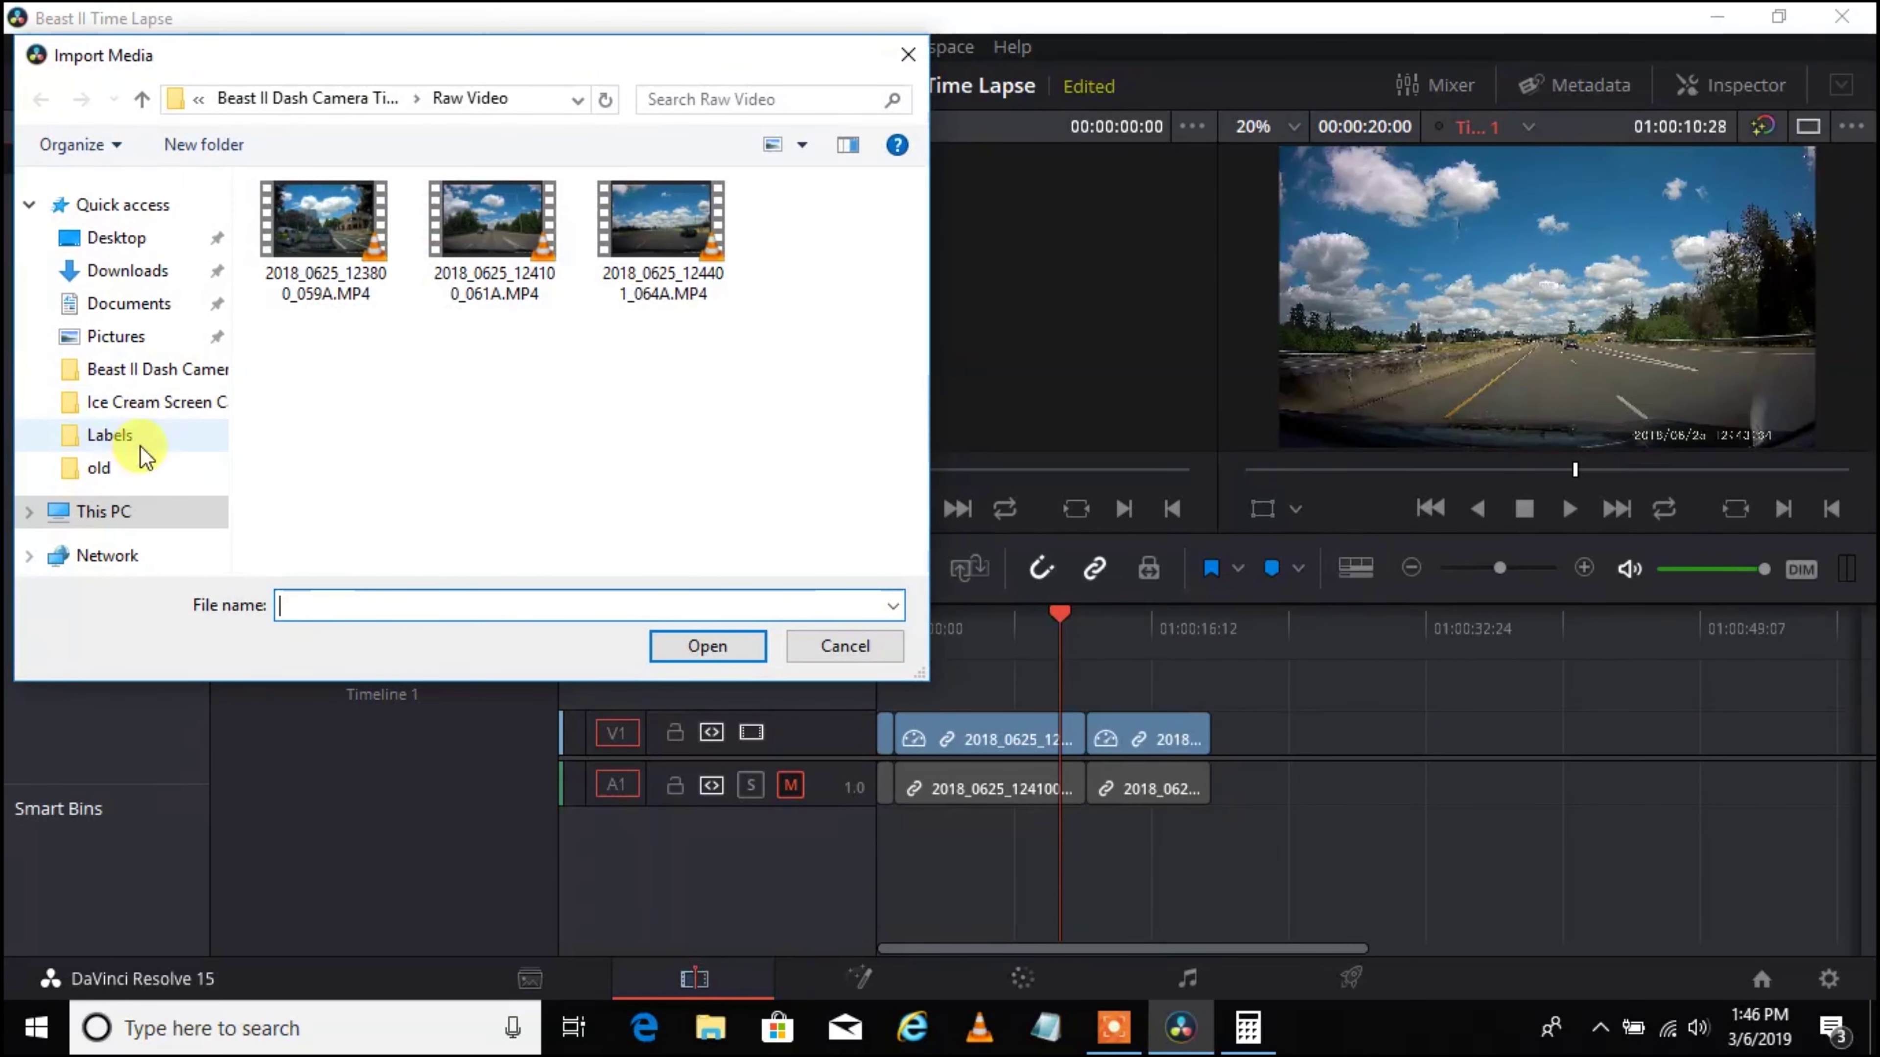
left_click(133, 275)
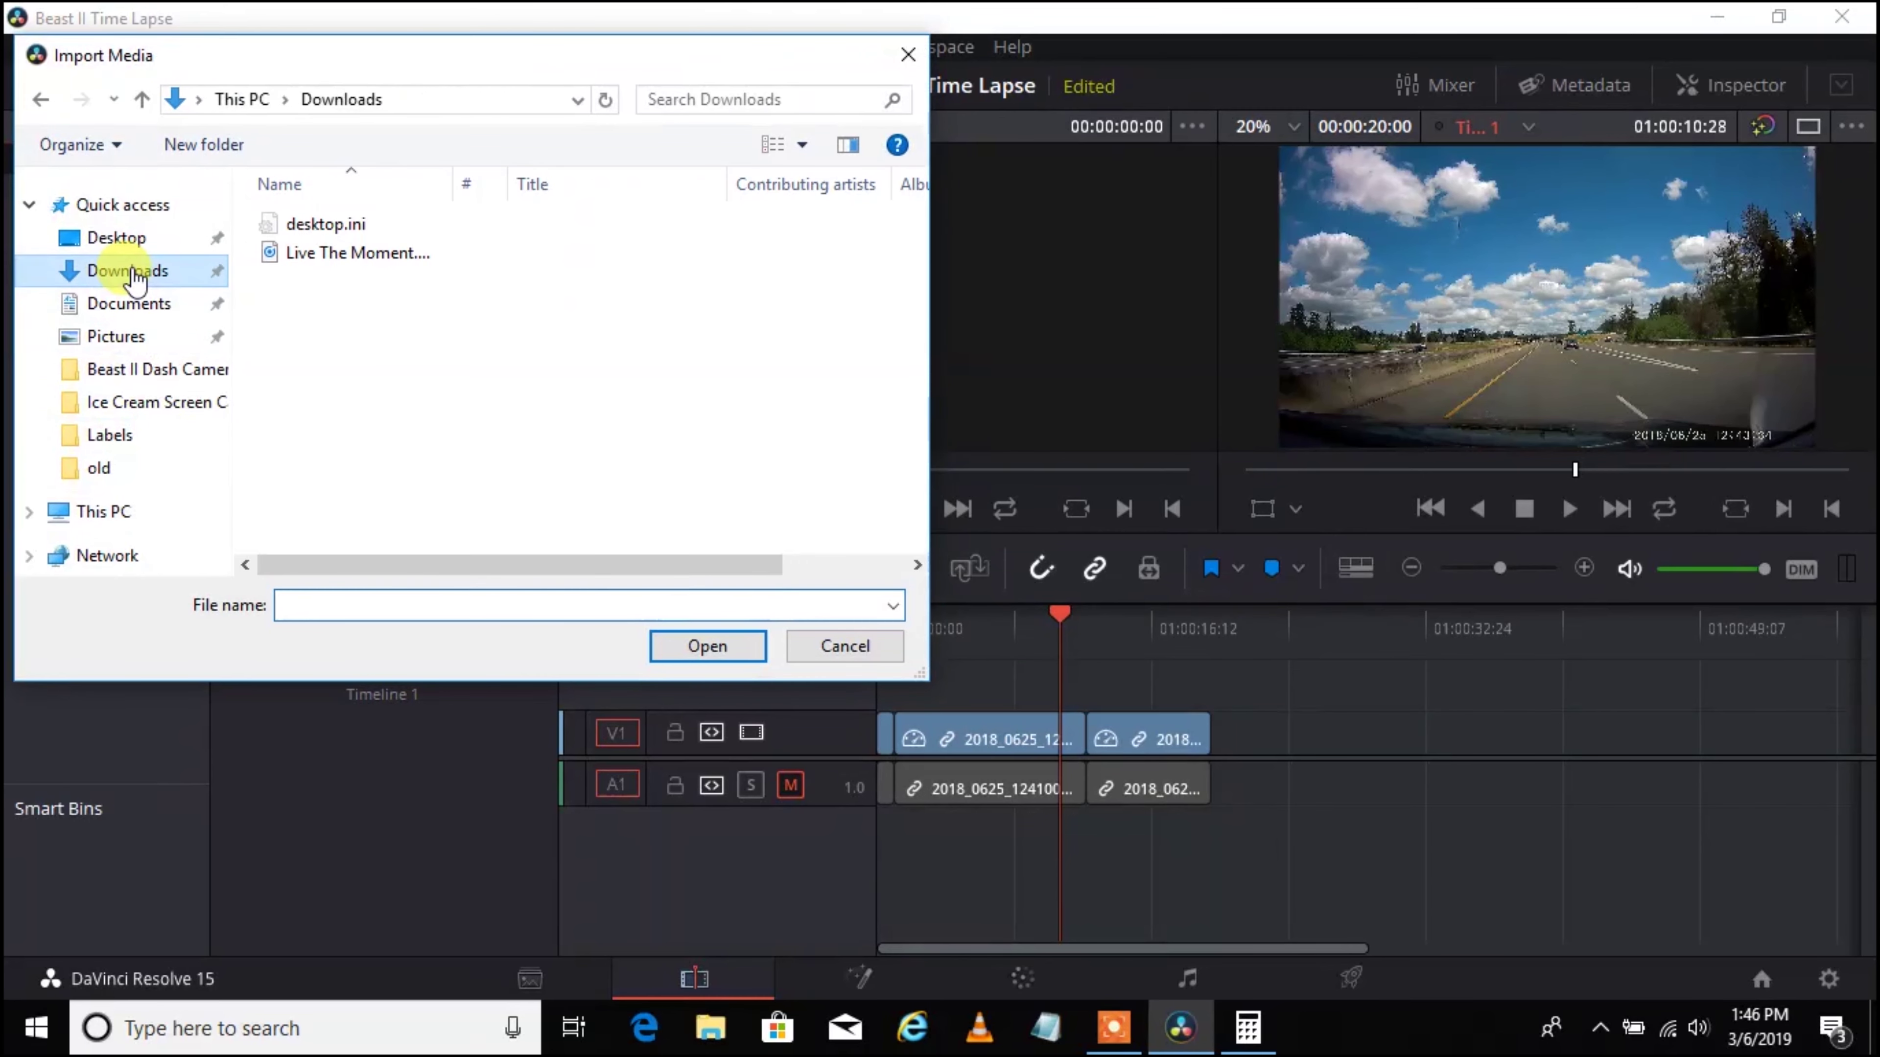
left_click(355, 256)
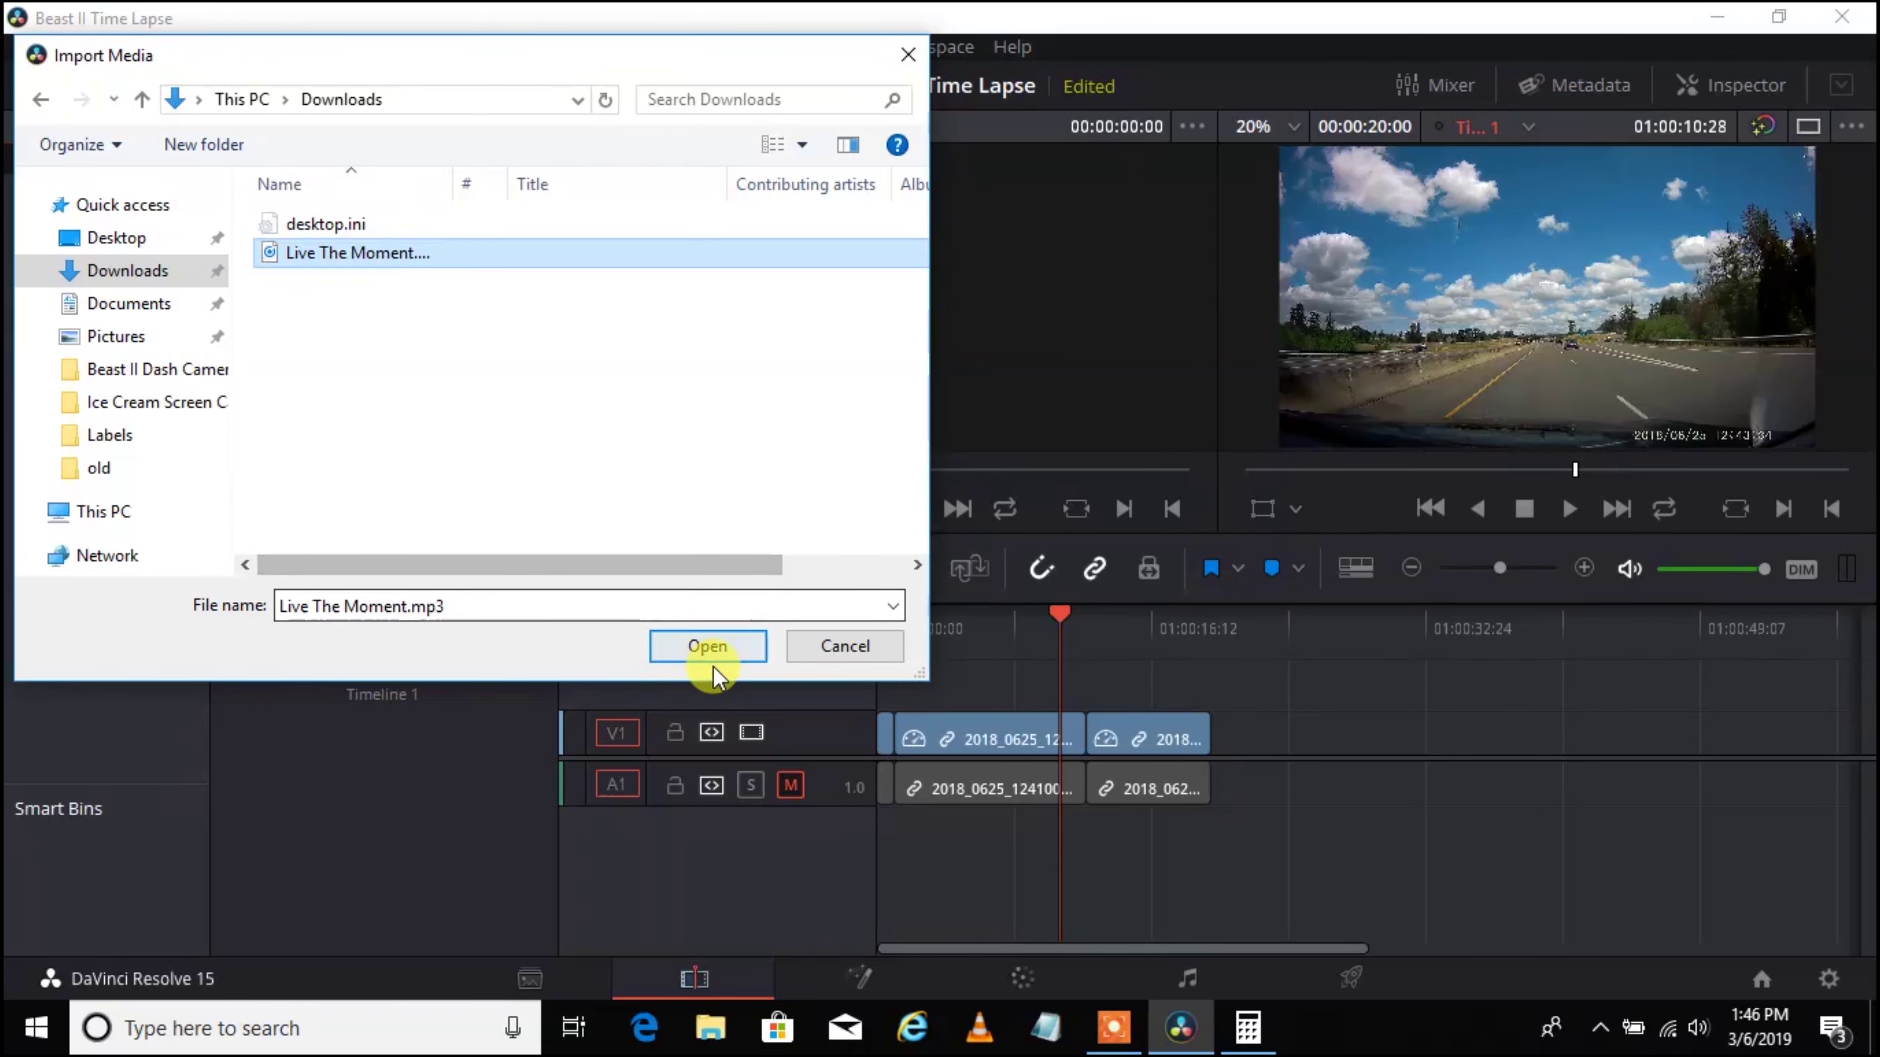
left_click(702, 641)
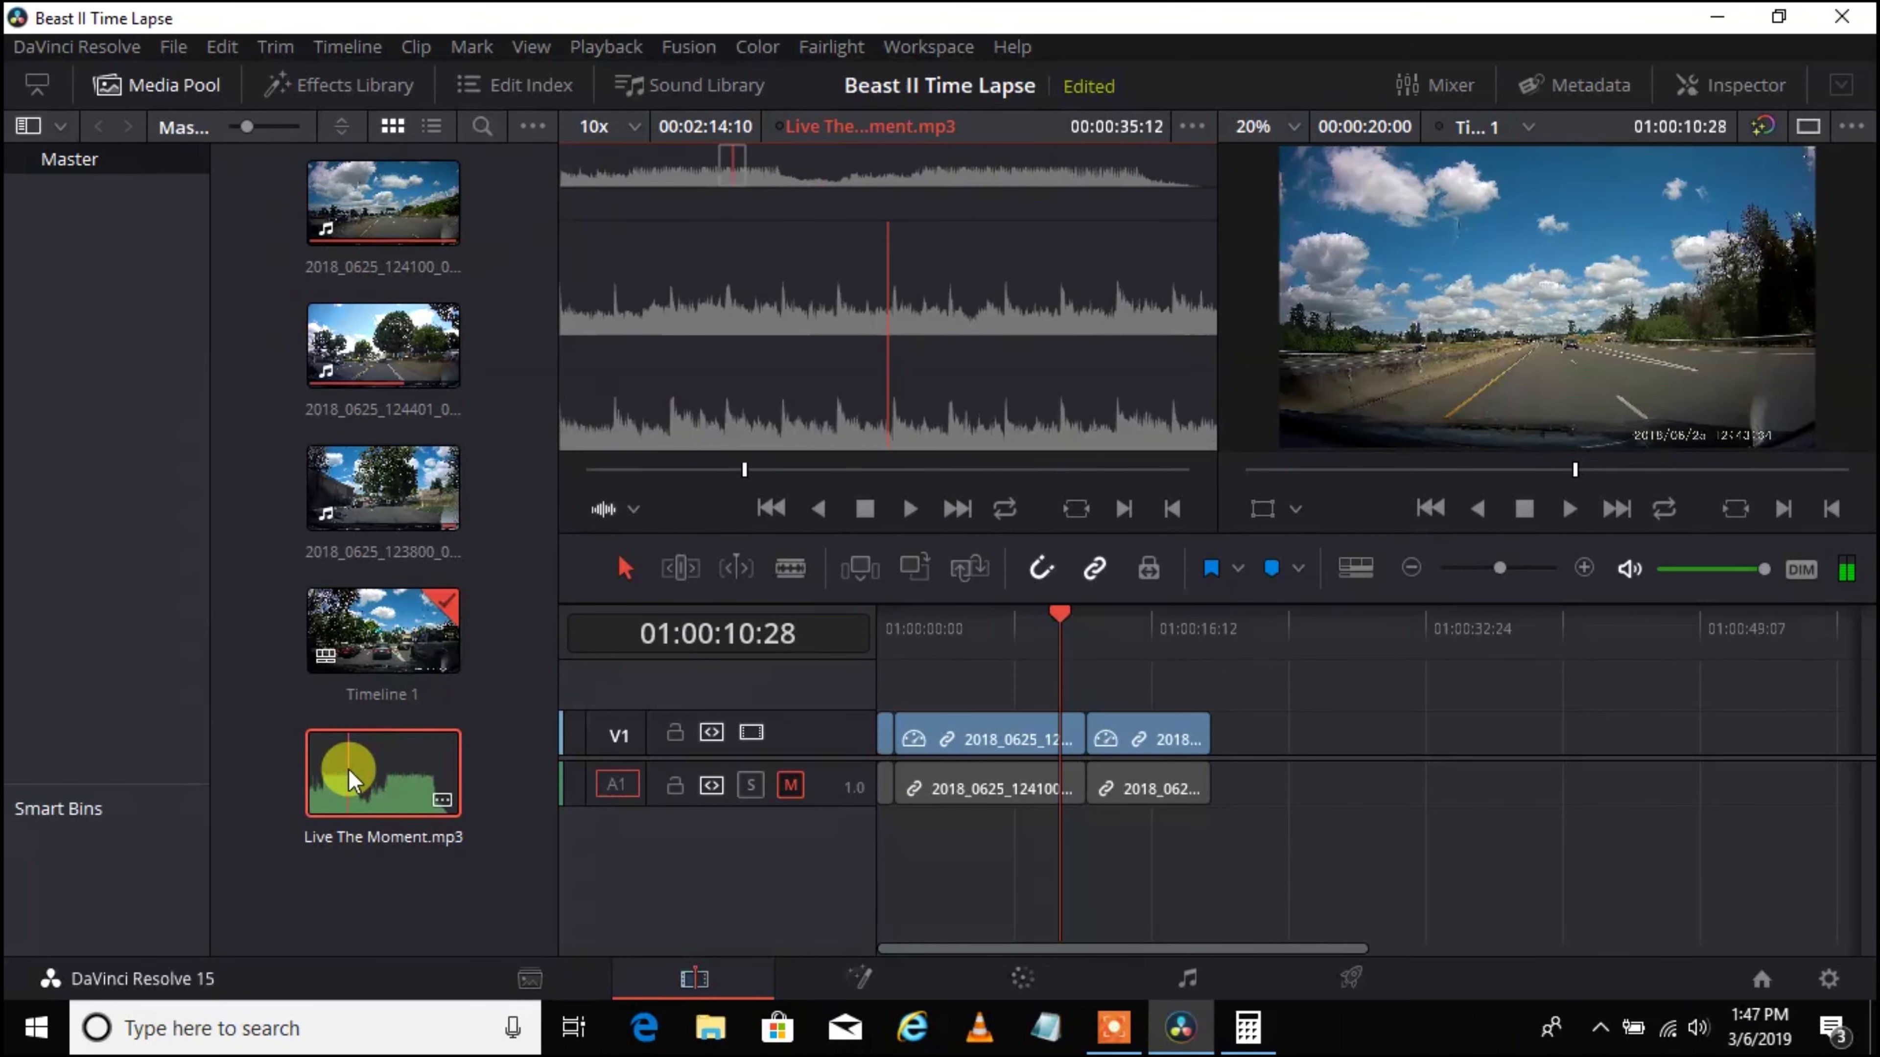
Step: Place Live The Moment.mp3 on a new audio track A2, starting at the beginning of the timeline
left_click_drag(351, 779, 1217, 839)
left_click_drag(1383, 827, 1085, 827)
Step: Return the playhead to the timeline start and play the first few seconds of the footage with the music
left_click(1067, 612)
left_click_drag(1066, 611, 863, 594)
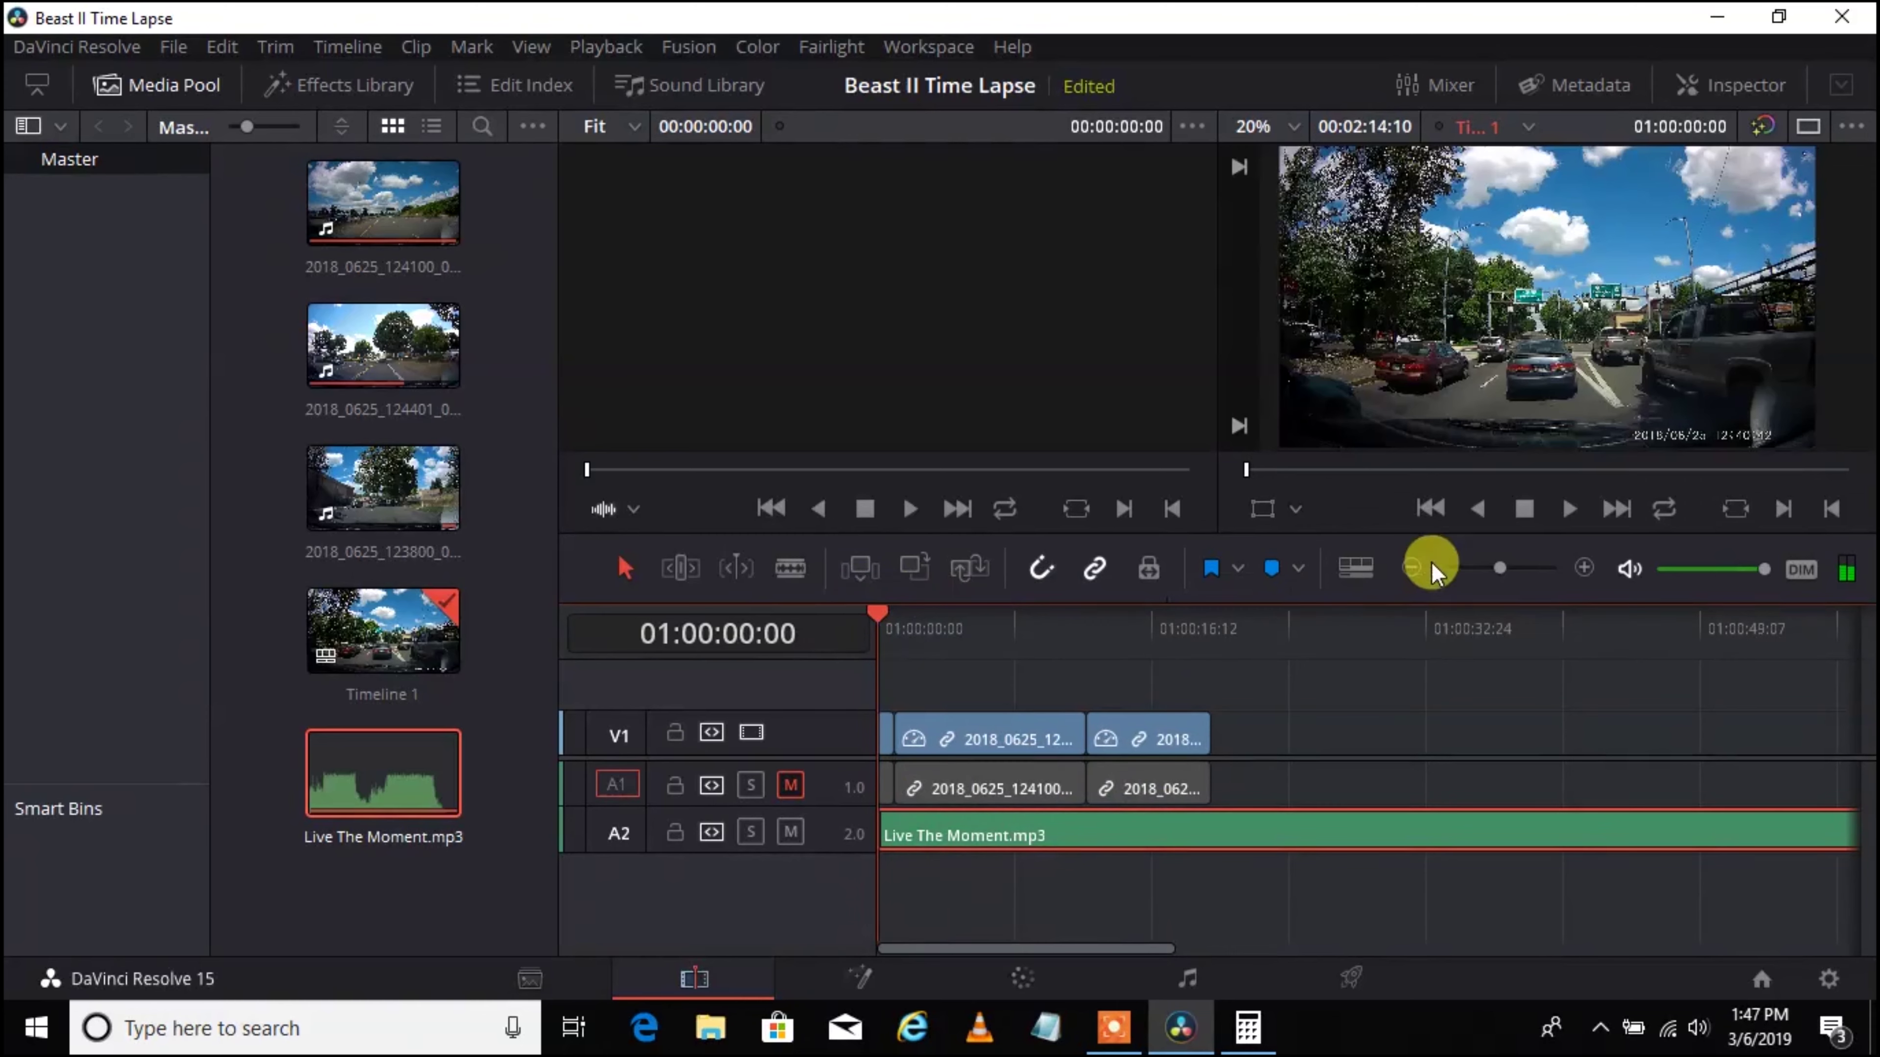
left_click(1571, 510)
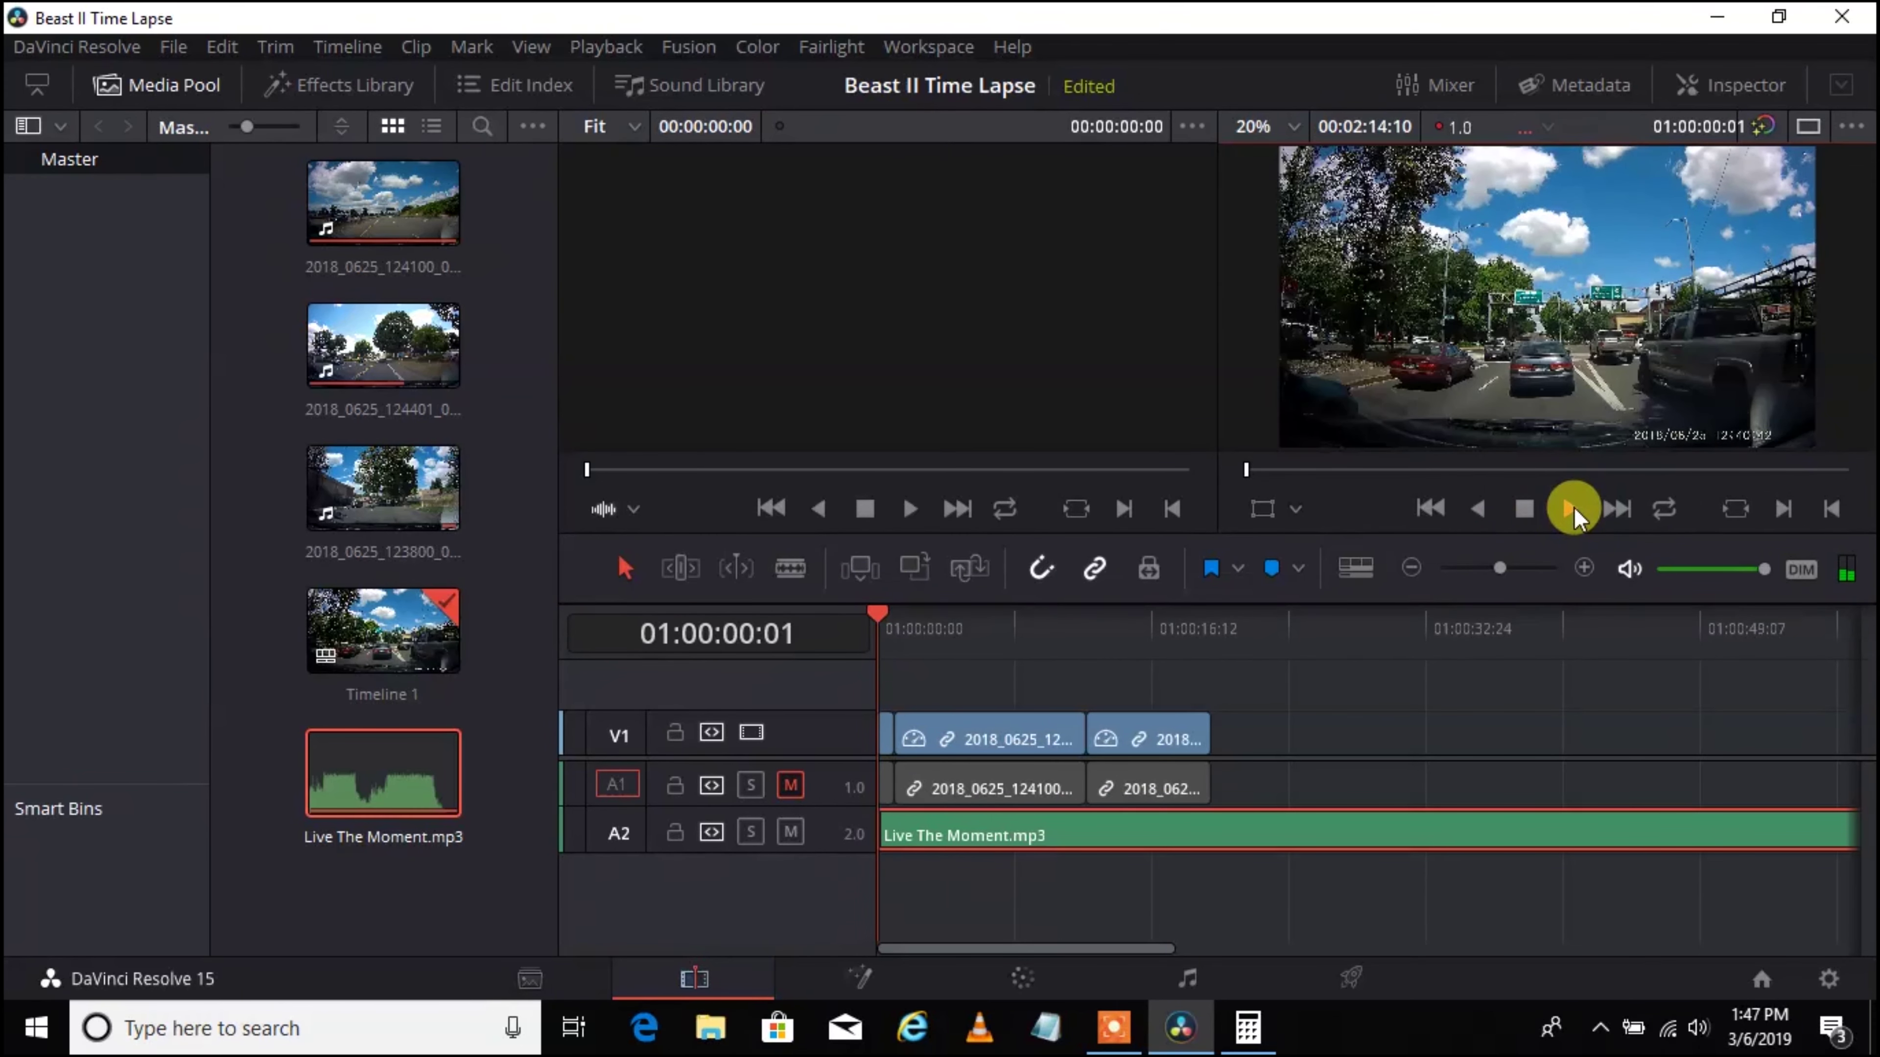
left_click(1525, 509)
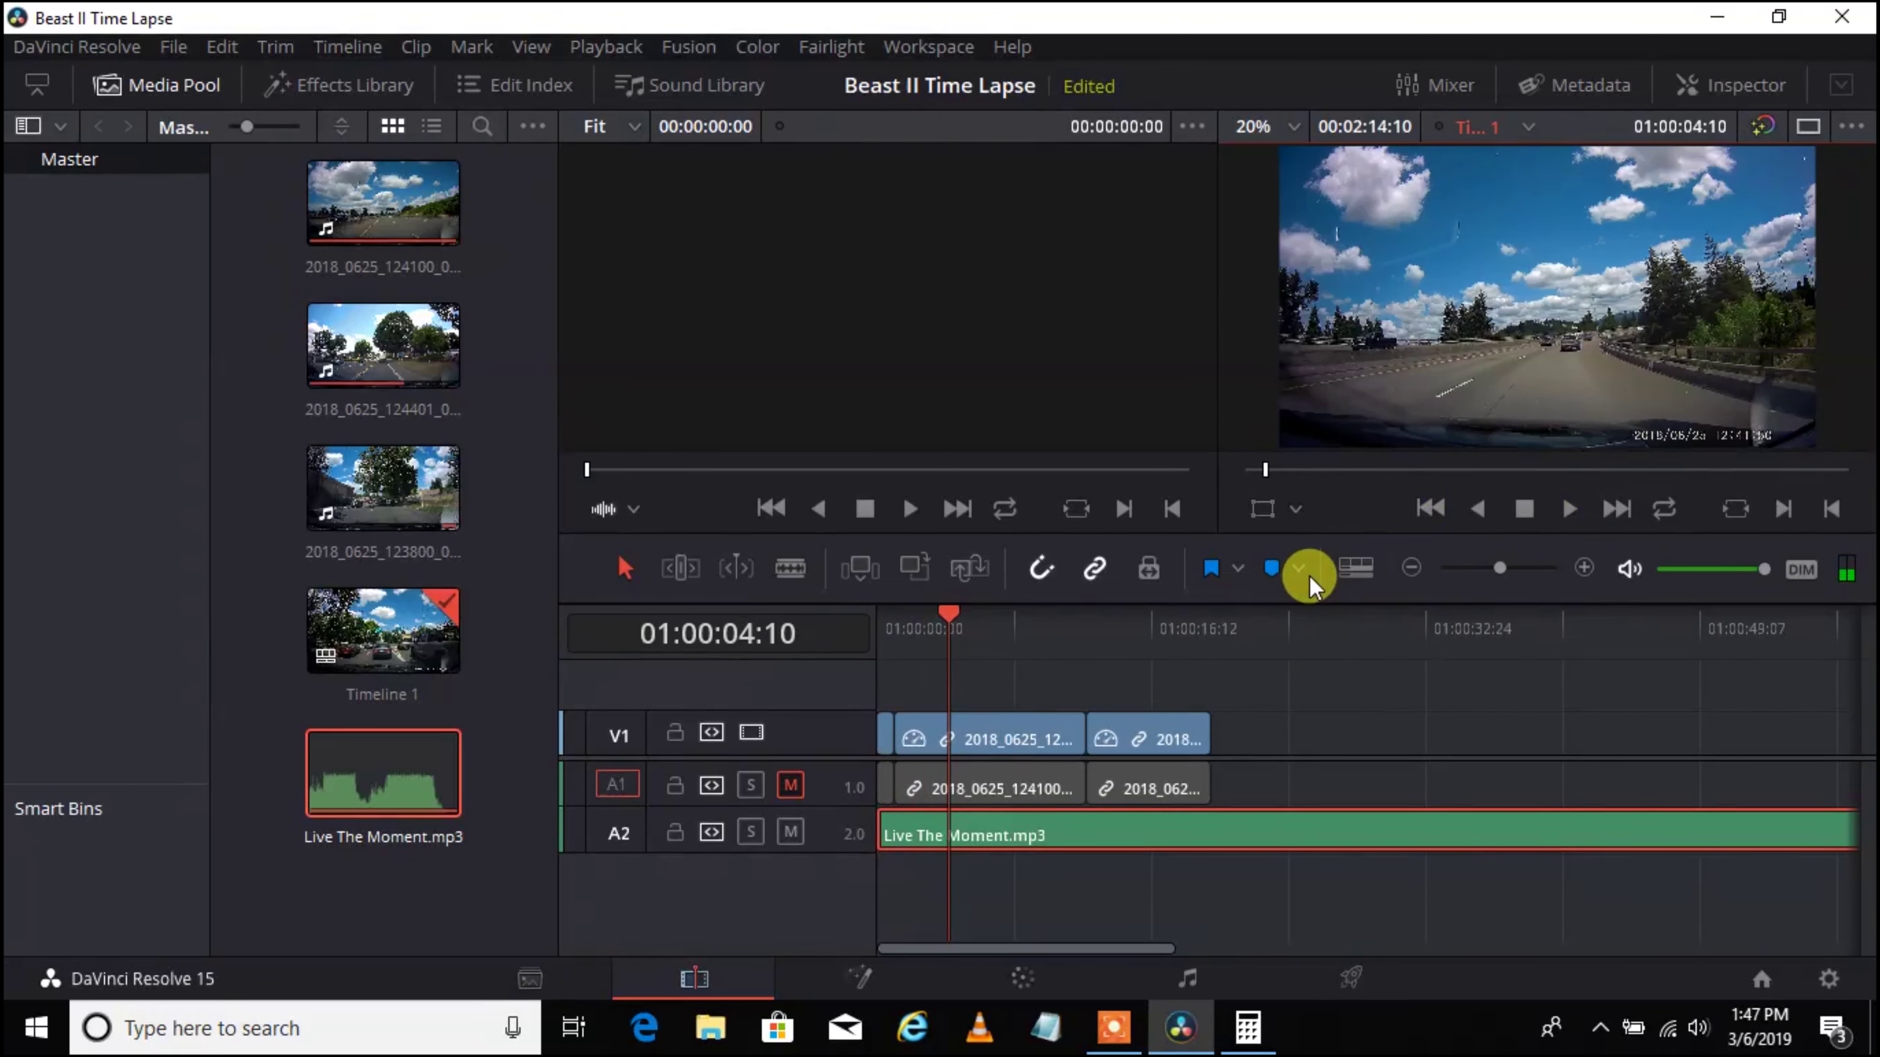
Step: Split the music at the end of the last video clip, at 01:00:20:00, and delete the excess after it
left_click_drag(951, 617, 1191, 619)
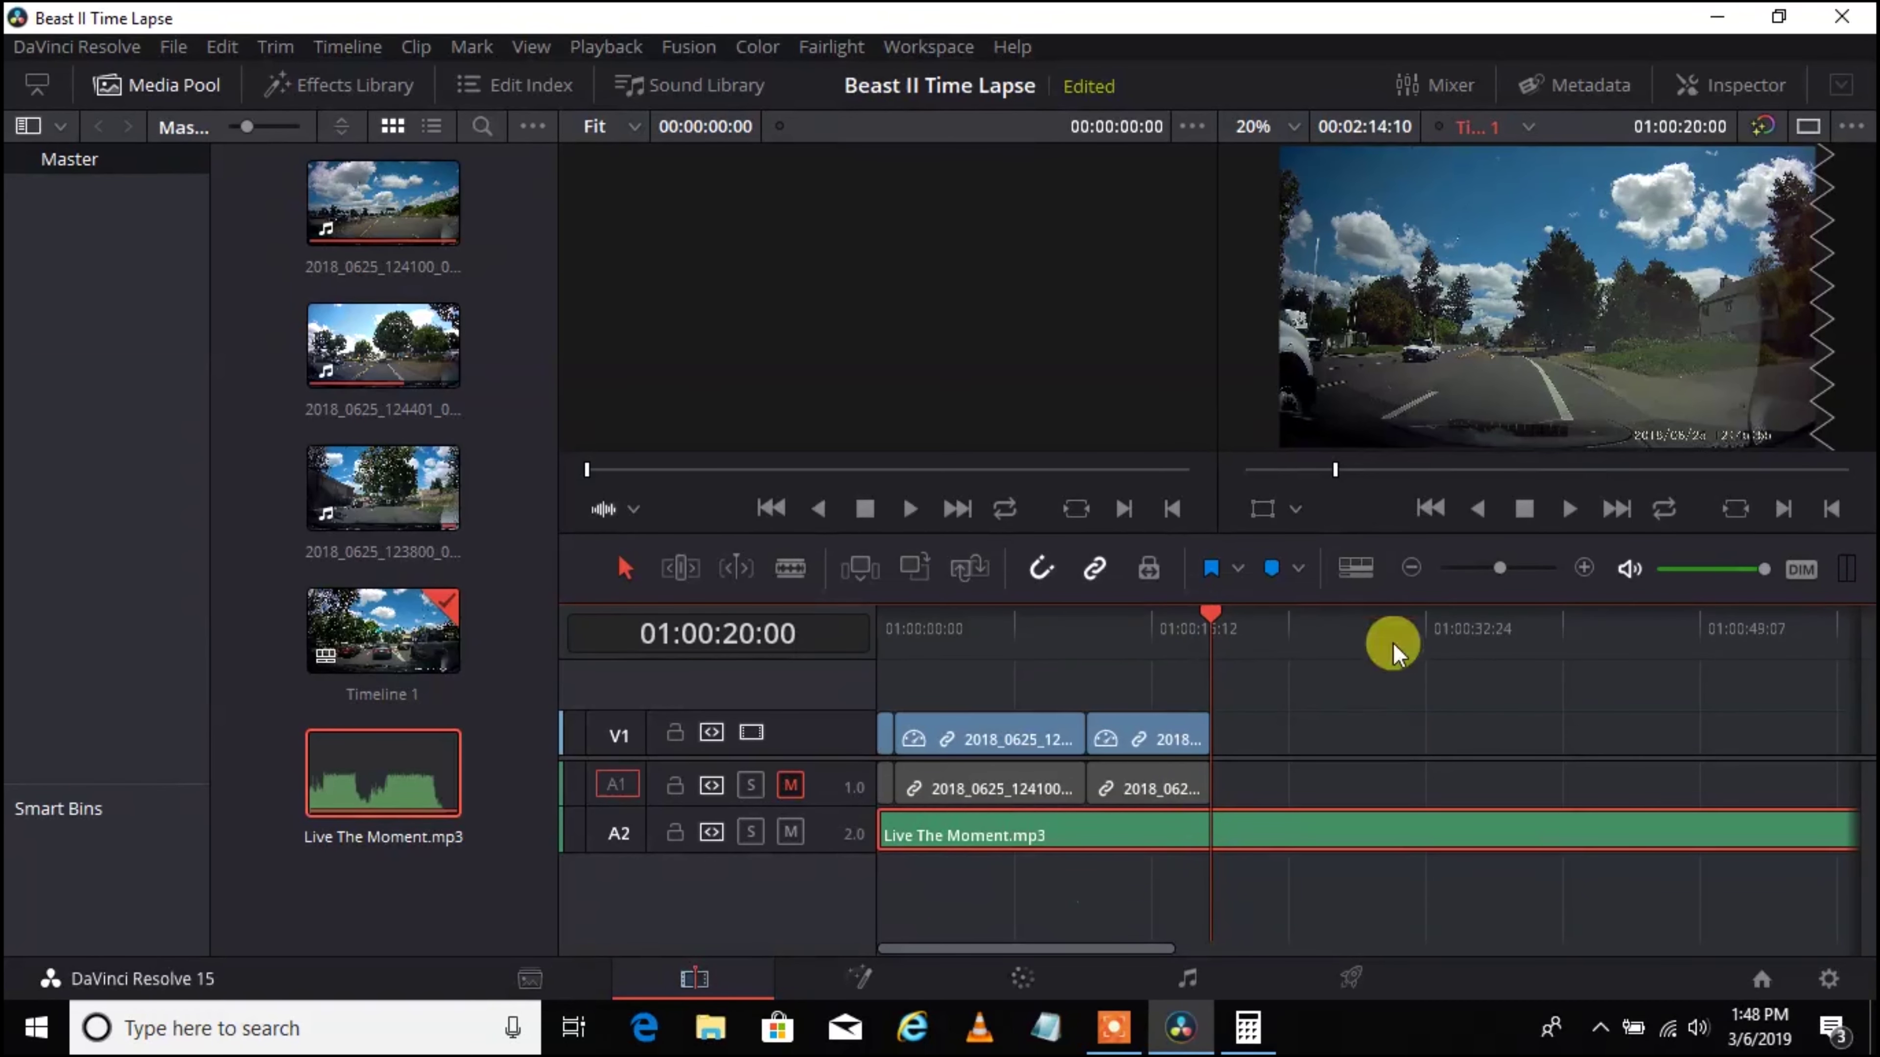
left_click_drag(1499, 568, 1482, 575)
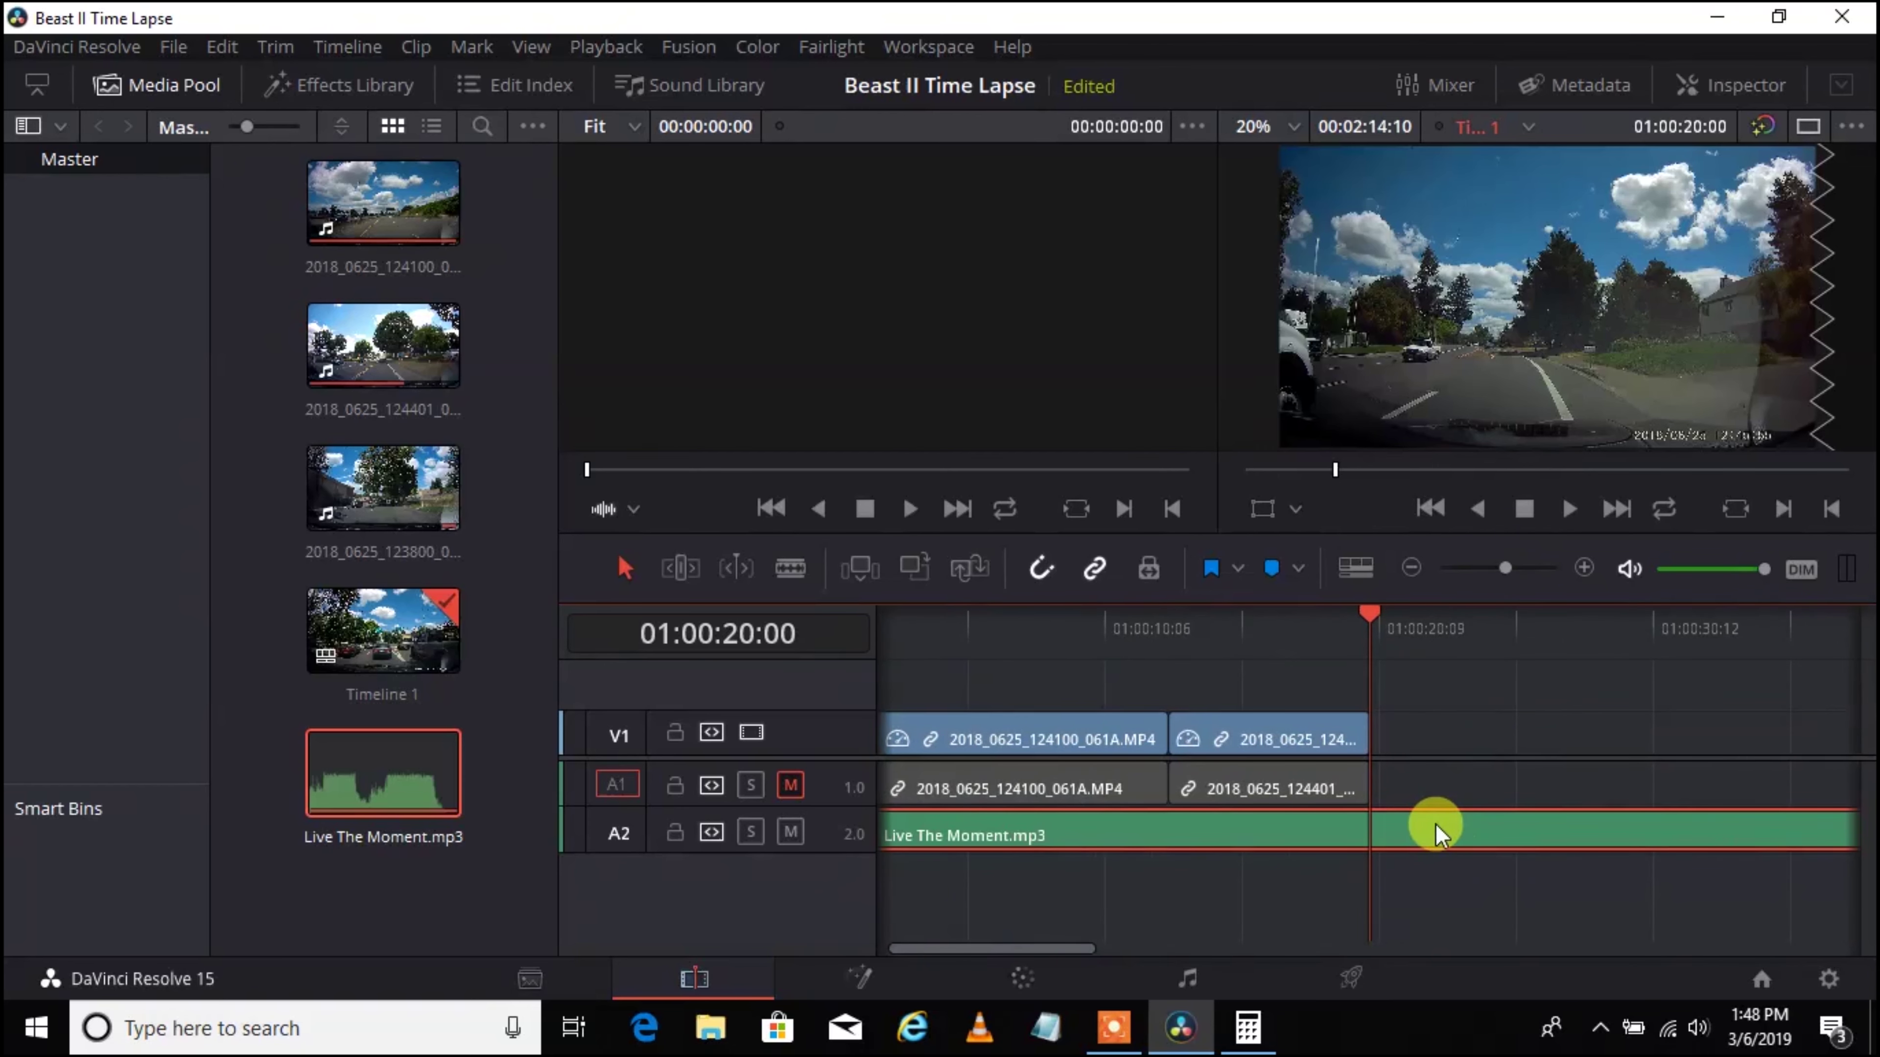
key("ctrl+b")
left_click(1458, 788)
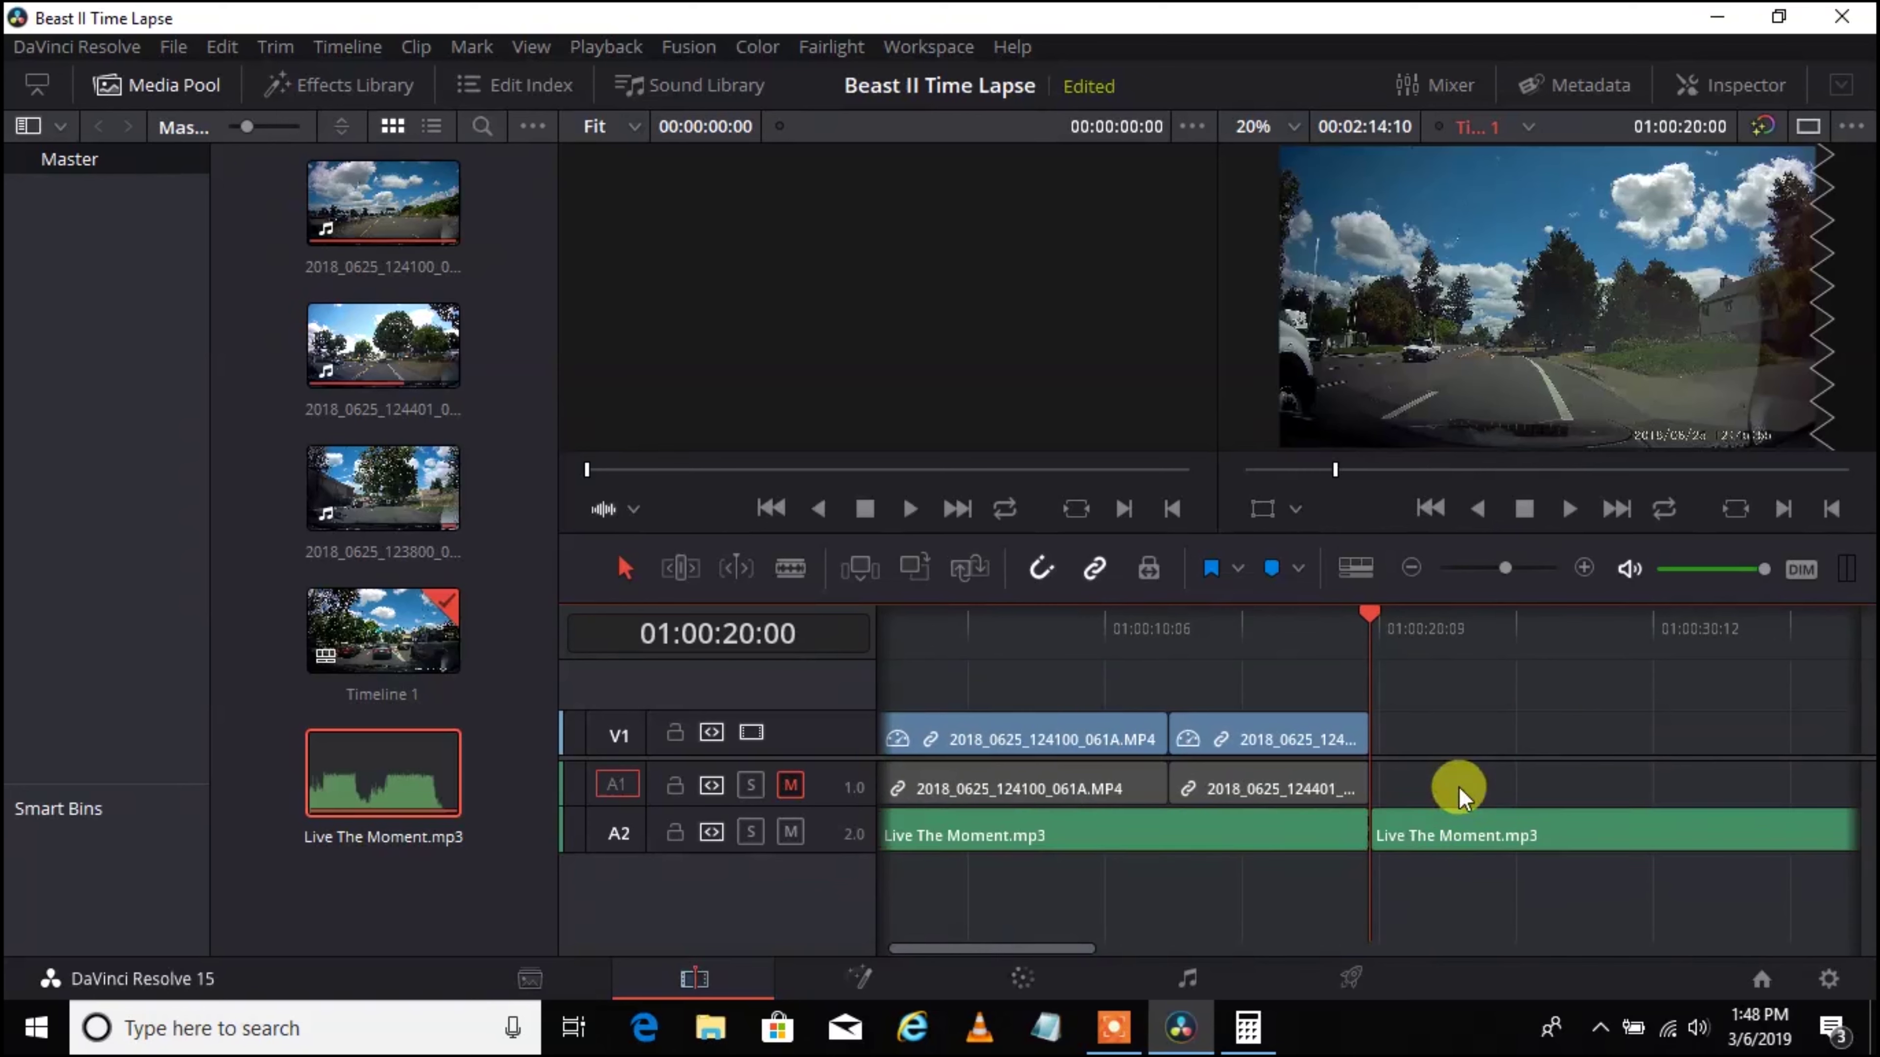
left_click(1585, 833)
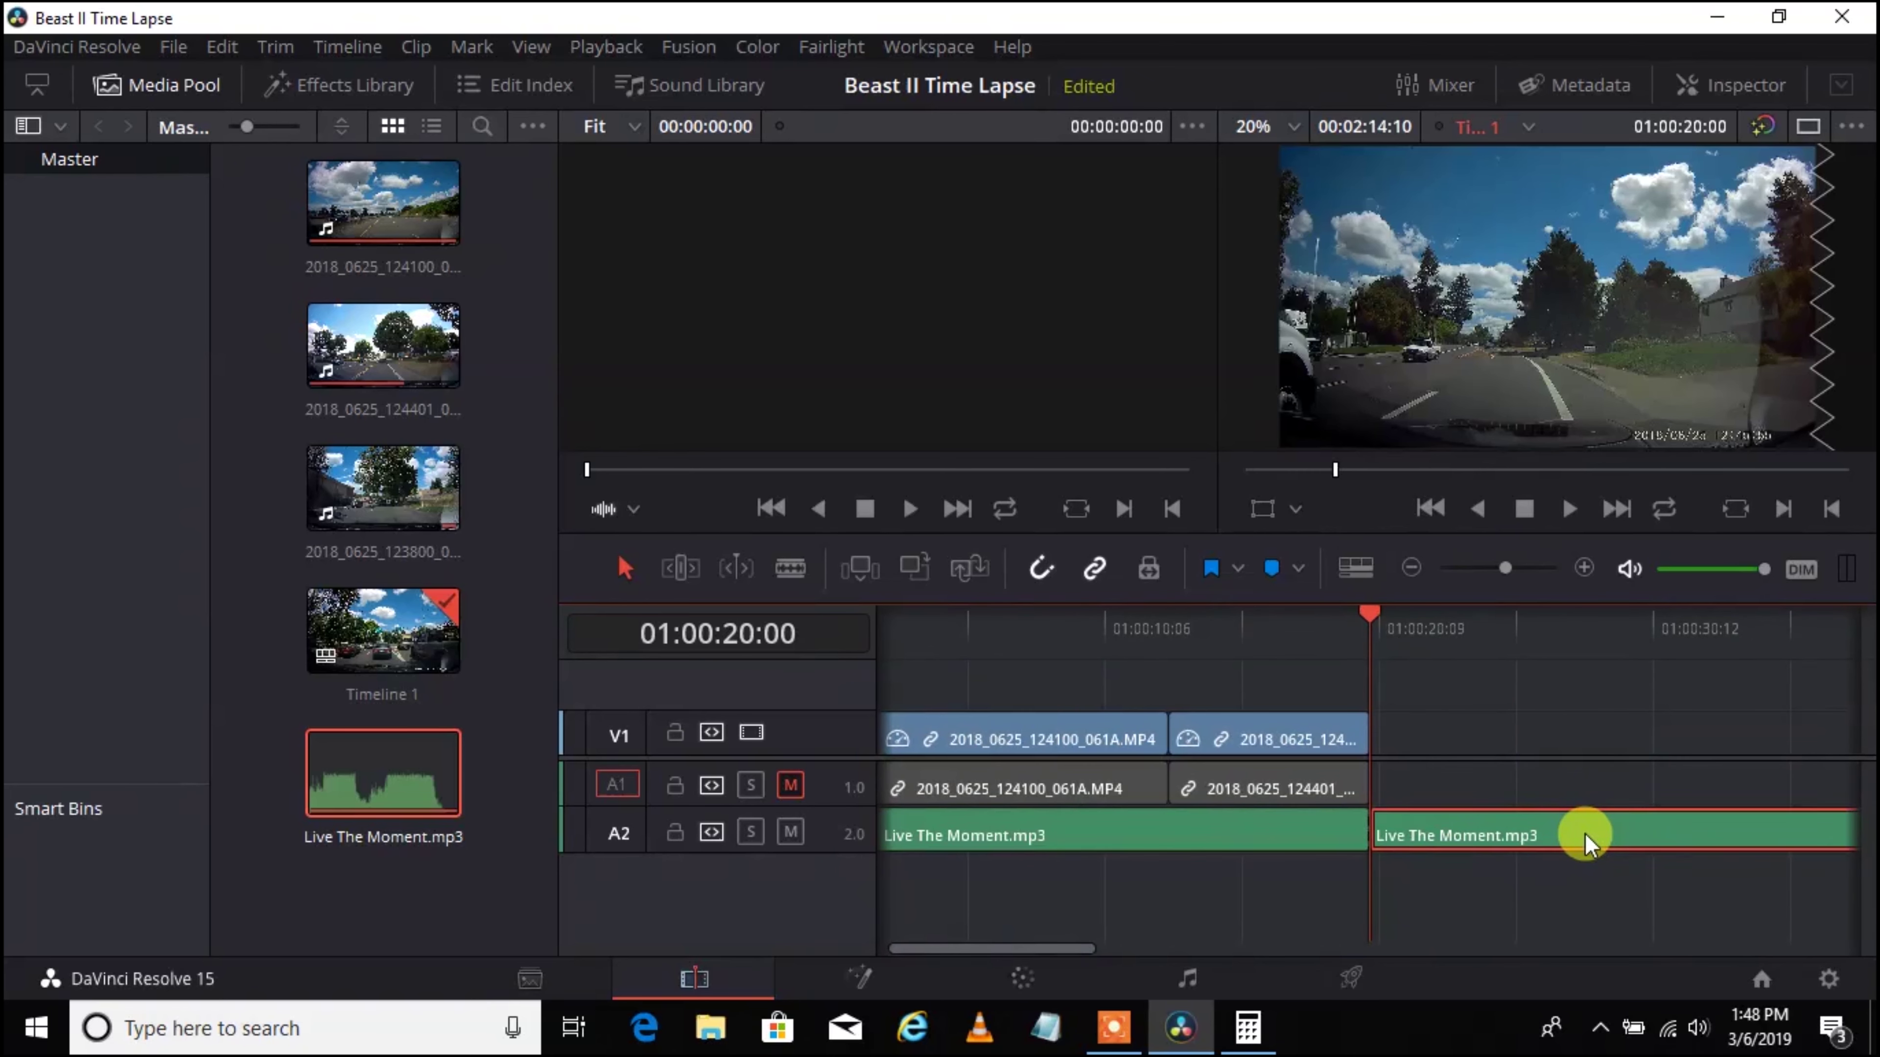
key("Delete")
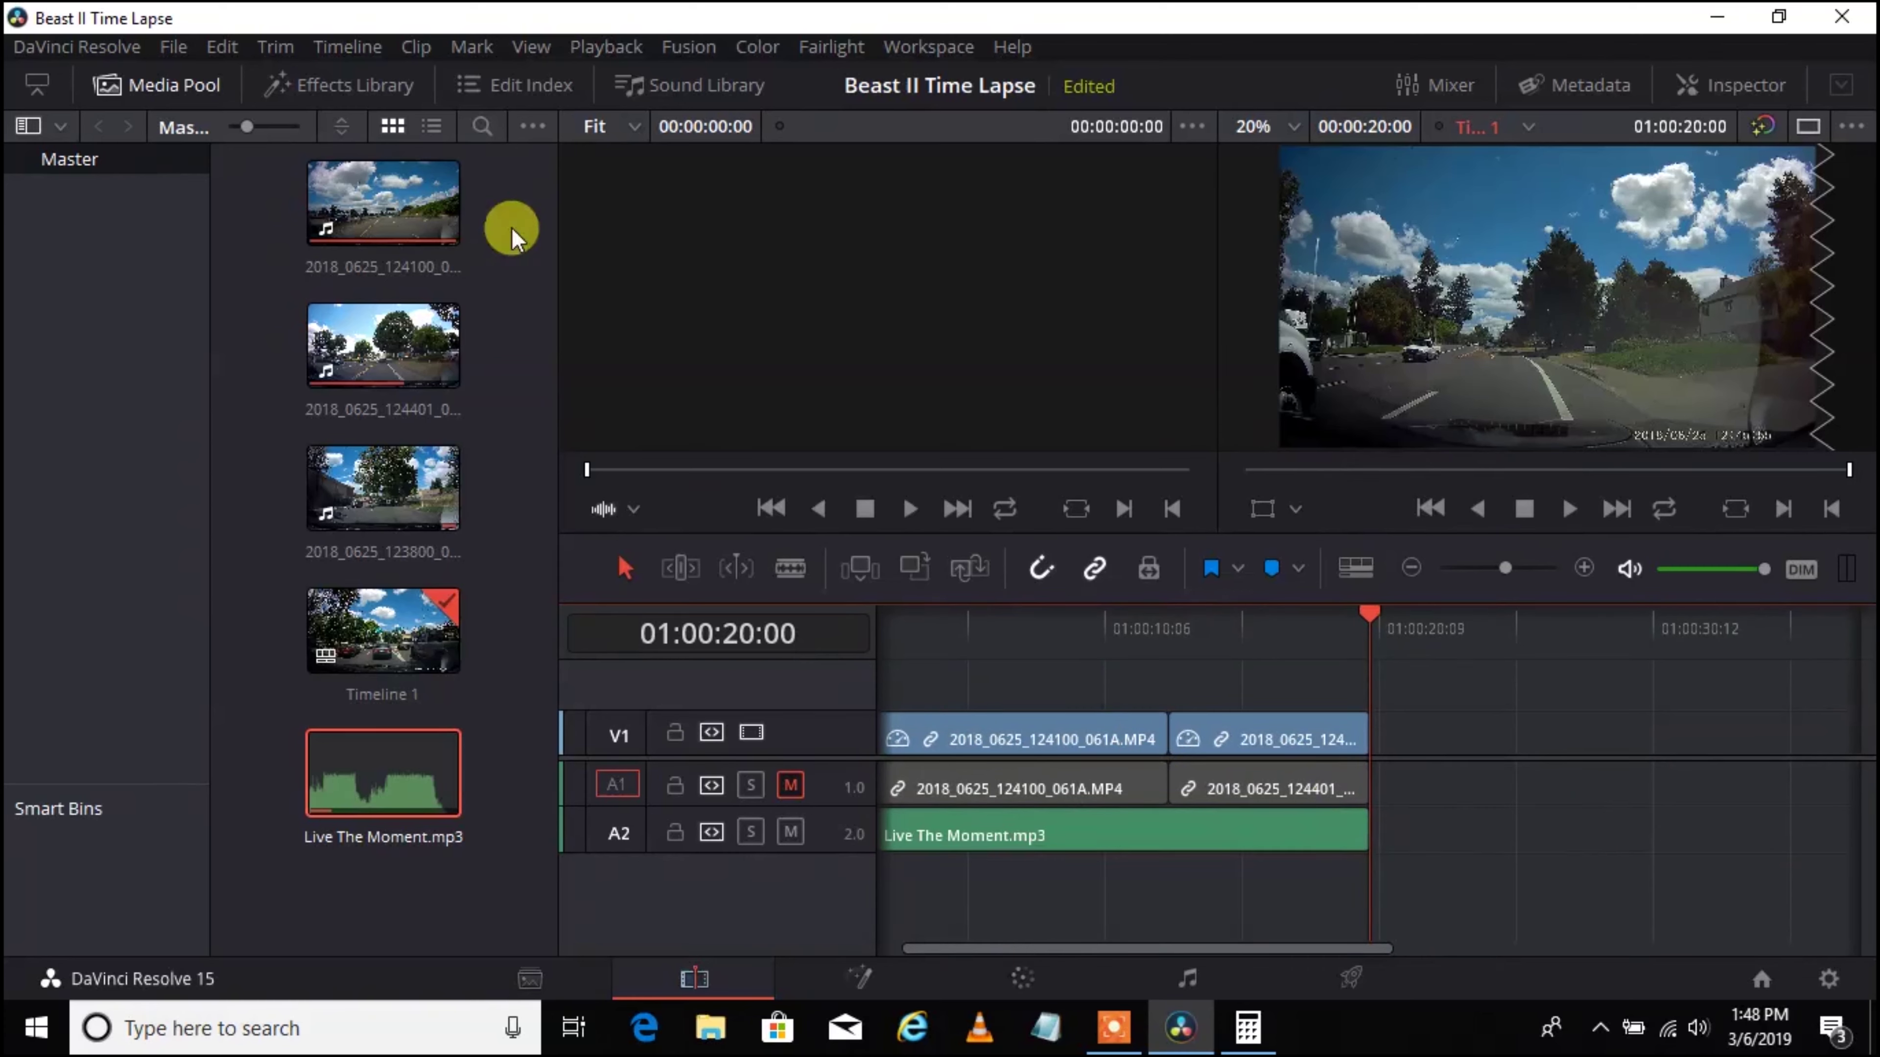
Step: Save the project
left_click(163, 46)
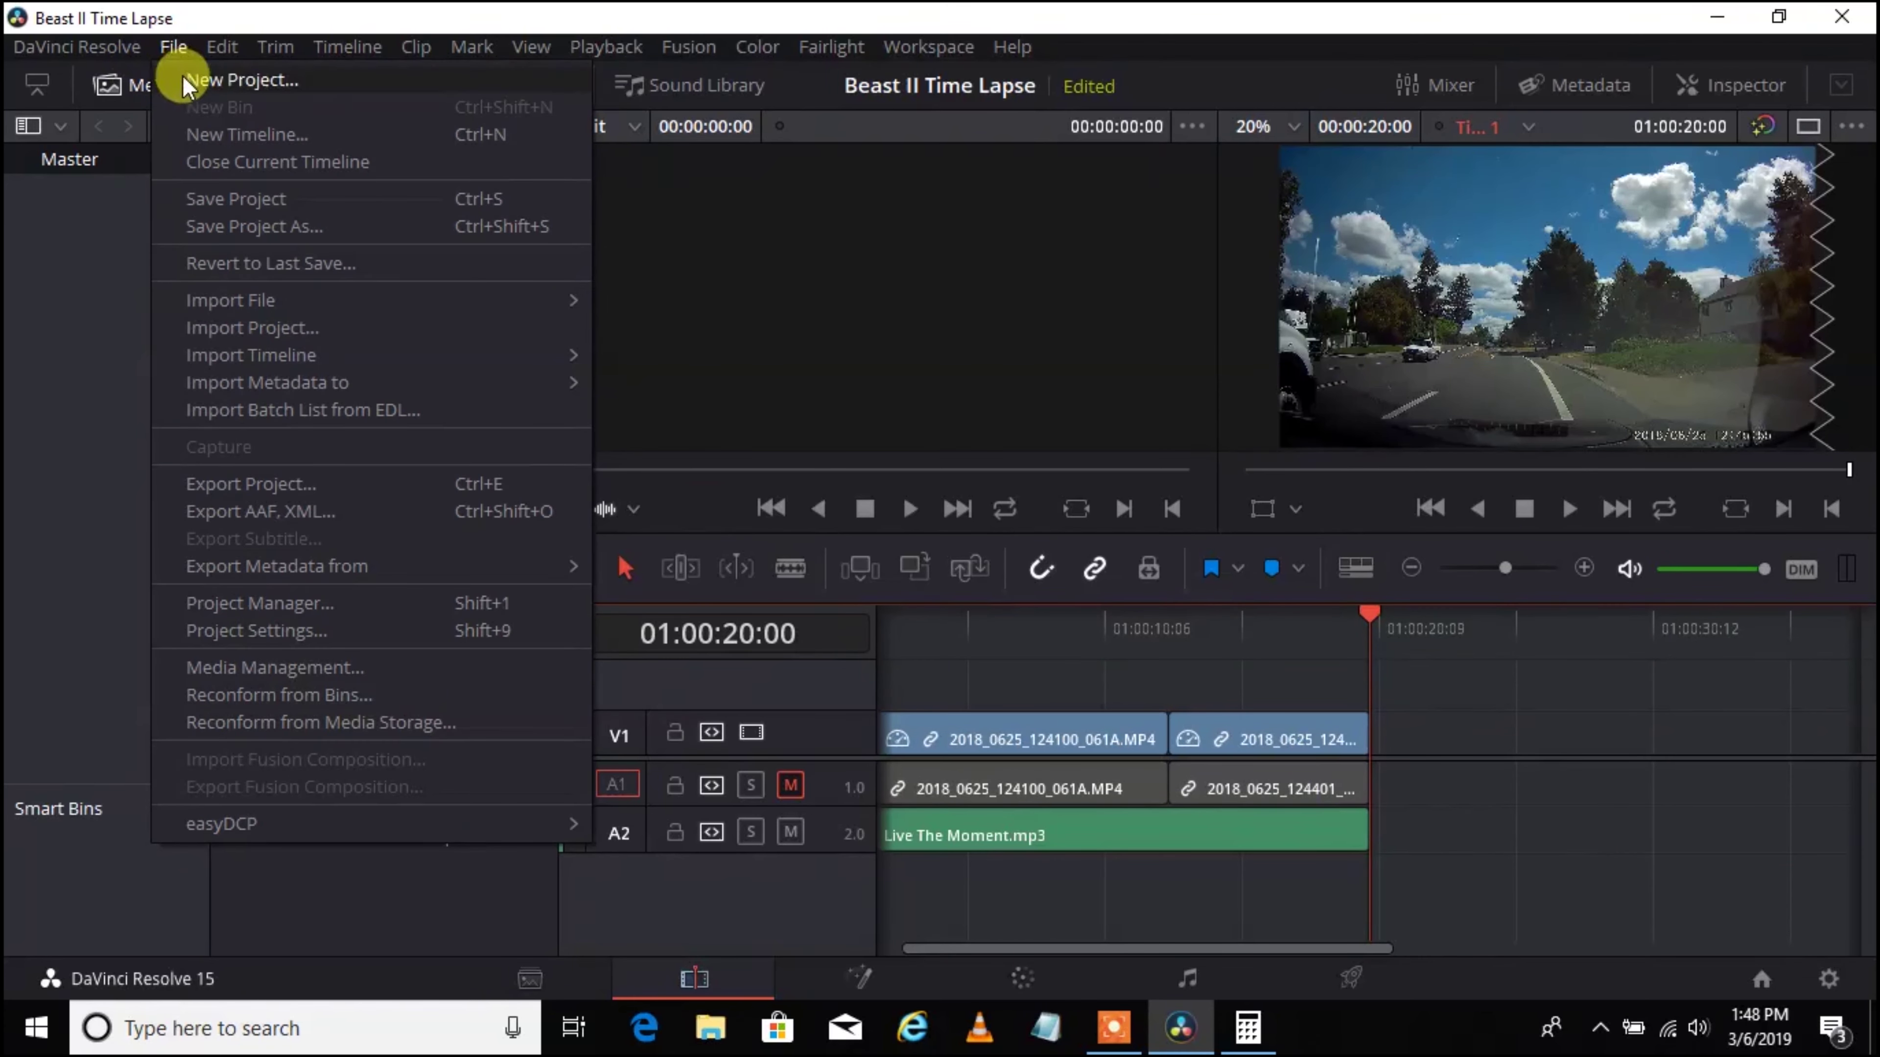
left_click(215, 199)
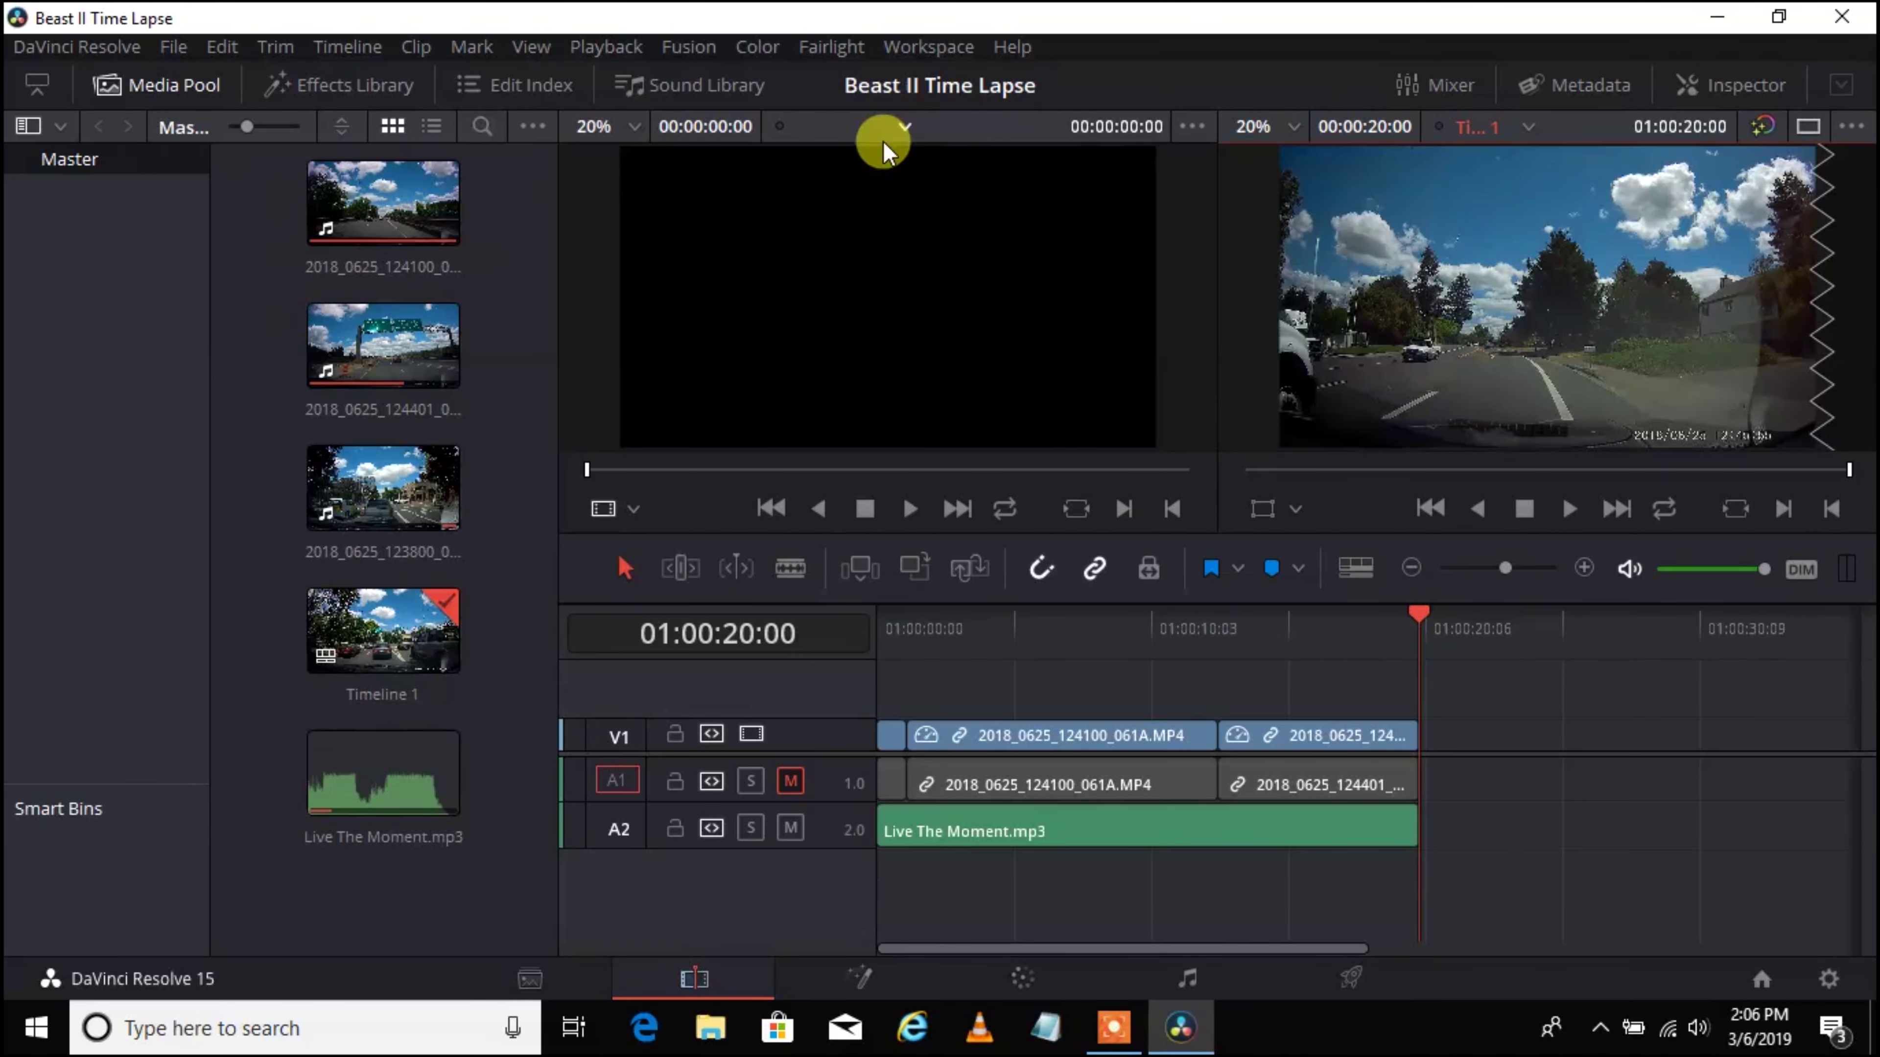
Step: Switch to the Deliver workspace and set the render filename to Final 01
left_click(925, 48)
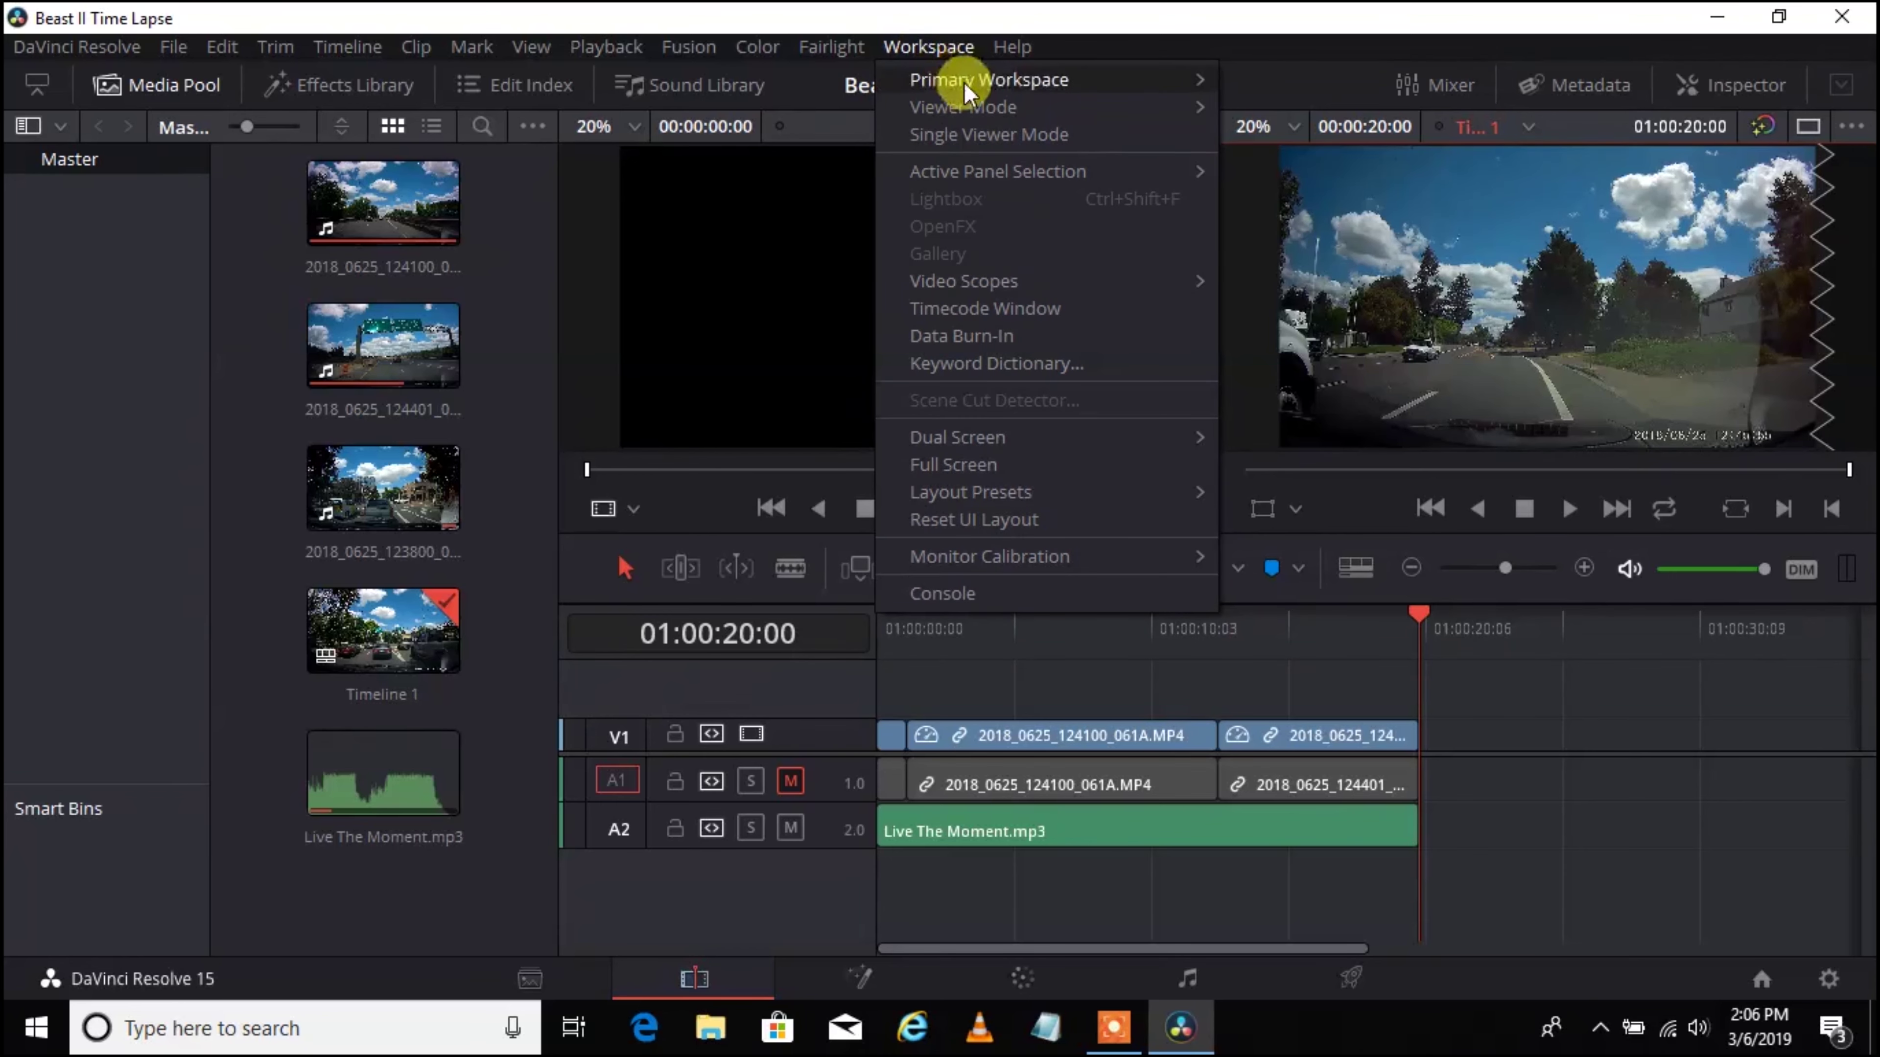
mouse_move(1030, 93)
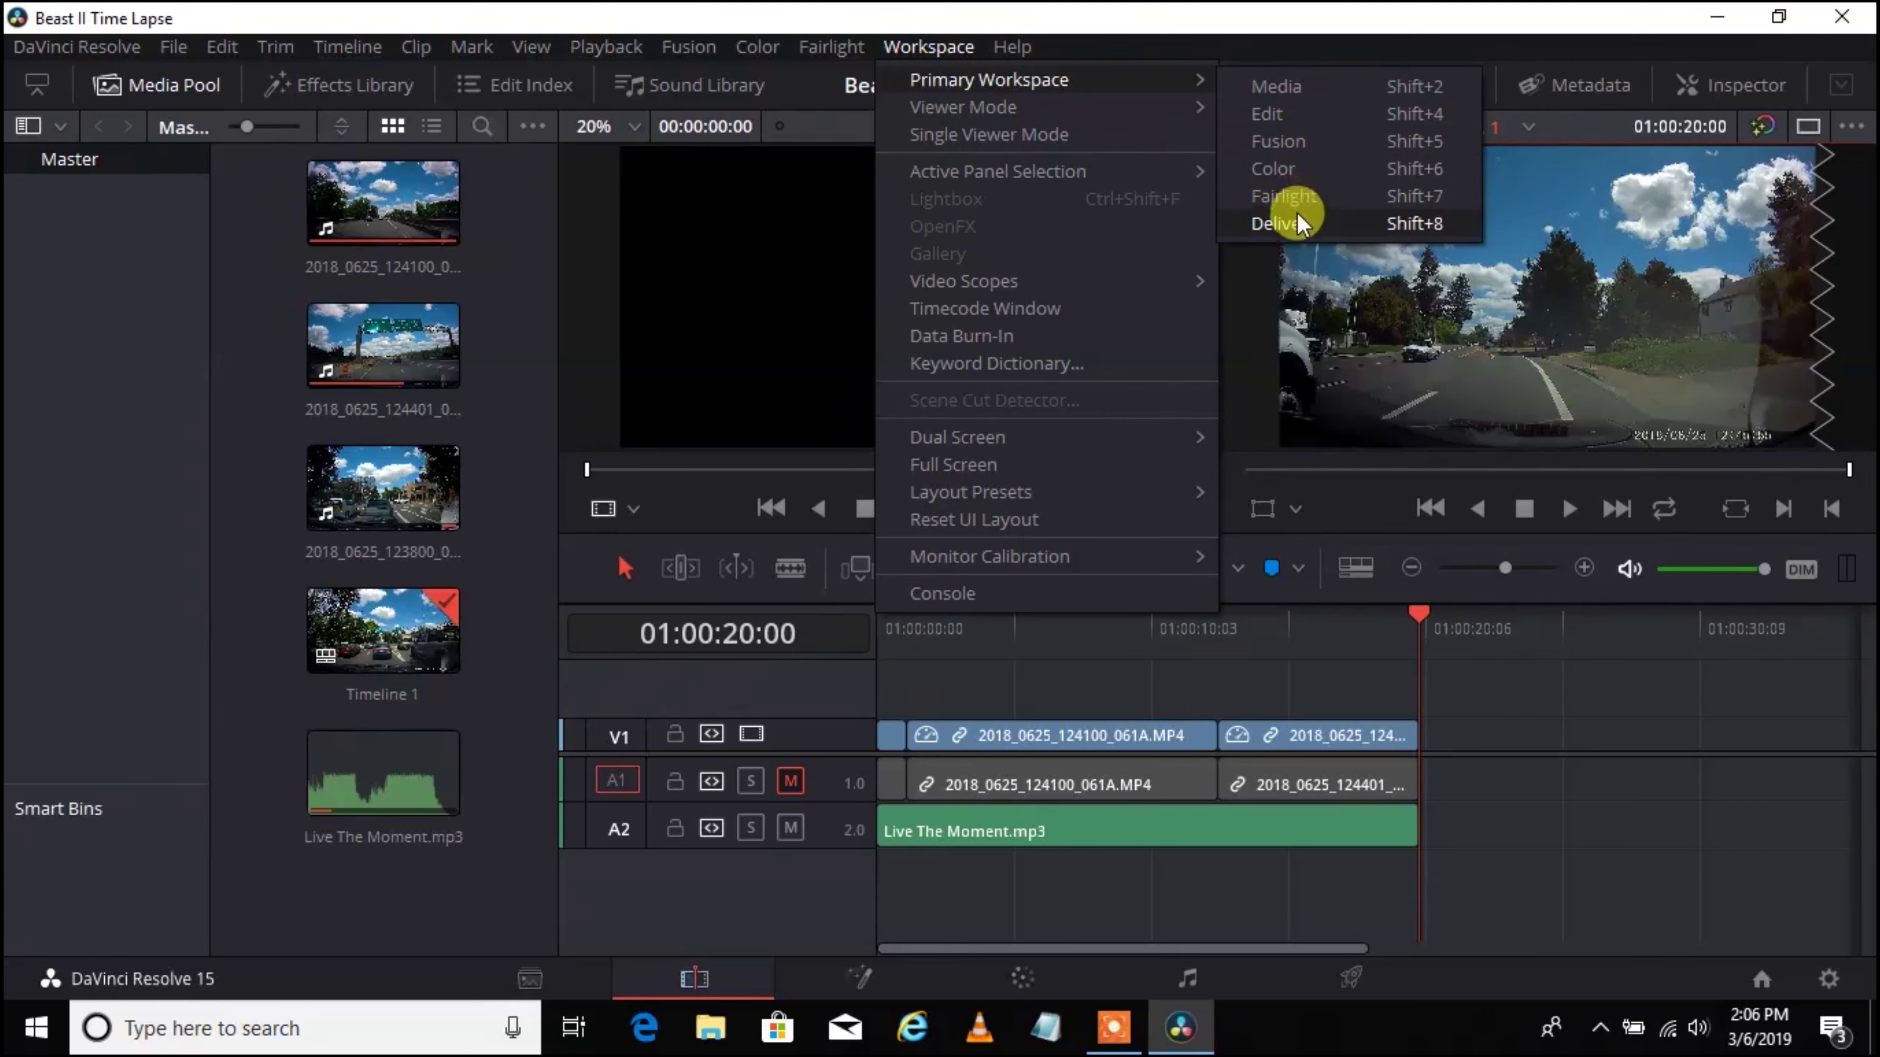
left_click(1359, 226)
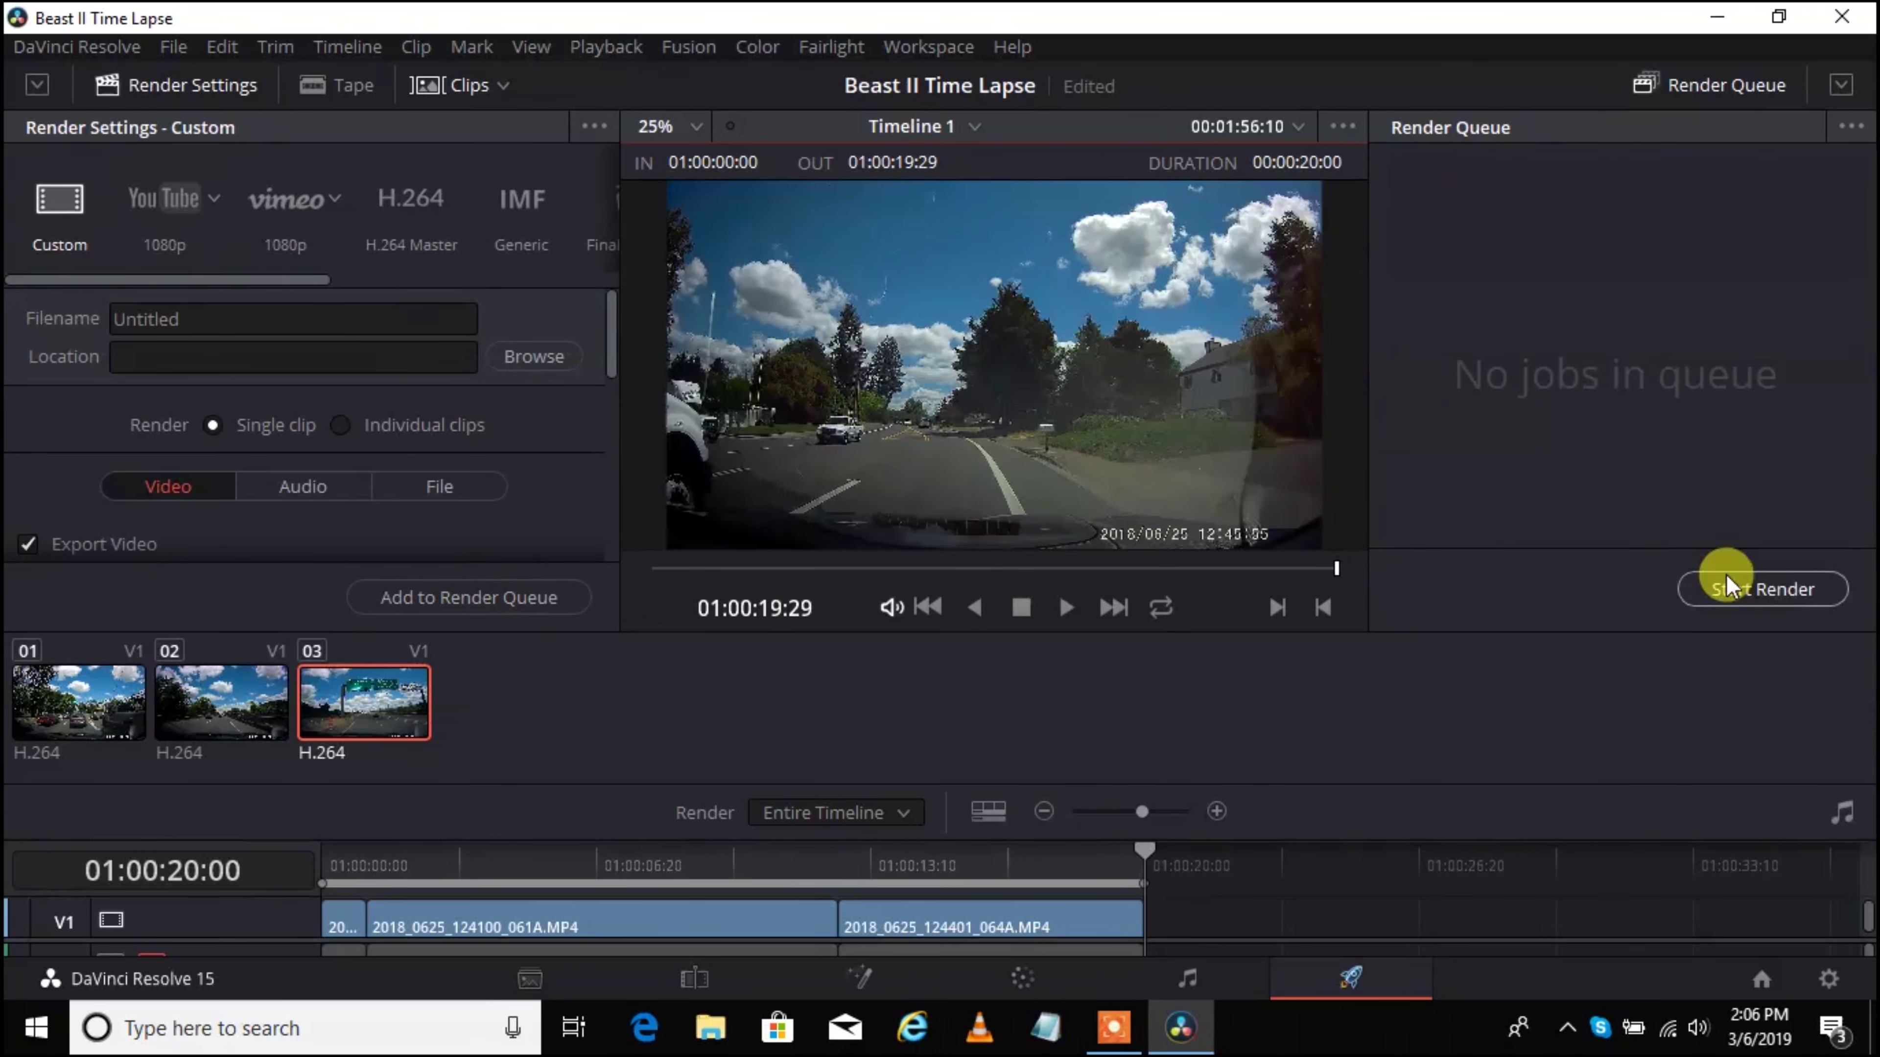
double_click(296, 320)
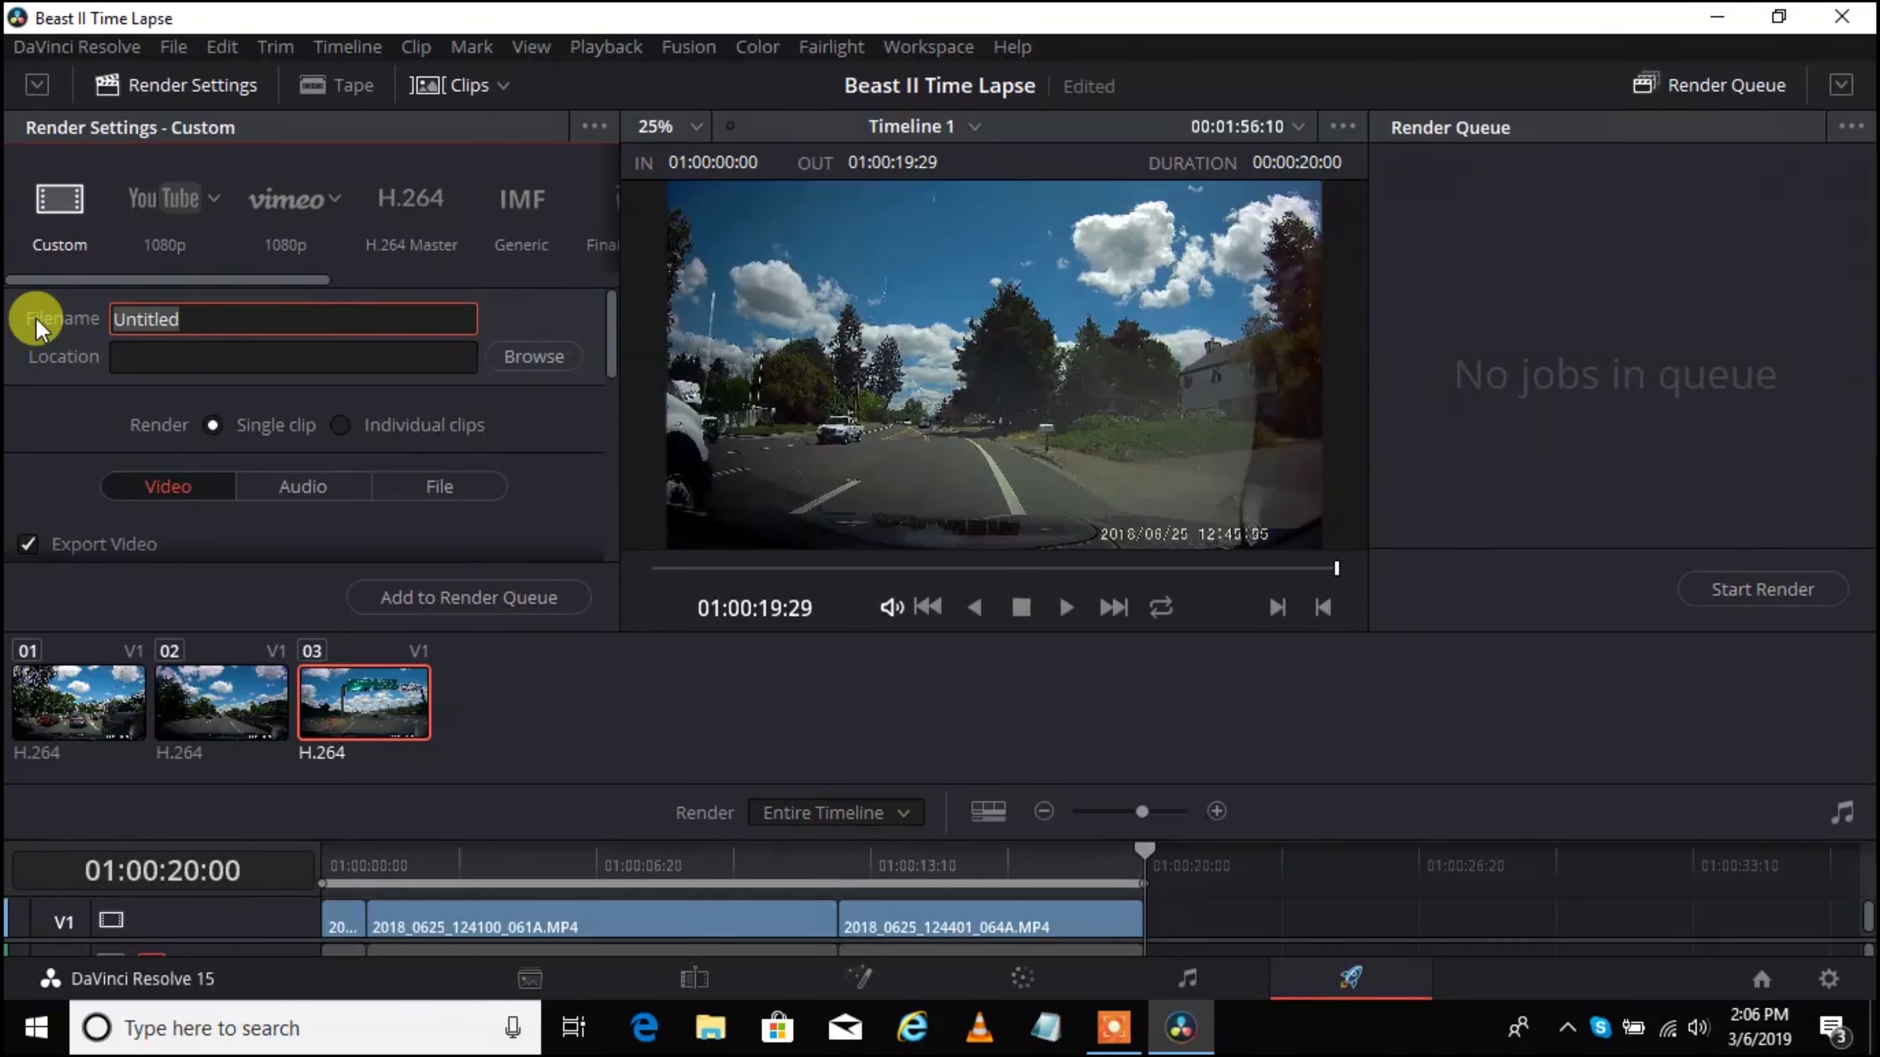
type("Final 01")
Step: Set the render location to the Beast II Dash Camera Time Lapse folder on drive C and change the filename to Final 01_
left_click(178, 355)
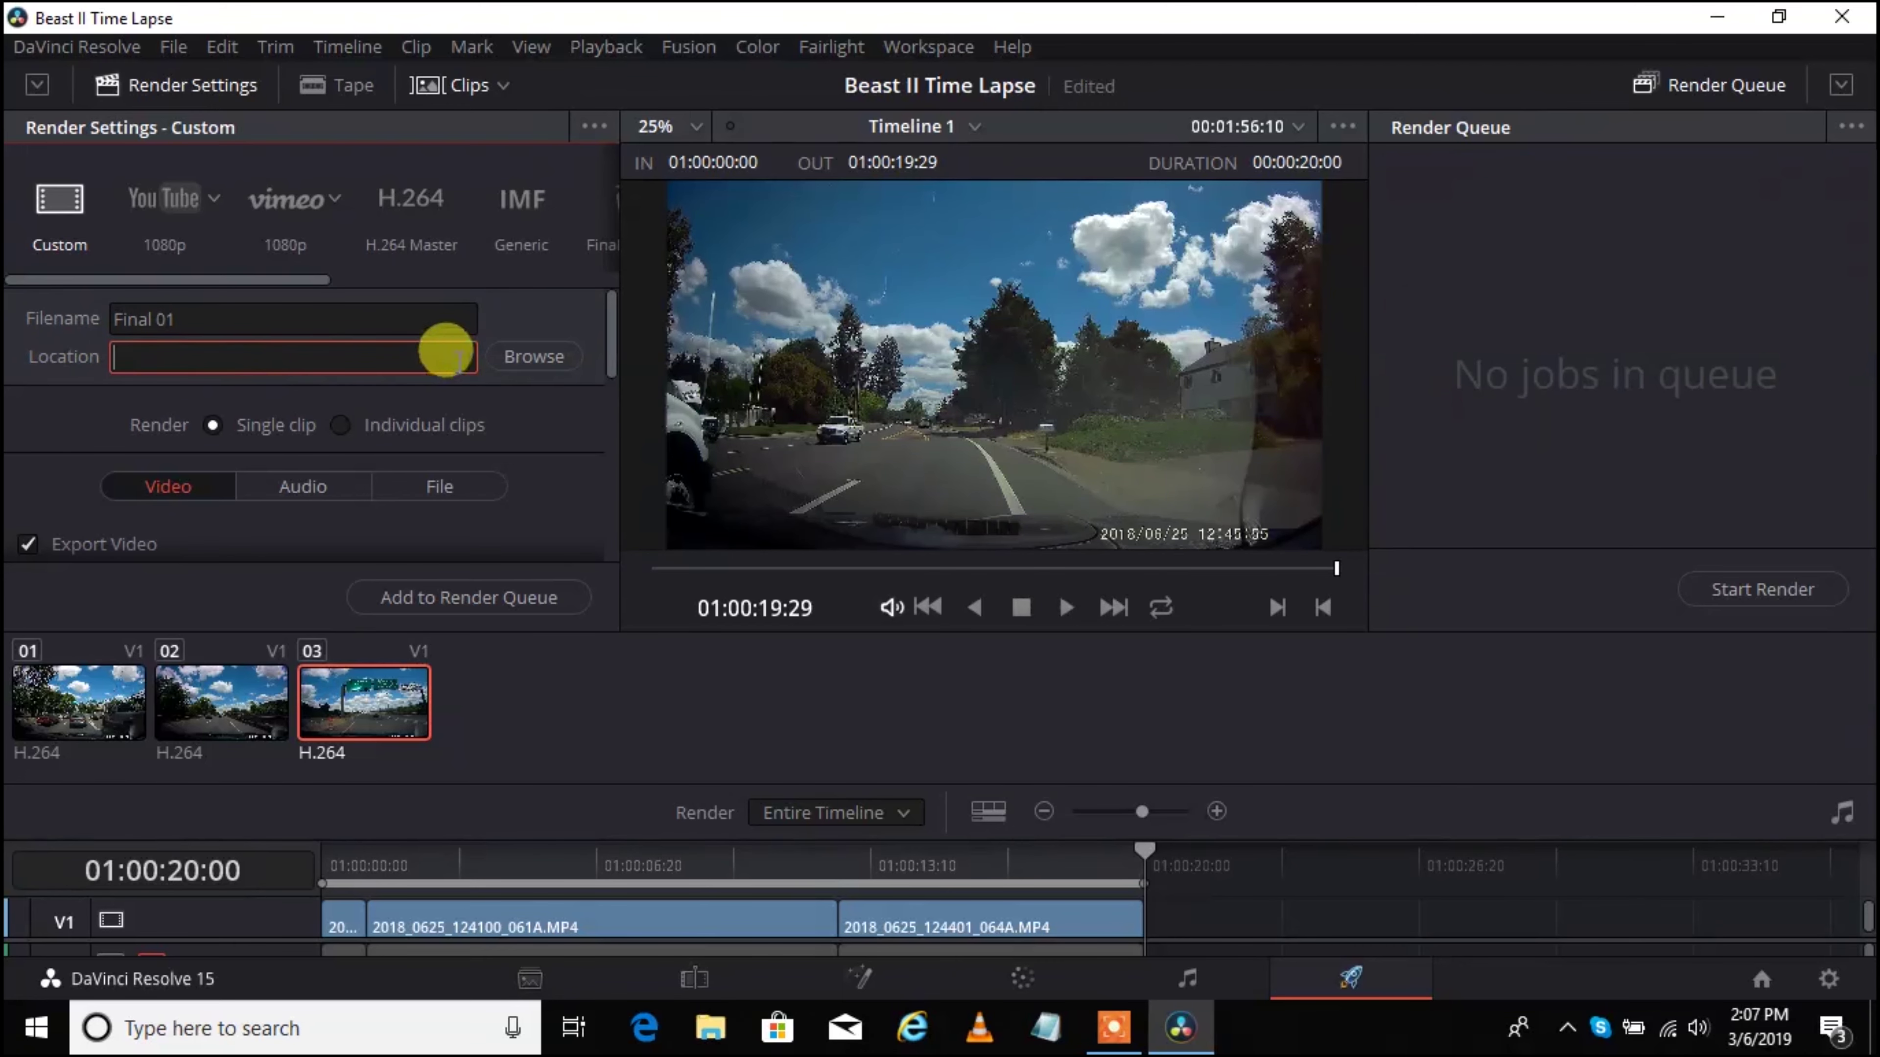
left_click(534, 356)
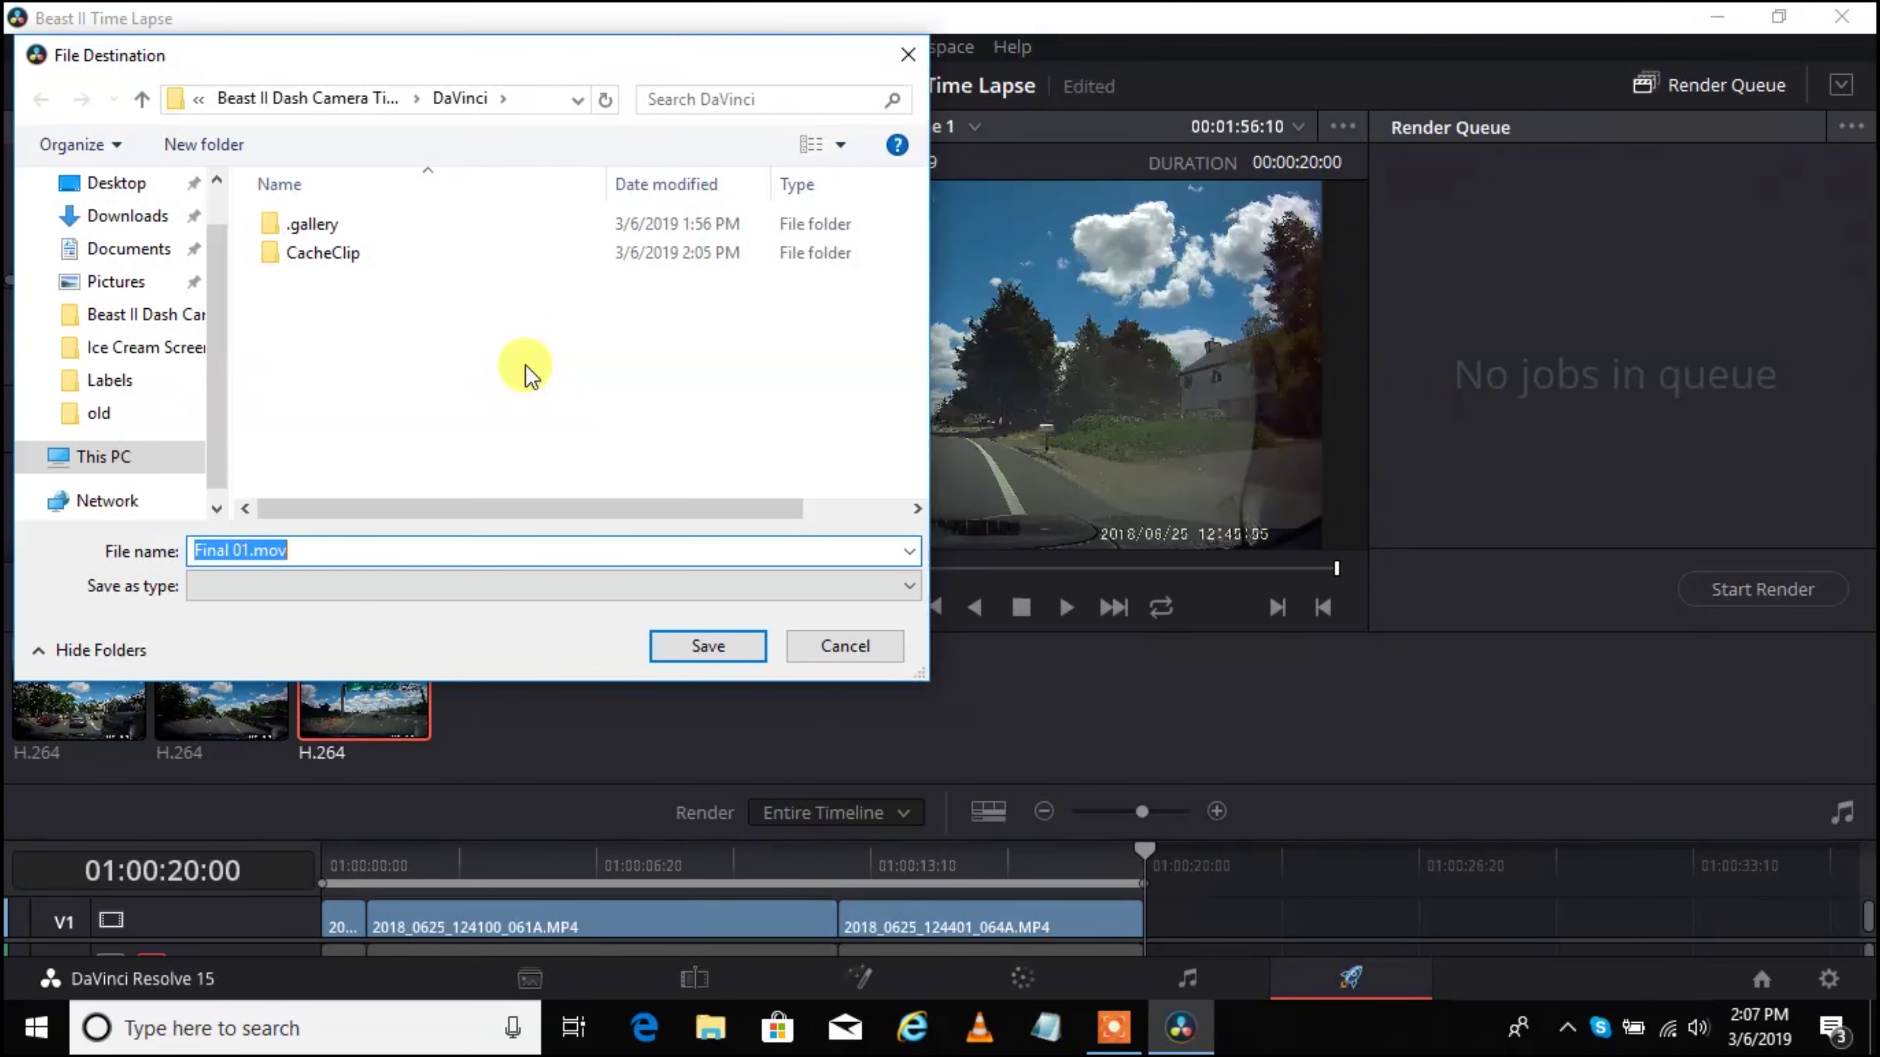
left_click(98, 462)
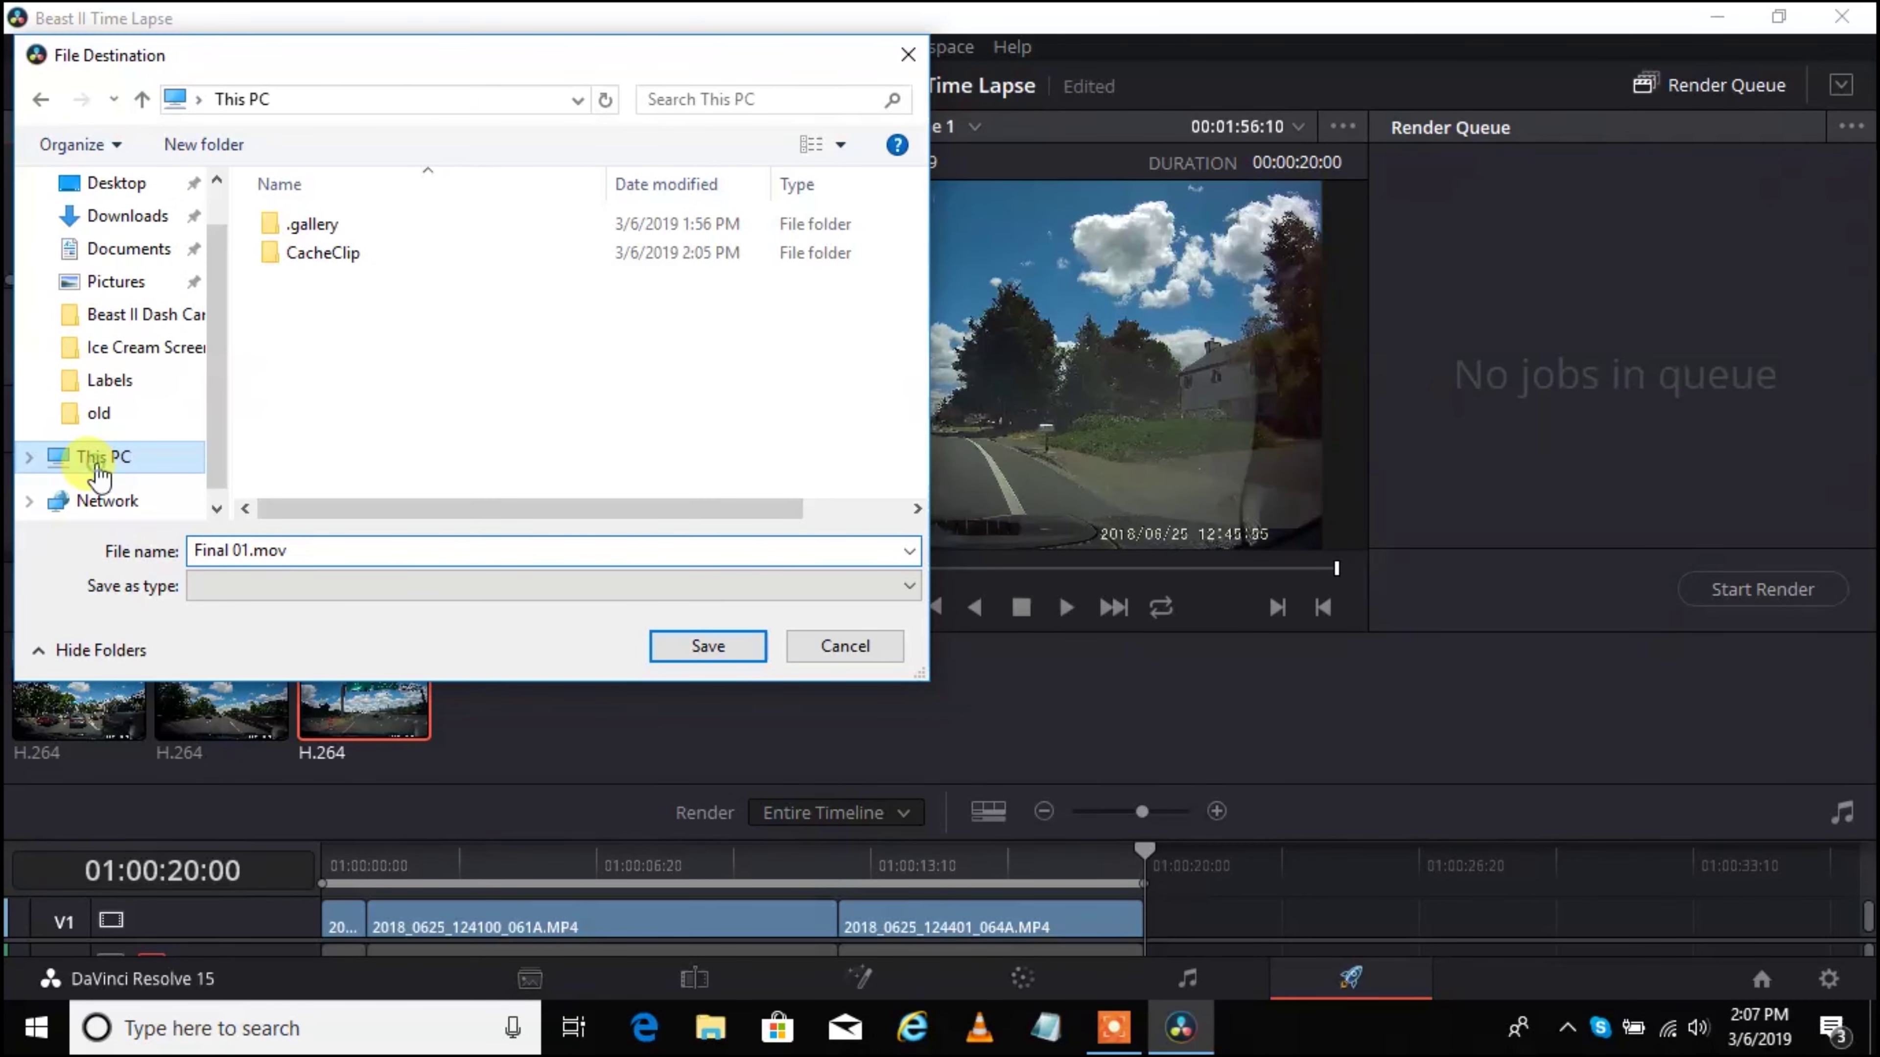
left_click_drag(916, 216, 915, 344)
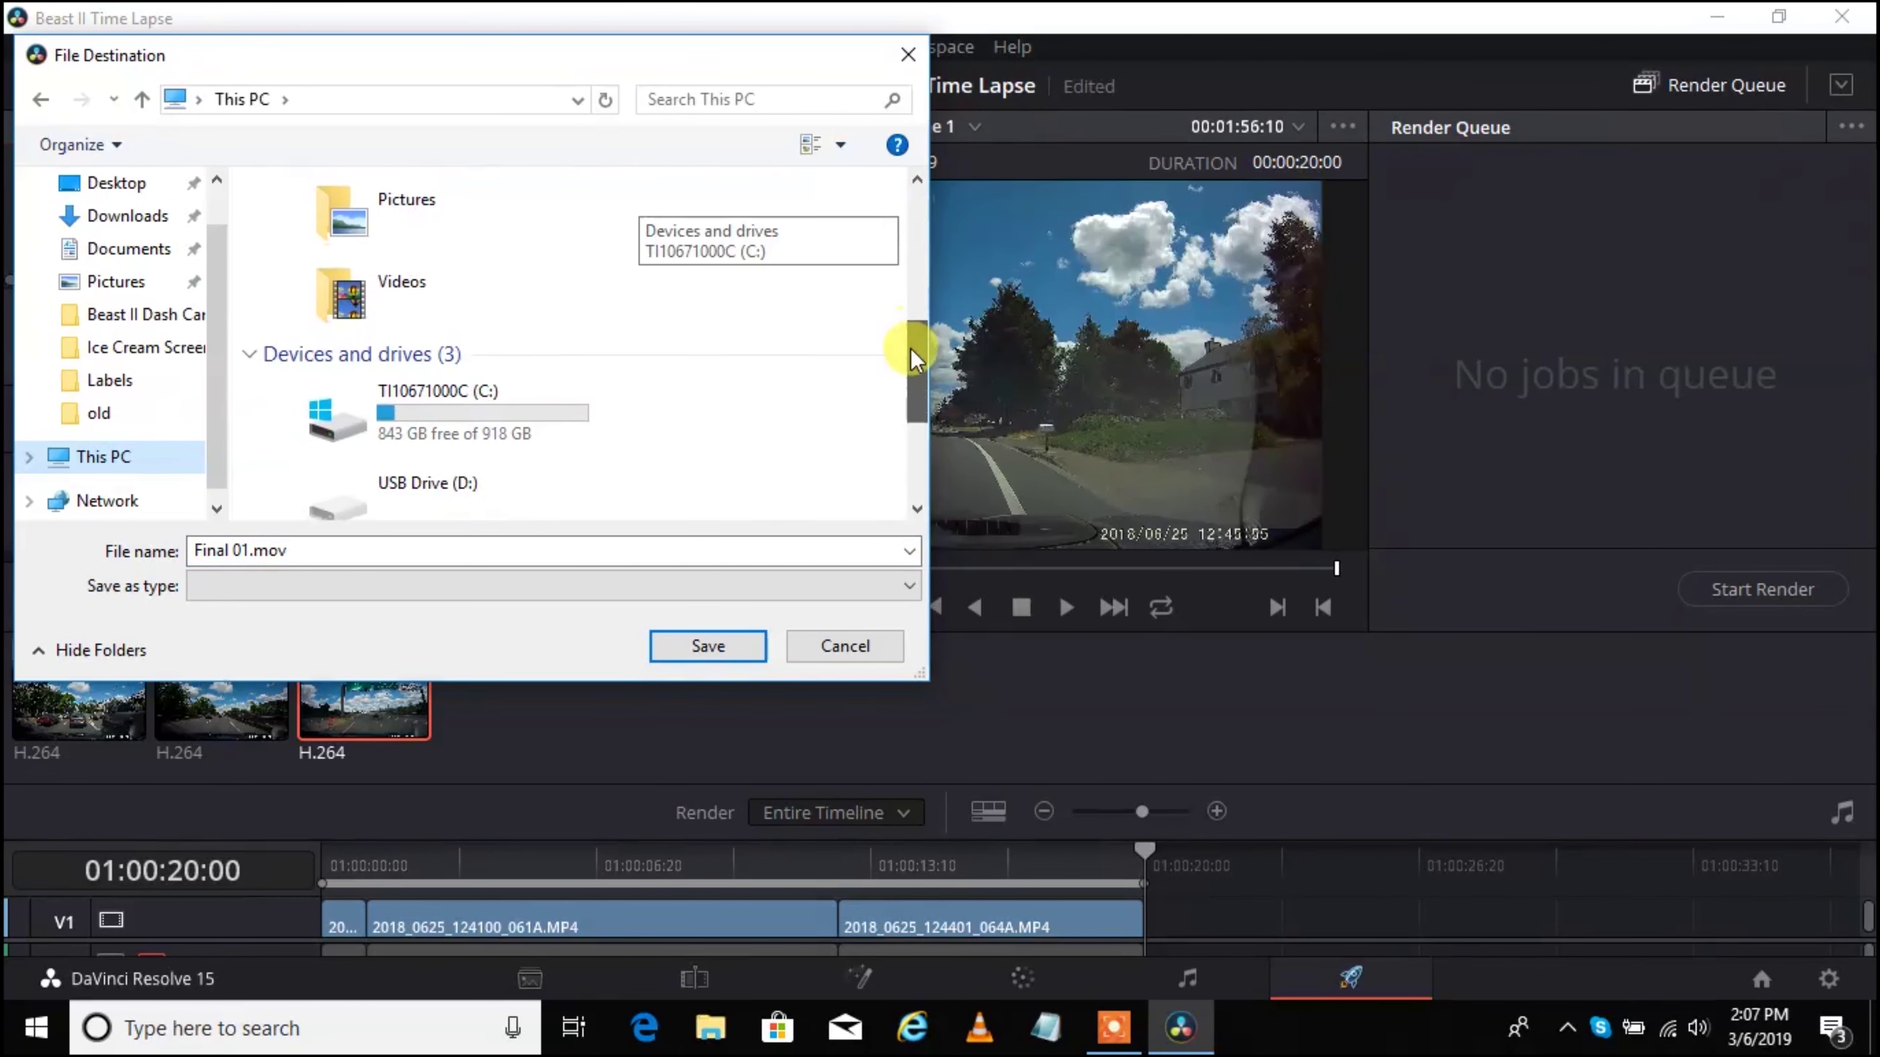
double_click(469, 382)
double_click(342, 310)
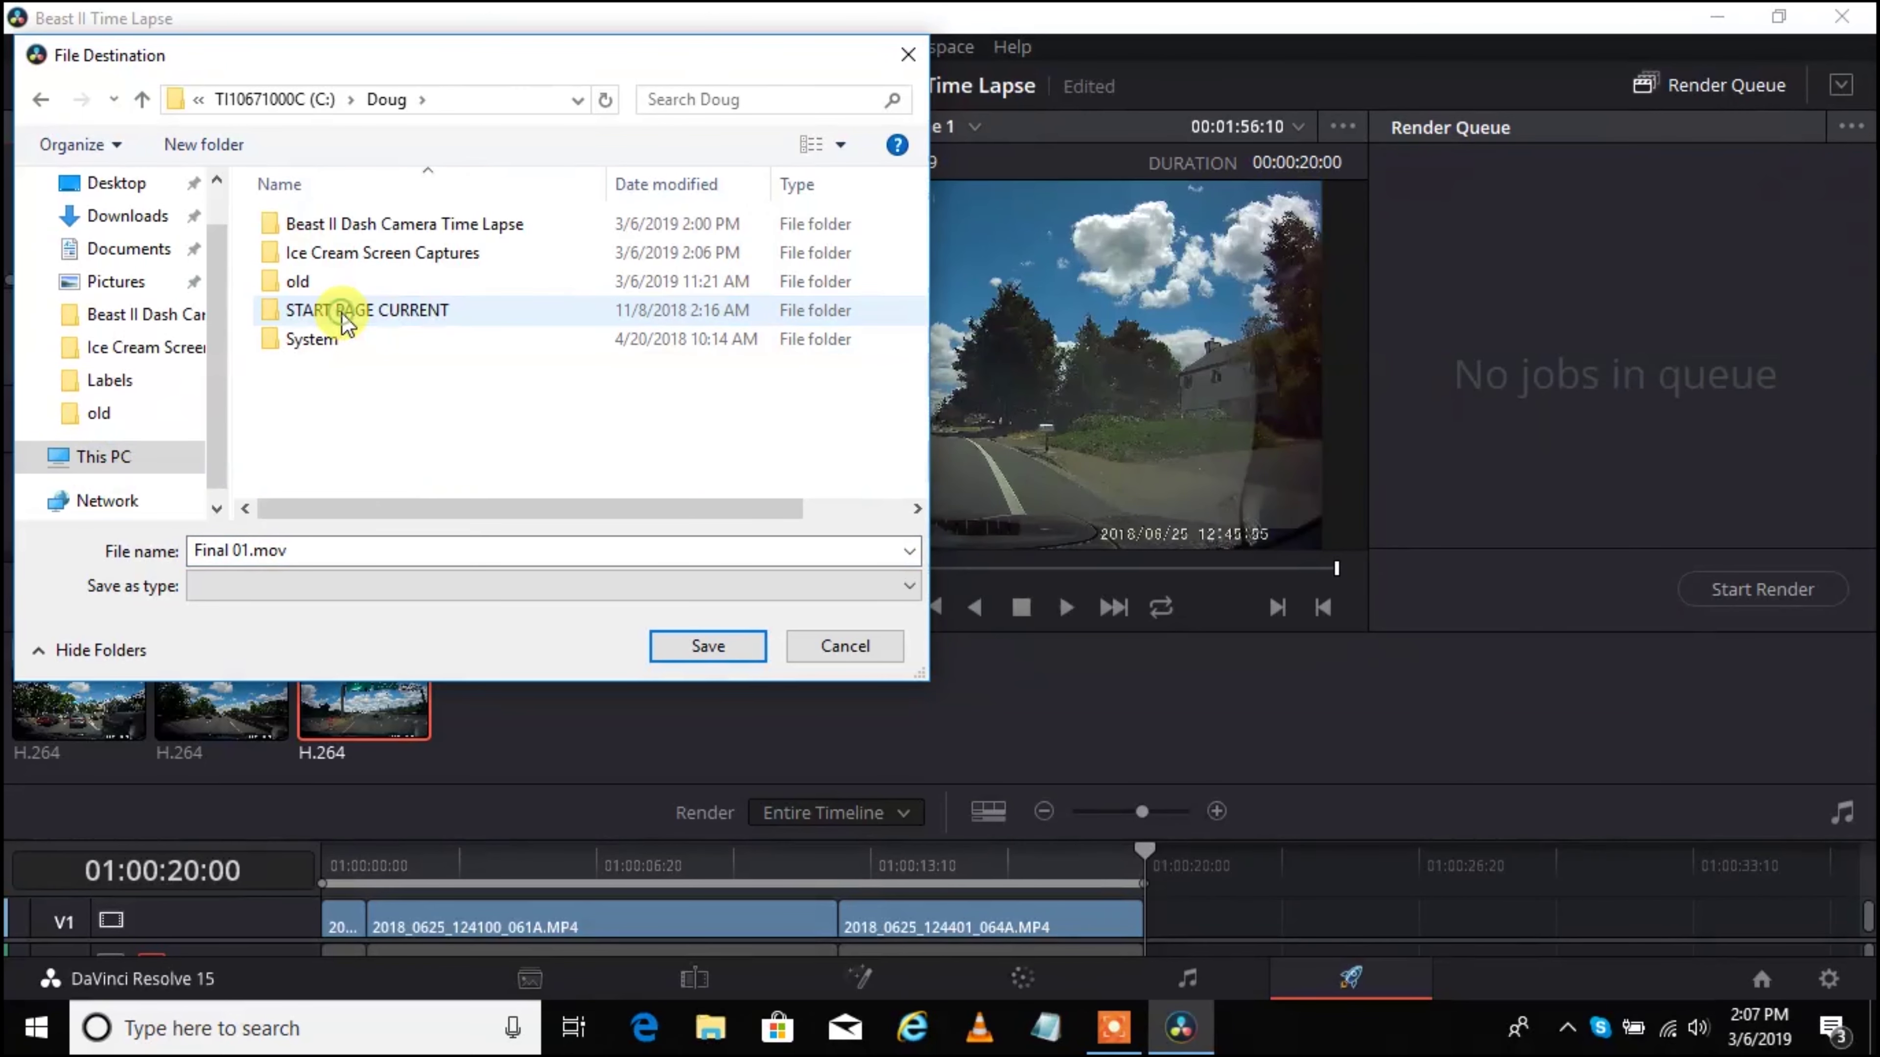
left_click(367, 224)
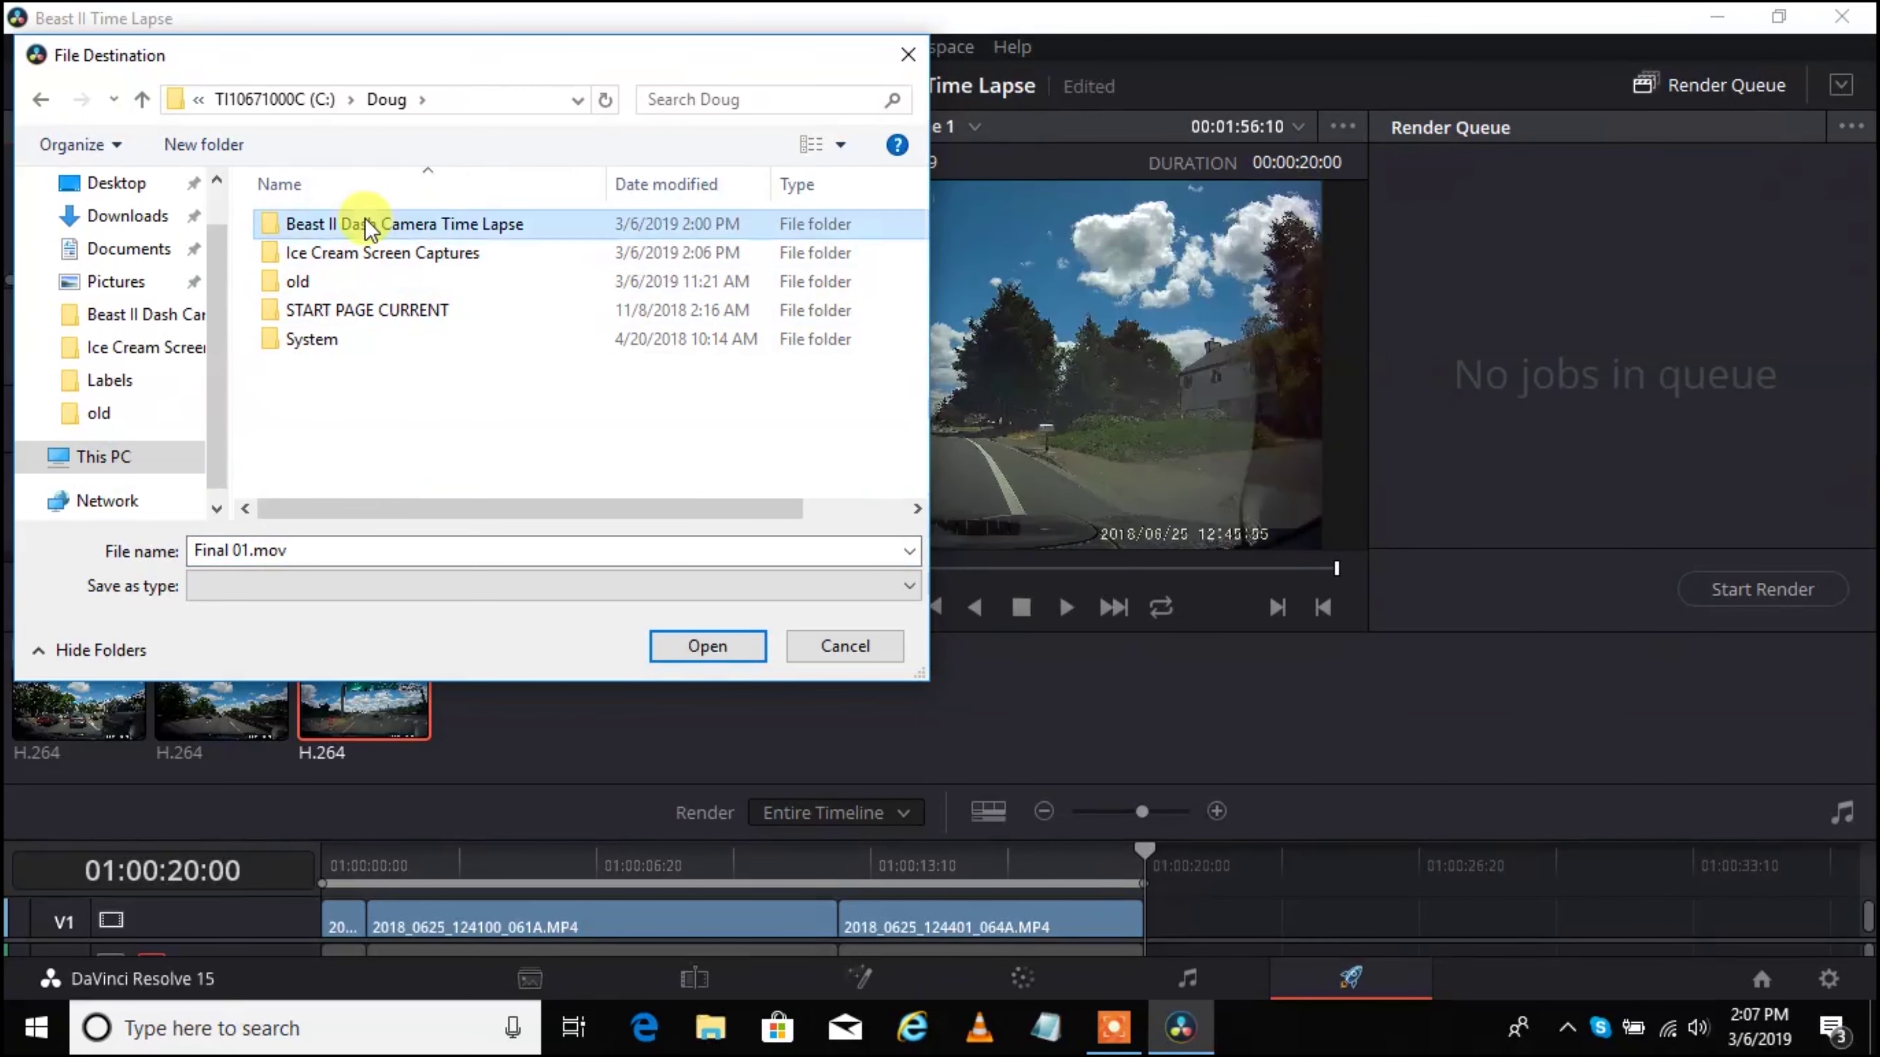
double_click(366, 224)
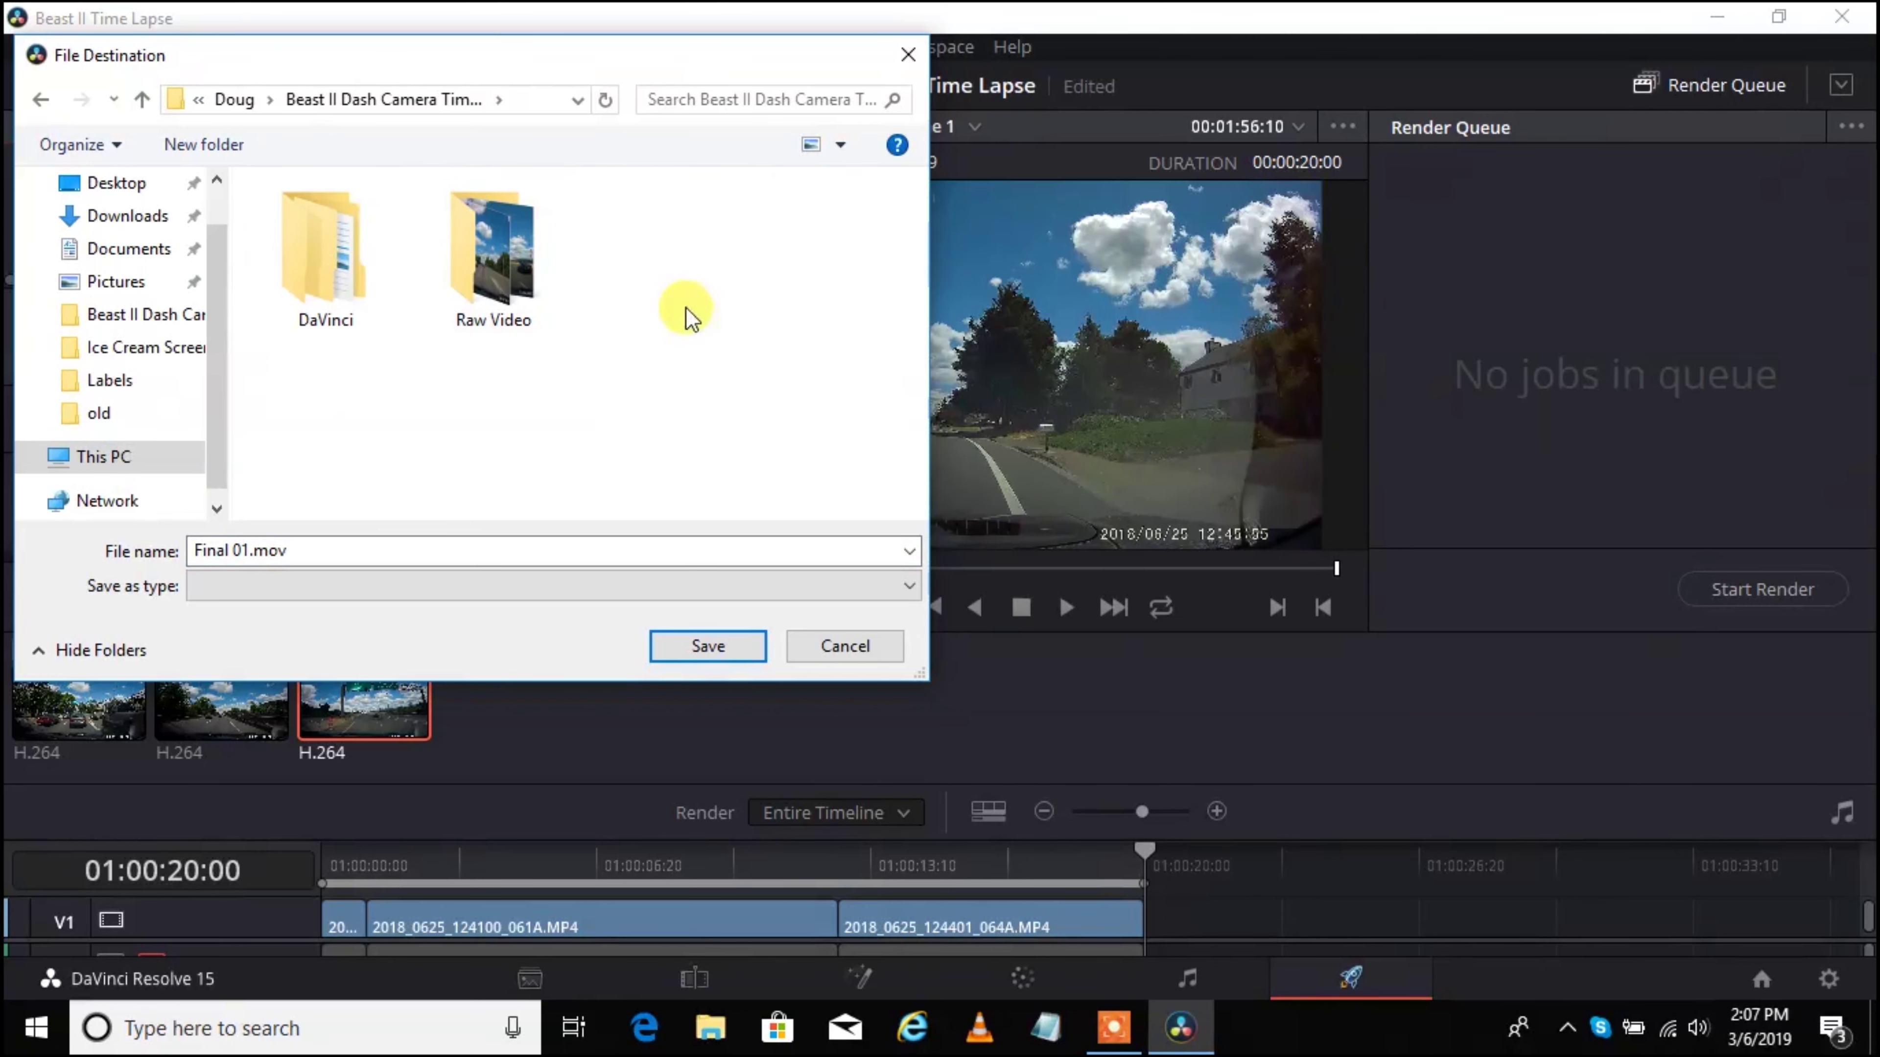
left_click(202, 560)
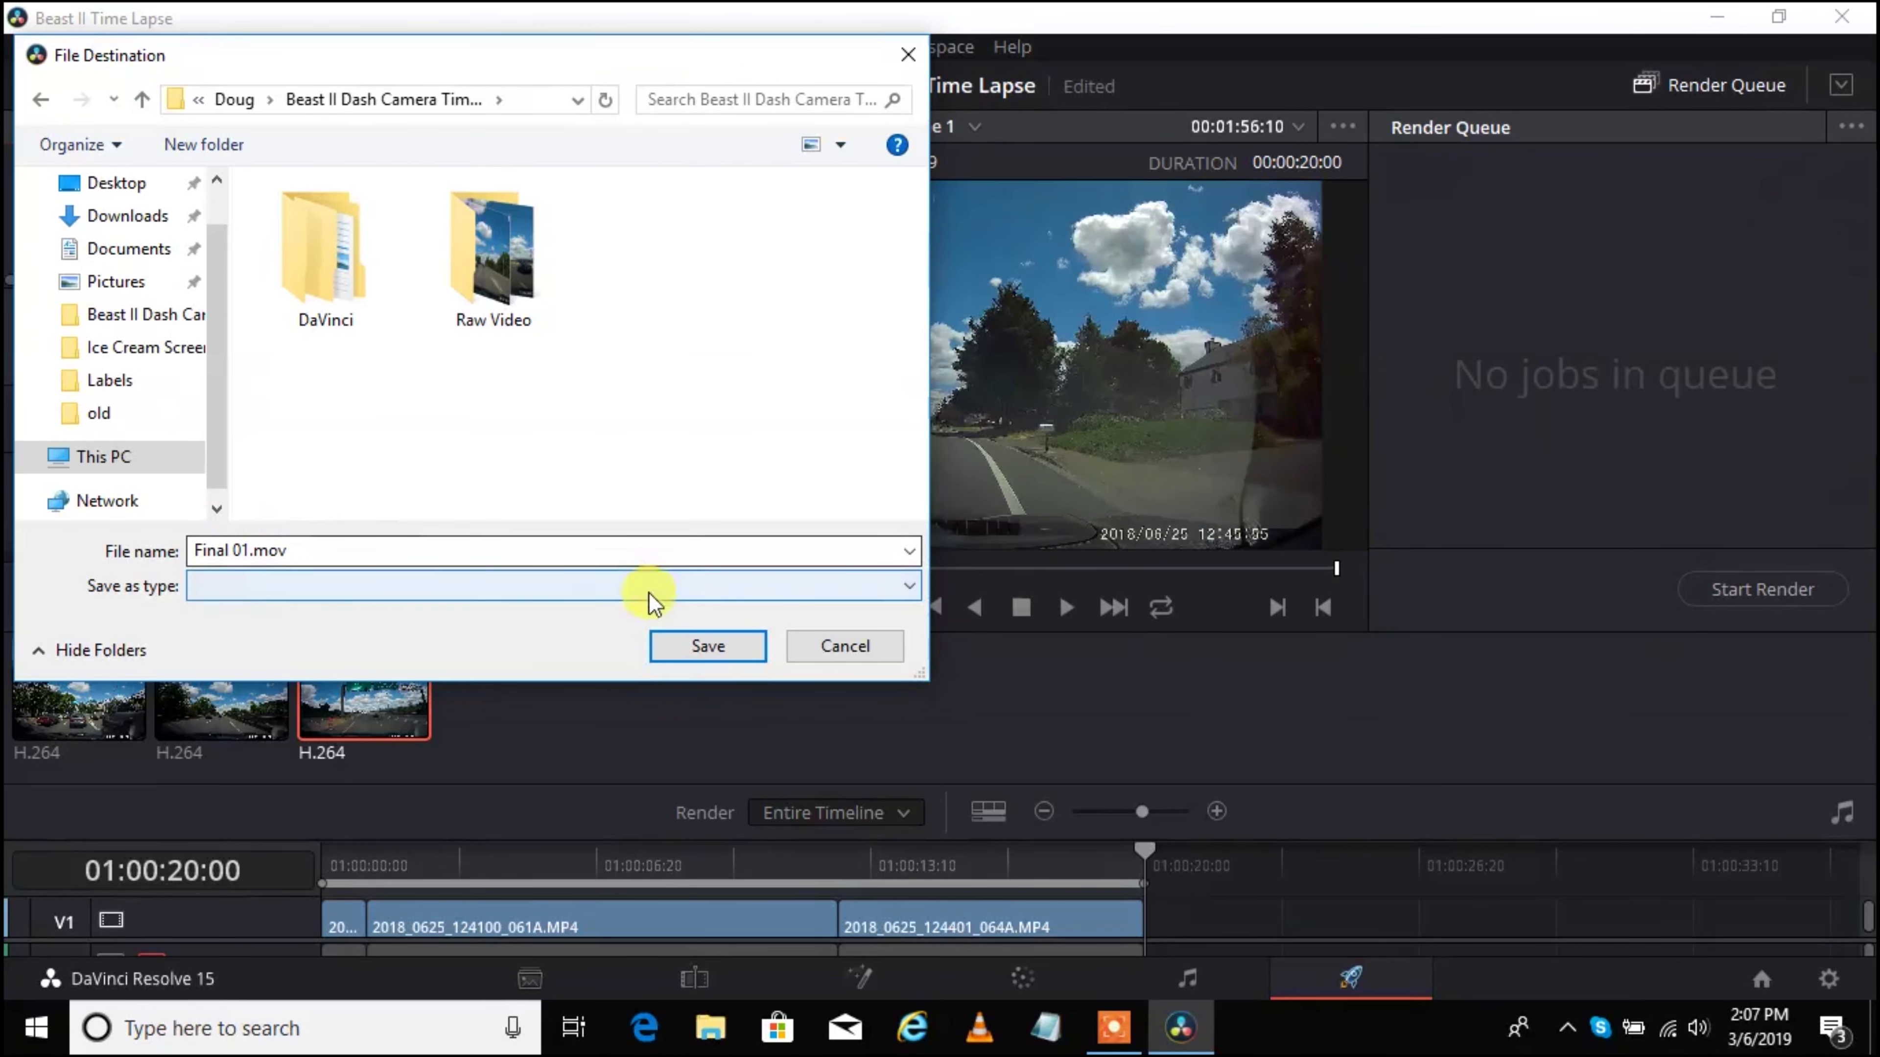
left_click(696, 648)
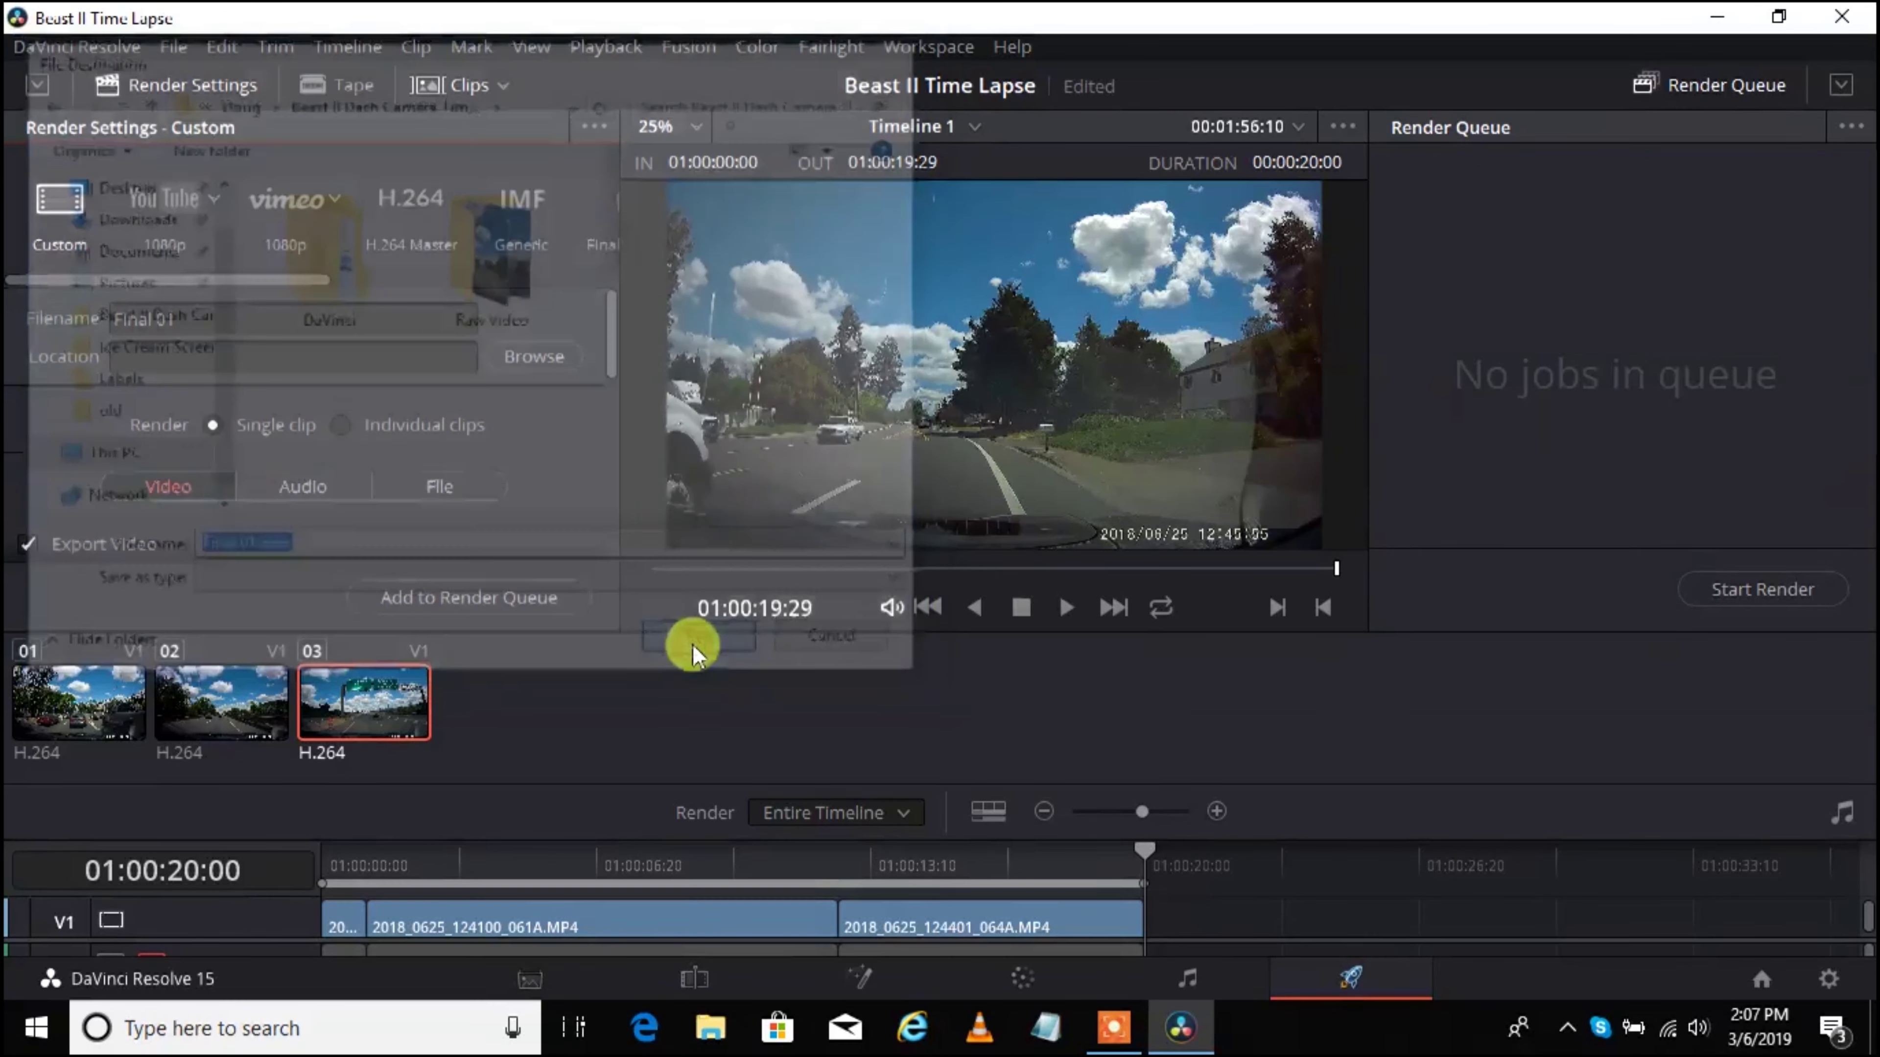
left_click(266, 311)
type("_")
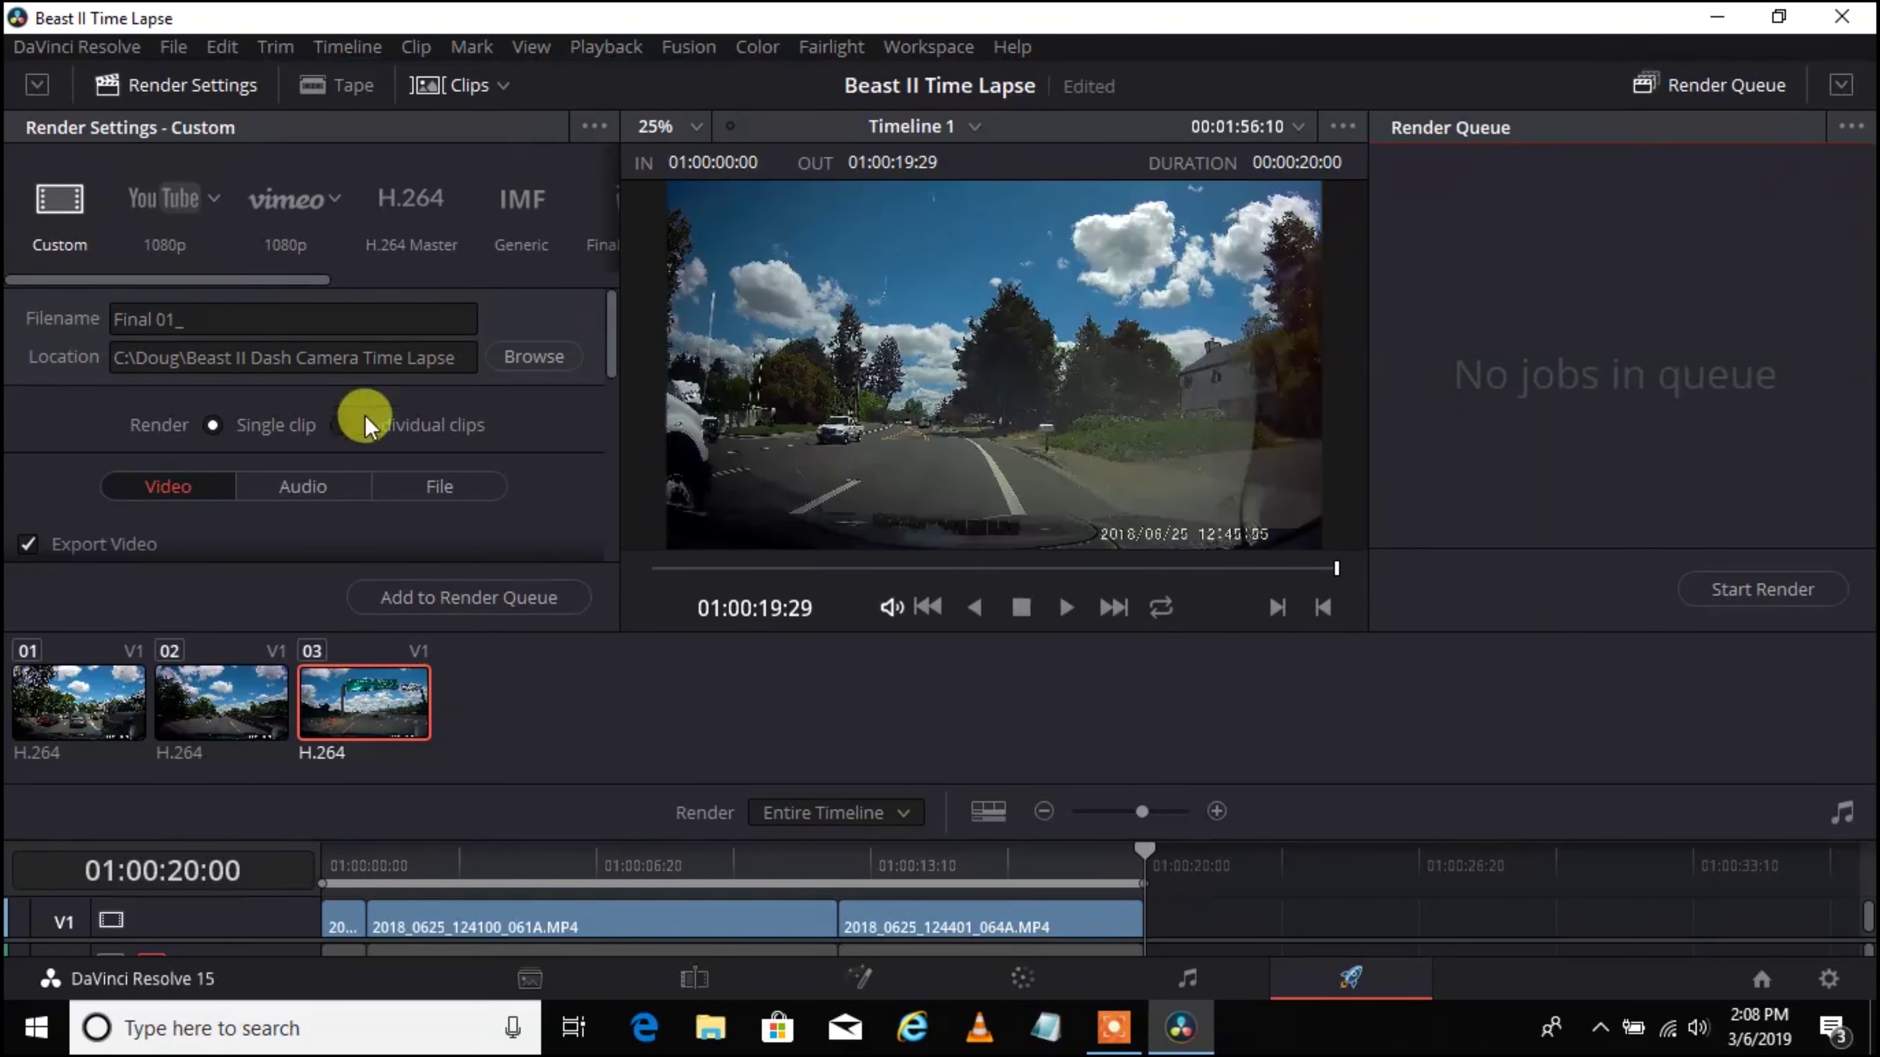
Step: Add the timeline to the render queue and start the render
left_click(564, 602)
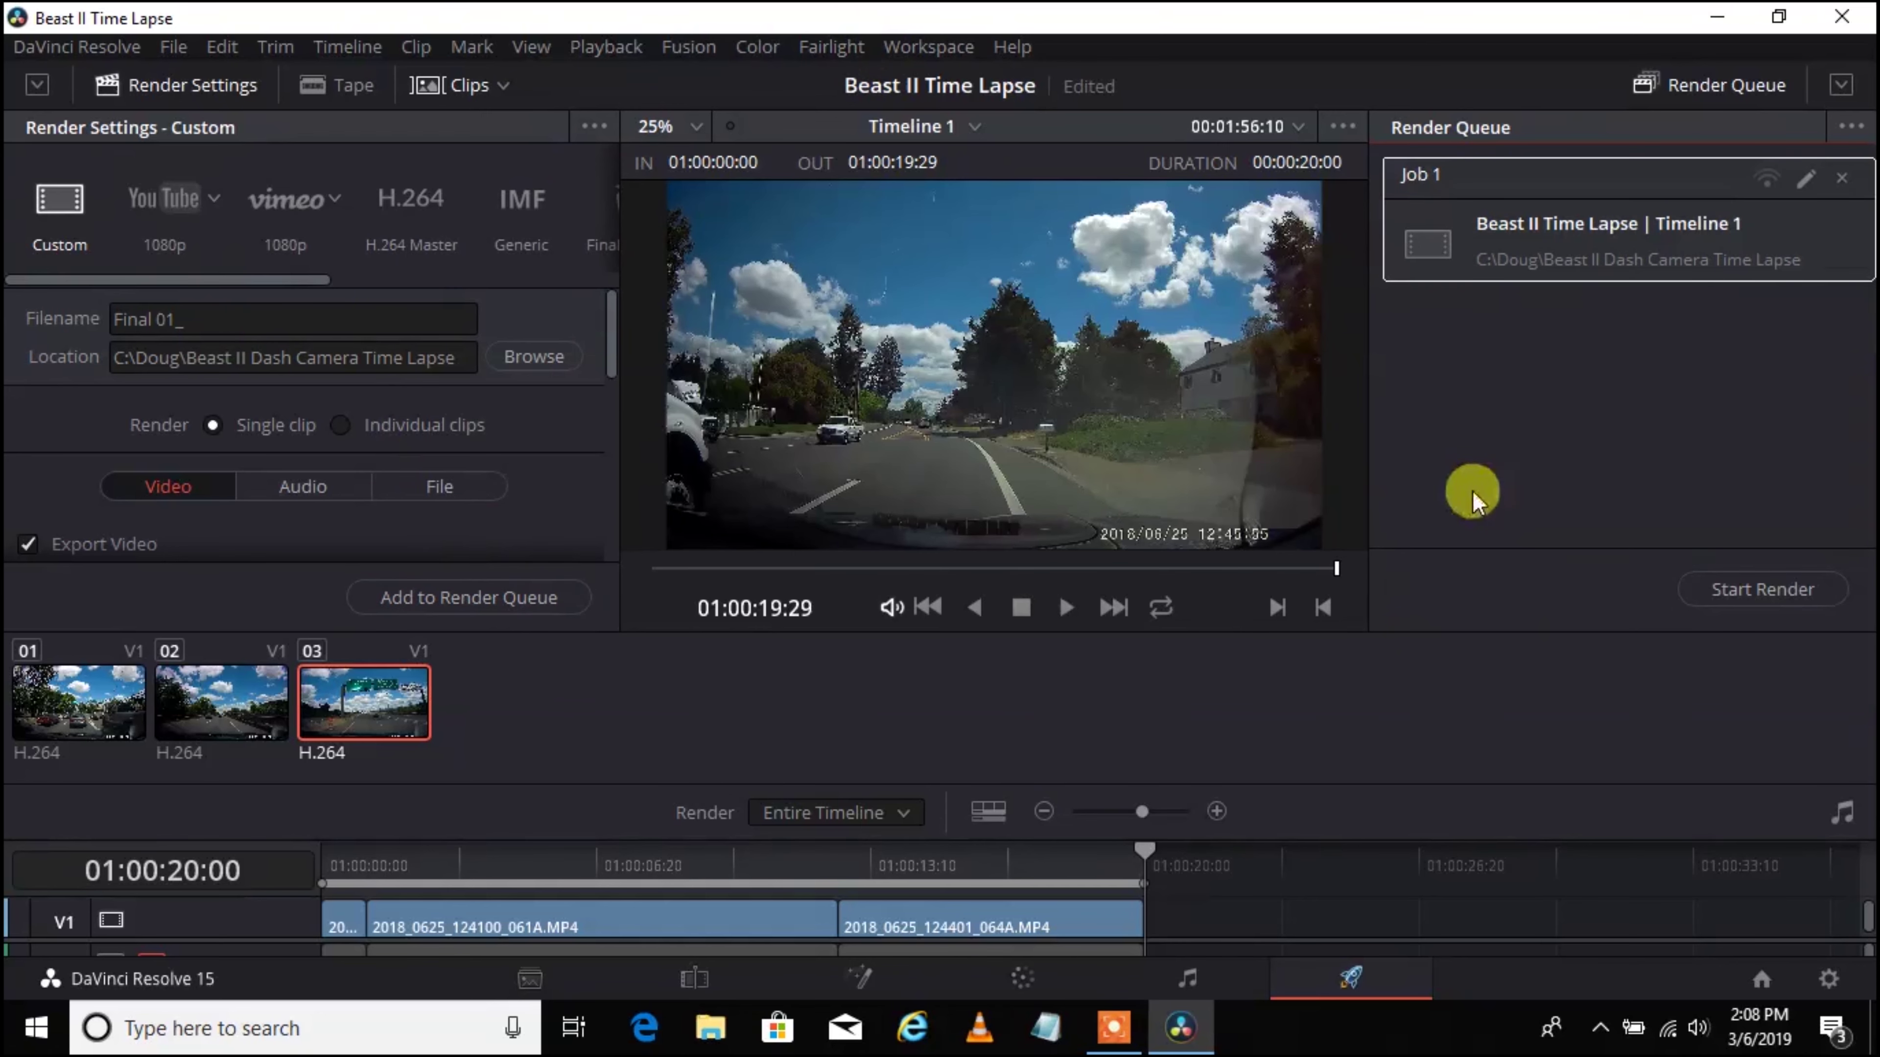
left_click(1809, 593)
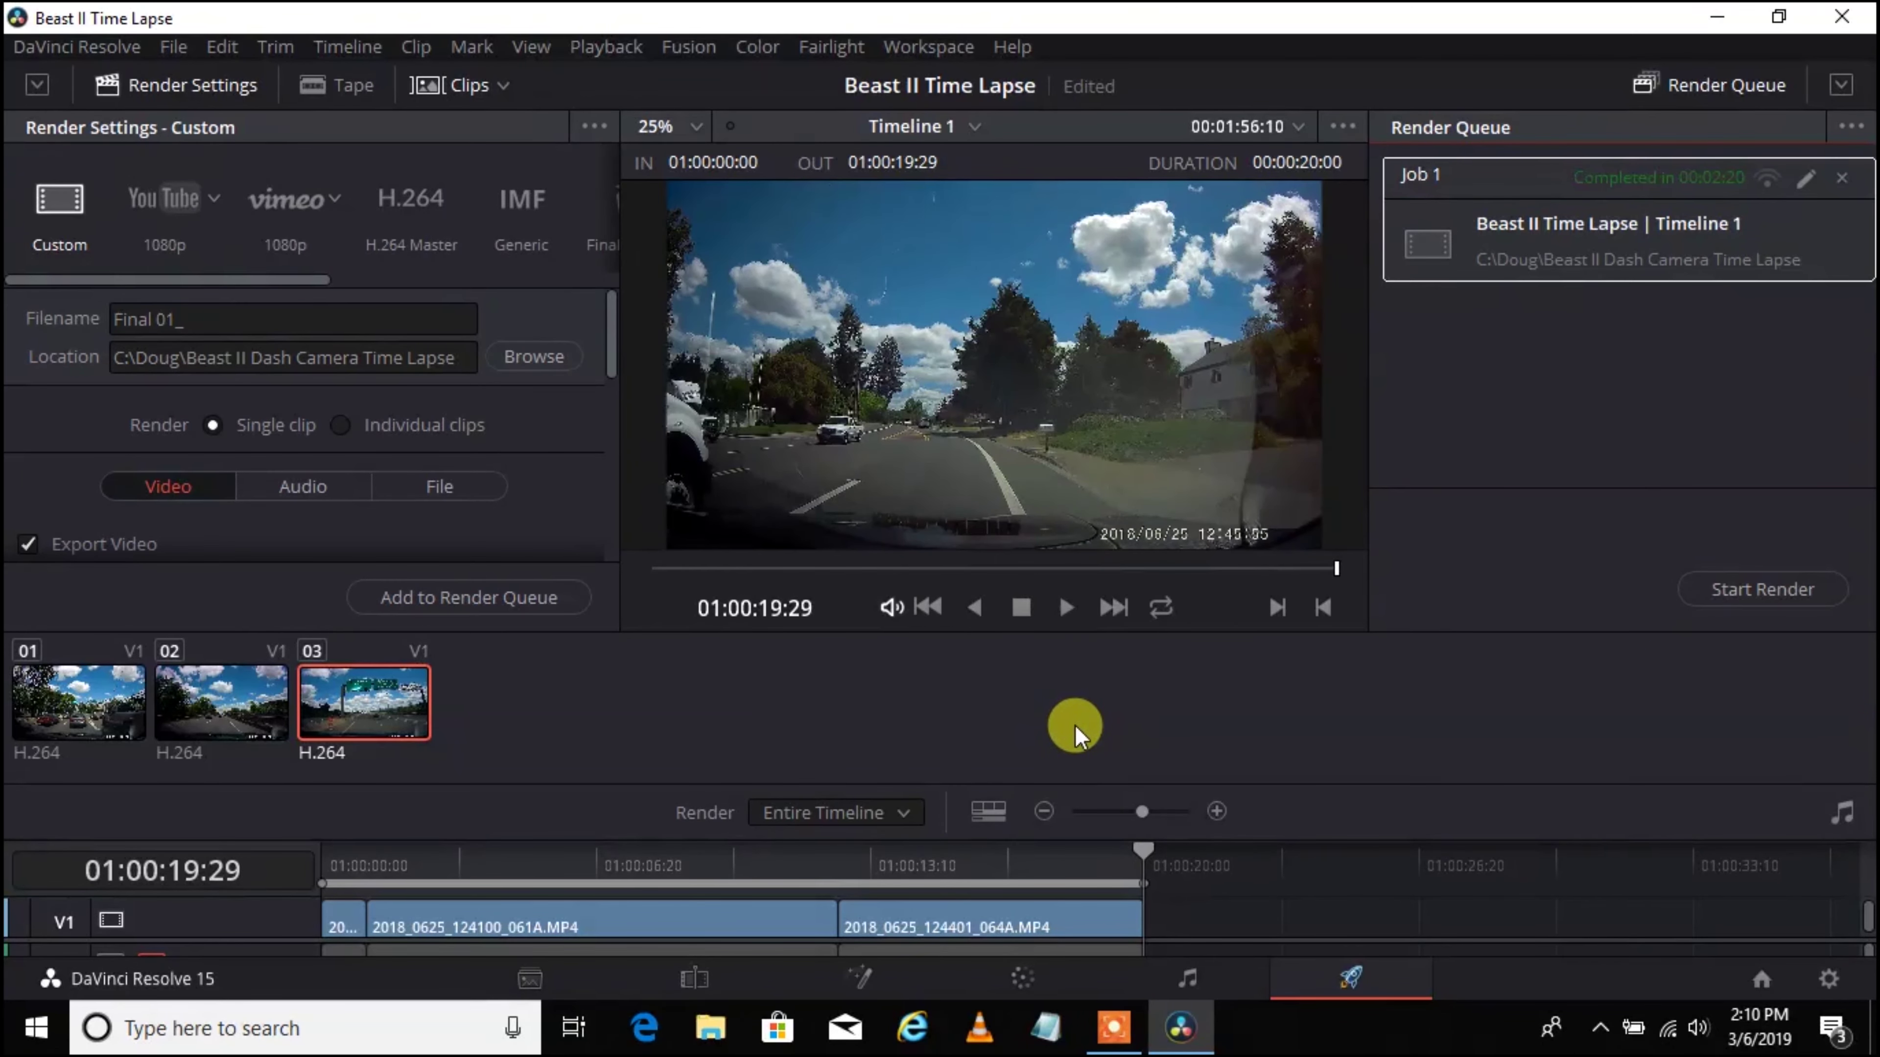
Step: Switch to File Explorer and locate the rendered Final 01_.mov in the Beast II Dash Camera Time Lapse folder
left_click(711, 1027)
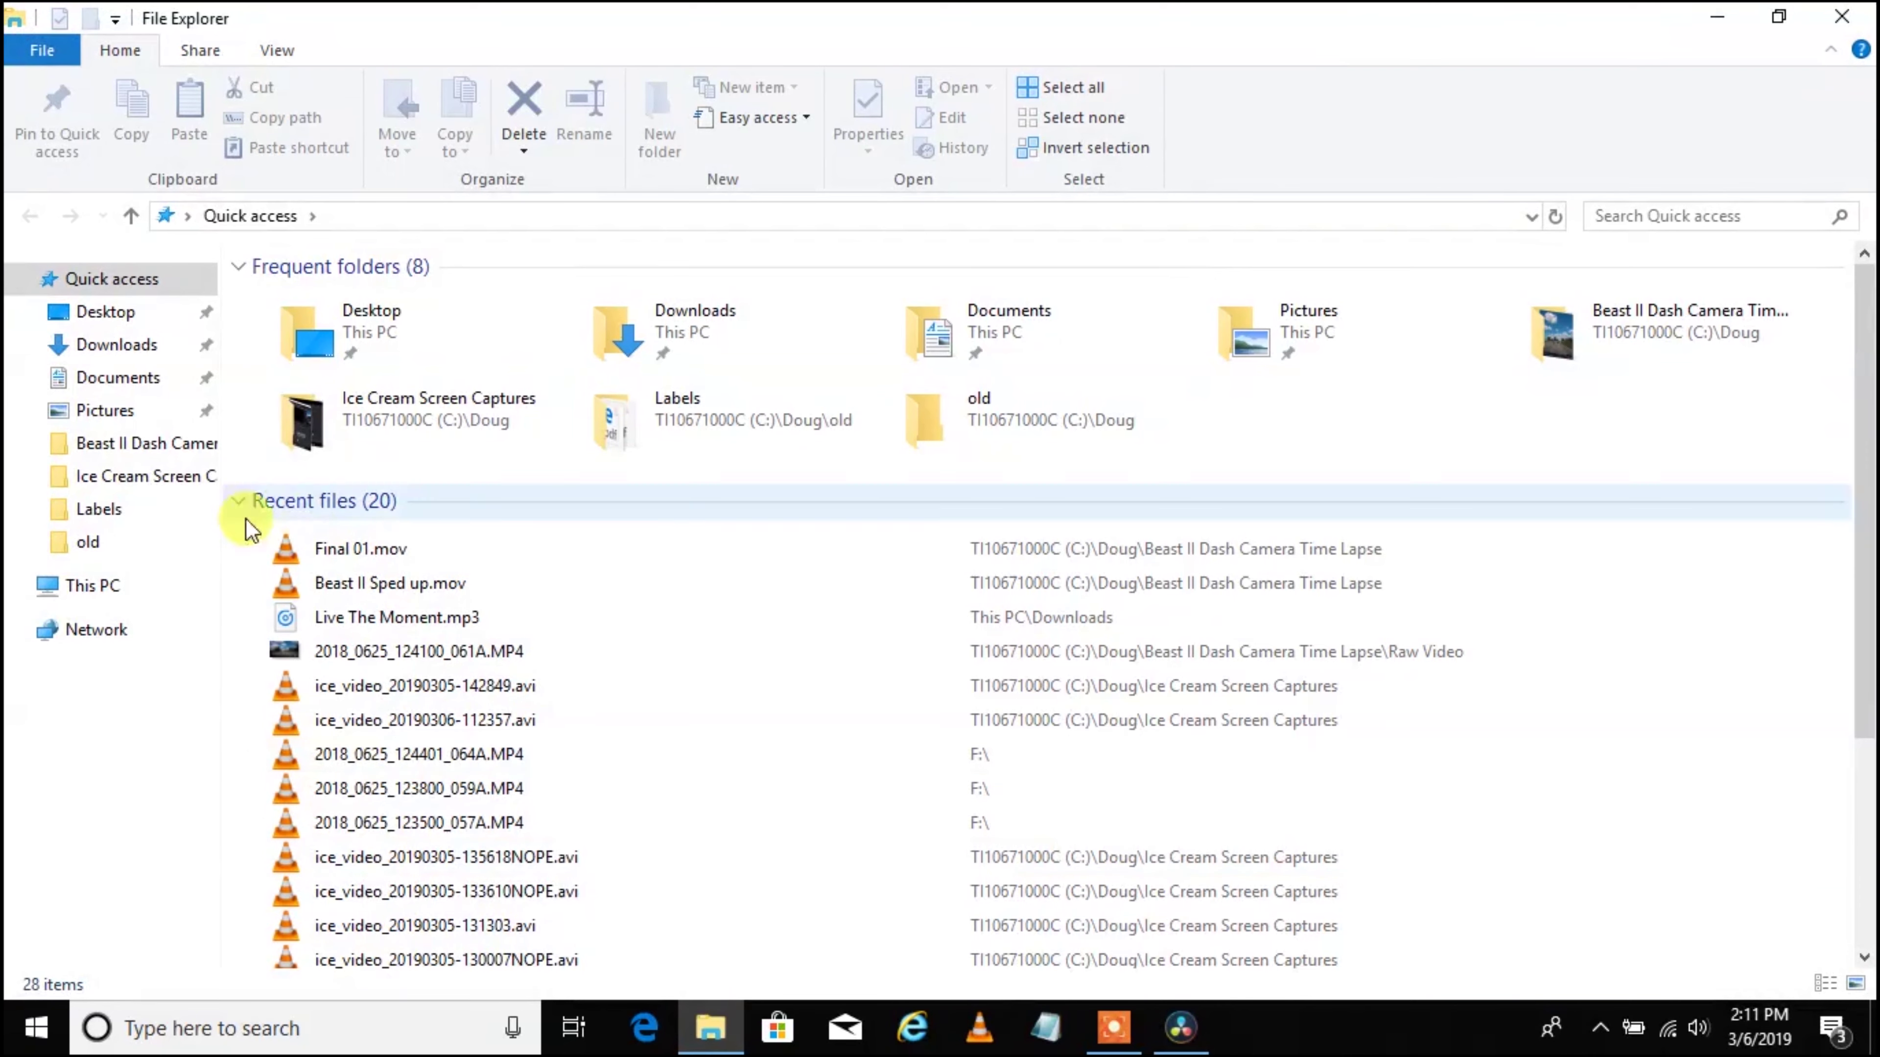
left_click(134, 443)
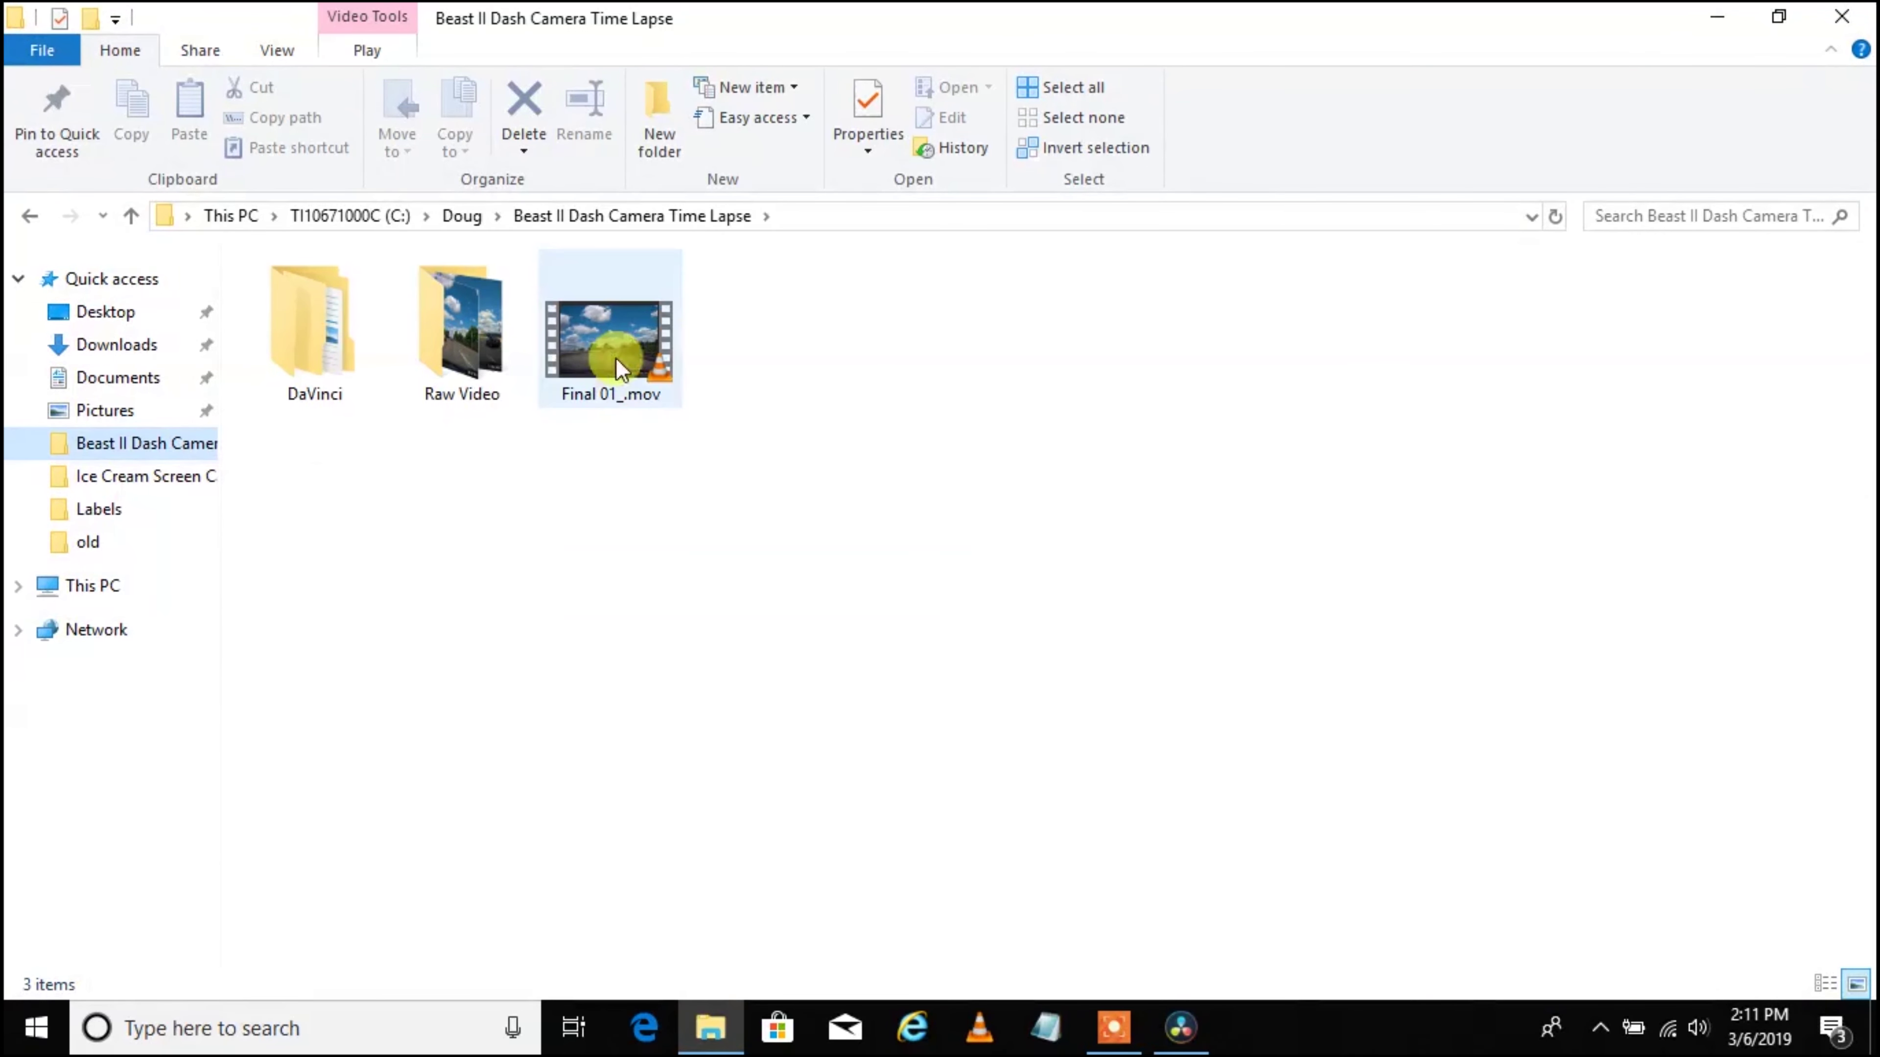
left_click(618, 342)
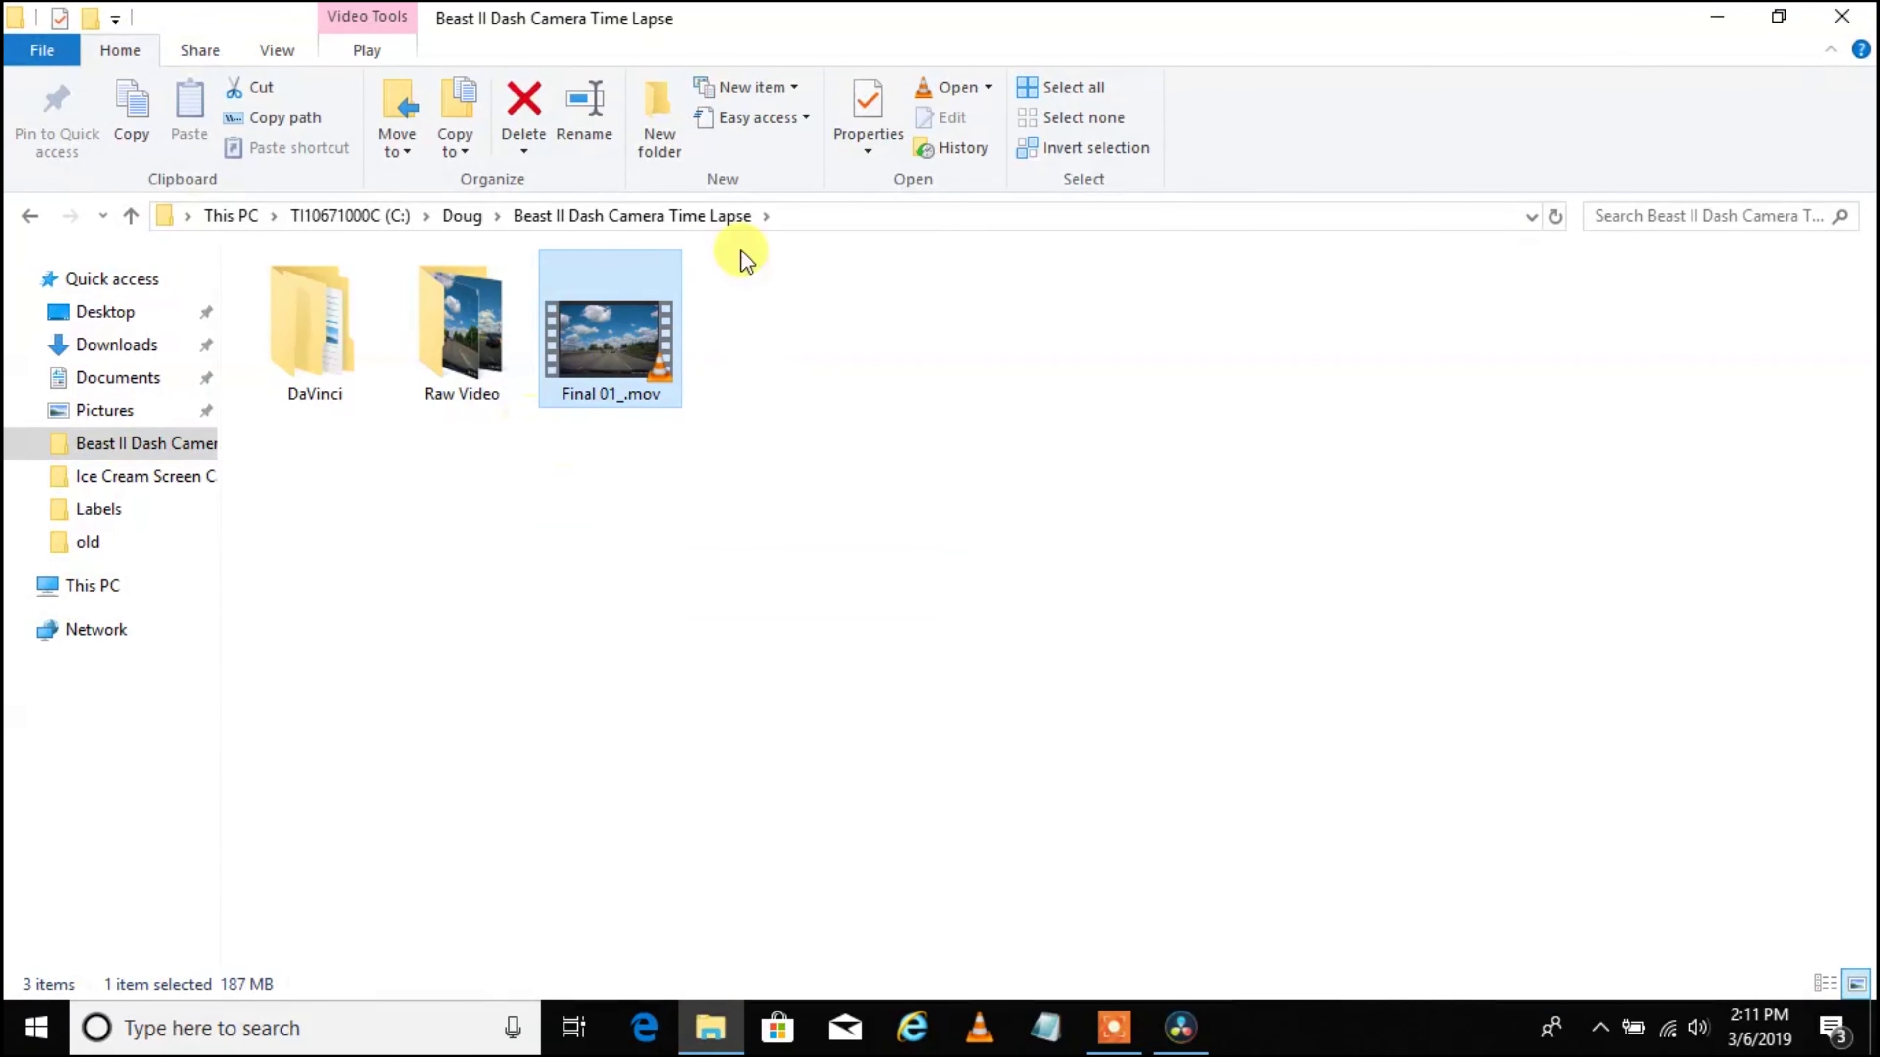